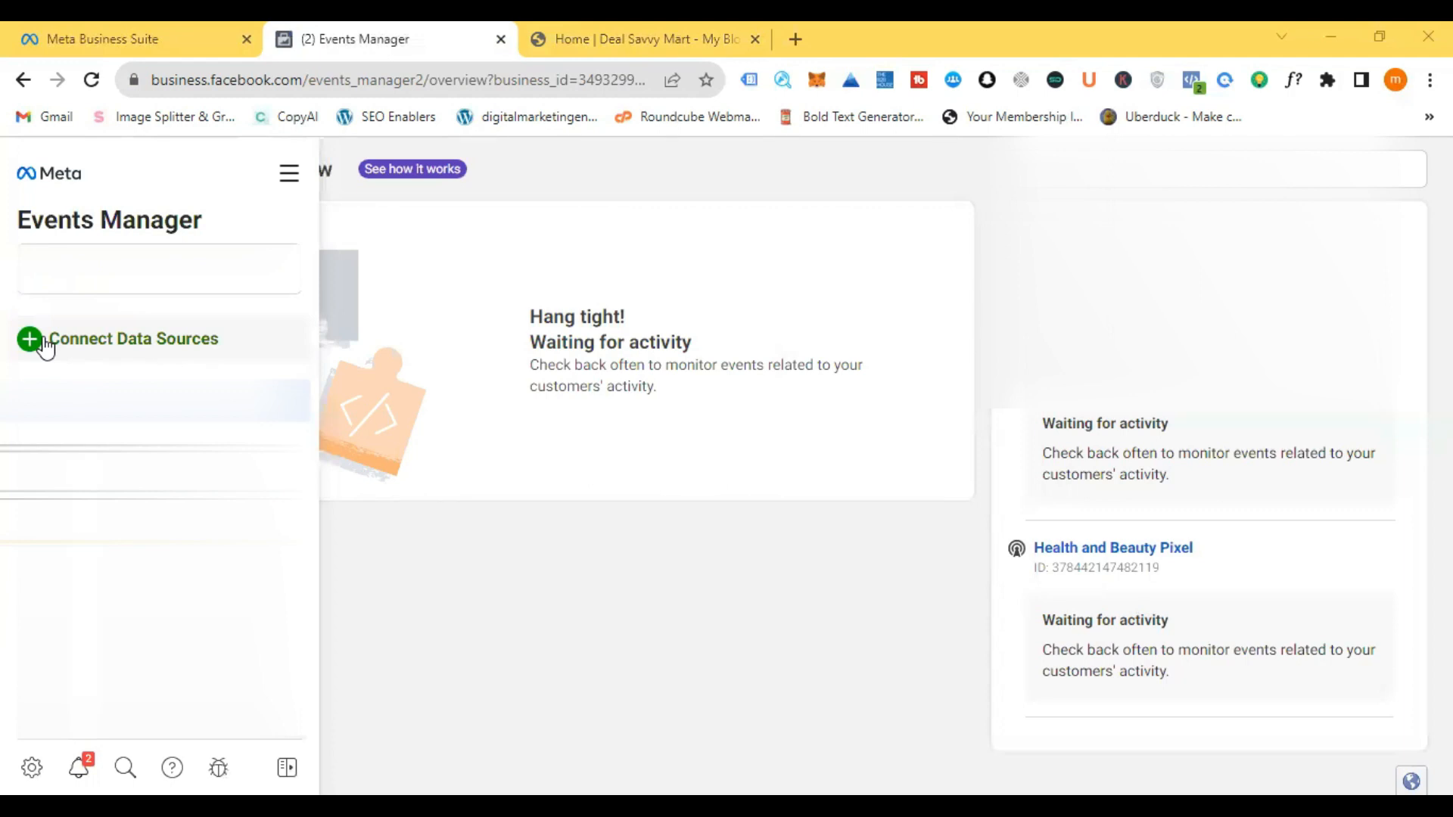
Step: Start connecting a new data source and choose Web as its type
{"action": "left_click", "coordinate": [44, 340]}
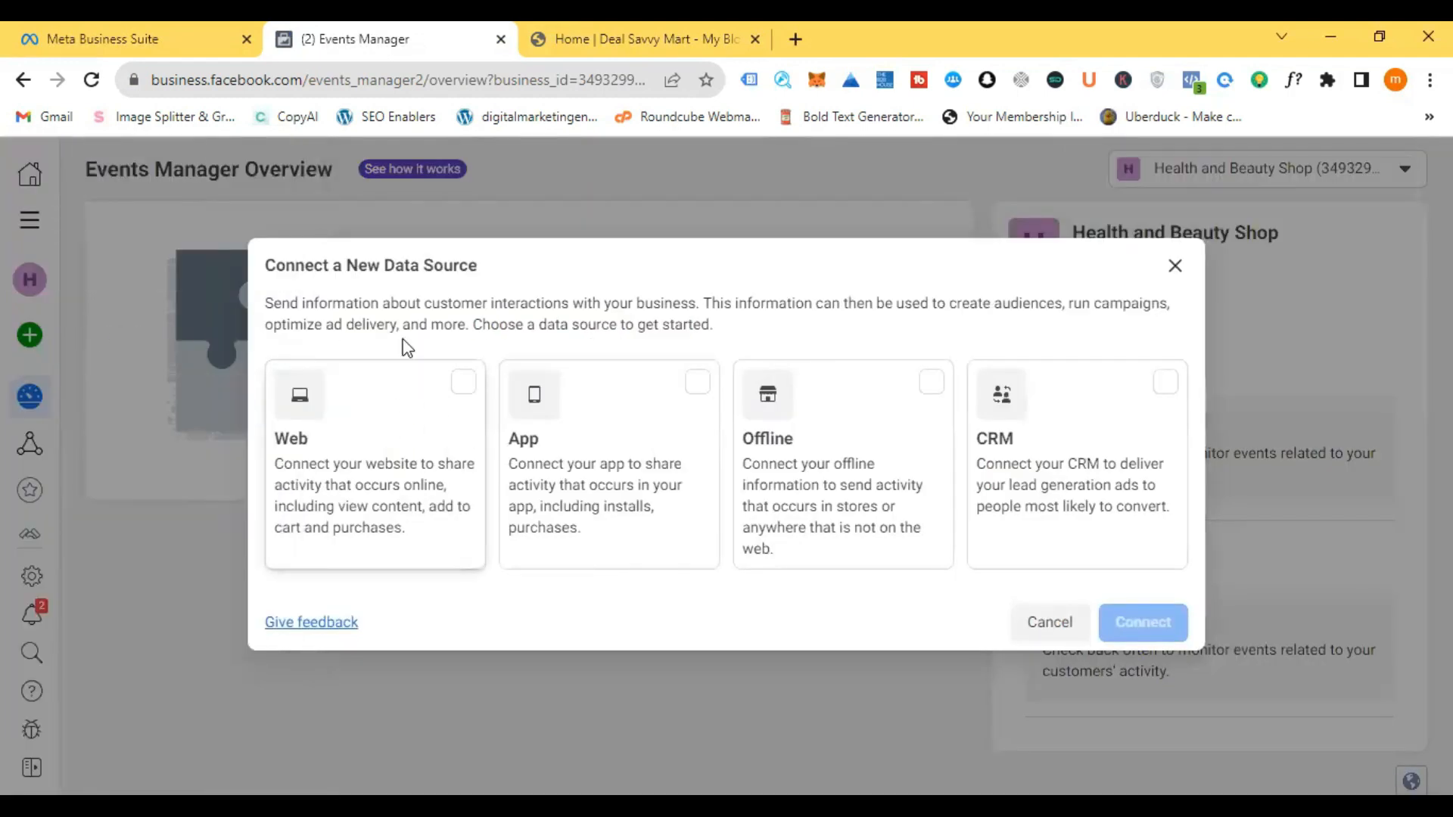
{"action": "left_click_drag", "start_coordinate": [259, 266], "coordinate": [489, 270]}
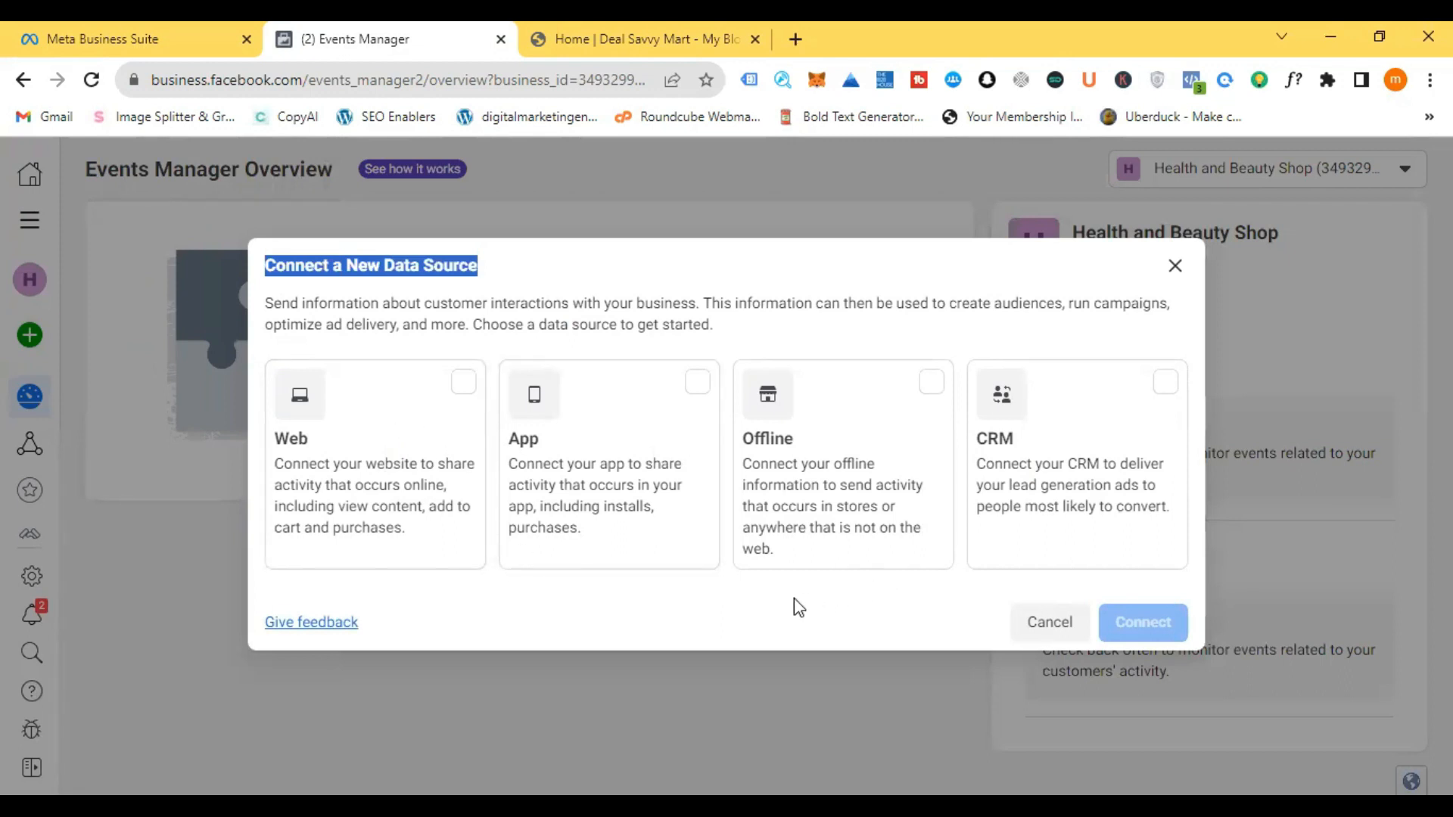
{"action": "left_click", "coordinate": [468, 393]}
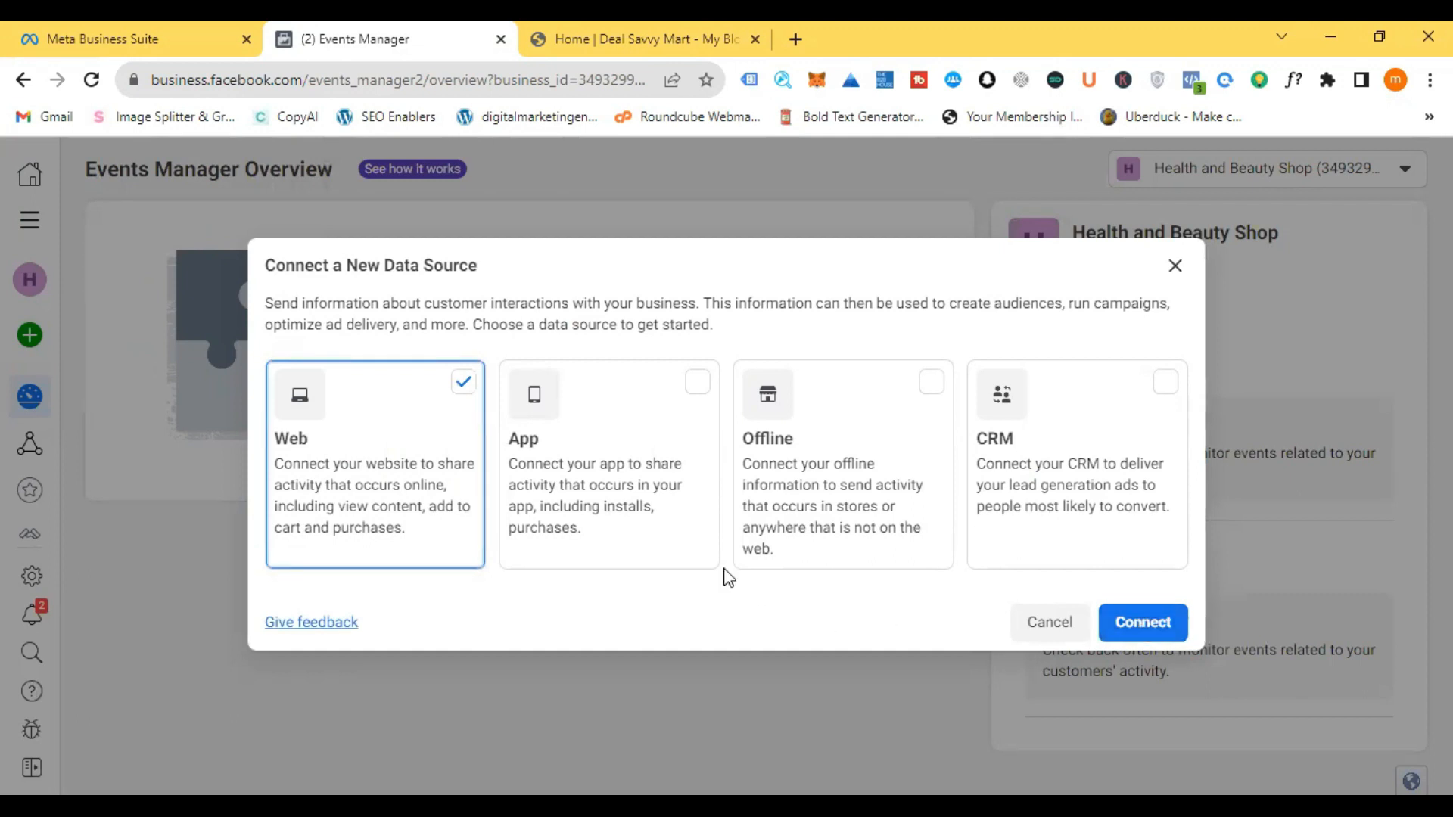
{"action": "left_click", "coordinate": [1174, 614]}
Step: Name the pixel New Demo Pixel and create it
{"action": "left_click", "coordinate": [624, 406]}
{"action": "left_click_drag", "start_coordinate": [510, 275], "coordinate": [553, 281]}
{"action": "left_click", "coordinate": [553, 283]}
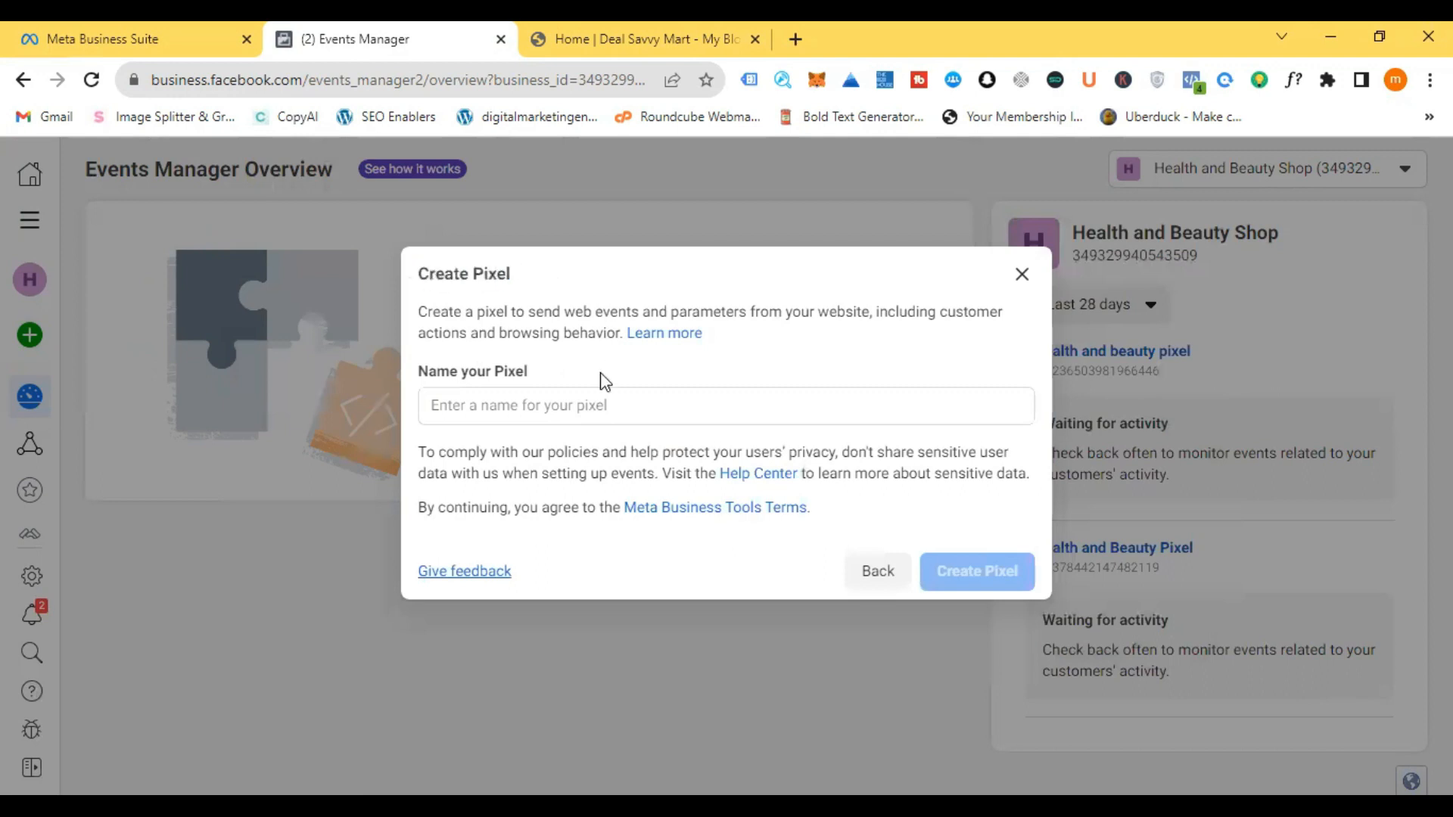
{"action": "mouse_move", "coordinate": [418, 312]}
{"action": "left_mouse_down"}
{"action": "mouse_move", "coordinate": [968, 311]}
{"action": "mouse_move", "coordinate": [468, 333]}
{"action": "mouse_move", "coordinate": [623, 333]}
{"action": "left_mouse_up"}
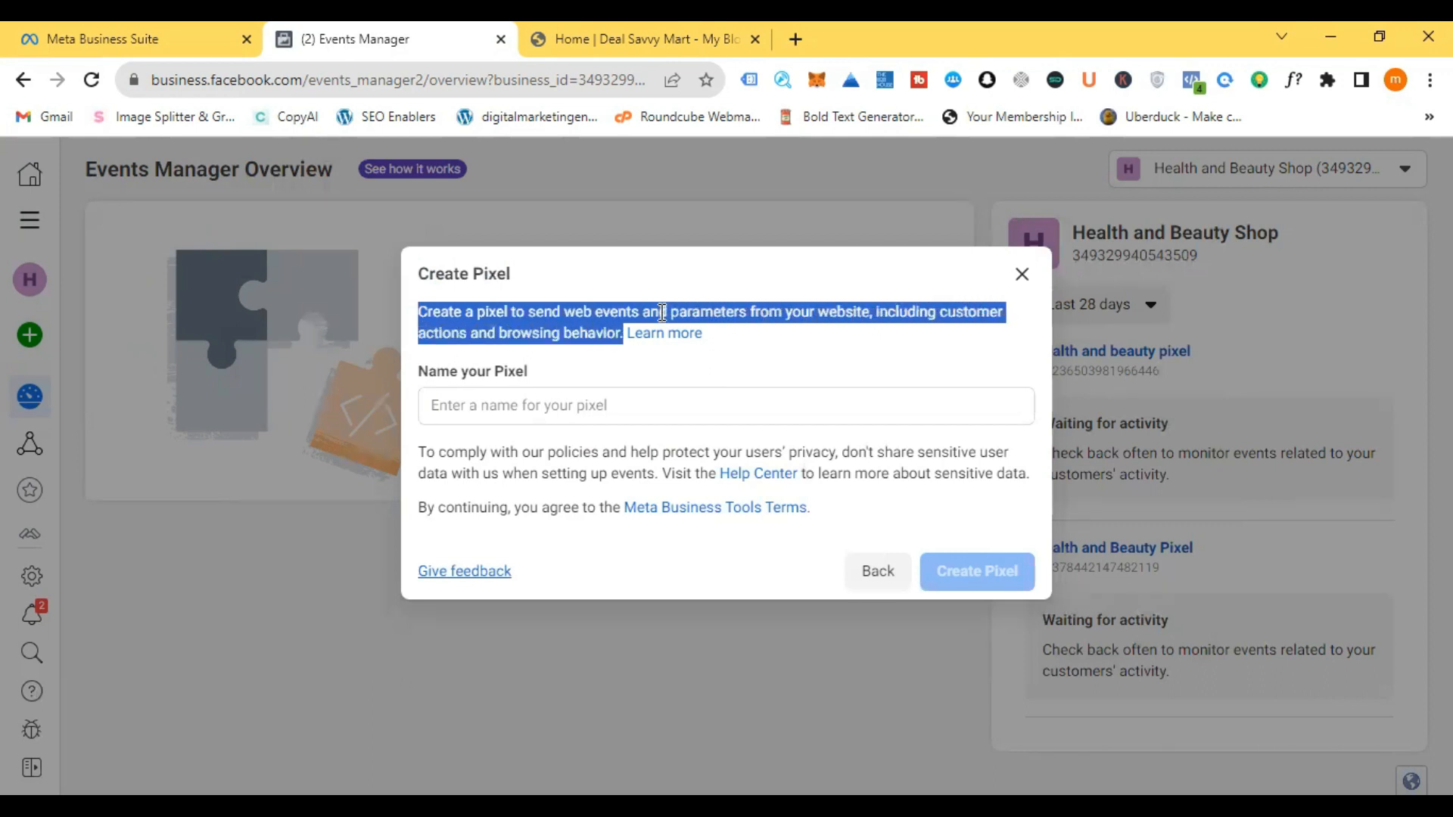
{"action": "left_click", "coordinate": [523, 404]}
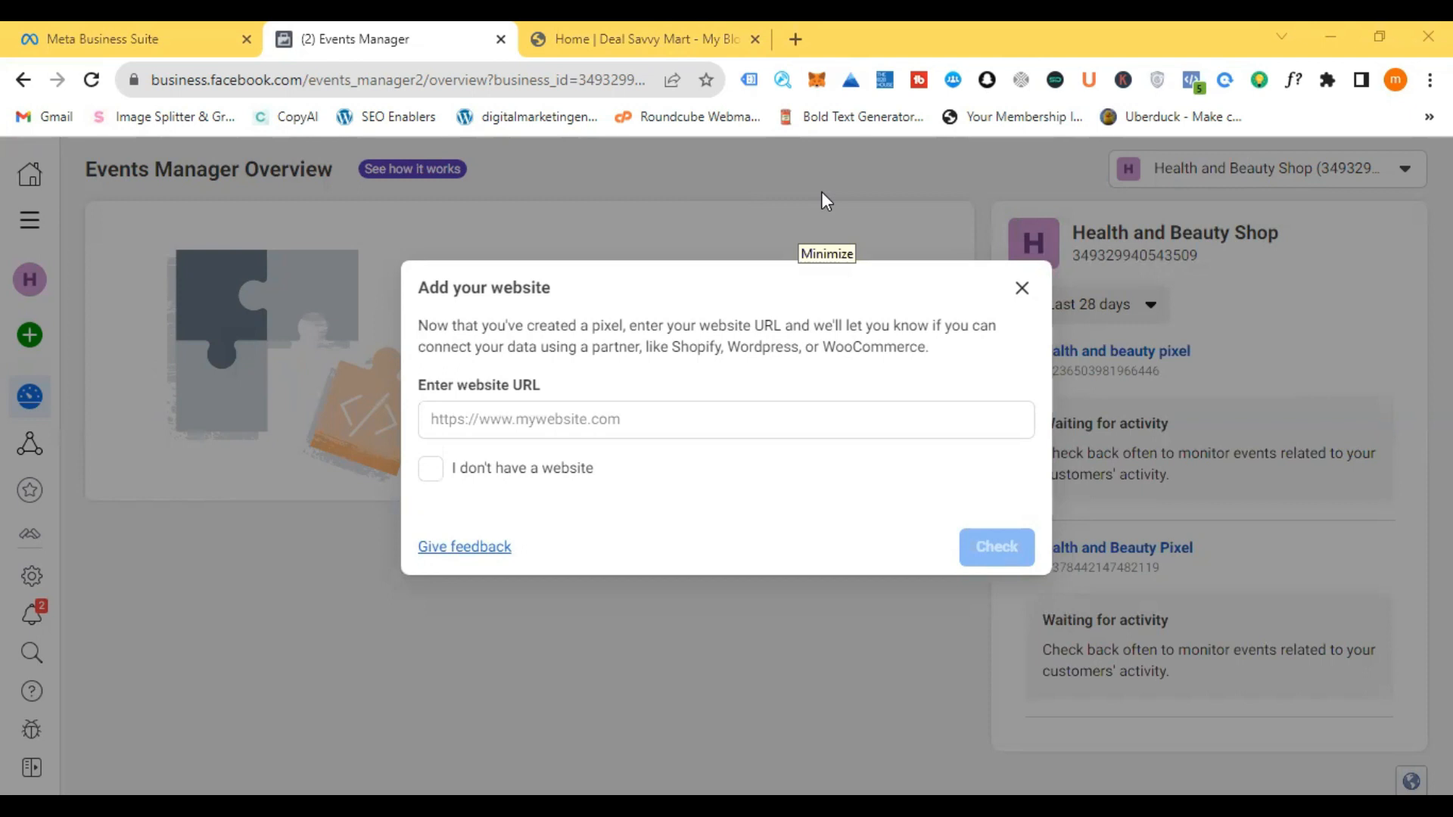
{"action": "left_click", "coordinate": [588, 410]}
{"action": "left_click", "coordinate": [1174, 229]}
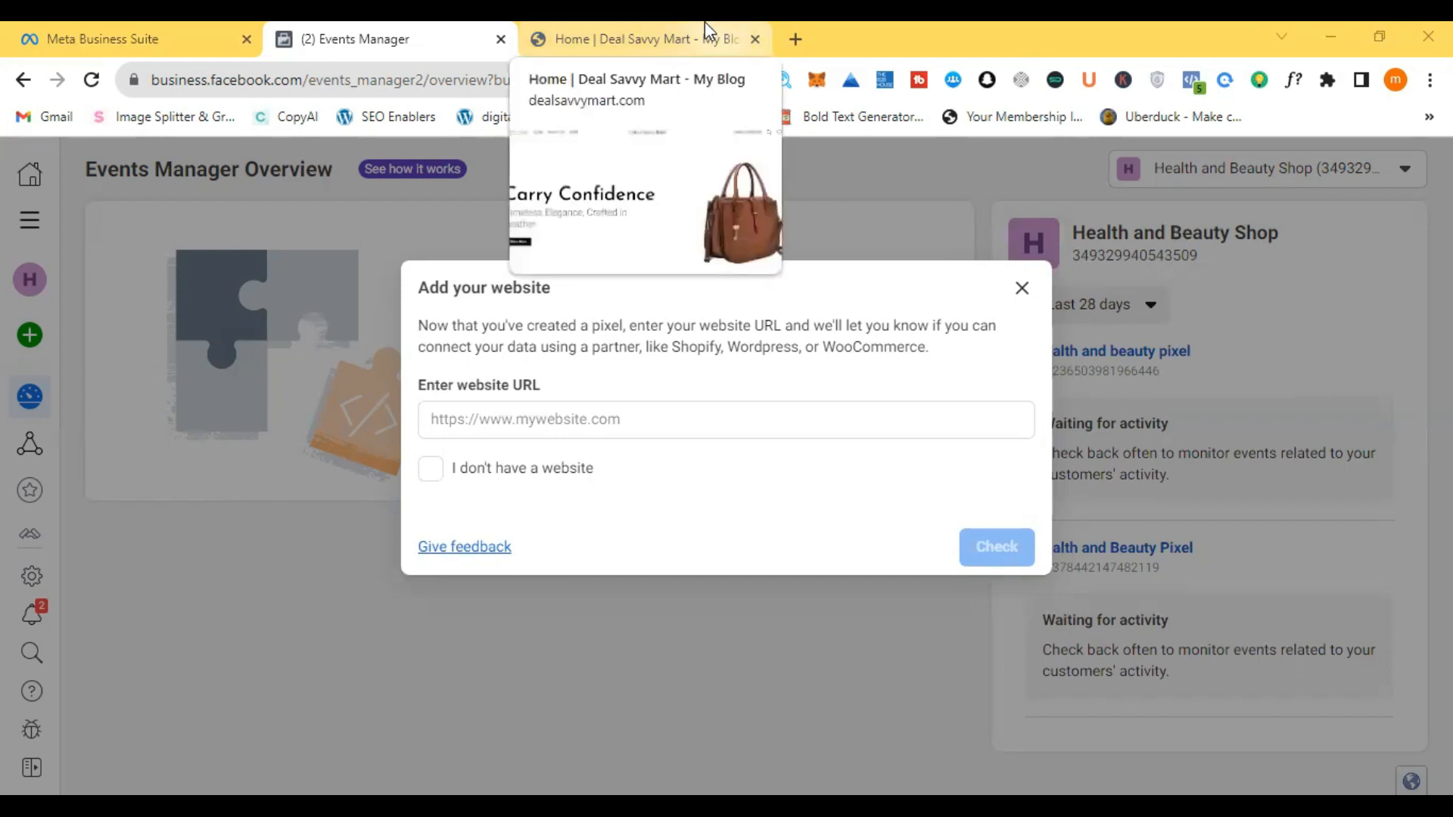
{"action": "left_click", "coordinate": [722, 45]}
{"action": "left_click", "coordinate": [401, 92]}
{"action": "key", "text": "ctrl+c"}
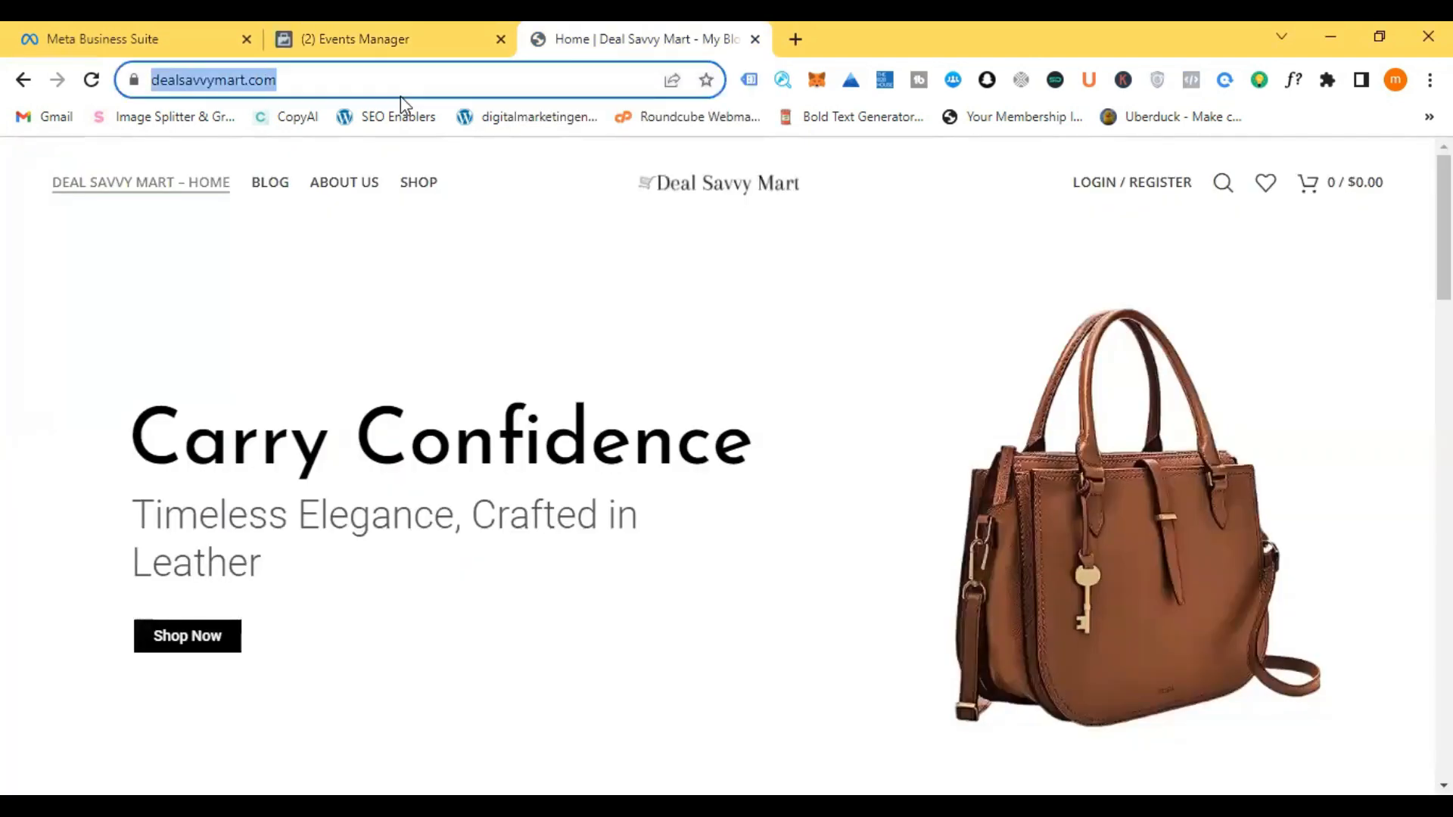
{"action": "left_click", "coordinate": [424, 34]}
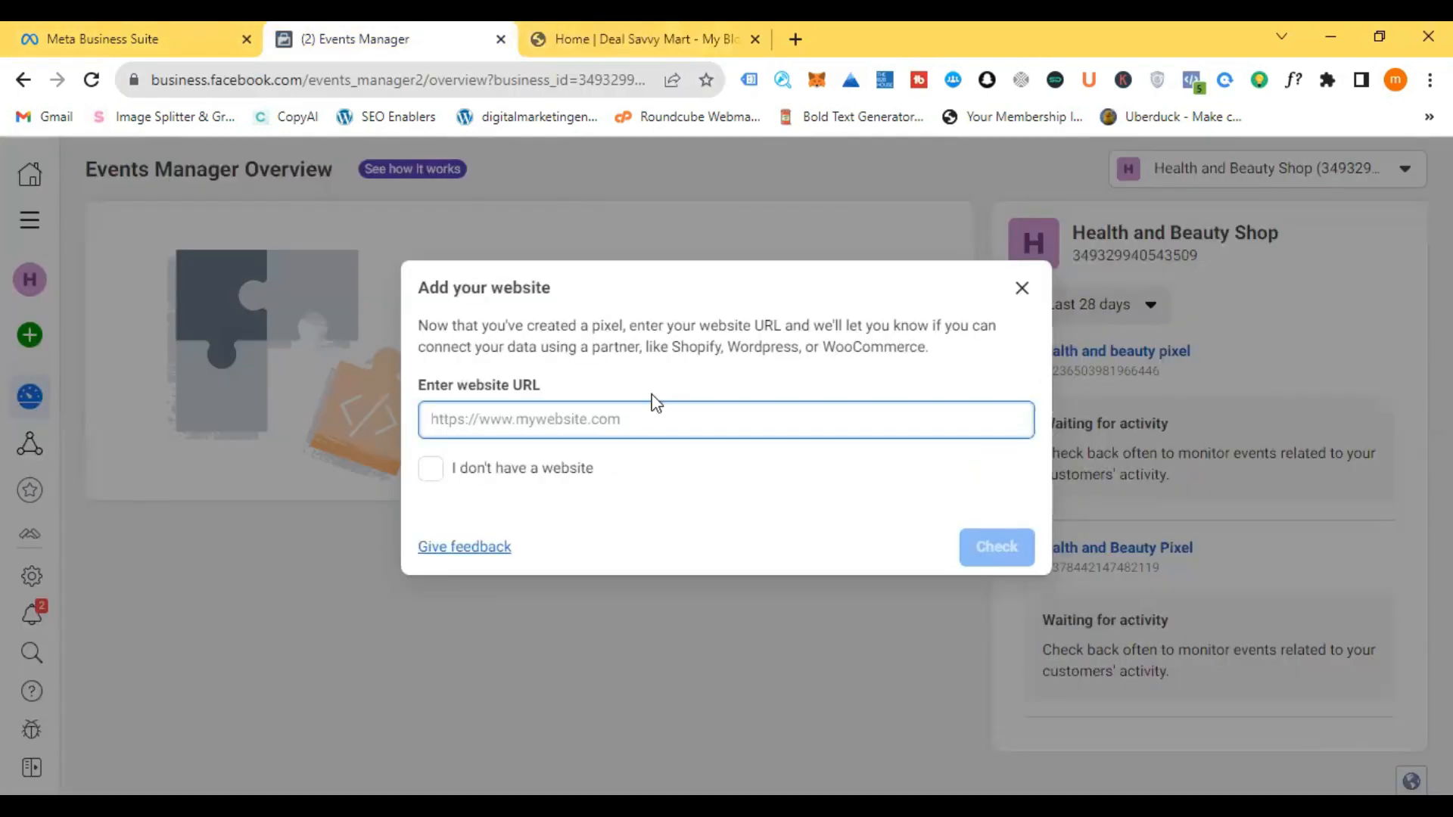
{"action": "left_click", "coordinate": [587, 432]}
{"action": "left_click", "coordinate": [583, 415]}
{"action": "key", "text": "ctrl+v"}
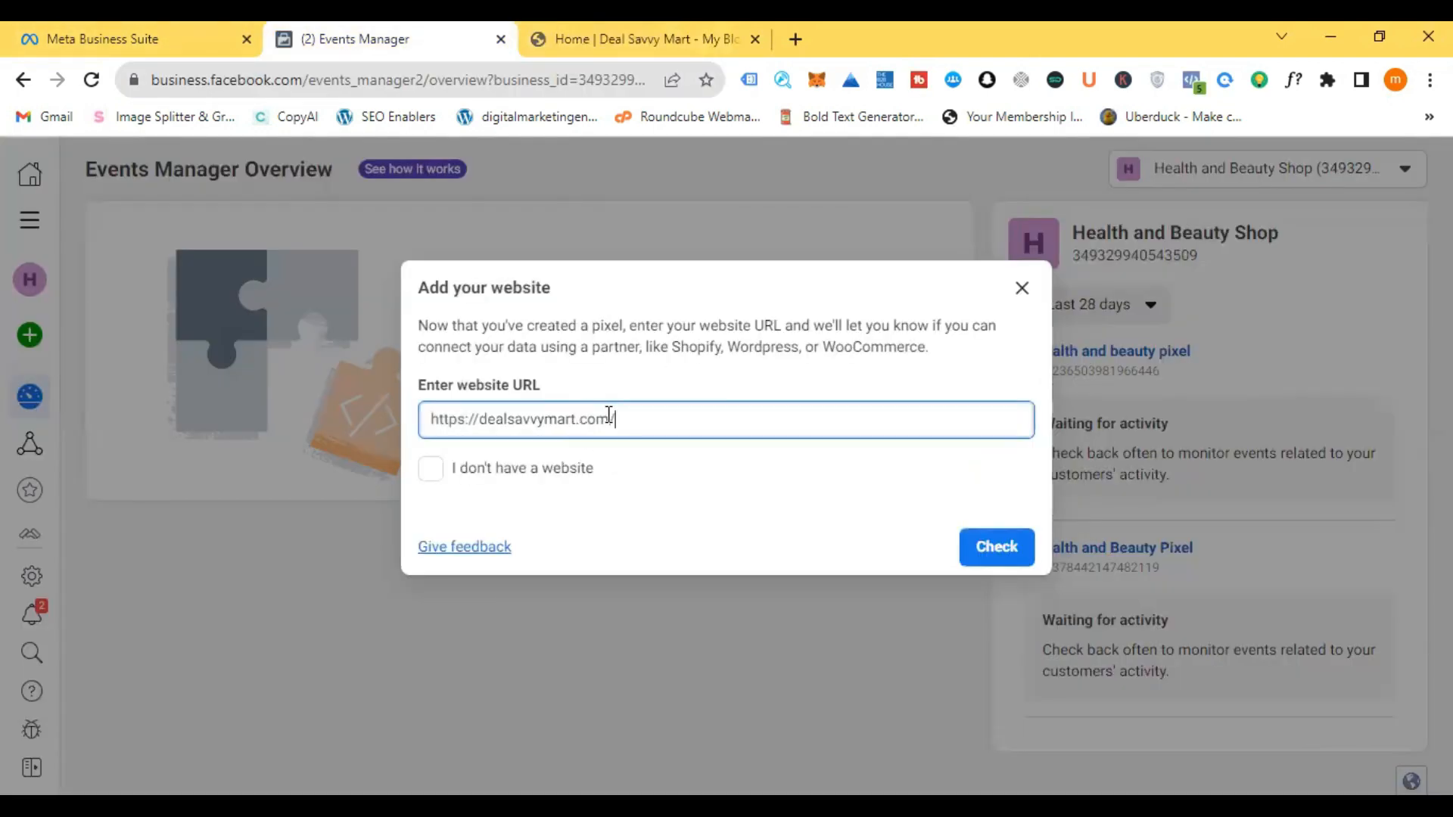
{"action": "left_click", "coordinate": [985, 548]}
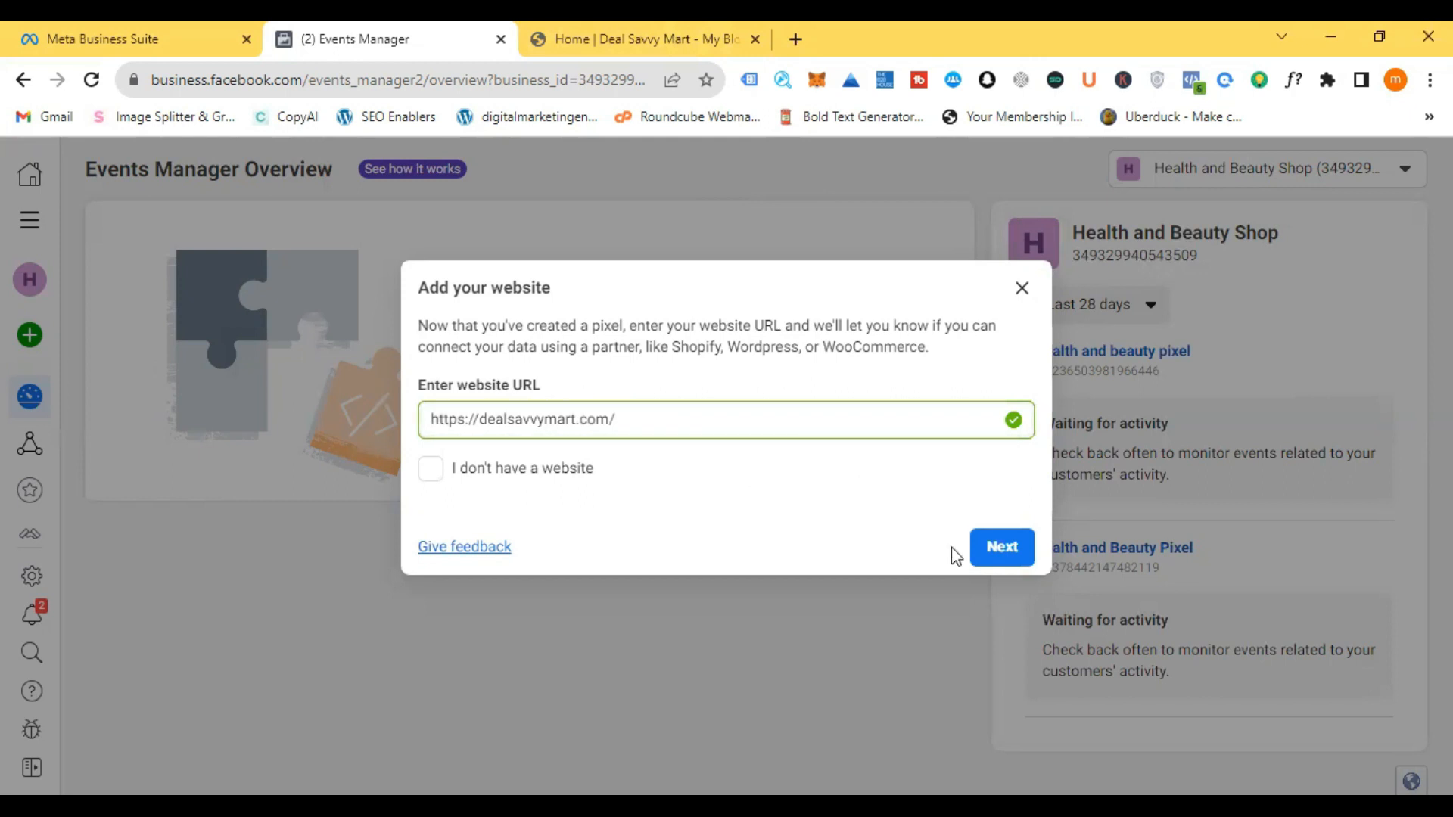
{"action": "left_click", "coordinate": [1002, 549]}
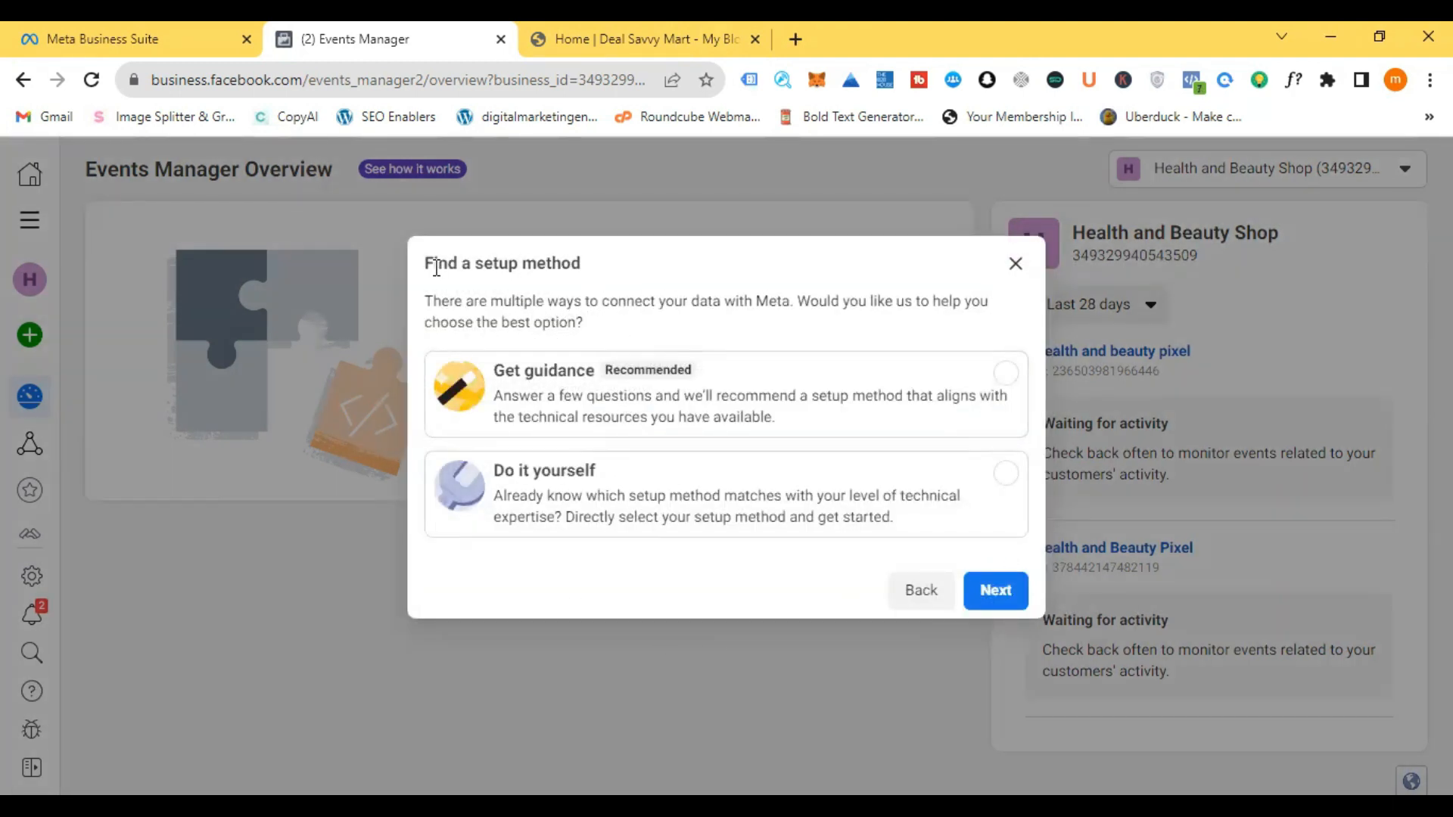
Step: Close the stray page, return to the pixel setup and choose Do it yourself as the setup method
{"action": "left_click_drag", "start_coordinate": [427, 268], "coordinate": [576, 264]}
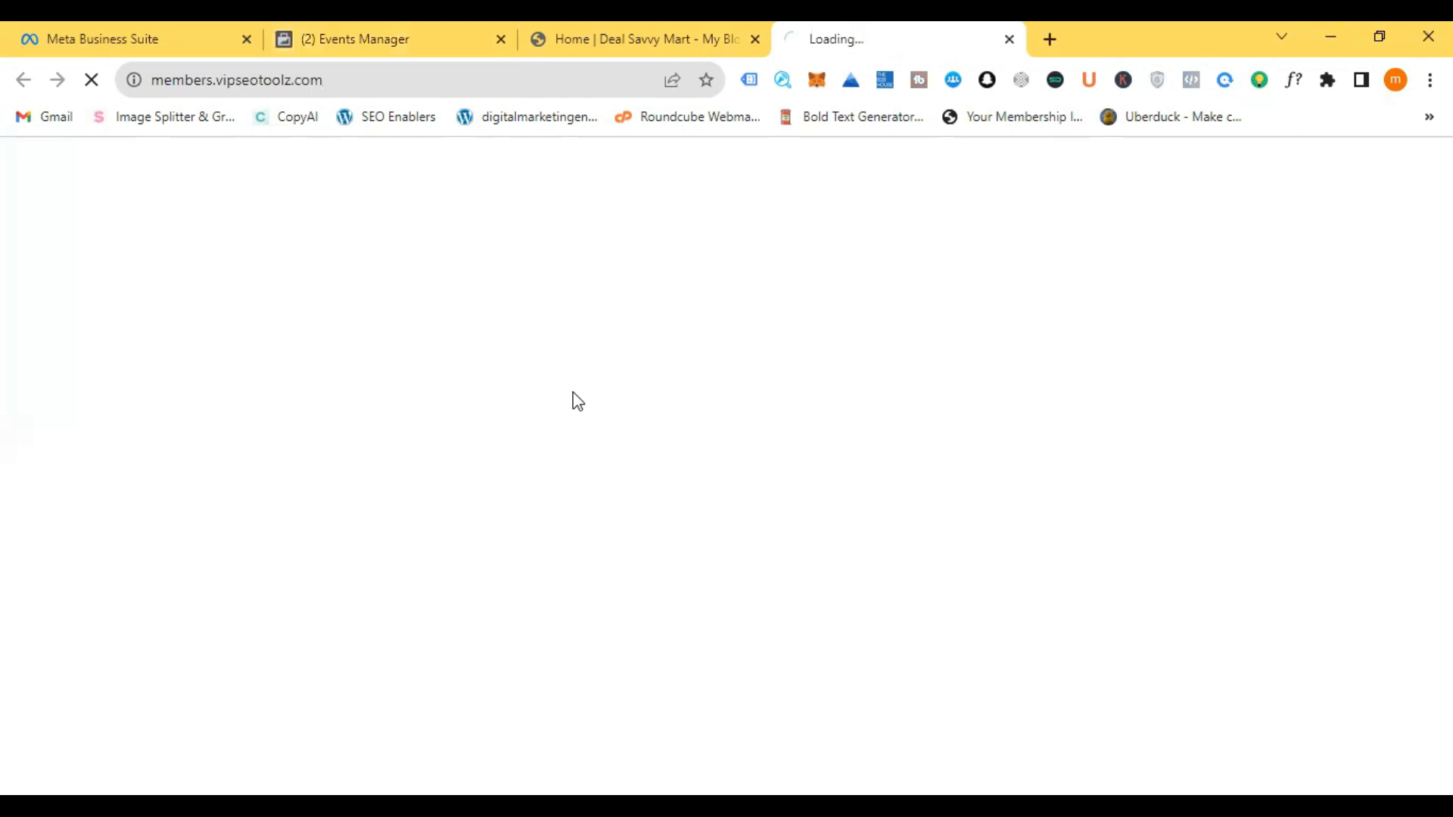
{"action": "left_click", "coordinate": [1009, 39]}
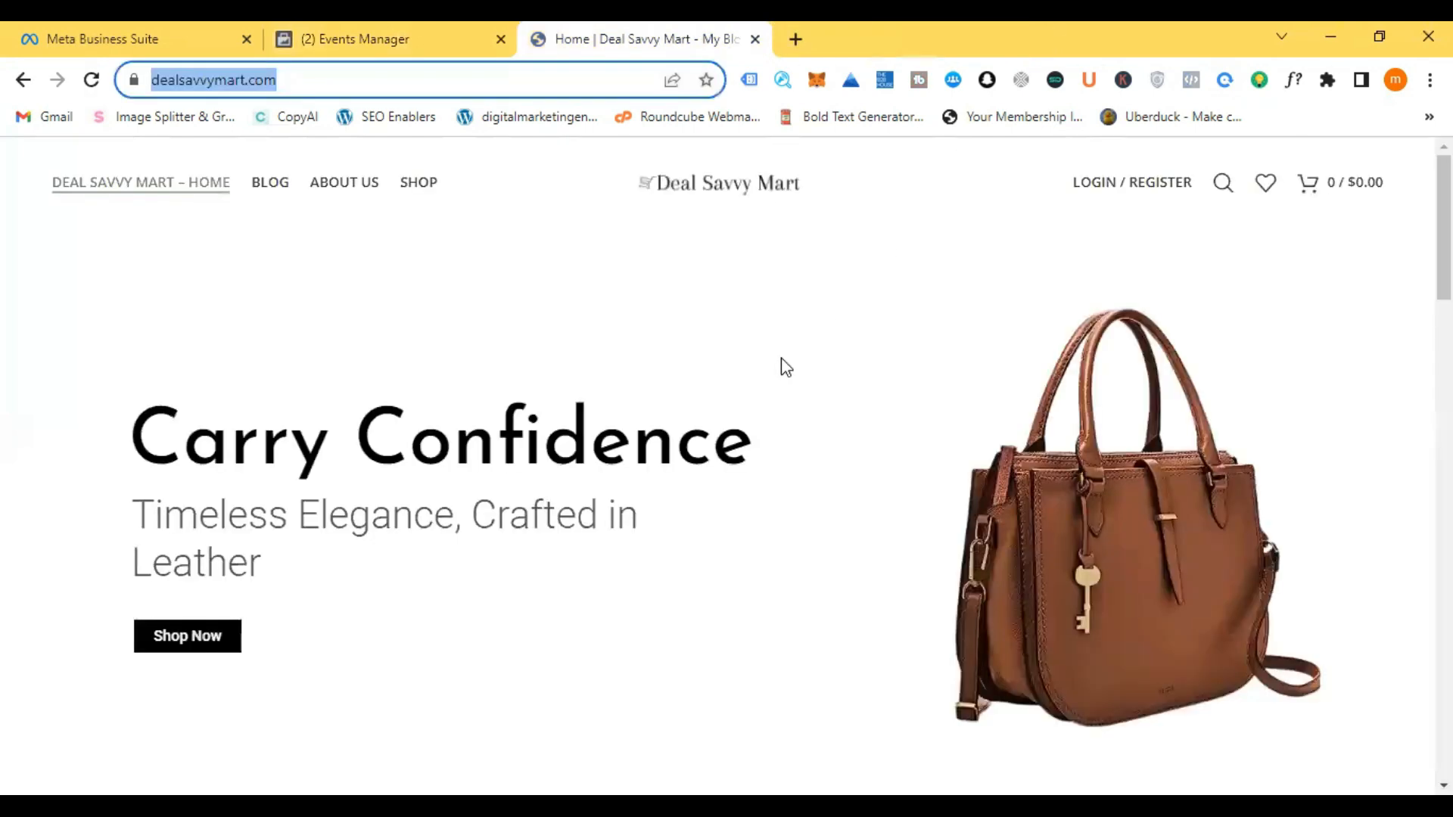
{"action": "left_click", "coordinate": [342, 34]}
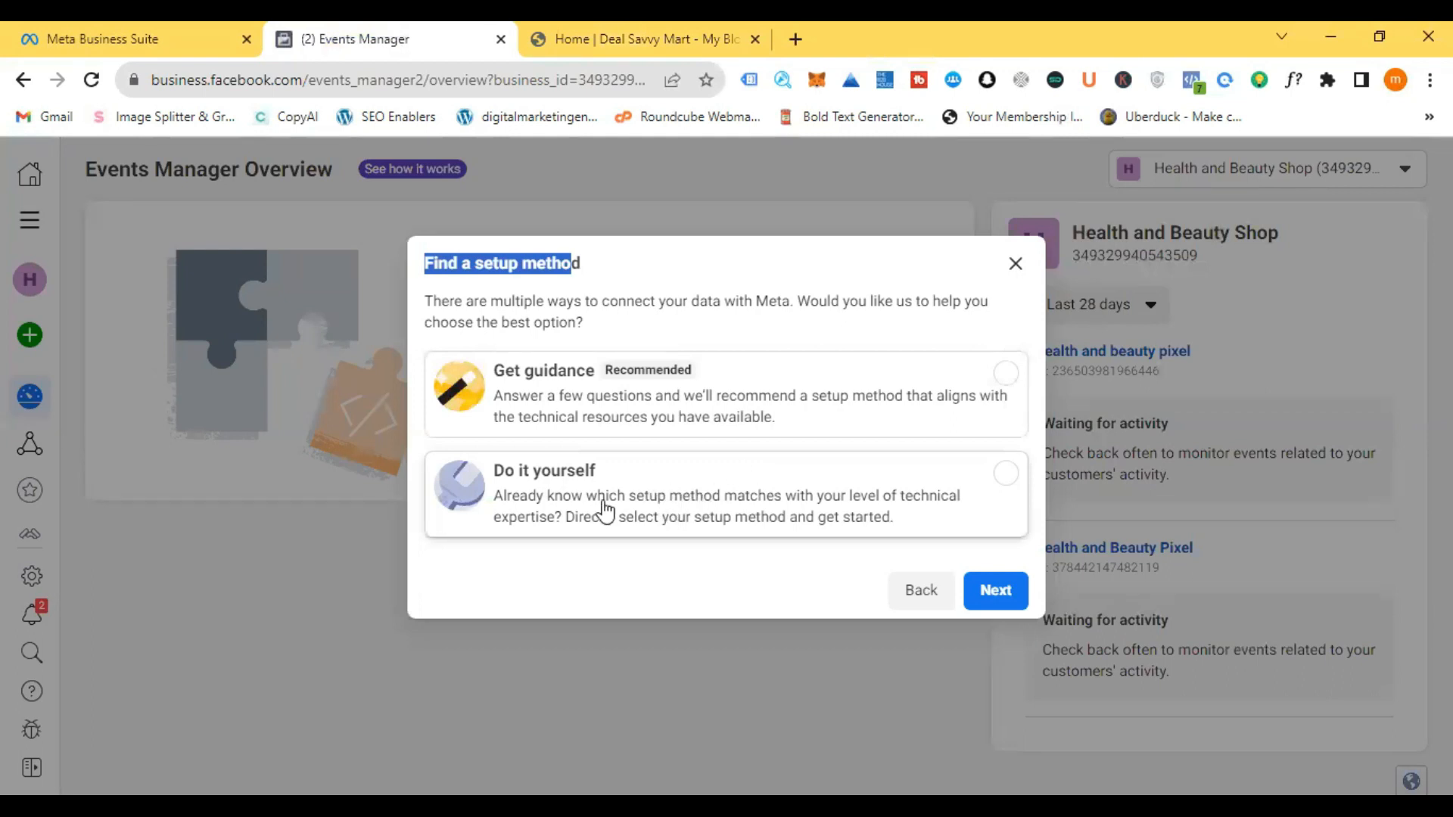
{"action": "left_click", "coordinate": [753, 480]}
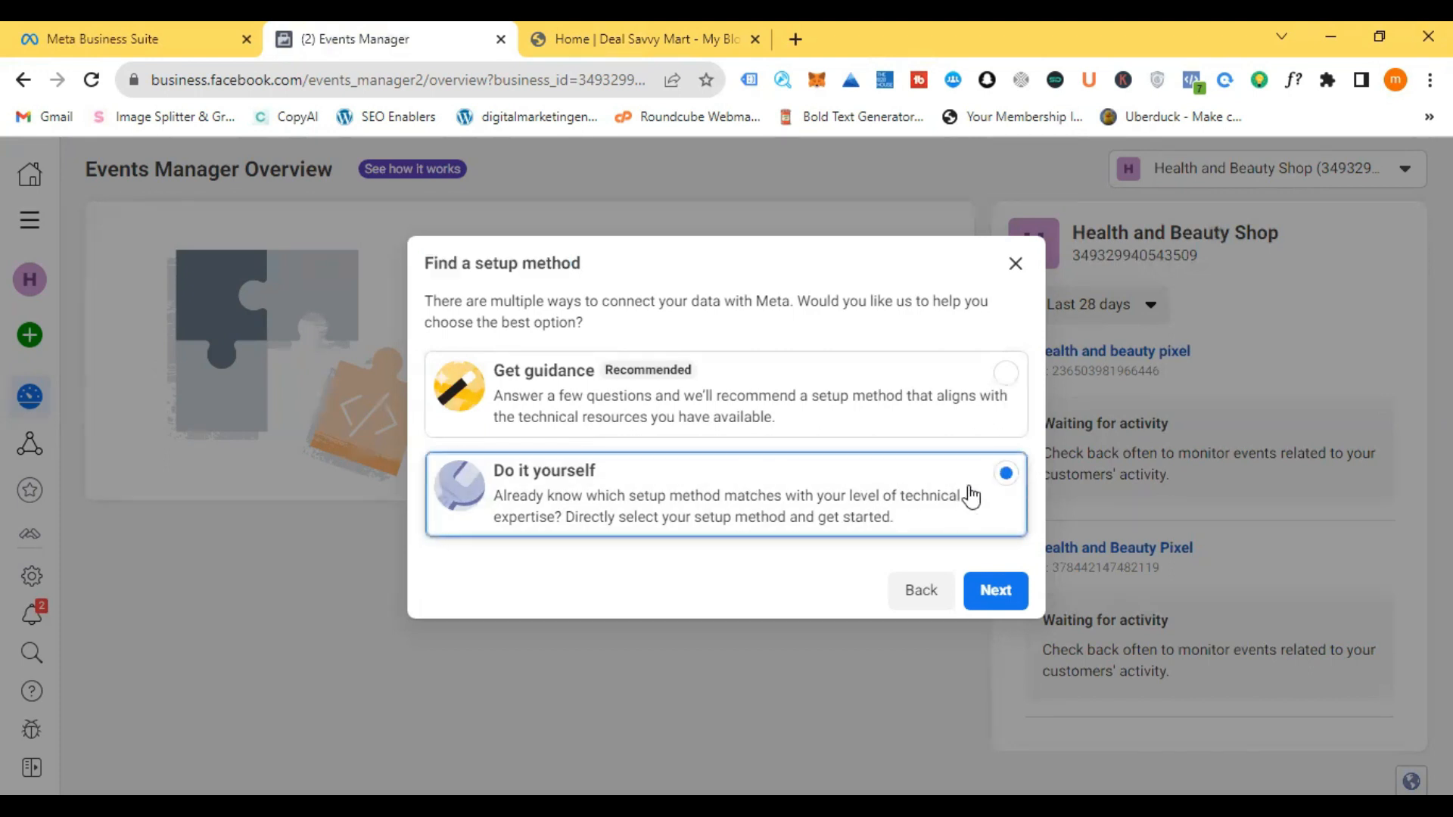
{"action": "left_click", "coordinate": [1017, 603]}
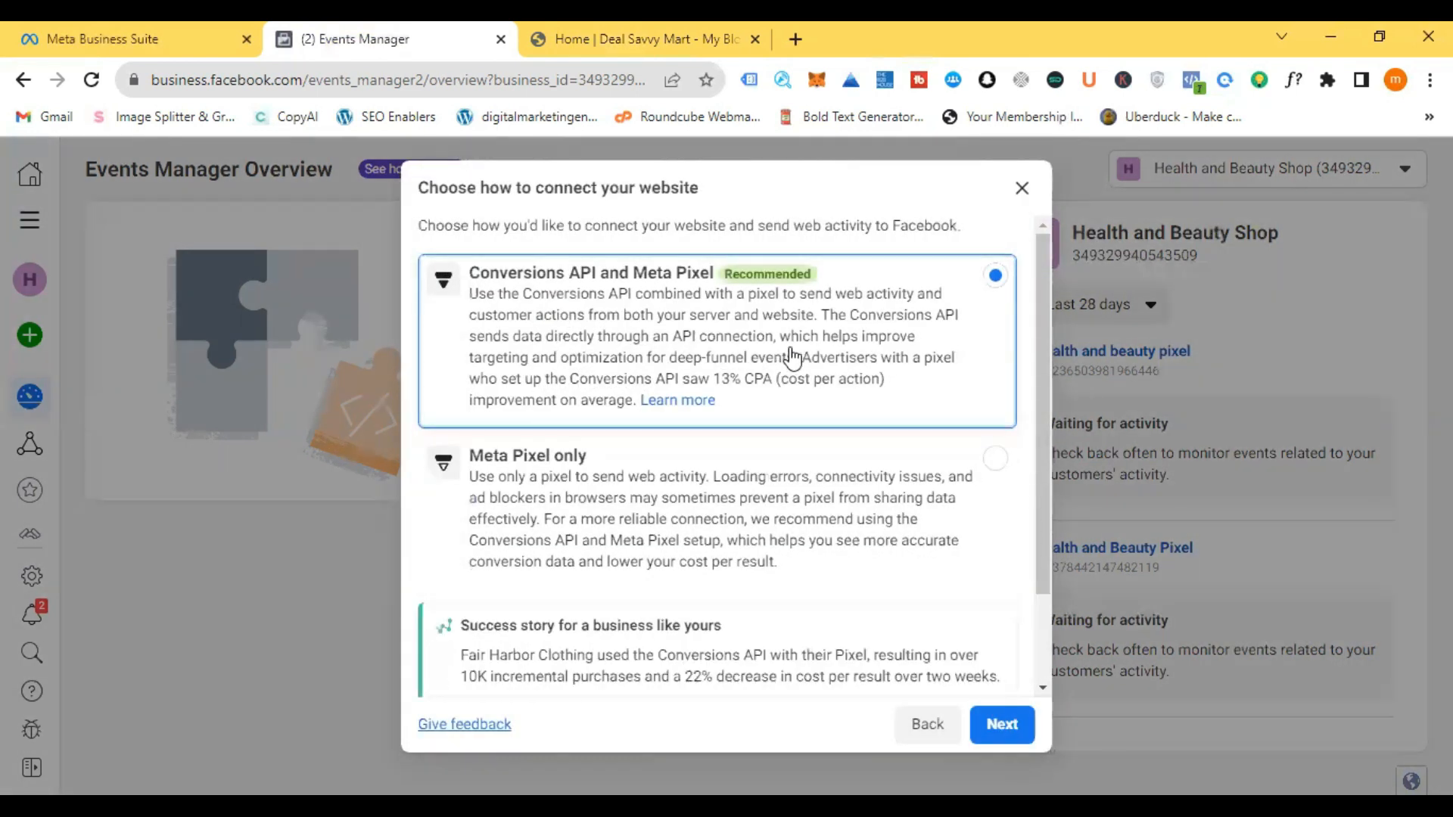
Step: Compare the website connection options and continue with Conversions API and Meta Pixel
{"action": "left_click_drag", "start_coordinate": [701, 188], "coordinate": [421, 191]}
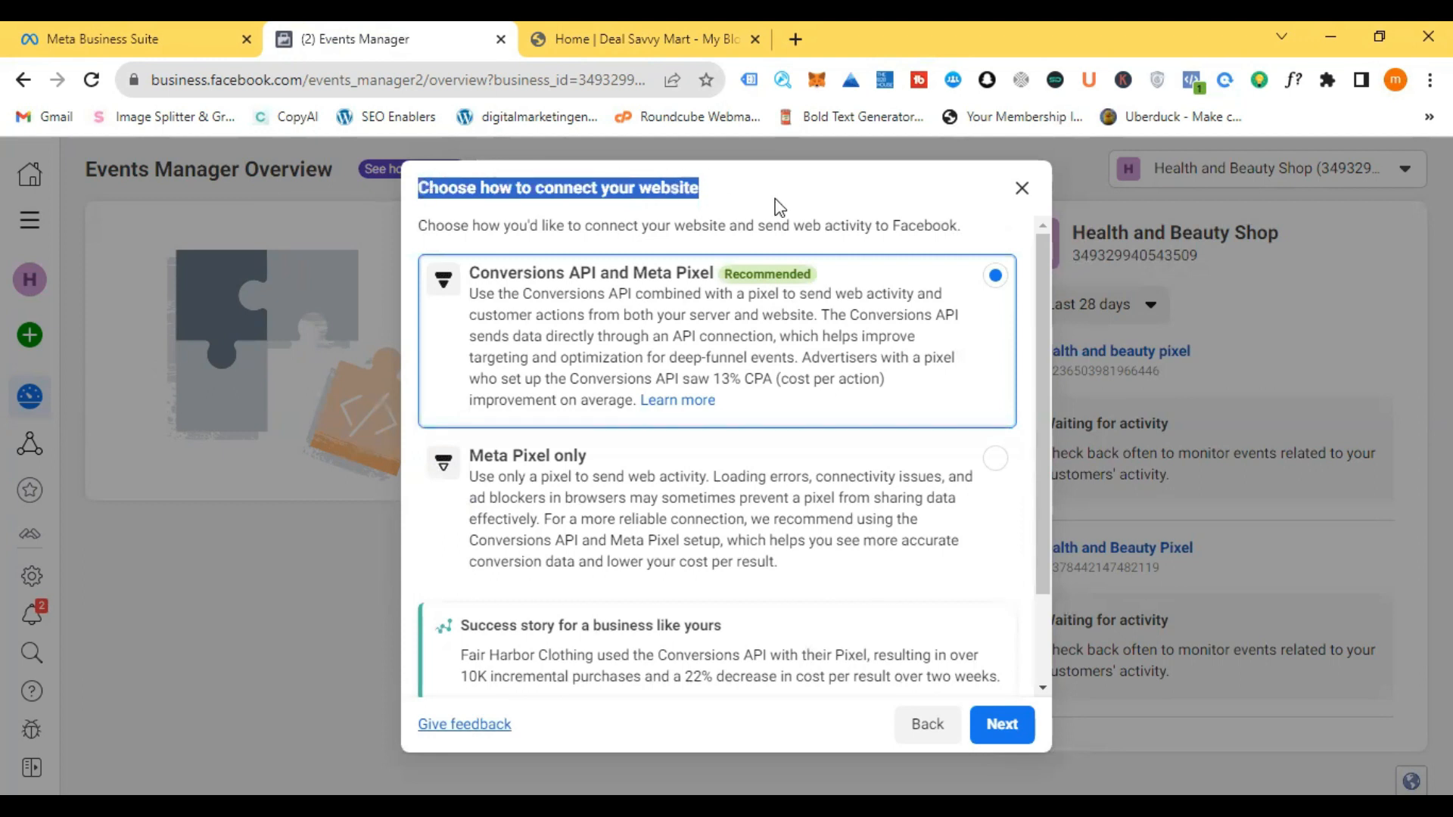
{"action": "scroll", "coordinate": [671, 322], "scroll_direction": "down", "scroll_amount": 2}
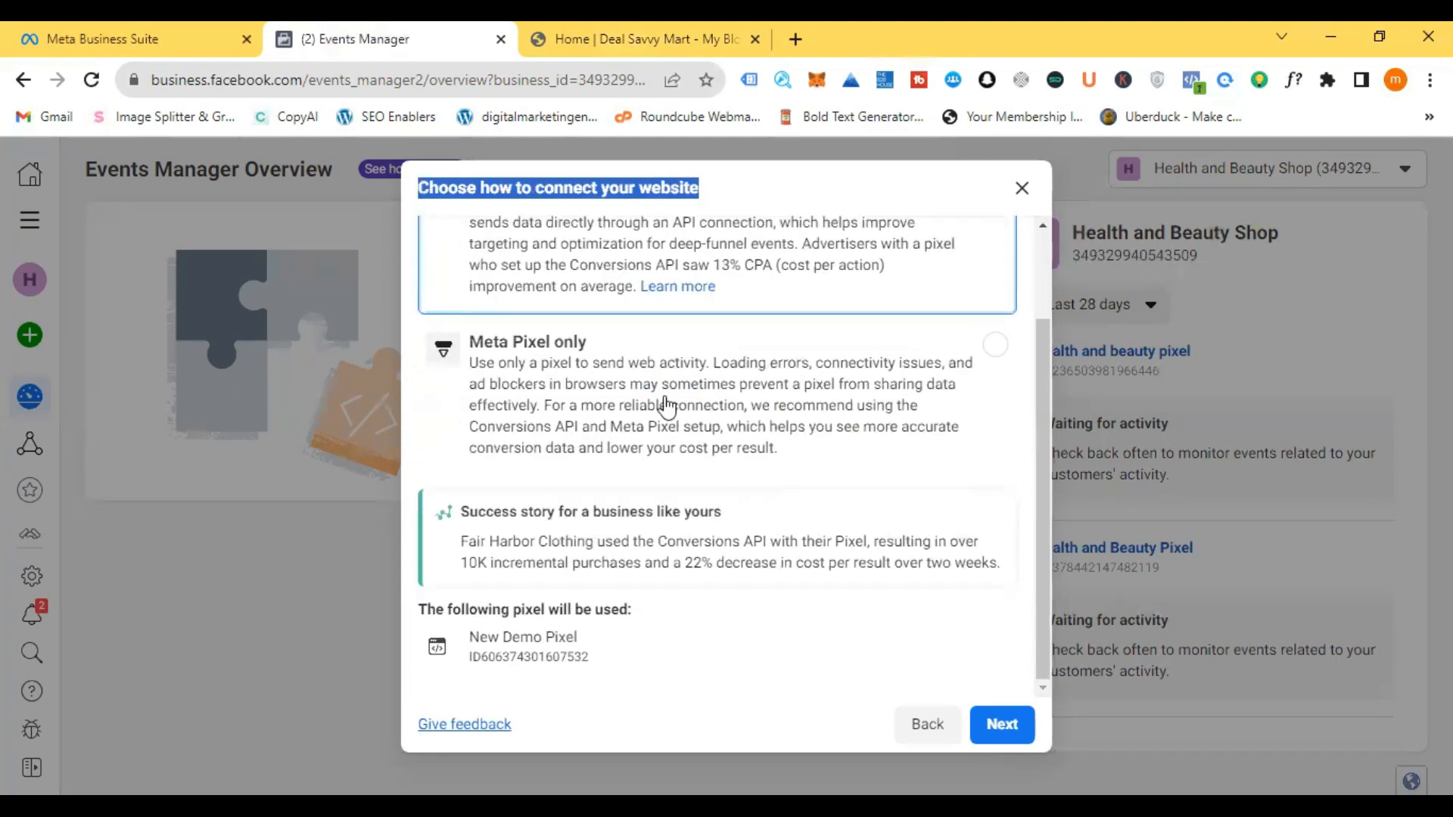
{"action": "scroll", "coordinate": [694, 400], "scroll_direction": "up", "scroll_amount": 2}
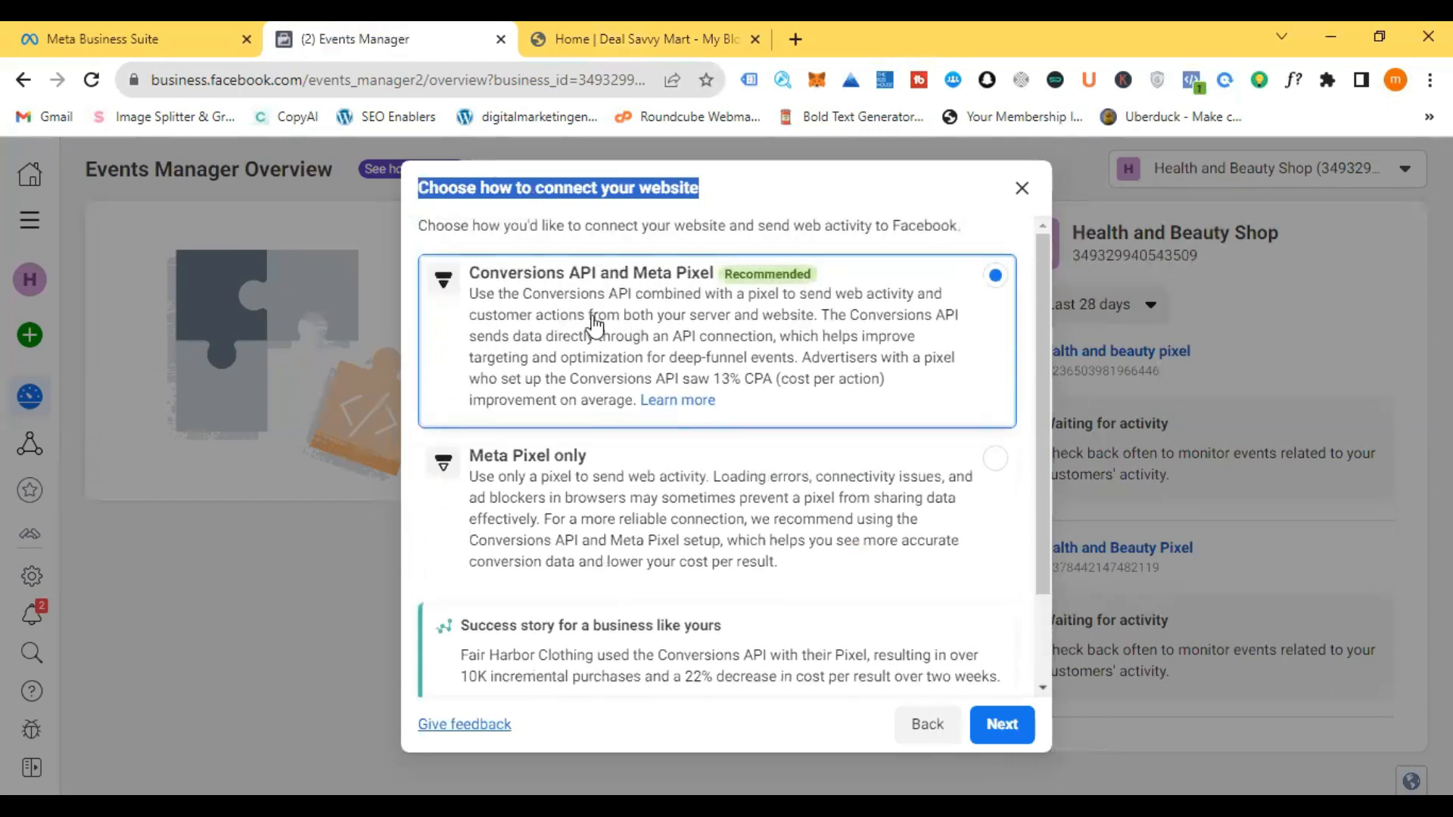
{"action": "left_click", "coordinate": [529, 483]}
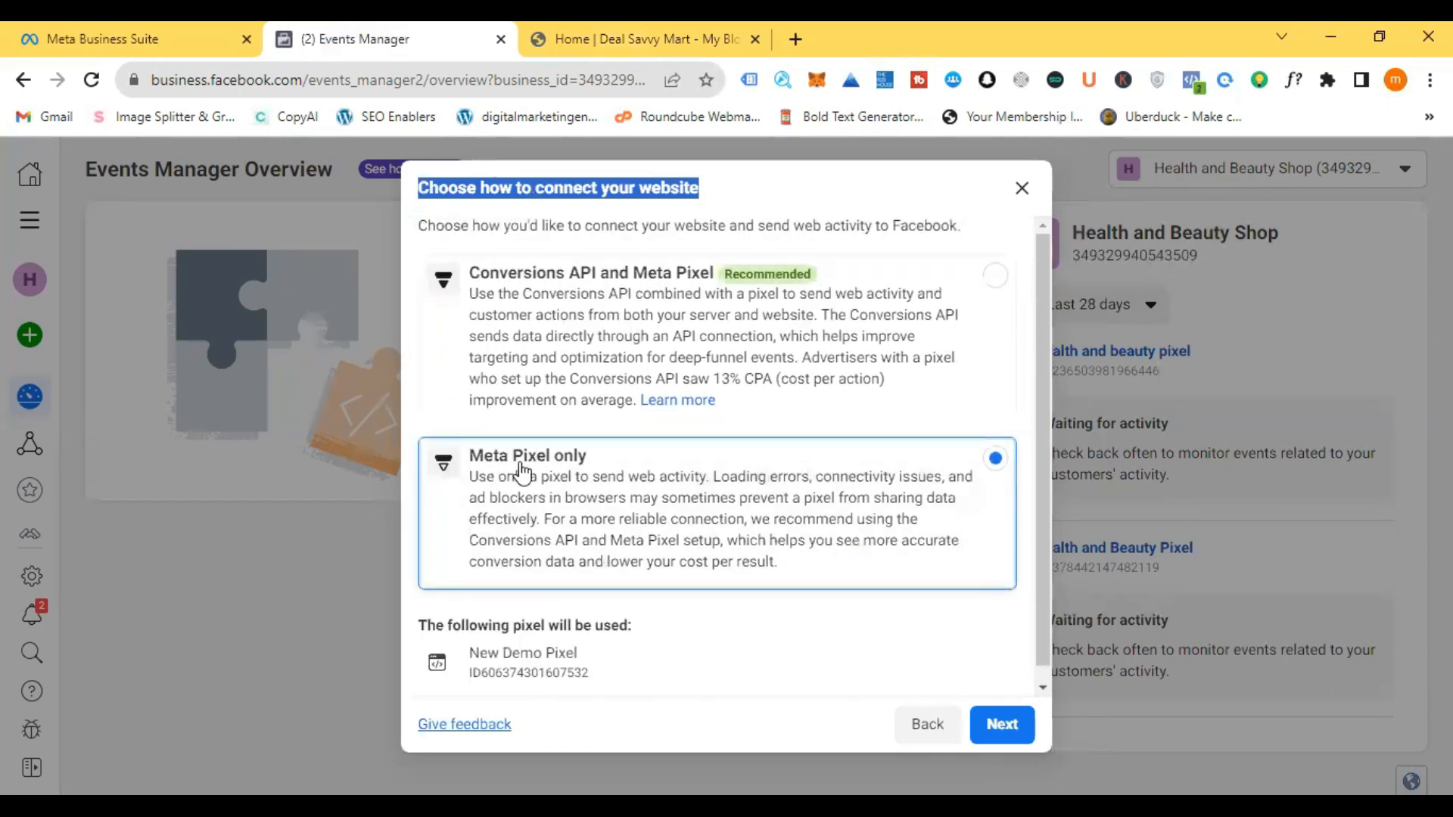
{"action": "left_click", "coordinate": [476, 280]}
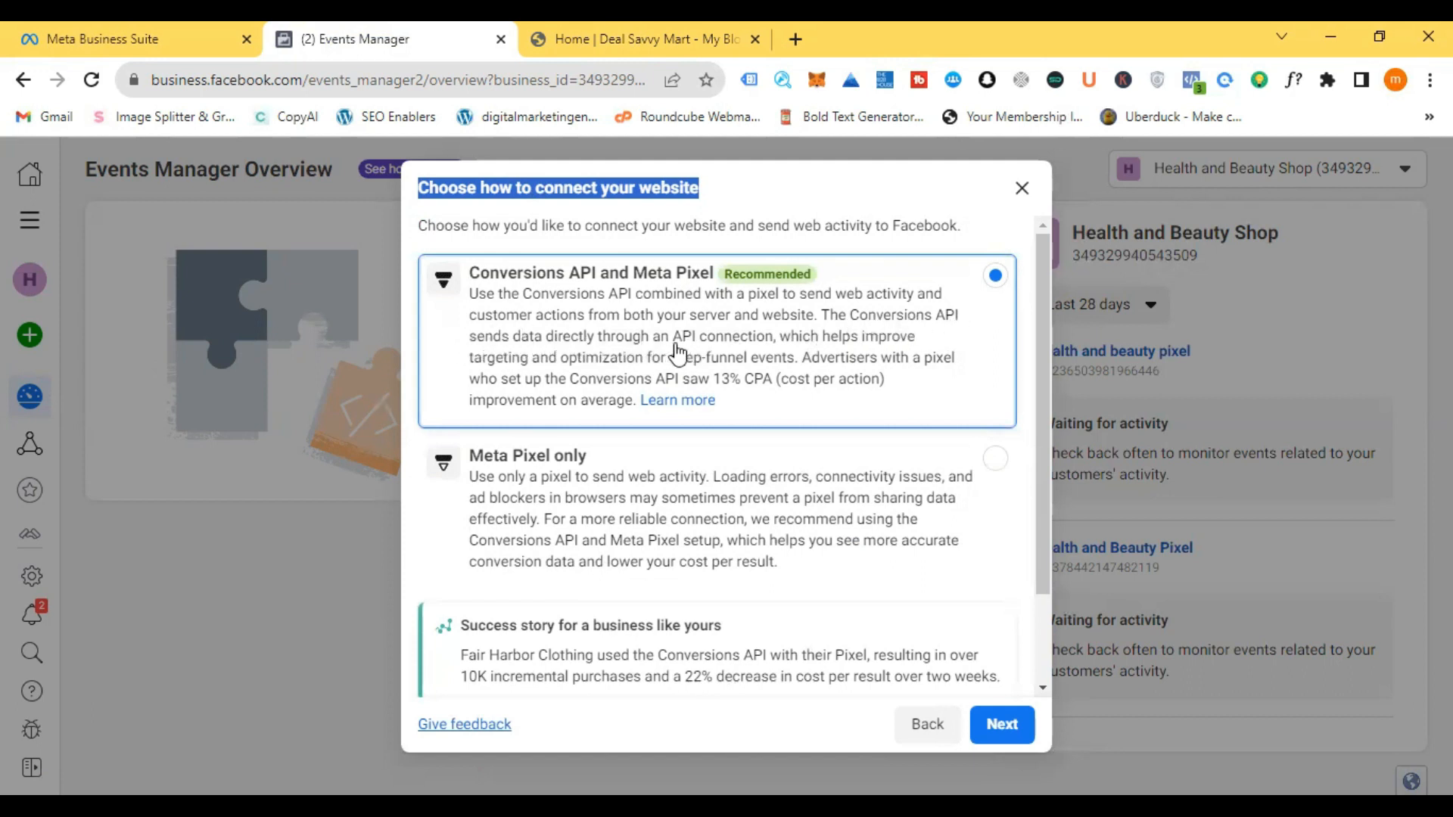
{"action": "left_click", "coordinate": [769, 352]}
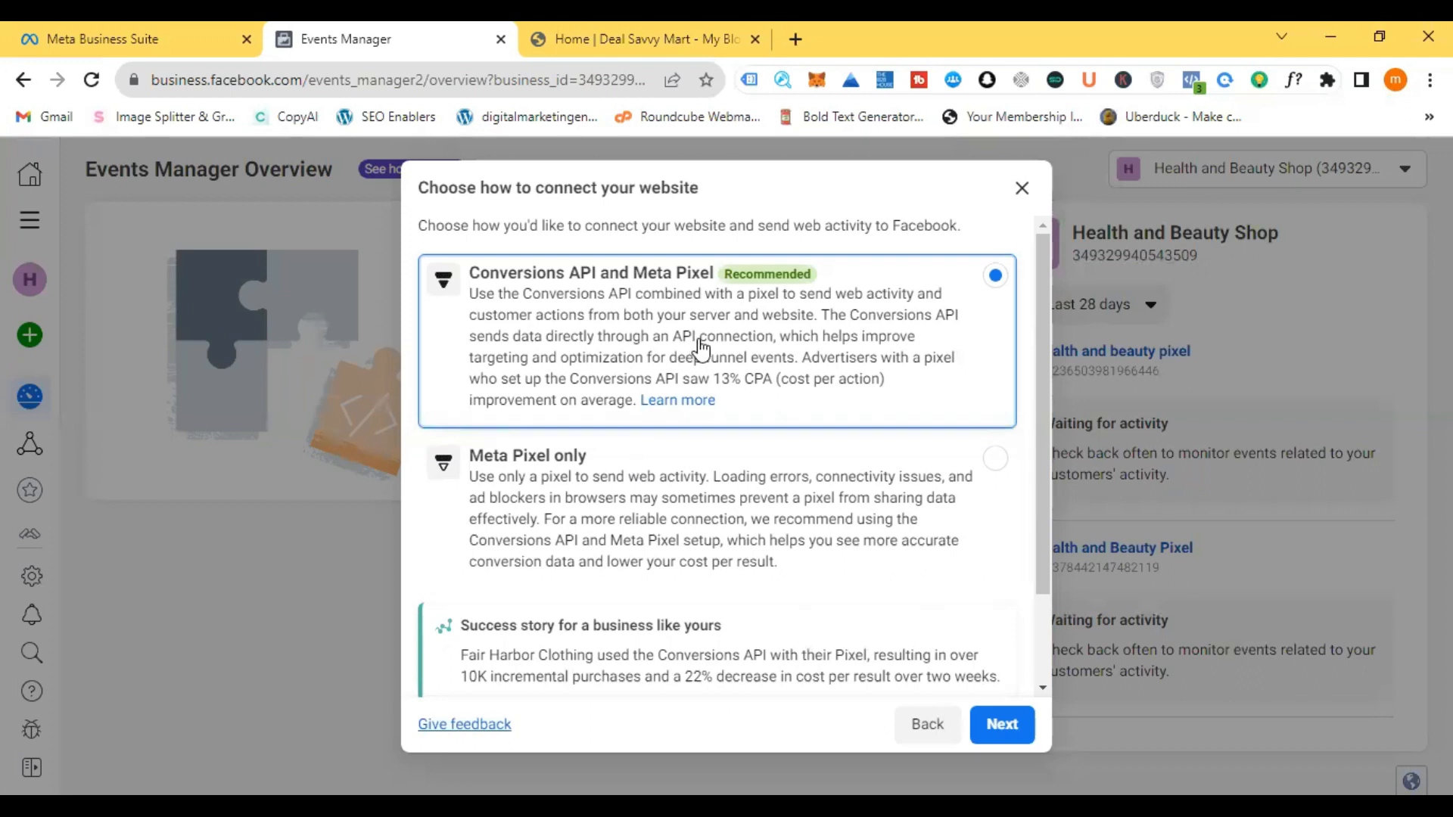
{"action": "left_click", "coordinate": [1014, 727]}
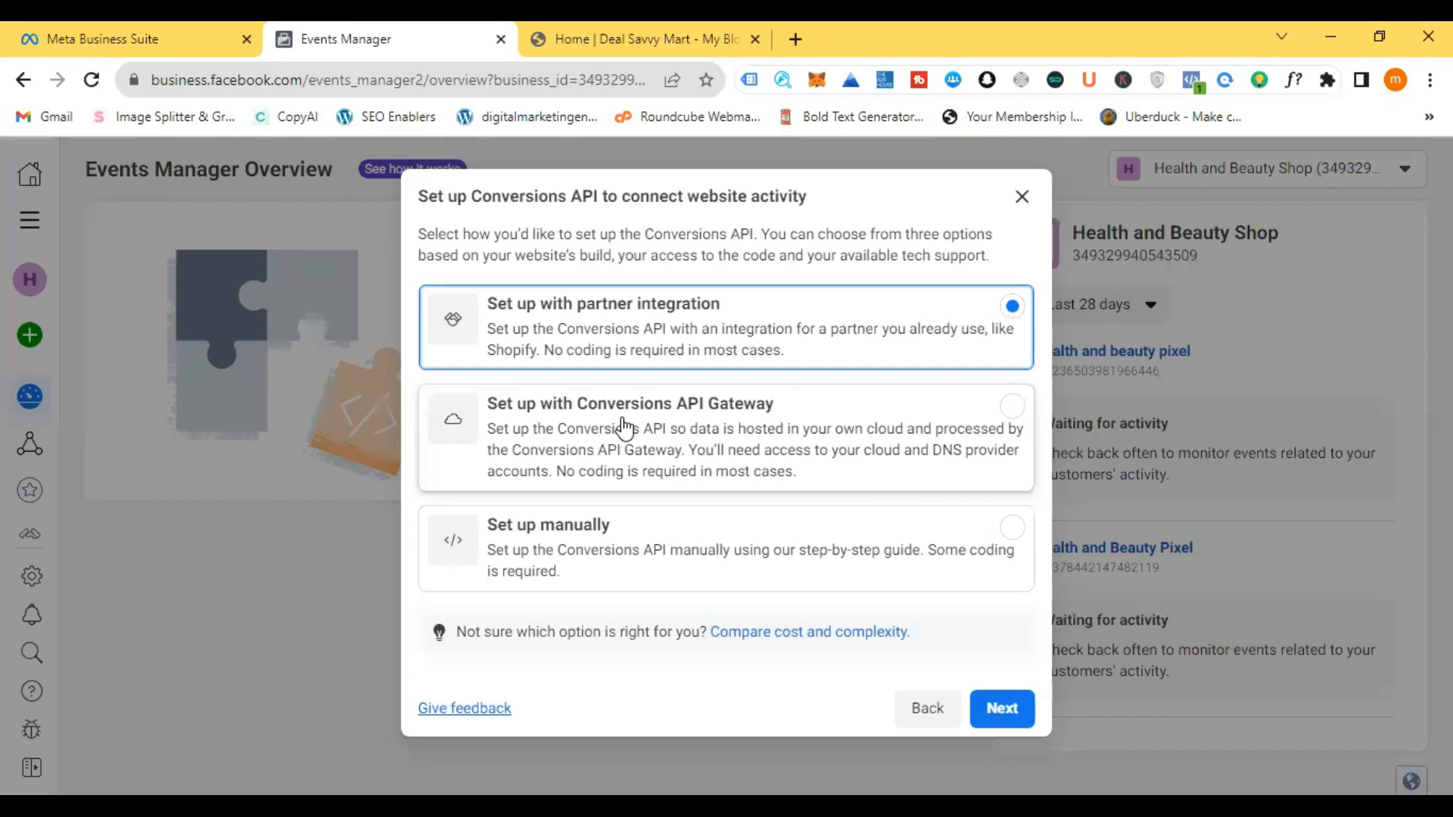
Step: Choose to set up the Conversions API manually and continue past the implementation overview
{"action": "left_click", "coordinate": [635, 547]}
{"action": "left_click", "coordinate": [1026, 713]}
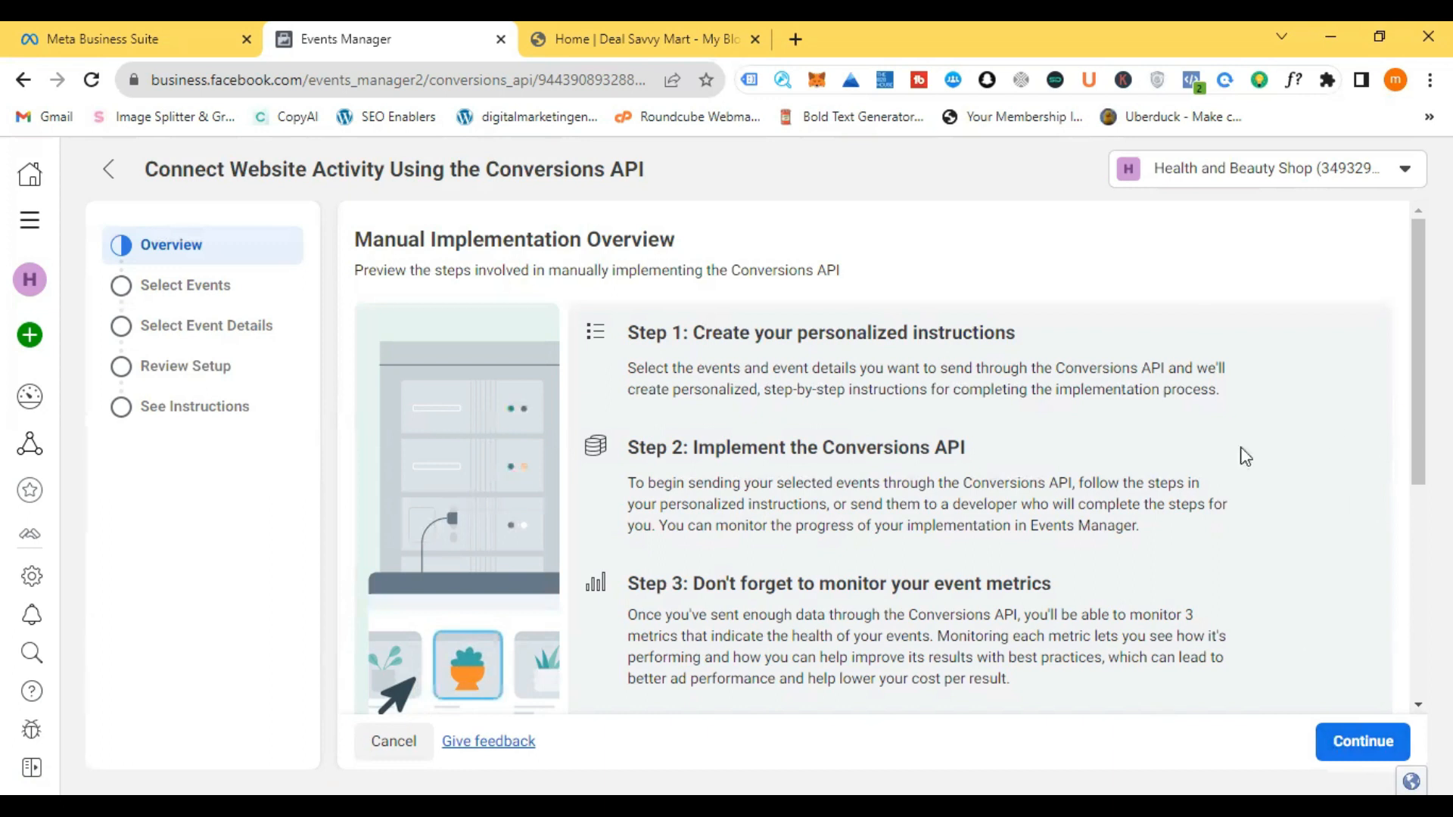
{"action": "left_click", "coordinate": [1344, 740]}
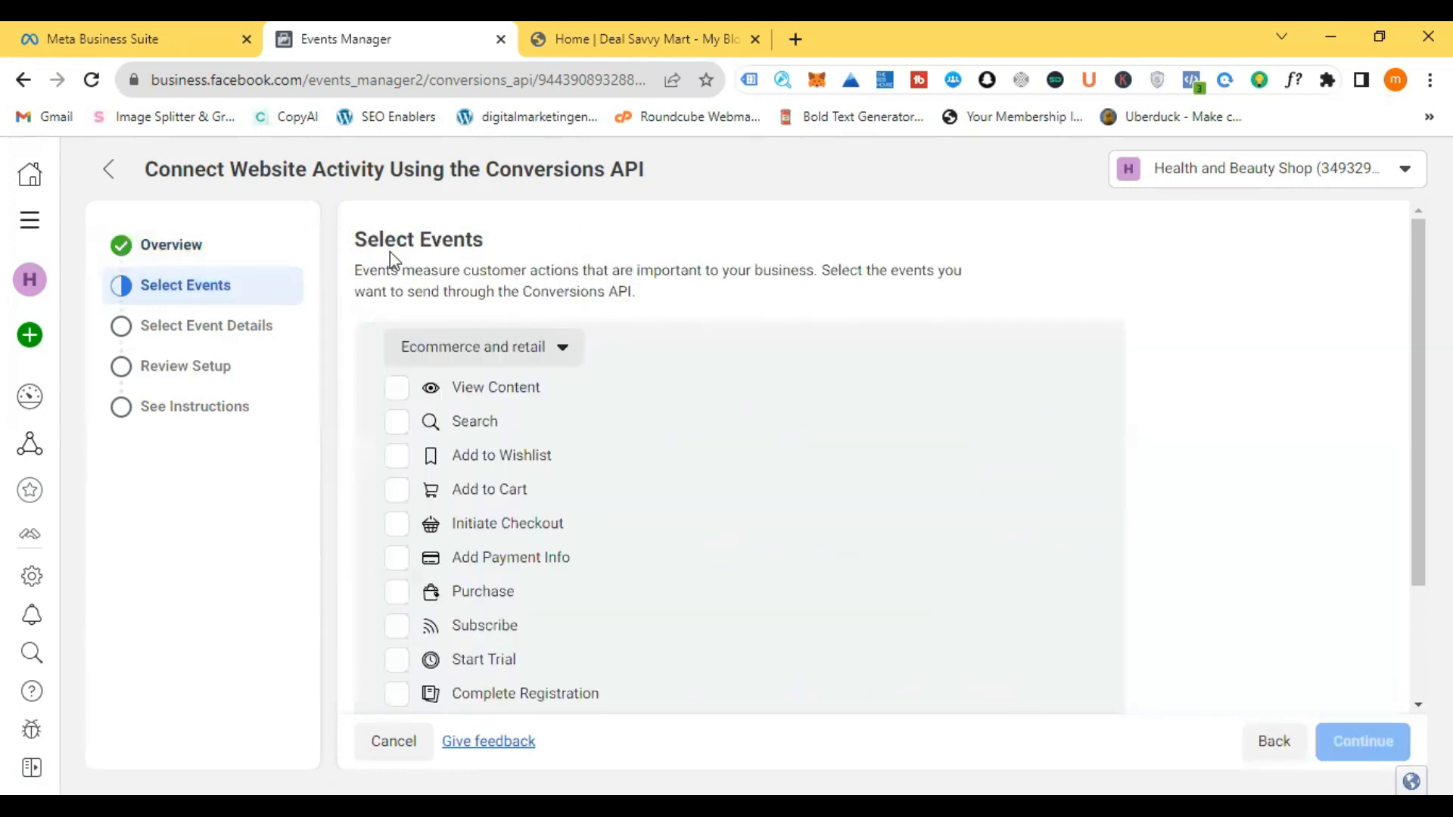
Step: Look over the available events and choose Ecommerce and retail as the business category
{"action": "left_click_drag", "start_coordinate": [343, 228], "coordinate": [541, 243]}
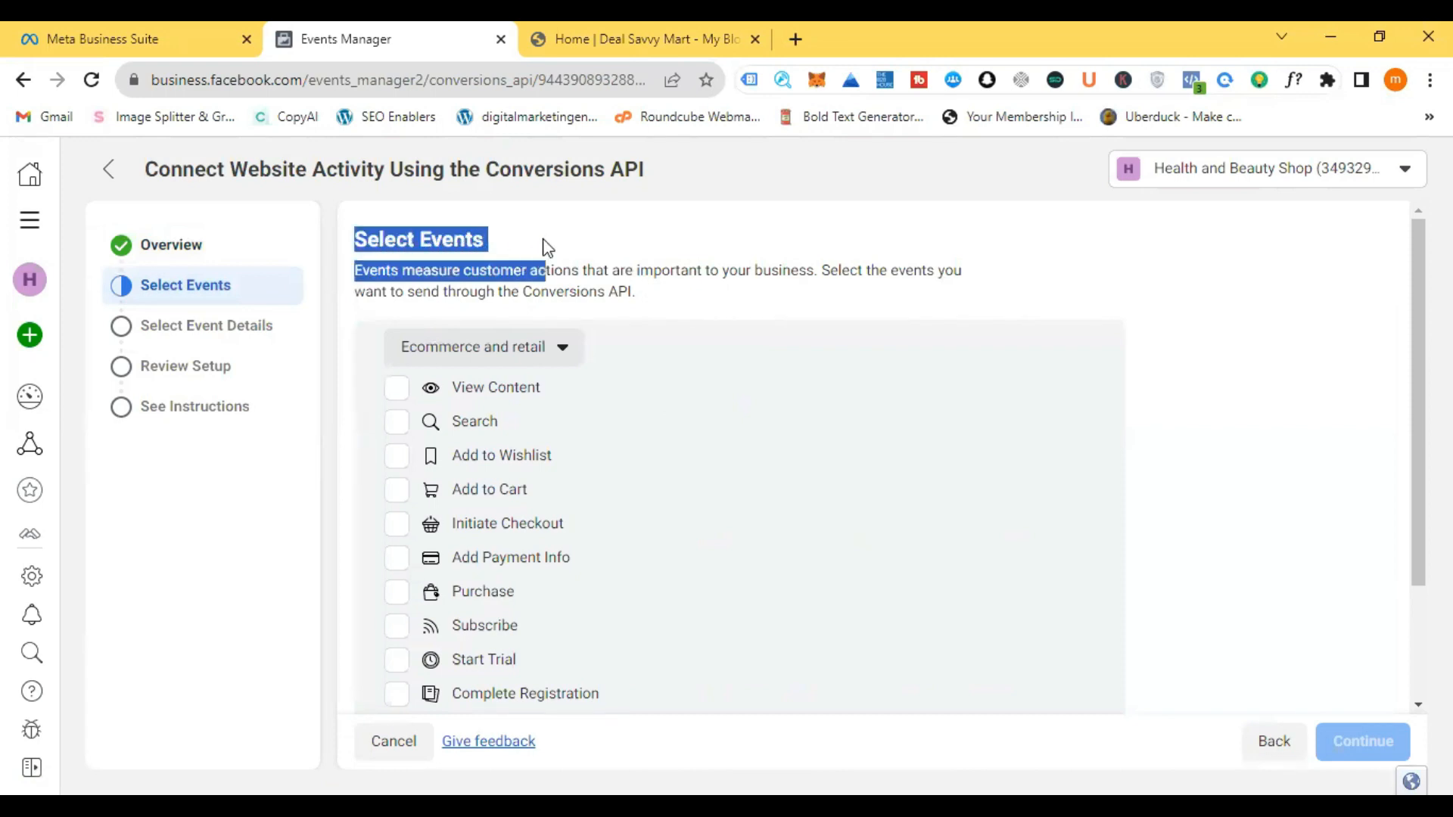
{"action": "left_click", "coordinate": [406, 265]}
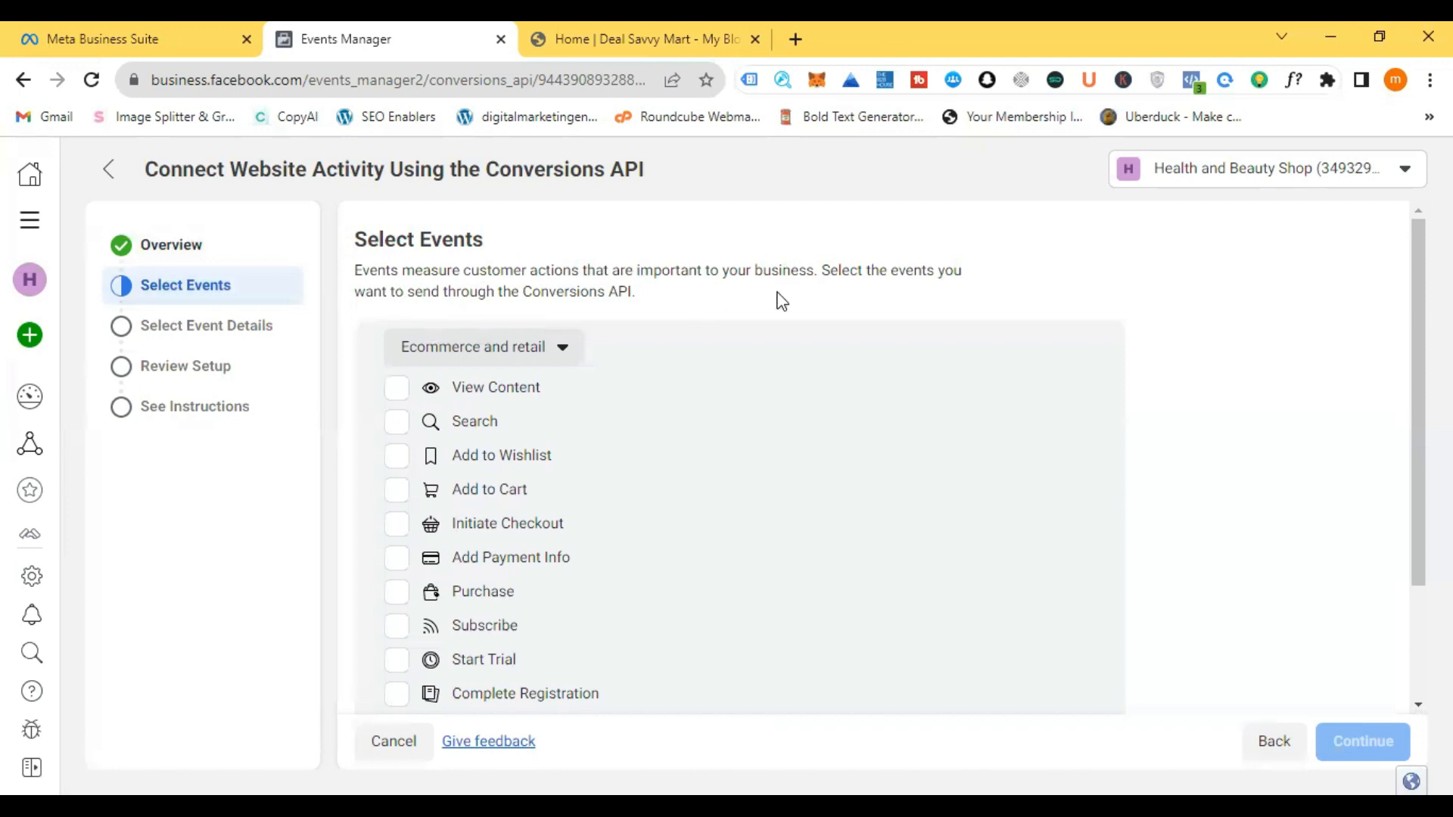
{"action": "scroll", "coordinate": [781, 301], "scroll_direction": "down", "scroll_amount": 1}
{"action": "scroll", "coordinate": [782, 302], "scroll_direction": "down", "scroll_amount": 1}
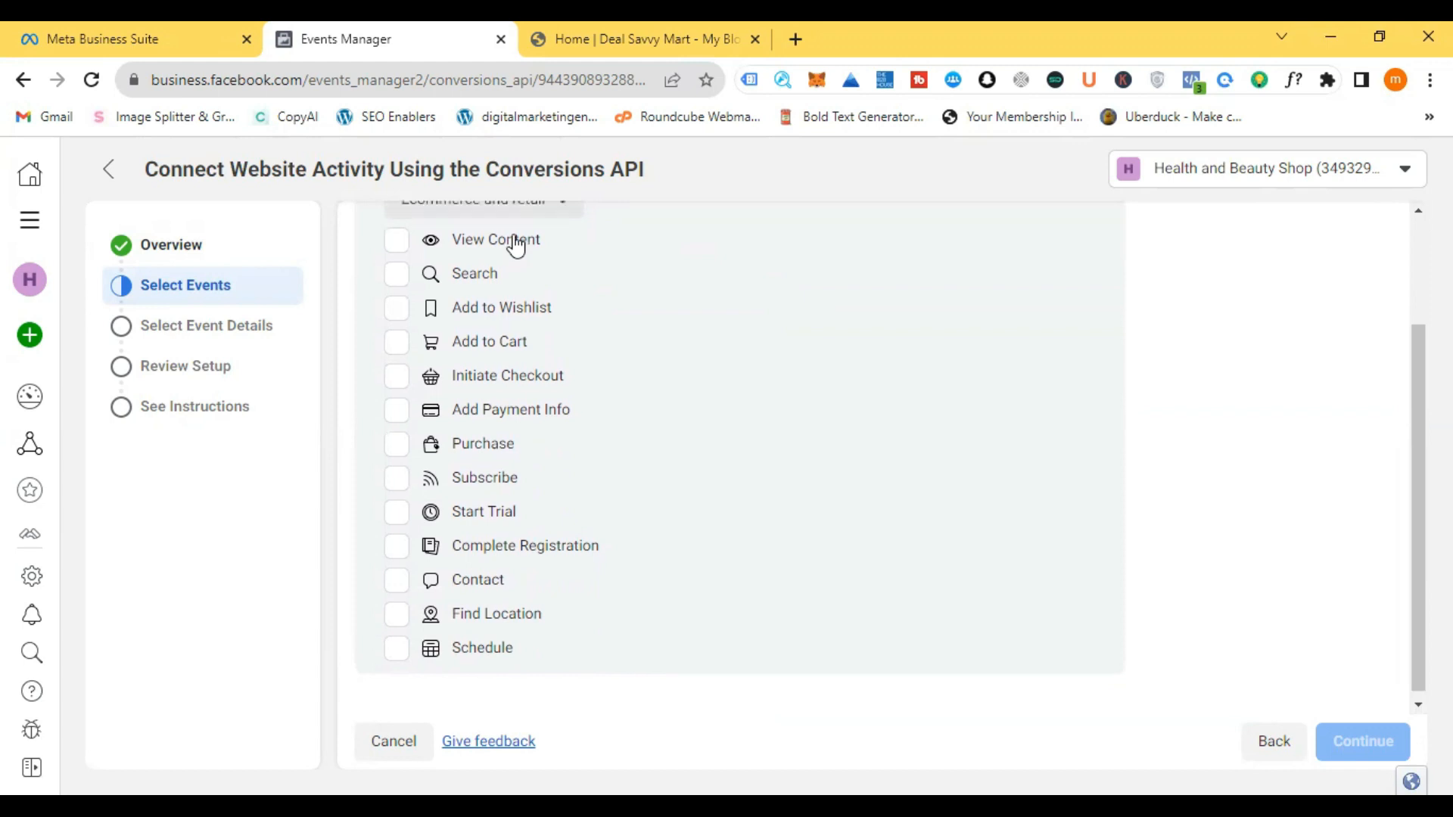
{"action": "scroll", "coordinate": [513, 241], "scroll_direction": "up", "scroll_amount": 2}
{"action": "left_click", "coordinate": [464, 288]}
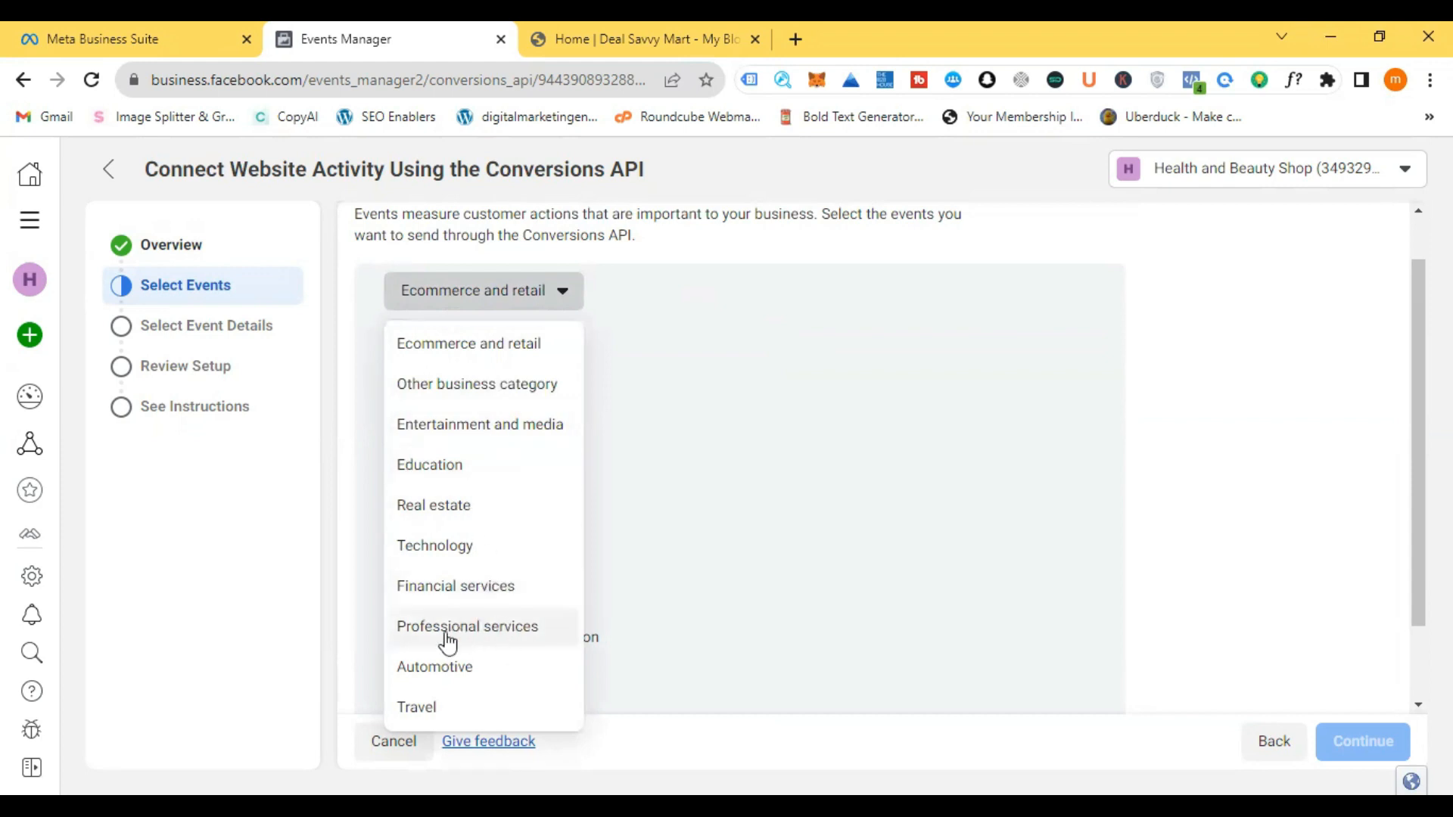
{"action": "left_click", "coordinate": [489, 348]}
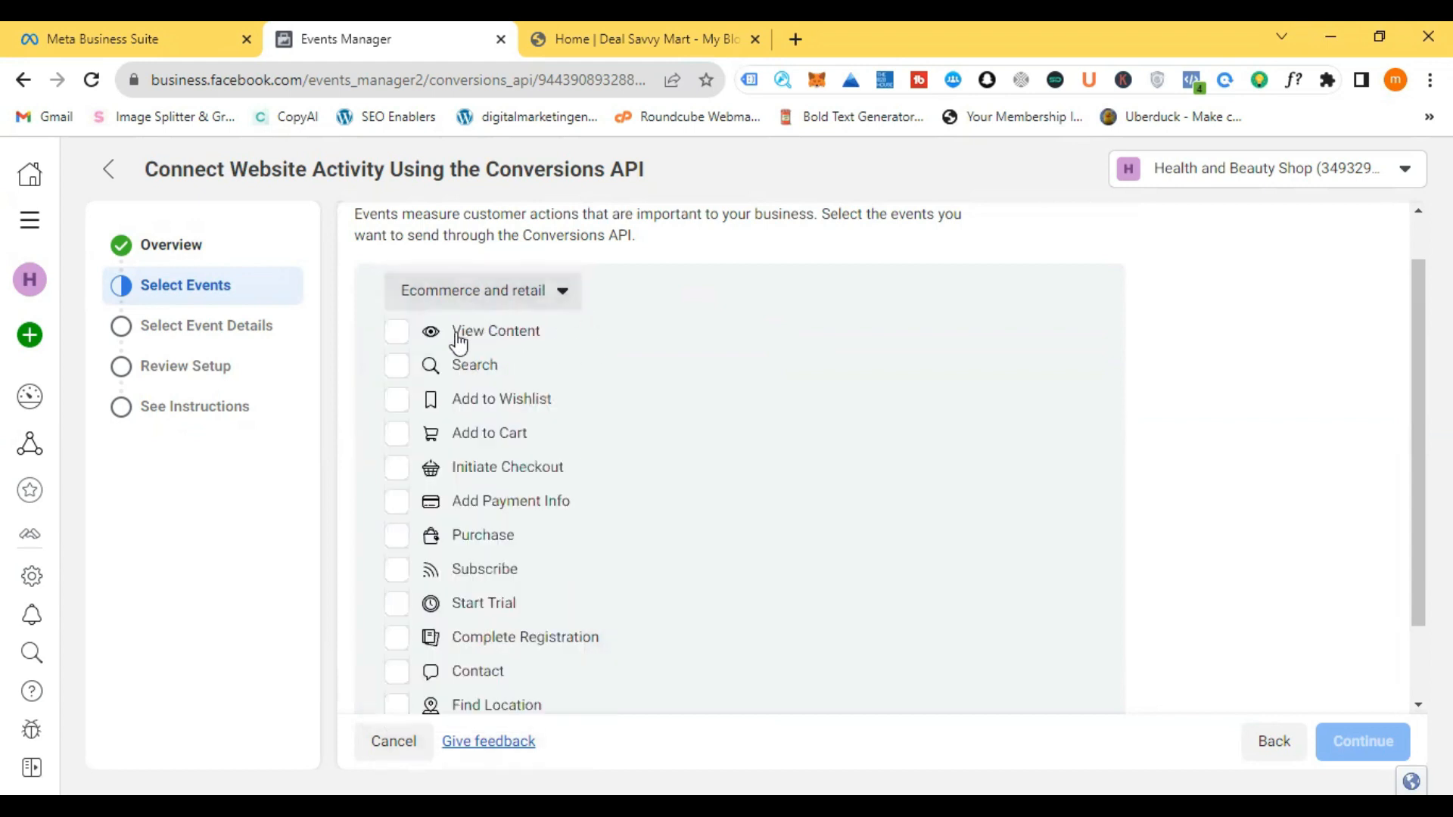
Step: Select the View Content, Add to Cart, Add to Wishlist, Initiate Checkout and Purchase events and continue to the event details
{"action": "left_click", "coordinate": [432, 335]}
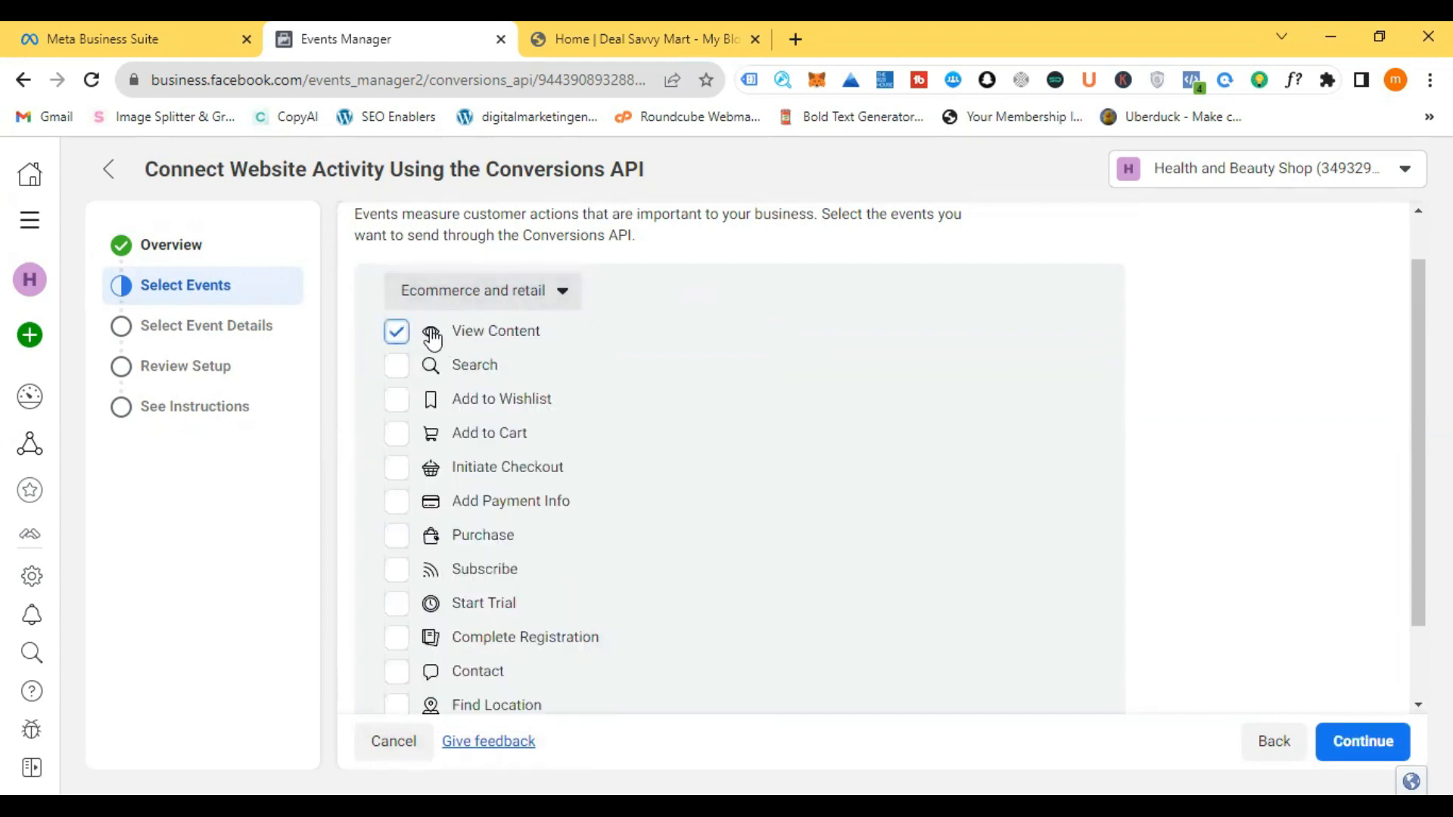
{"action": "left_click", "coordinate": [439, 437]}
{"action": "left_click", "coordinate": [490, 405]}
{"action": "scroll", "coordinate": [556, 411], "scroll_direction": "down", "scroll_amount": 2}
{"action": "left_click", "coordinate": [503, 372]}
{"action": "left_click", "coordinate": [493, 445]}
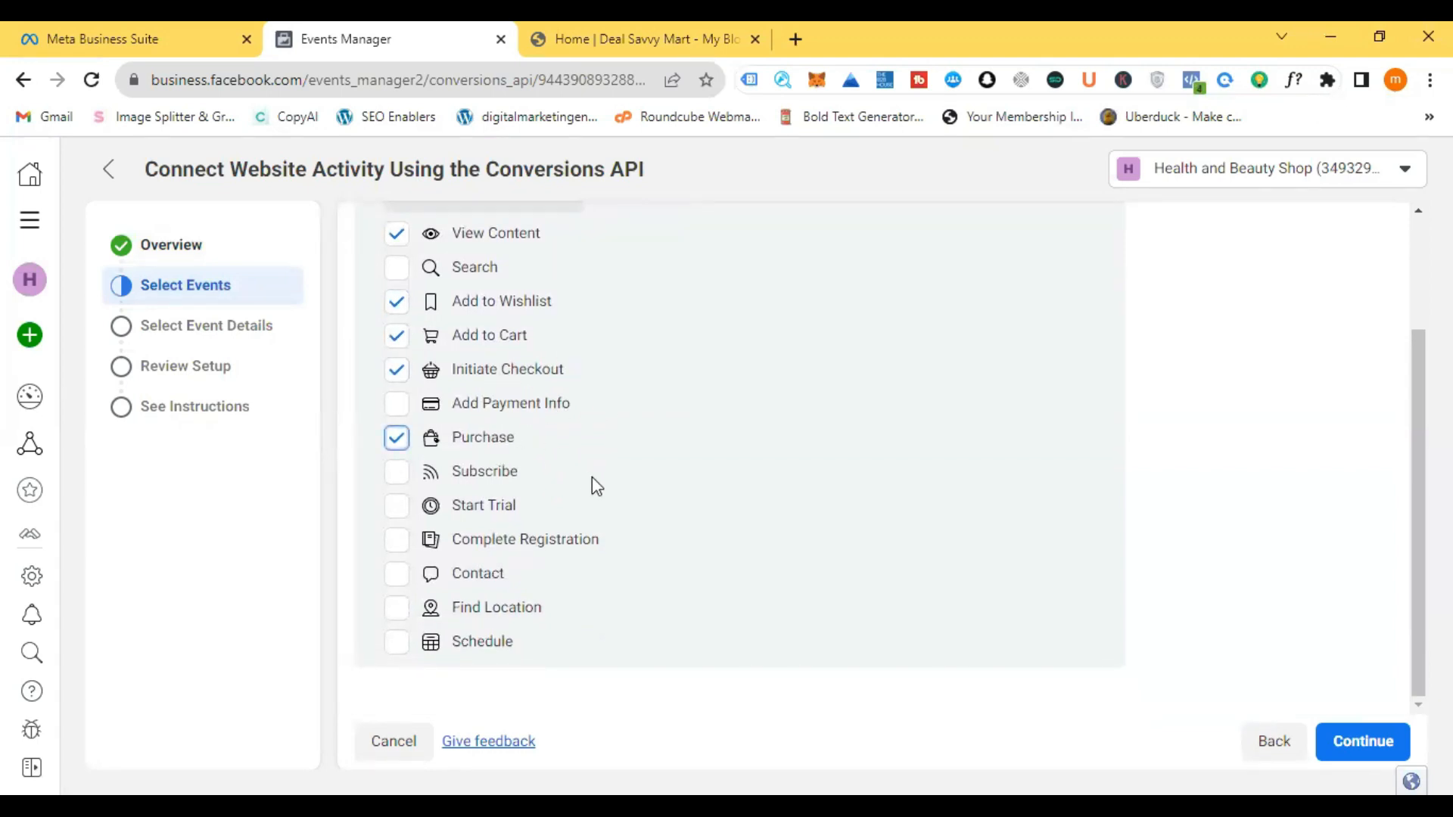
{"action": "left_click", "coordinate": [1362, 746]}
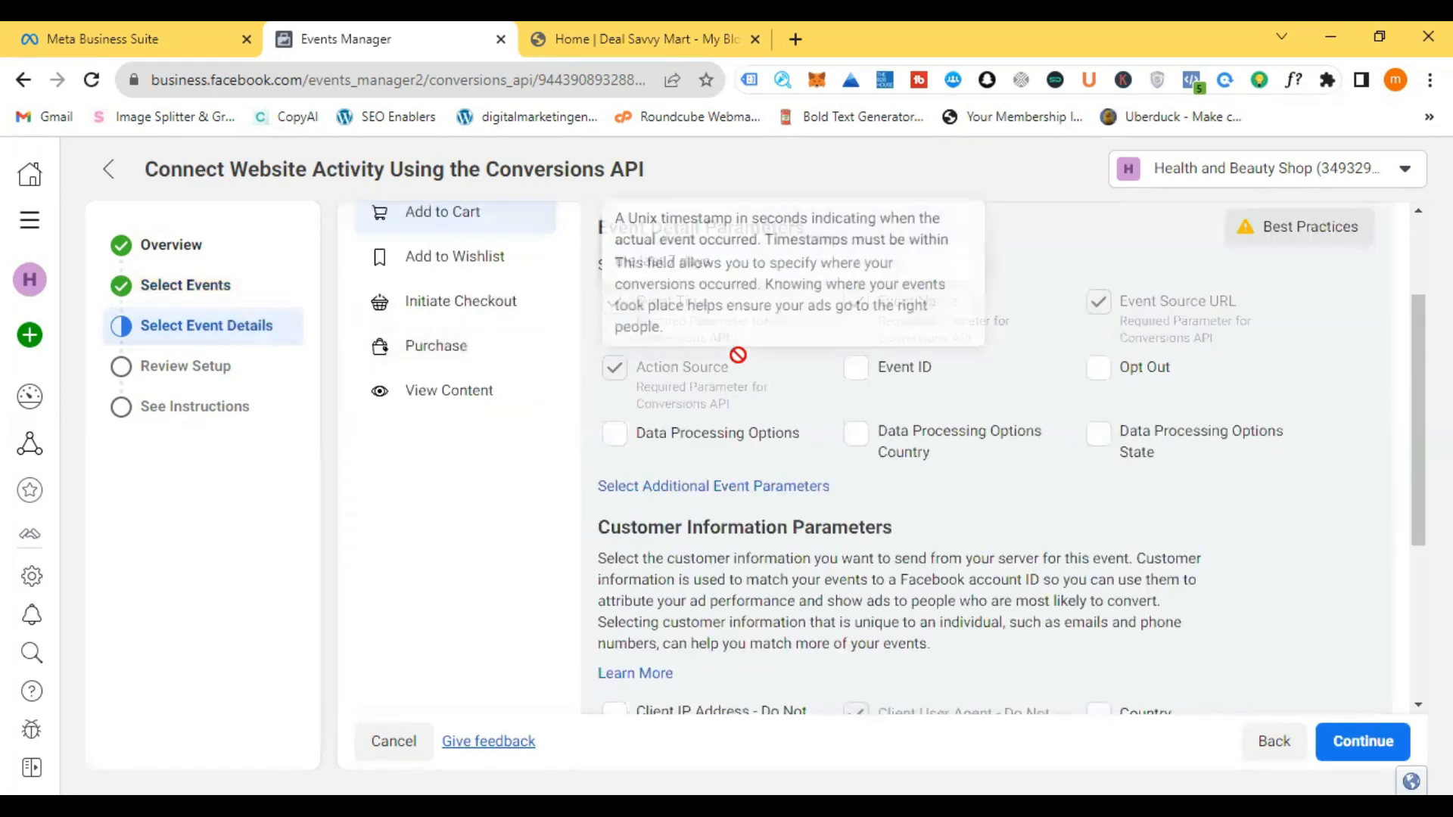
Step: Close the two extra browser tabs that are loading and return to the Conversions API event details
{"action": "scroll", "coordinate": [1109, 474], "scroll_direction": "down", "scroll_amount": 2}
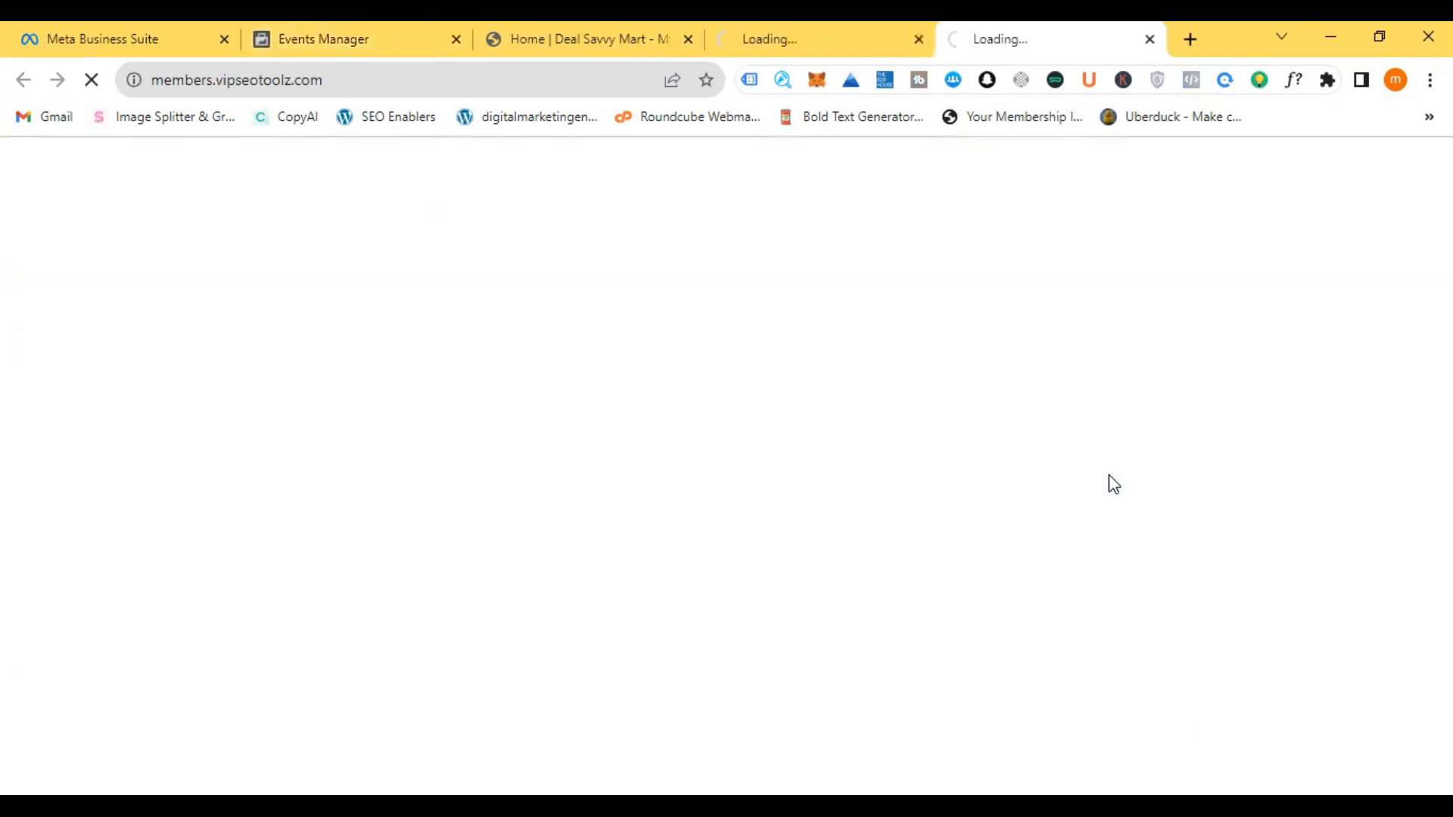
{"action": "left_click", "coordinate": [920, 40]}
{"action": "left_click", "coordinate": [927, 41]}
{"action": "left_click", "coordinate": [415, 30]}
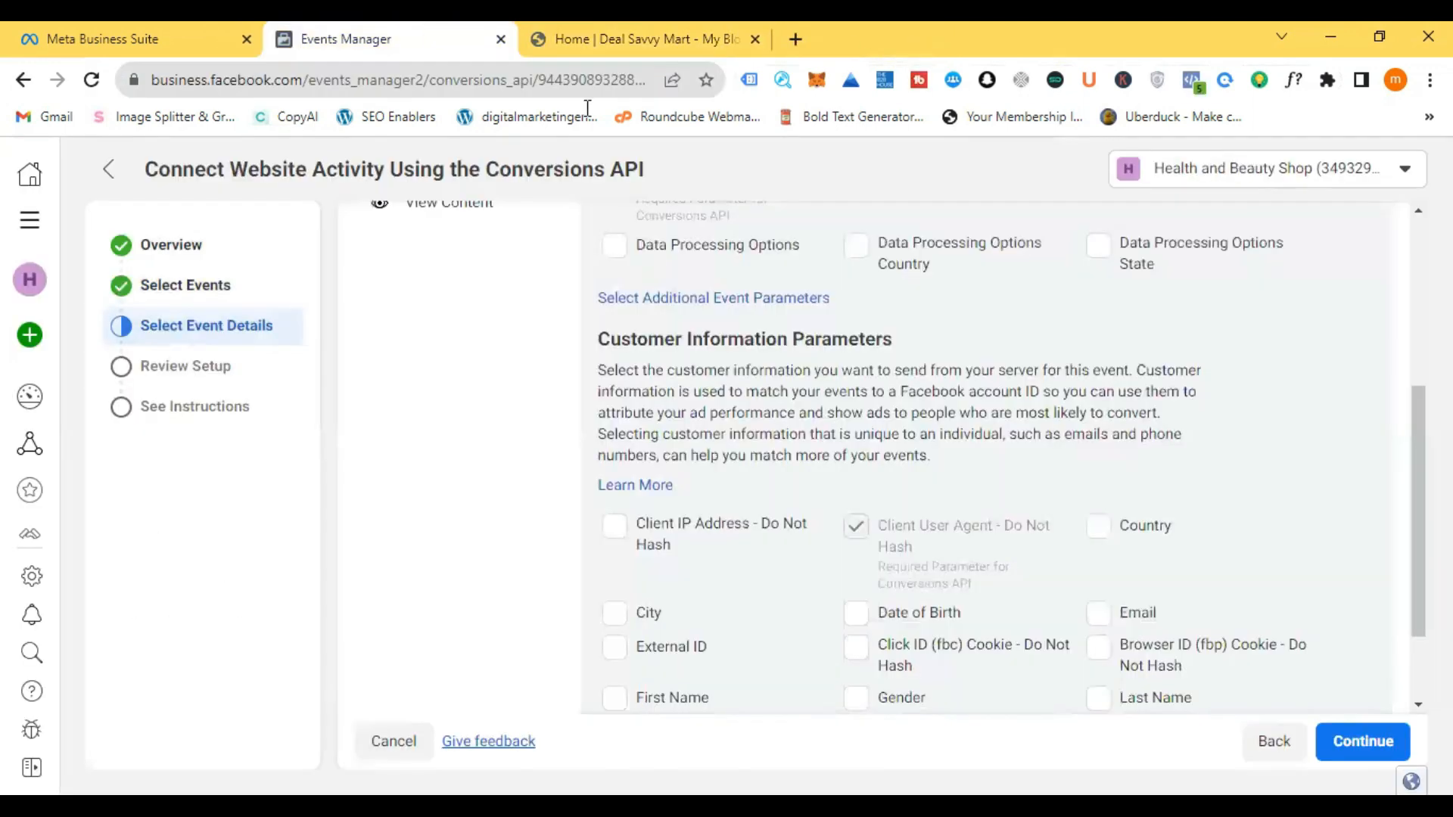
Step: For the Add to Cart event, select Client IP Address, Country, Email, Date of Birth, City, First Name, Gender and Phone as customer information parameters
{"action": "scroll", "coordinate": [783, 496], "scroll_direction": "down", "scroll_amount": 2}
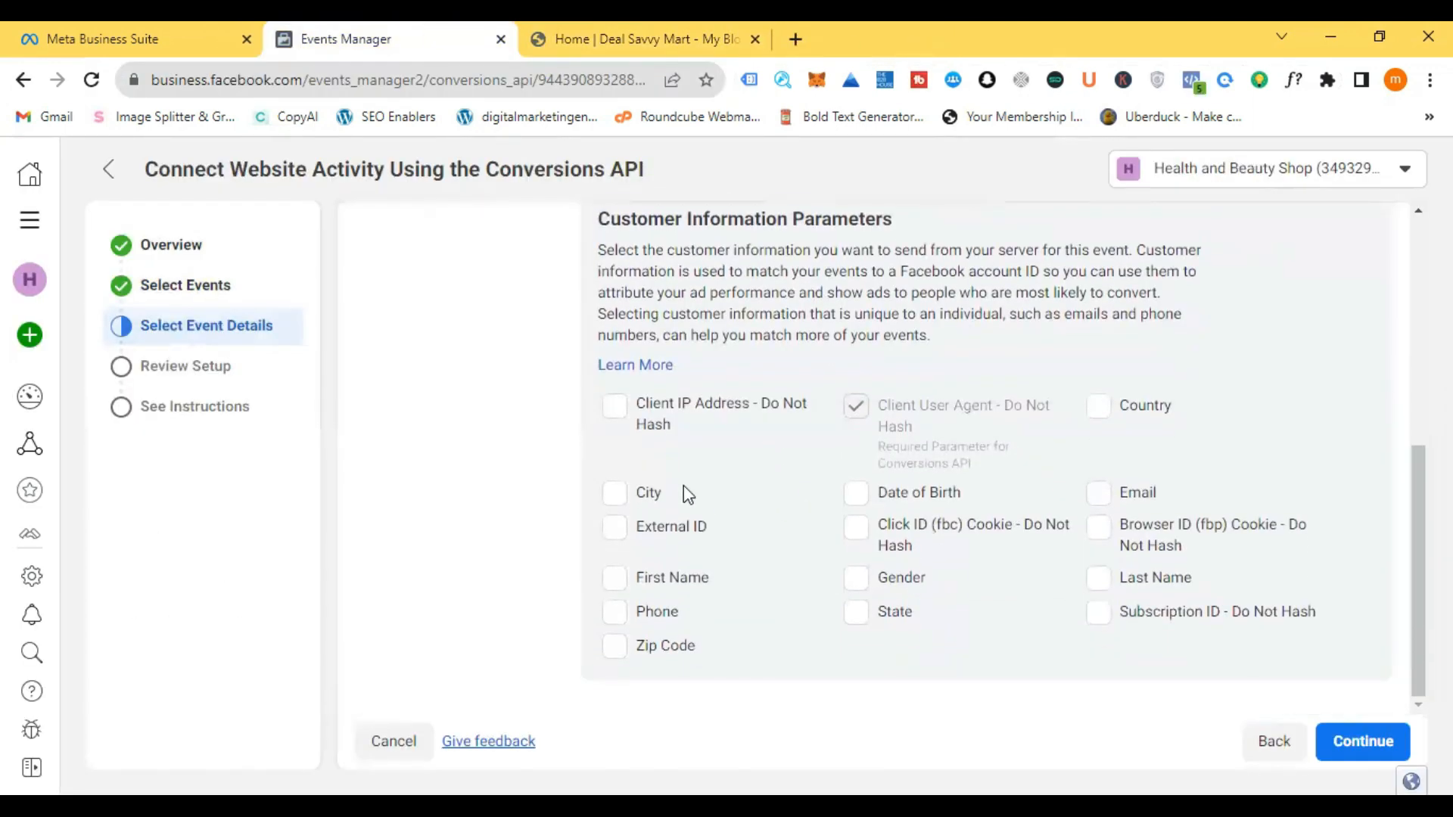
{"action": "left_click", "coordinate": [656, 419]}
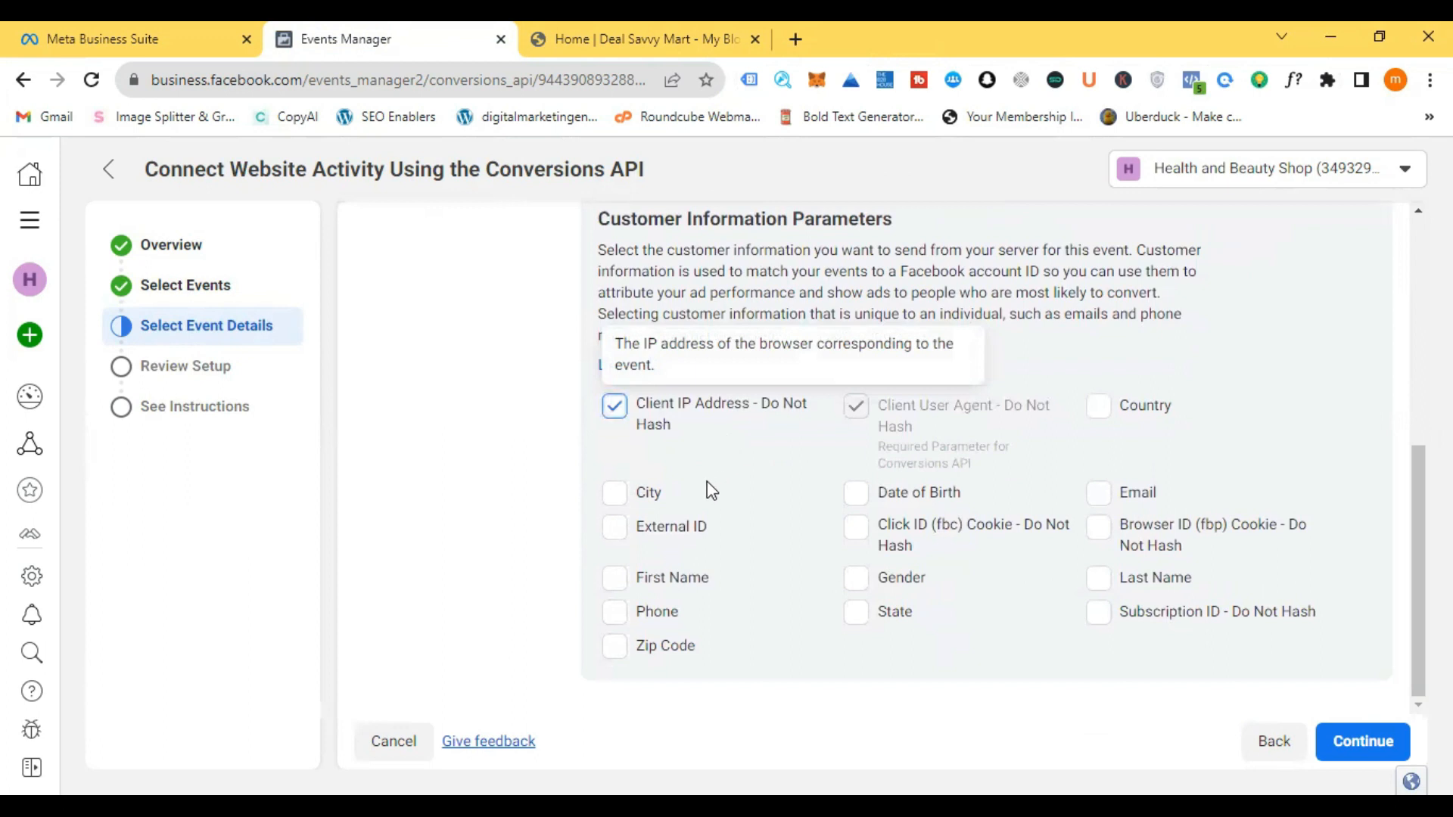
{"action": "mouse_move", "coordinate": [902, 493]}
{"action": "left_click", "coordinate": [1098, 406]}
{"action": "left_click", "coordinate": [1113, 493]}
{"action": "left_click", "coordinate": [894, 495]}
{"action": "left_click", "coordinate": [649, 499]}
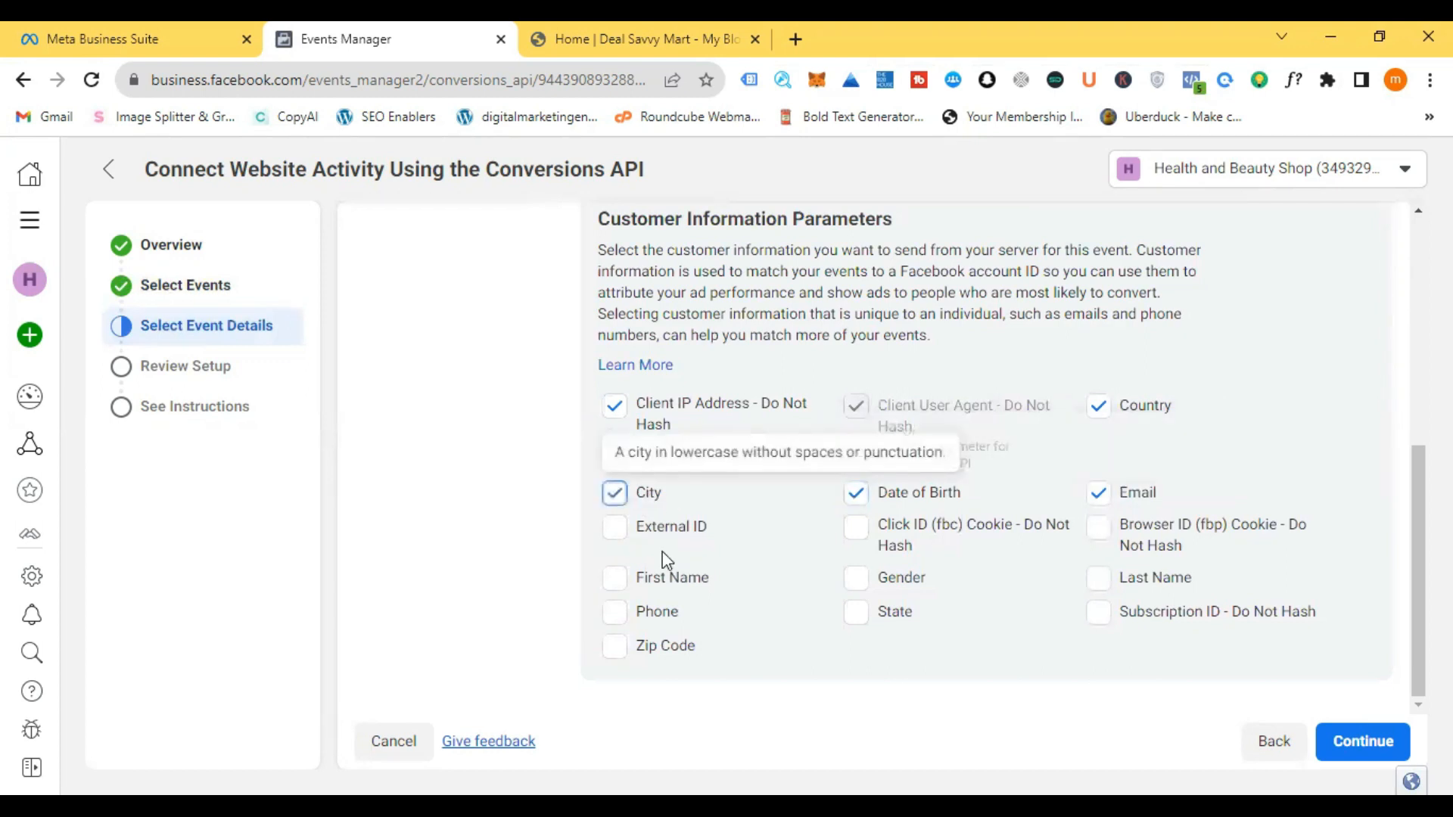
{"action": "left_click", "coordinate": [656, 584]}
{"action": "left_click", "coordinate": [903, 584]}
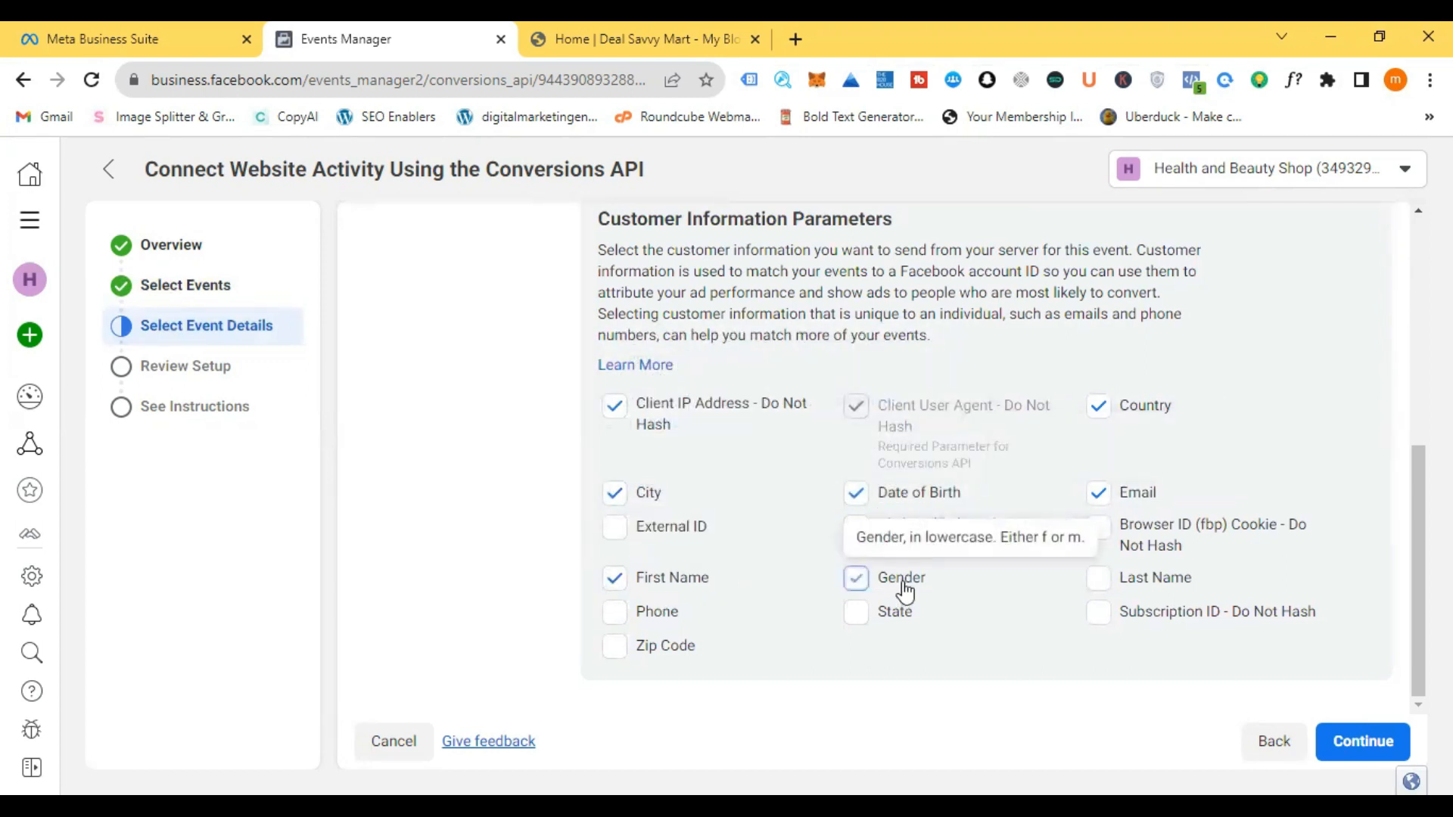
{"action": "left_click", "coordinate": [662, 614]}
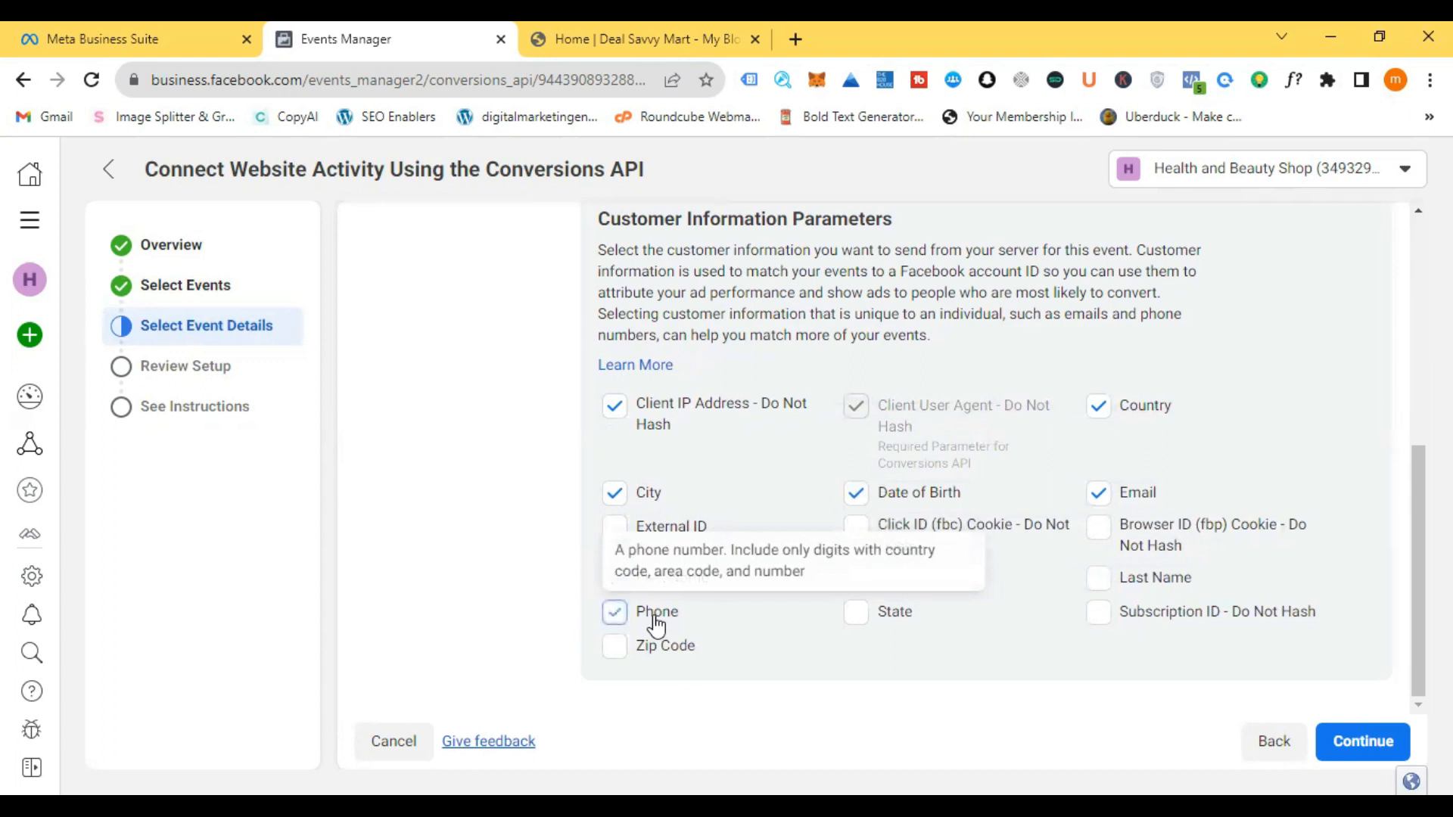
Step: For the Add to Wishlist event, select the Client IP Address, Date of Birth, Email, City, First Name, Gender, Phone and Country customer parameters
{"action": "scroll", "coordinate": [757, 638], "scroll_direction": "up", "scroll_amount": 6}
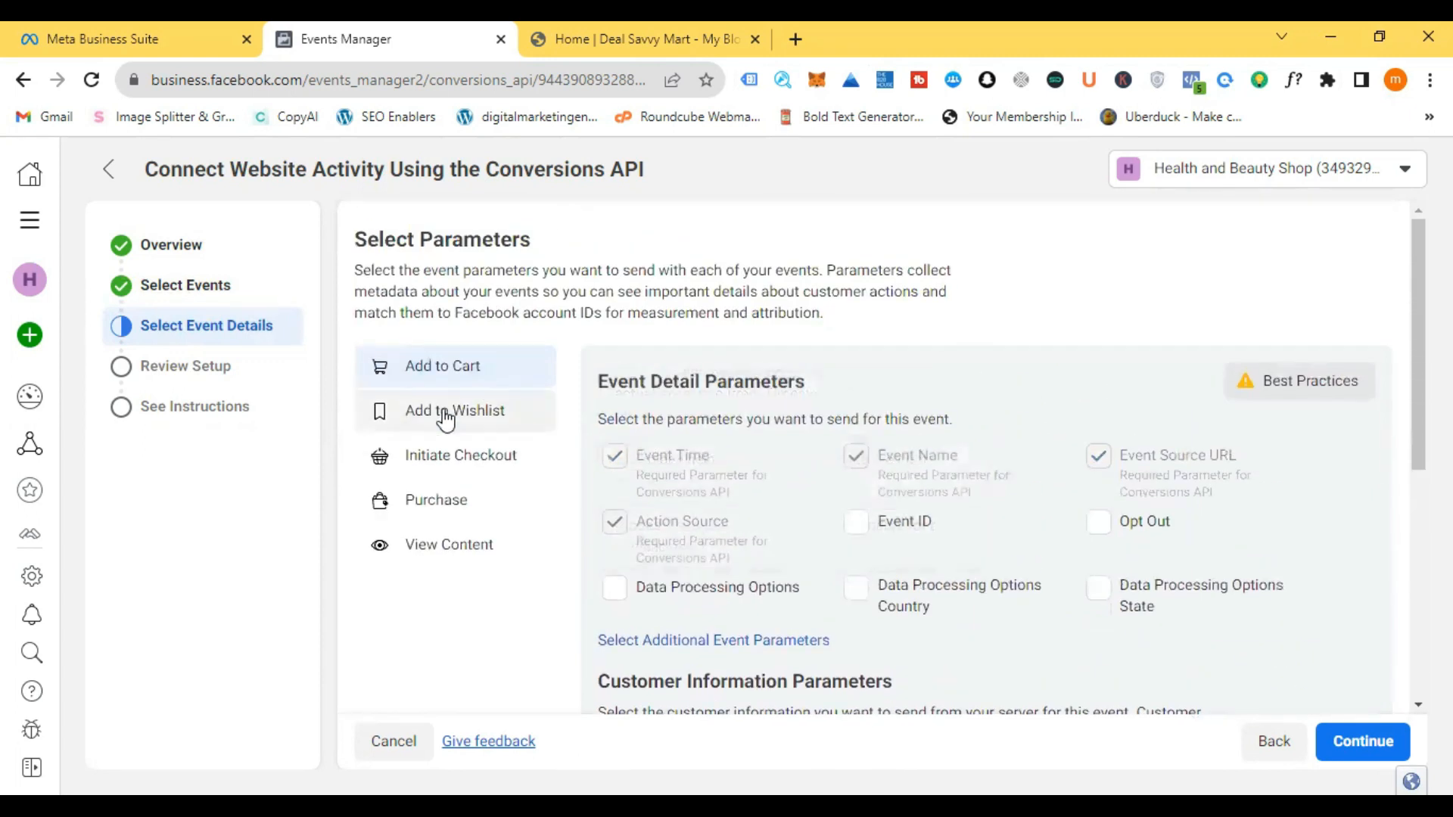
{"action": "left_click", "coordinate": [447, 414]}
{"action": "scroll", "coordinate": [739, 439], "scroll_direction": "down", "scroll_amount": 6}
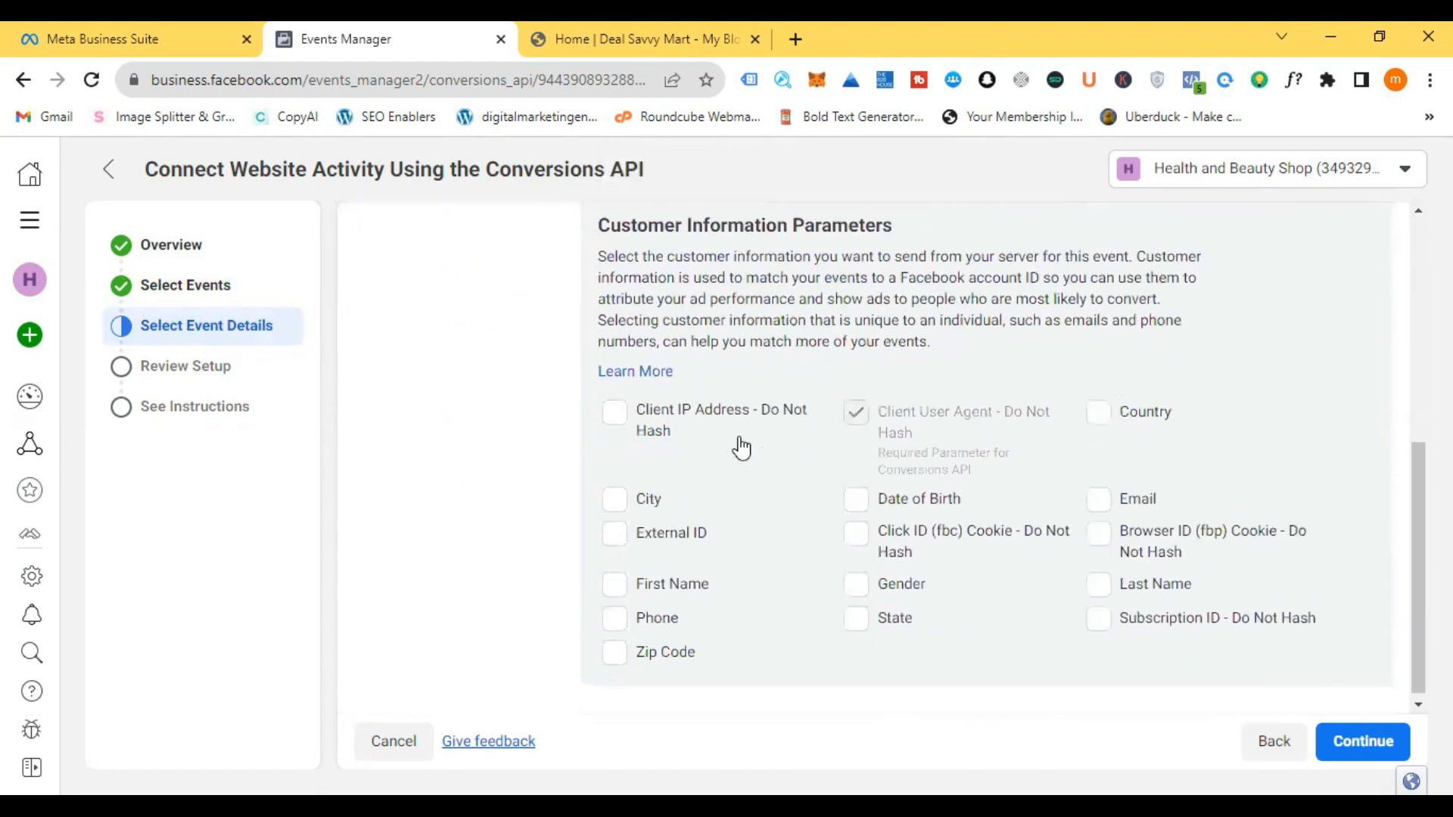
{"action": "left_click", "coordinate": [621, 412]}
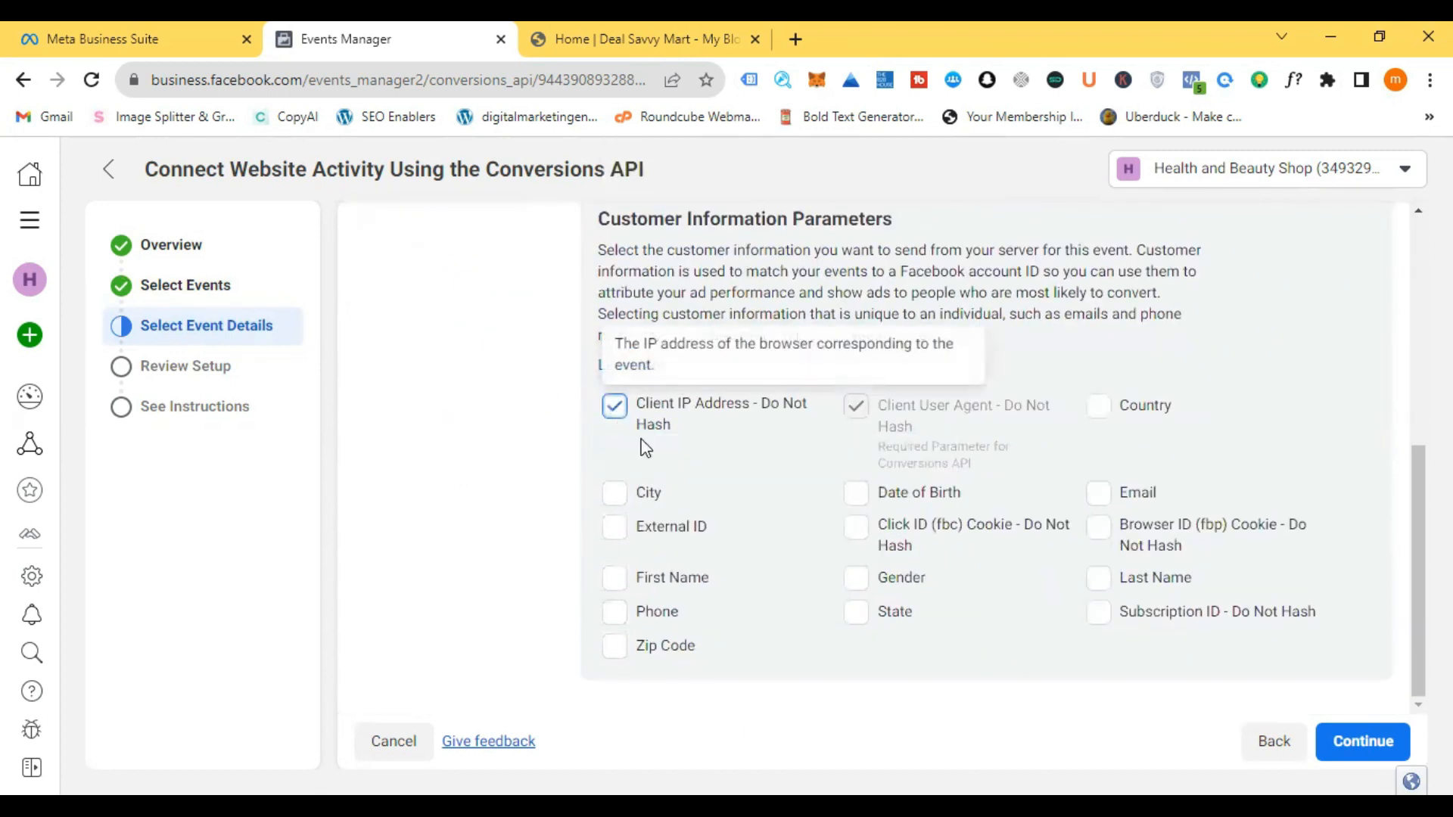
{"action": "left_click", "coordinate": [858, 493]}
{"action": "left_click", "coordinate": [1117, 499]}
{"action": "left_click", "coordinate": [645, 495]}
{"action": "left_click", "coordinate": [619, 580]}
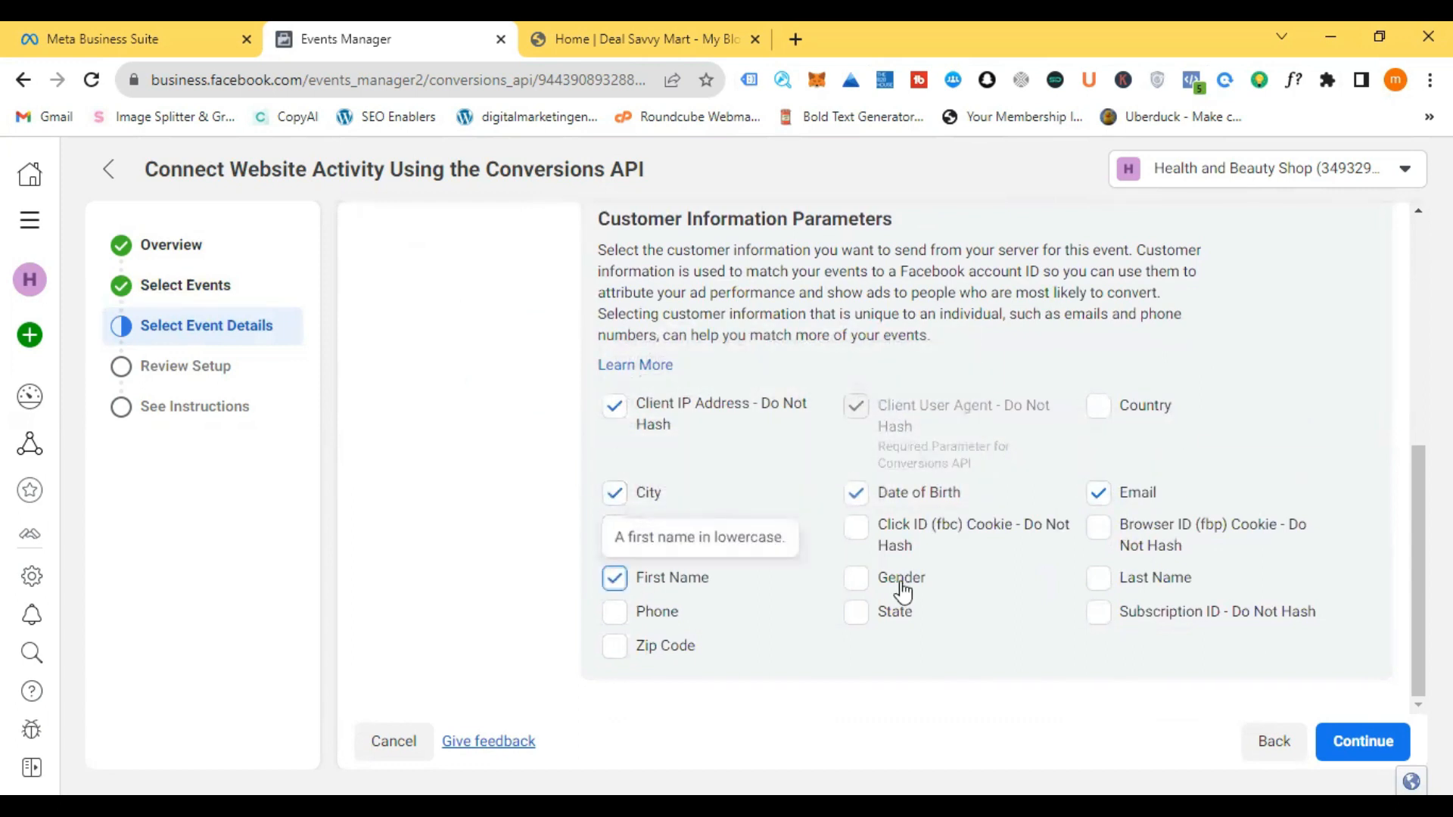
{"action": "left_click", "coordinate": [897, 588]}
{"action": "left_click", "coordinate": [655, 619]}
{"action": "left_click", "coordinate": [1097, 412]}
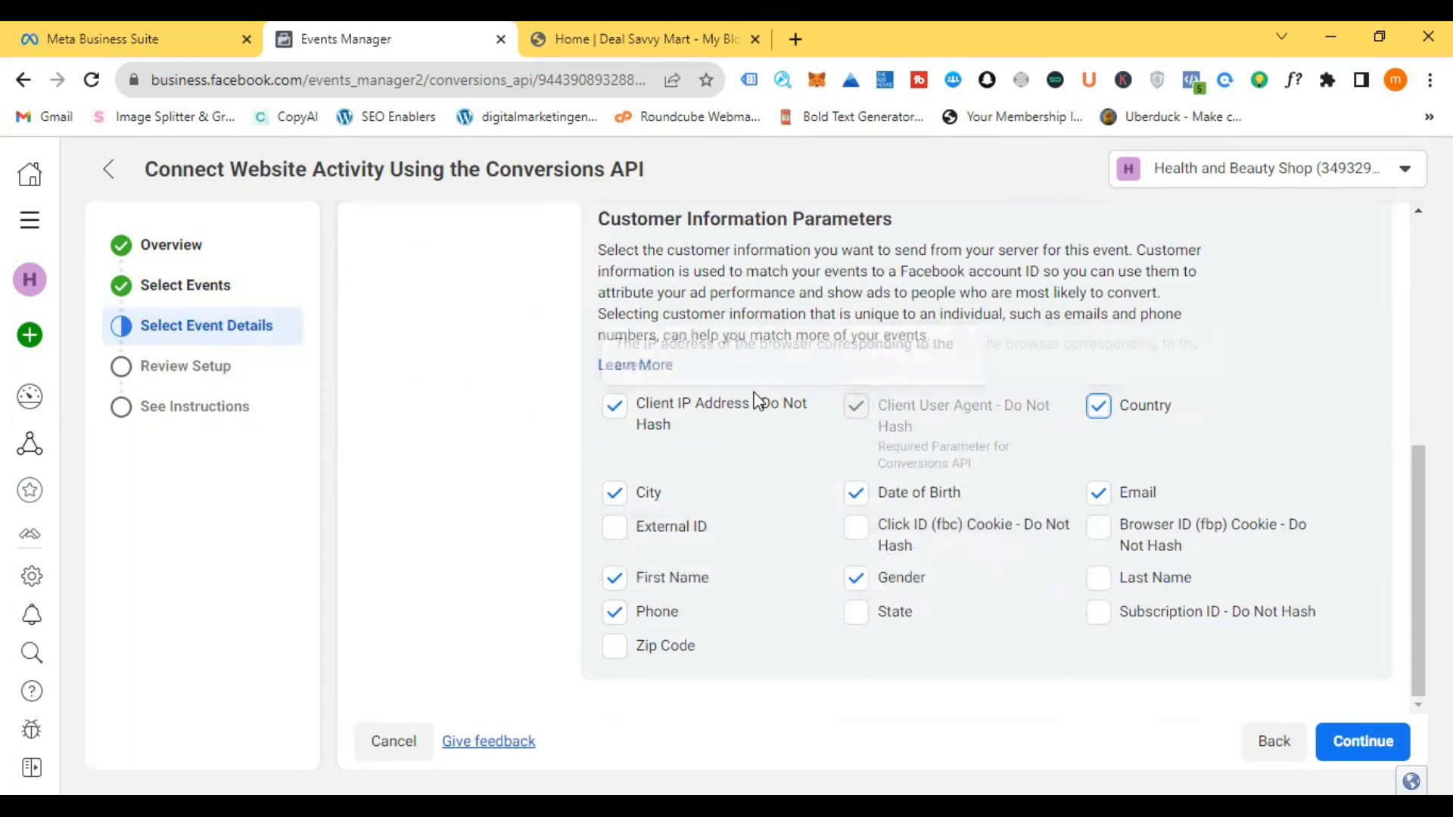
Step: Read the explanation of how customer information parameters are used for matching and attribution
{"action": "scroll", "coordinate": [757, 401], "scroll_direction": "up", "scroll_amount": 5}
{"action": "scroll", "coordinate": [757, 401], "scroll_direction": "down", "scroll_amount": 3}
{"action": "left_click_drag", "start_coordinate": [600, 356], "coordinate": [1161, 404]}
{"action": "left_click", "coordinate": [1161, 405]}
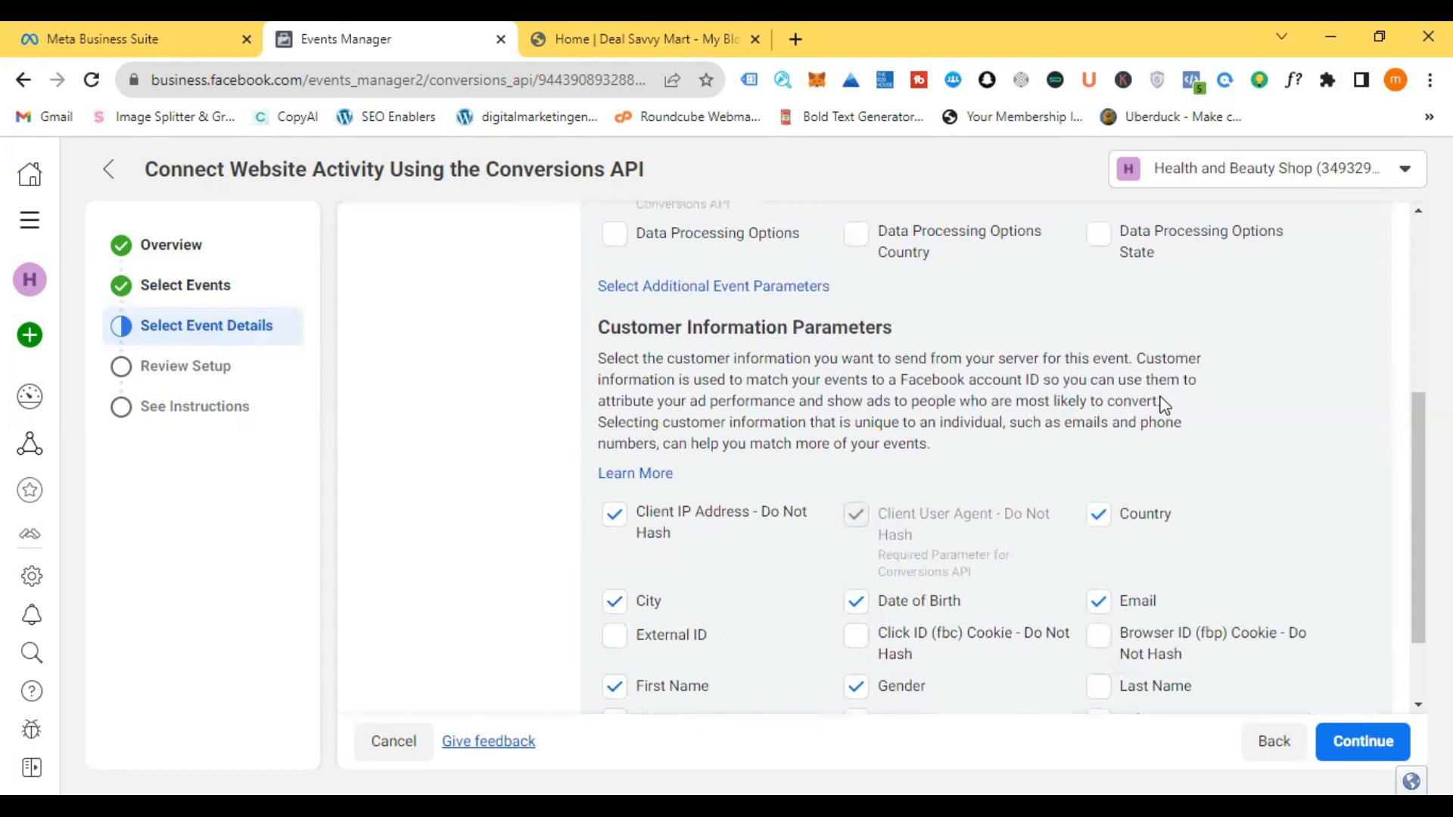
Step: For the Initiate Checkout event, select the Client IP Address, Date of Birth, Country, Email, First Name, Gender and Phone customer parameters
{"action": "scroll", "coordinate": [1162, 404], "scroll_direction": "up", "scroll_amount": 4}
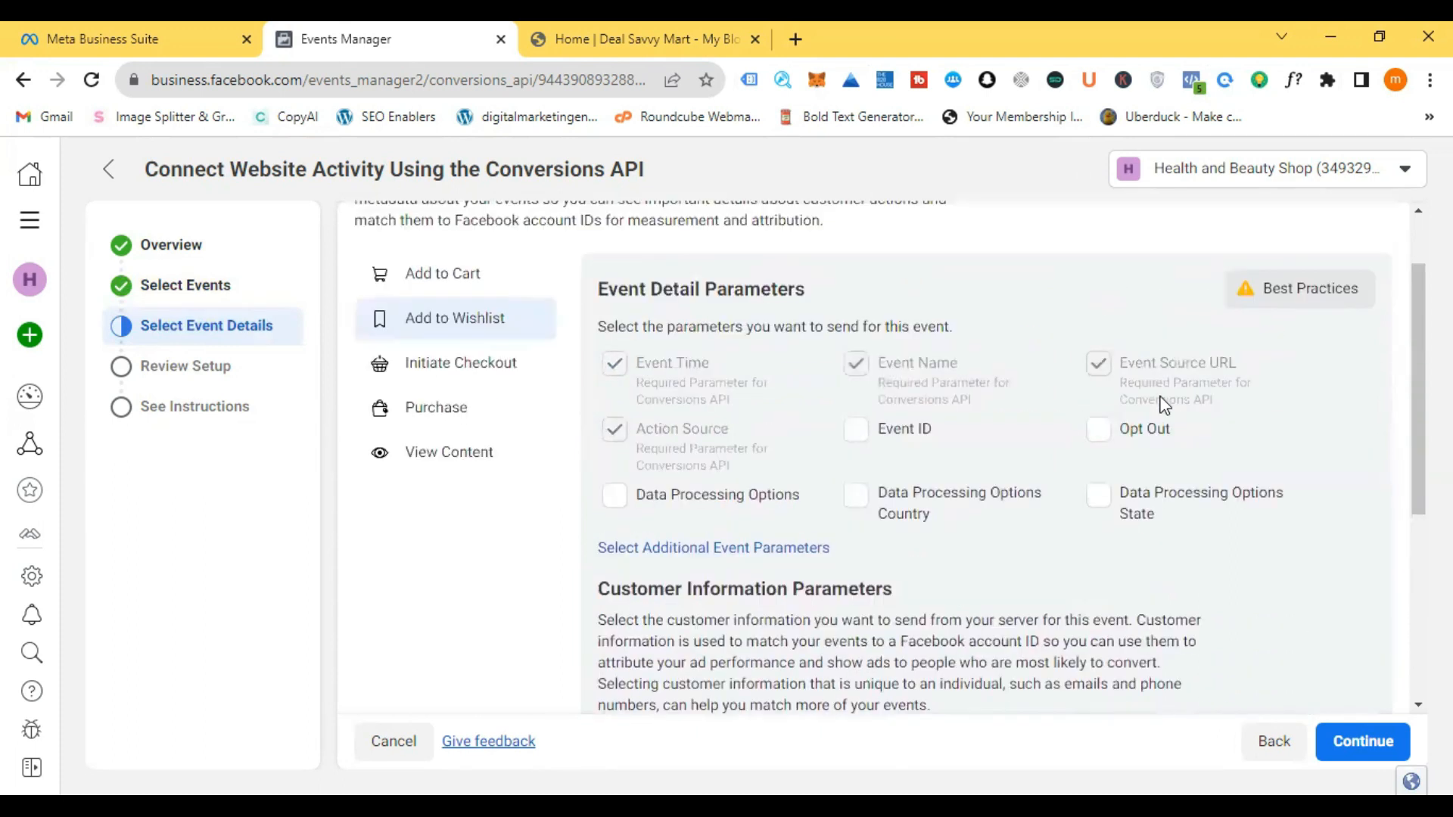
{"action": "left_click", "coordinate": [529, 378]}
{"action": "scroll", "coordinate": [923, 499], "scroll_direction": "down", "scroll_amount": 1}
{"action": "scroll", "coordinate": [923, 499], "scroll_direction": "down", "scroll_amount": 5}
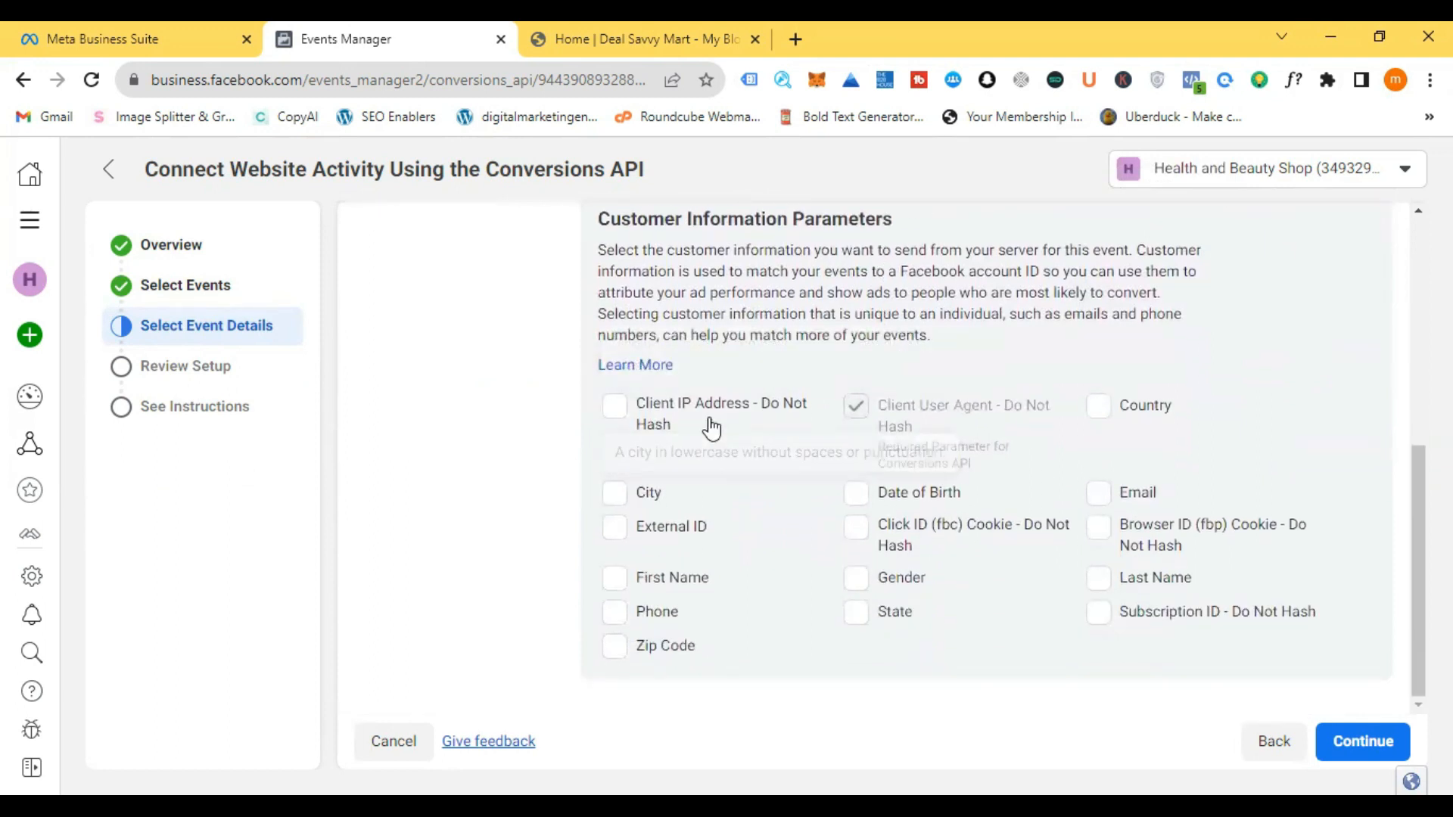
{"action": "left_click", "coordinate": [670, 416]}
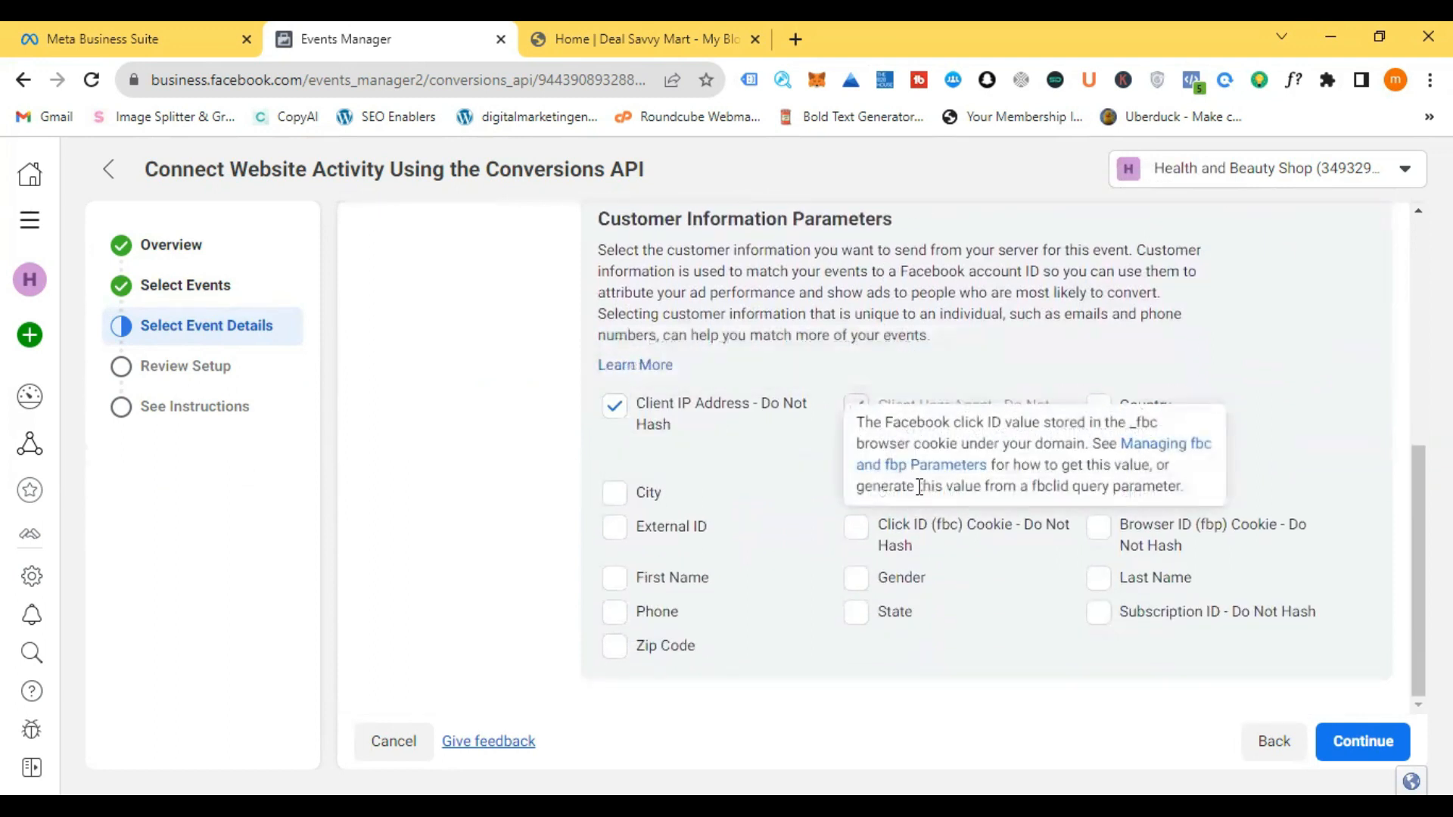
{"action": "left_click", "coordinate": [855, 494]}
{"action": "left_click", "coordinate": [1100, 408]}
{"action": "left_click", "coordinate": [1098, 493]}
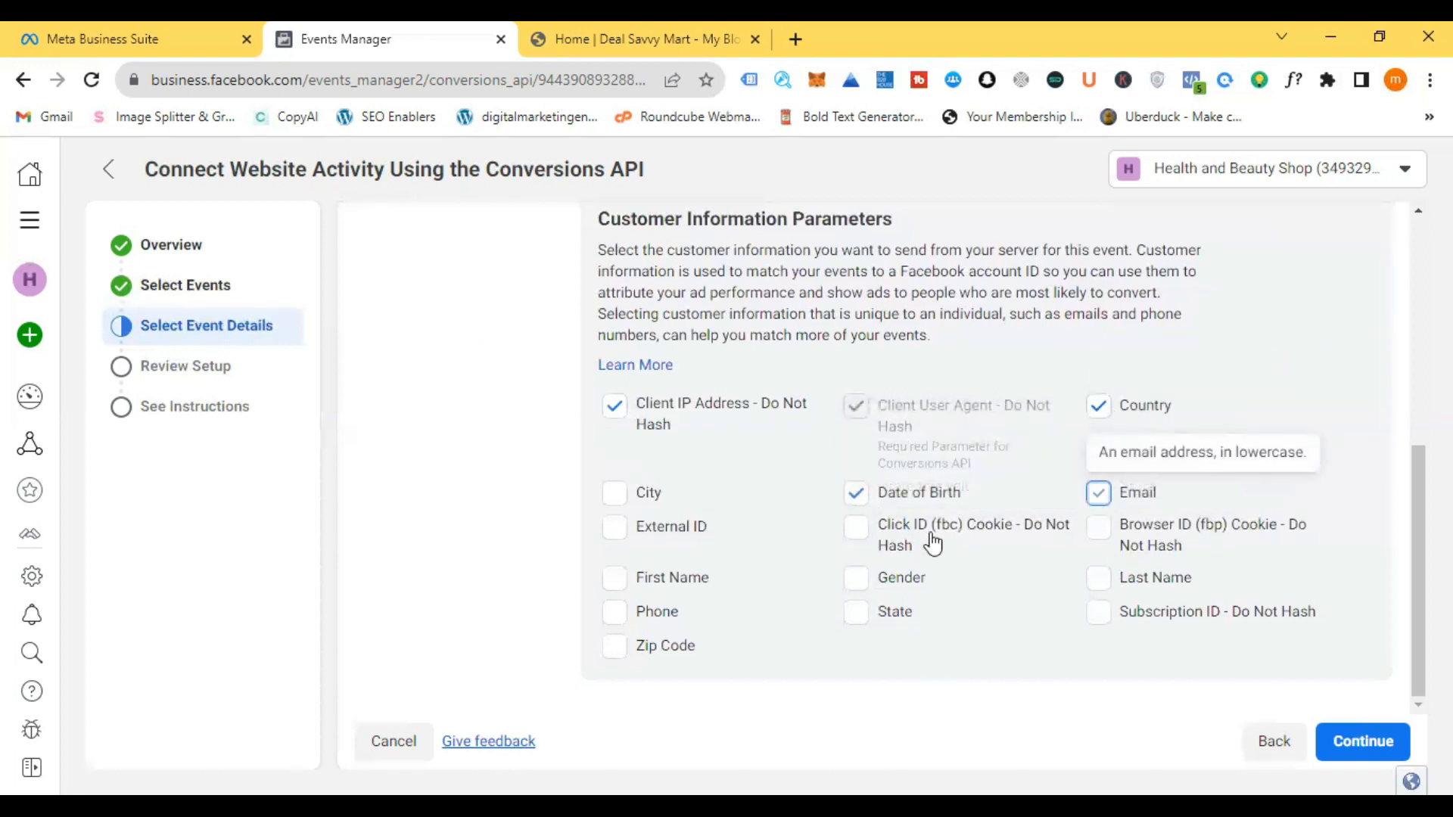
{"action": "left_click", "coordinate": [615, 580]}
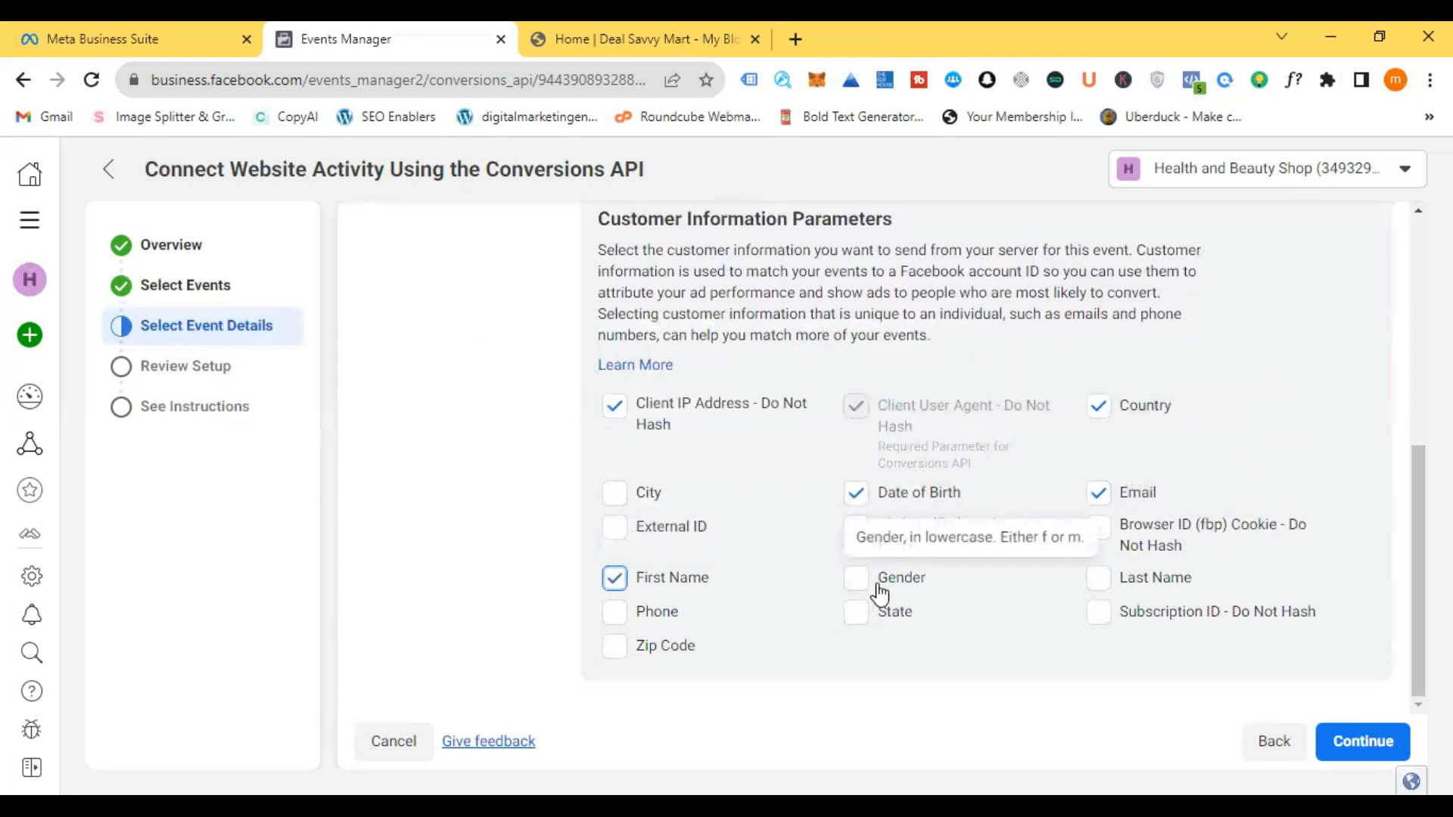
{"action": "left_click", "coordinate": [856, 578]}
{"action": "left_click", "coordinate": [615, 613]}
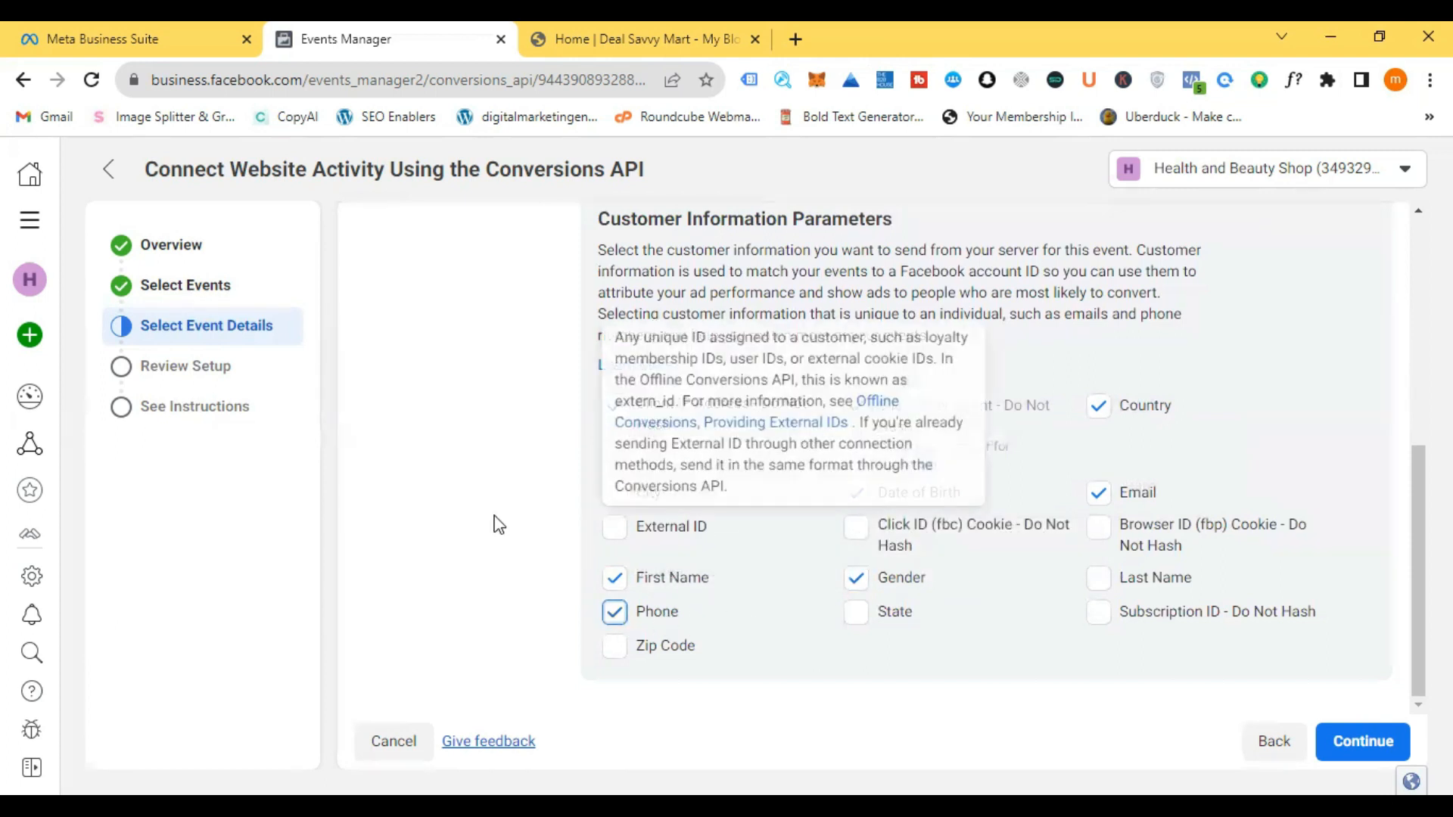
Step: For the Purchase event, select the Client IP Address, Date of Birth, City, Email, Country, First Name, Gender and Phone customer parameters
{"action": "scroll", "coordinate": [497, 522], "scroll_direction": "up", "scroll_amount": 5}
{"action": "left_click", "coordinate": [454, 368]}
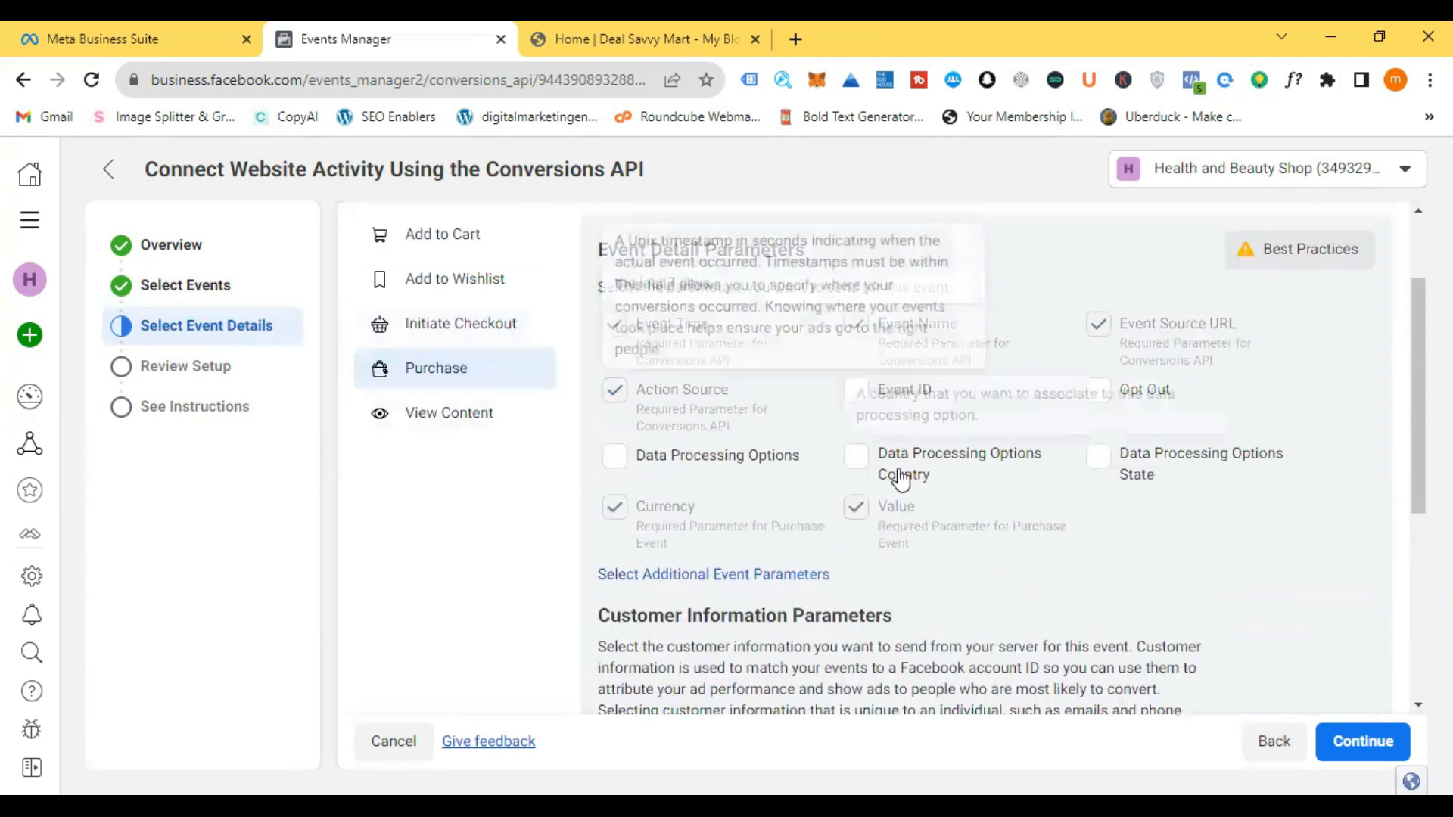
{"action": "scroll", "coordinate": [893, 465], "scroll_direction": "down", "scroll_amount": 5}
{"action": "left_click", "coordinate": [620, 408]}
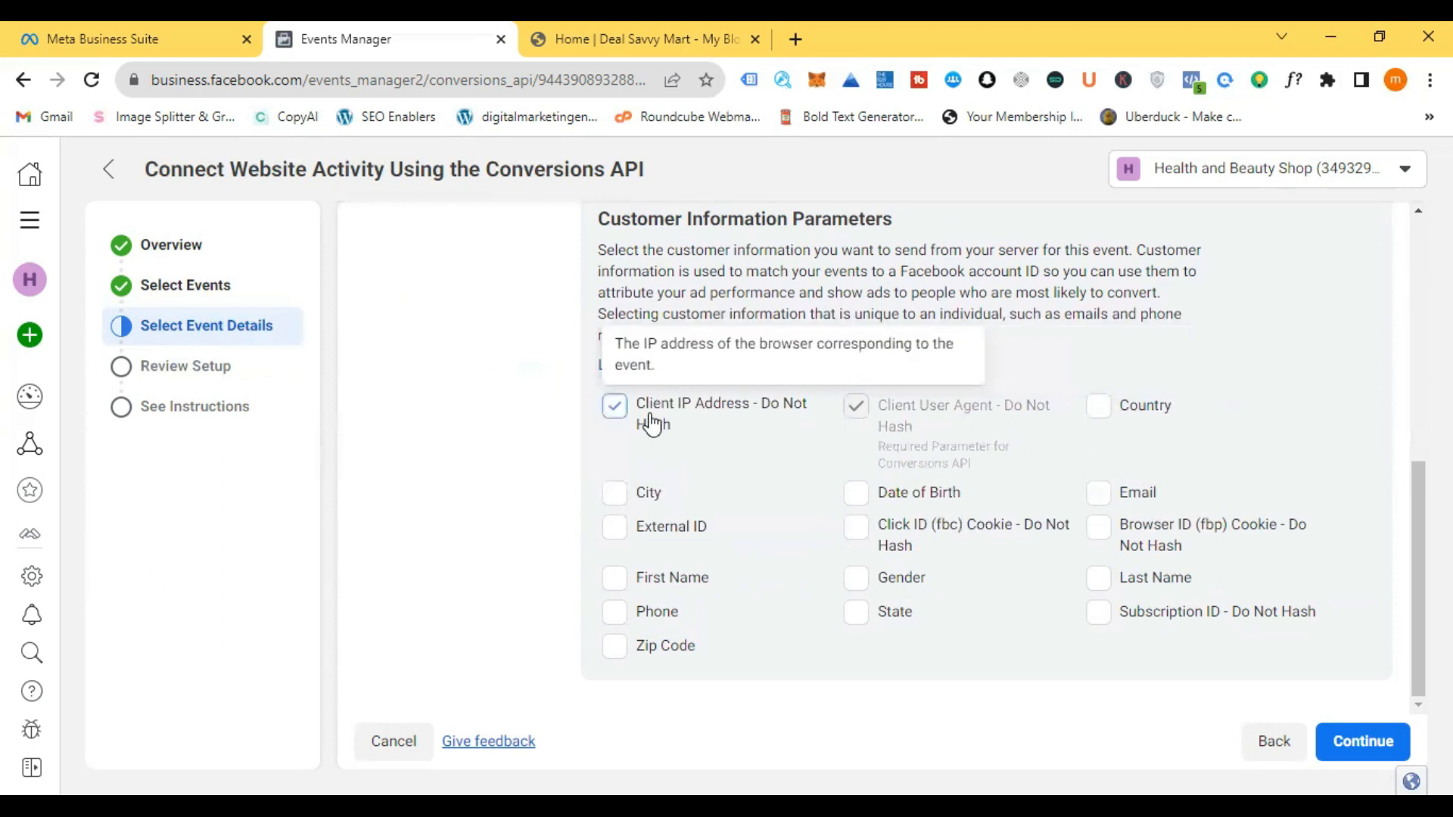
{"action": "left_click", "coordinate": [858, 495]}
{"action": "left_click", "coordinate": [615, 492]}
{"action": "left_click", "coordinate": [1098, 493]}
{"action": "left_click", "coordinate": [1099, 406]}
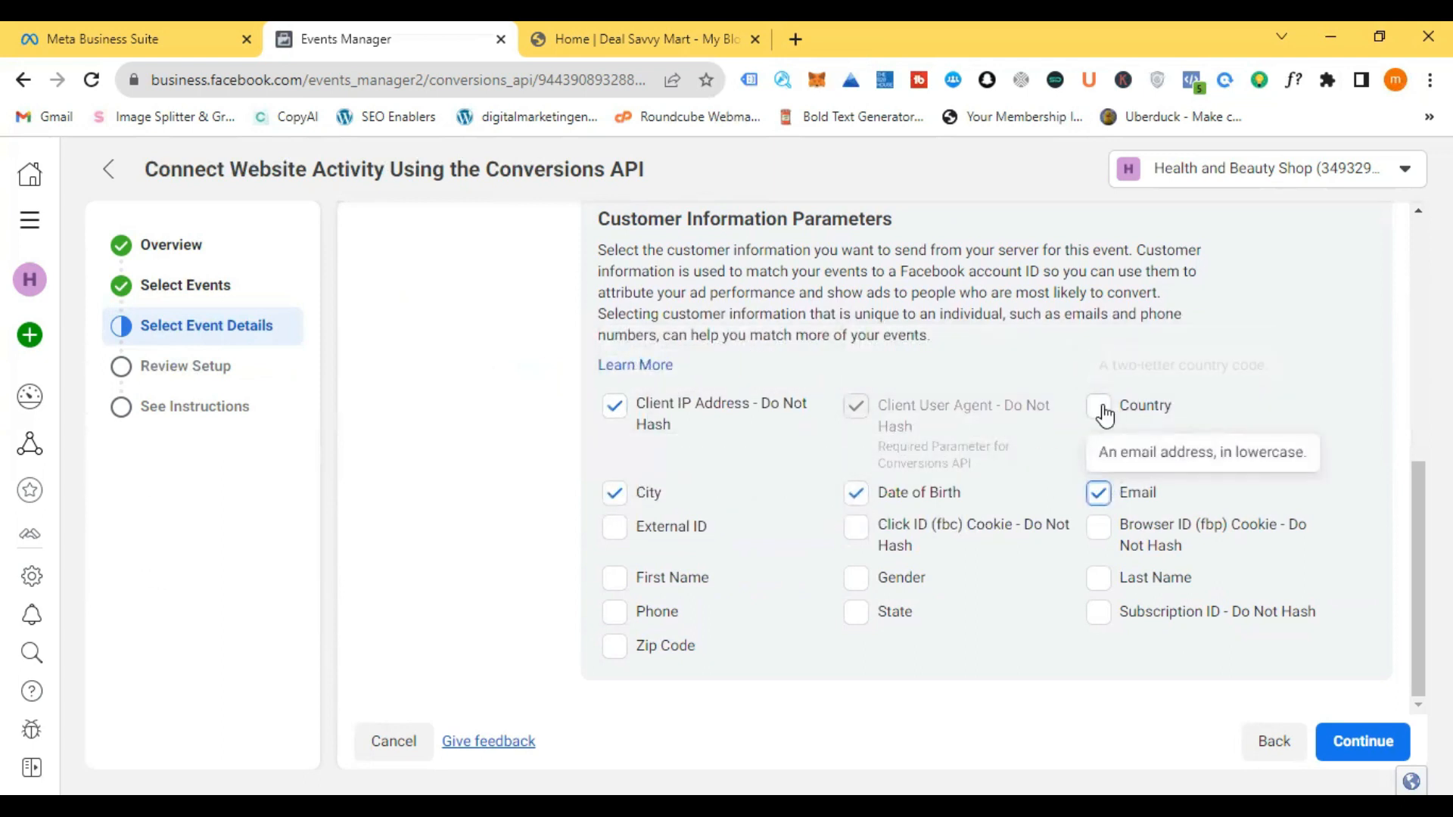
{"action": "left_click", "coordinate": [614, 578]}
{"action": "left_click", "coordinate": [889, 587]}
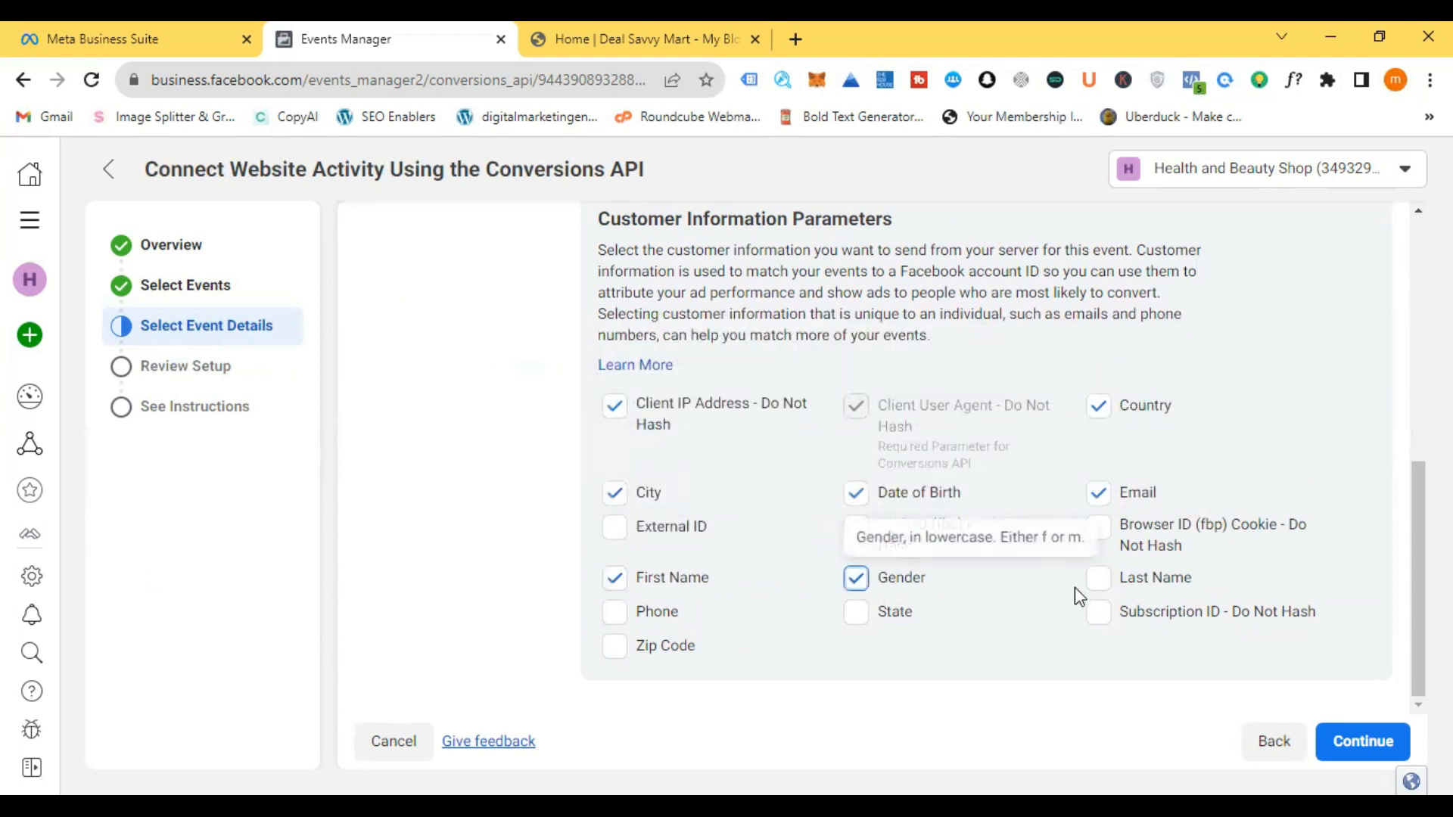
{"action": "left_click", "coordinate": [648, 610]}
Step: For the View Content event, select the Client IP Address, Country, City, Date of Birth, Email, First Name, Gender and Phone customer parameters
{"action": "scroll", "coordinate": [699, 499], "scroll_direction": "up", "scroll_amount": 6}
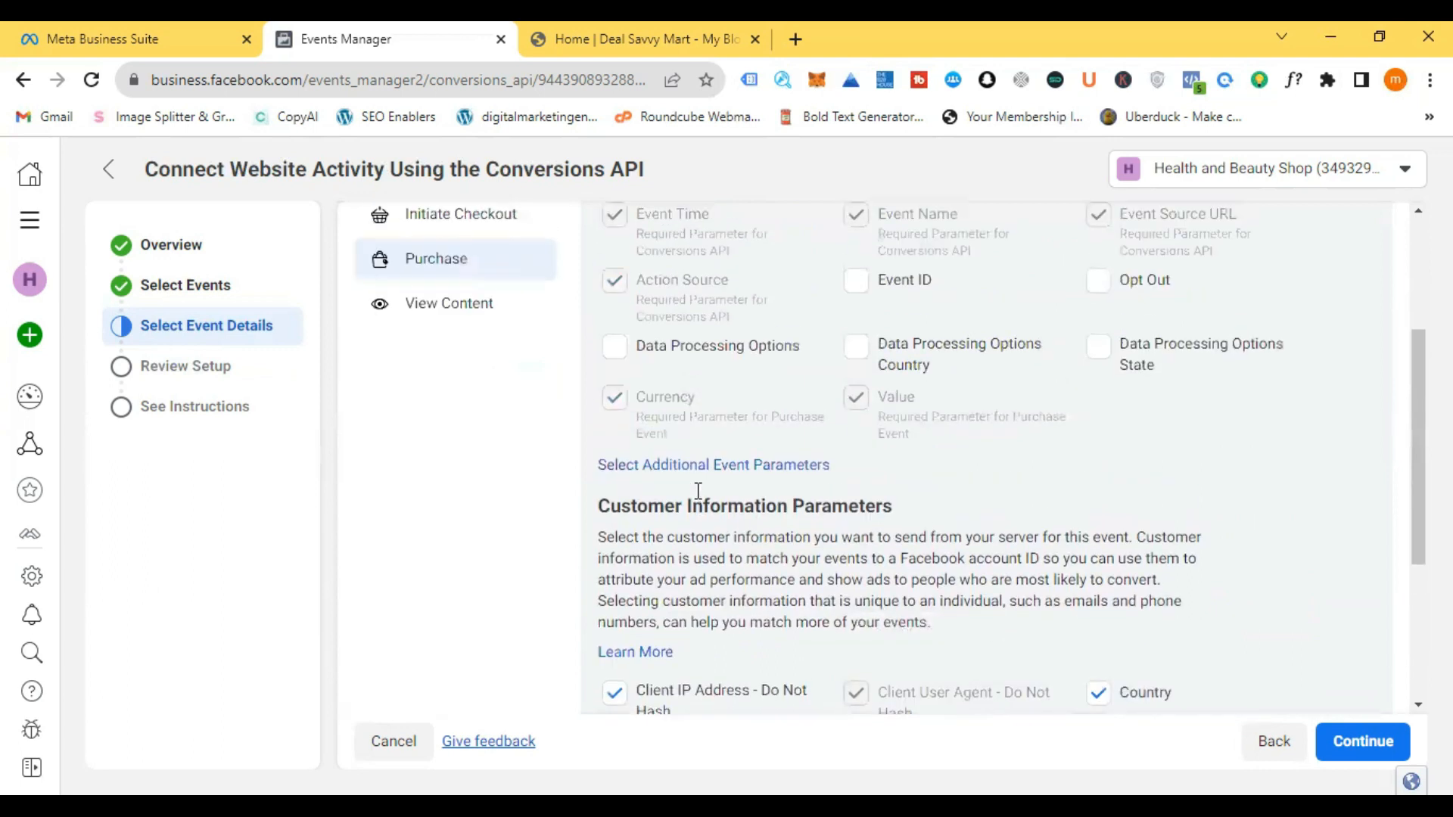
{"action": "left_click", "coordinate": [488, 519]}
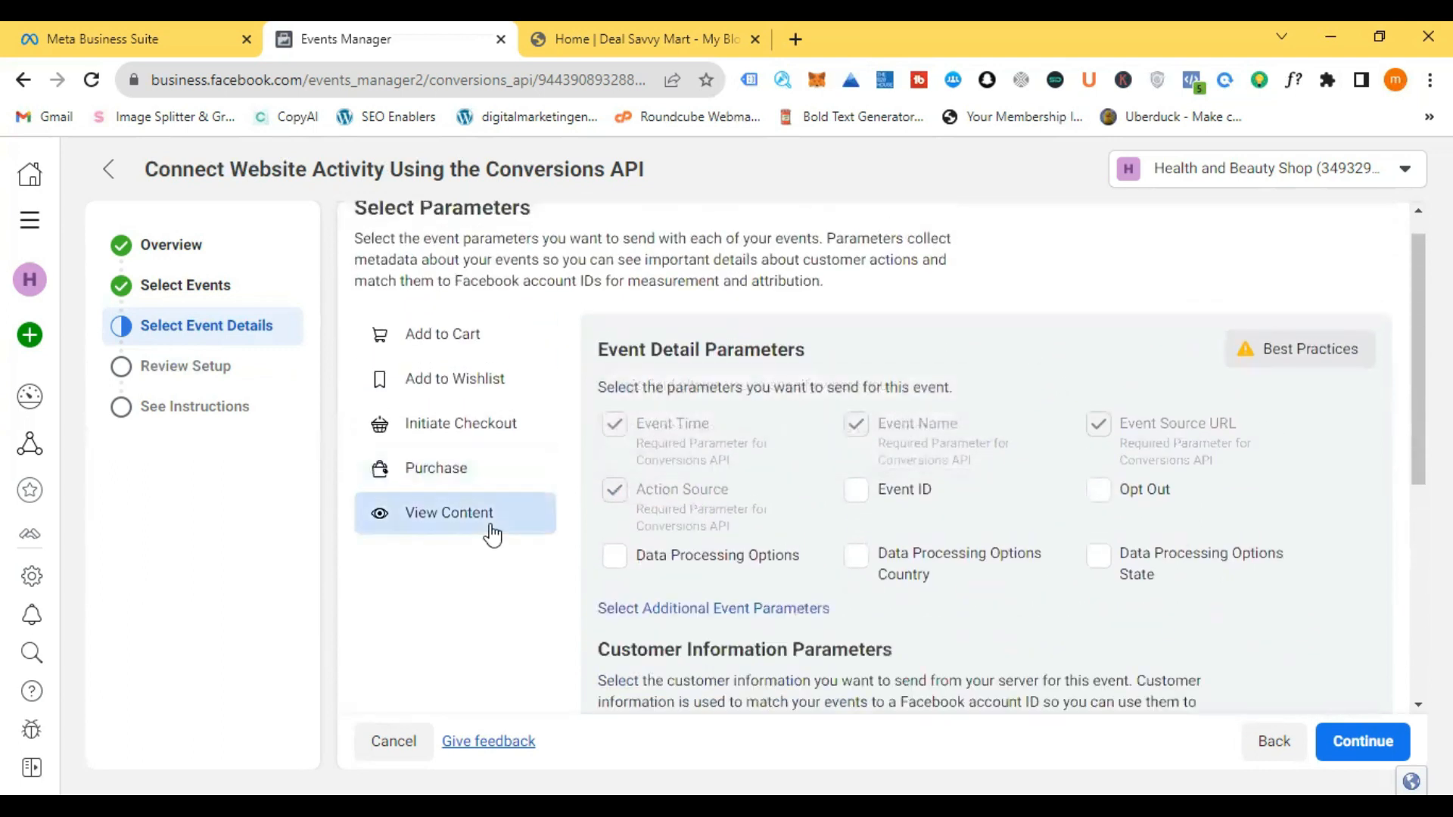
{"action": "scroll", "coordinate": [787, 575], "scroll_direction": "down", "scroll_amount": 5}
{"action": "left_click", "coordinate": [630, 614]}
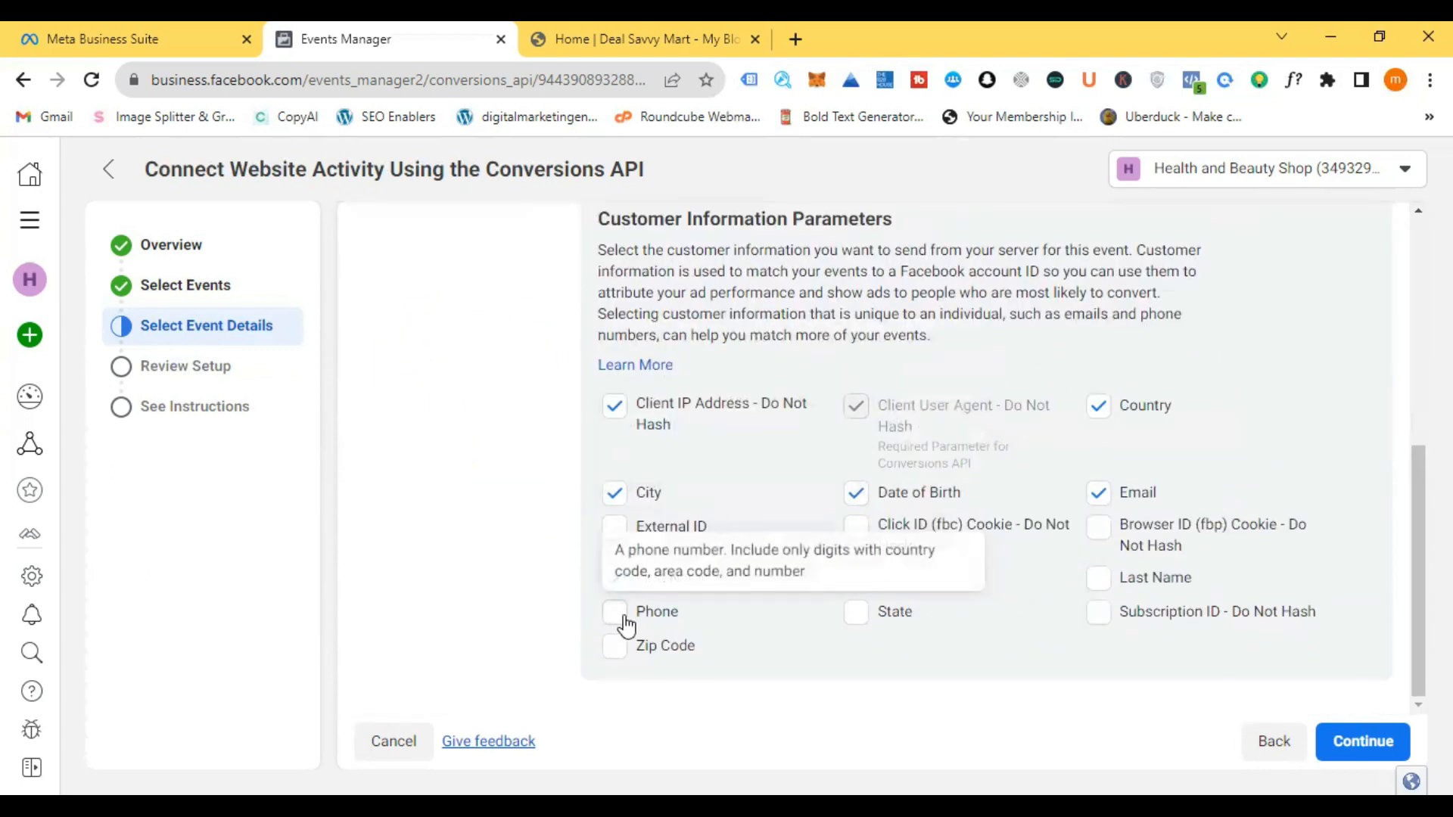
{"action": "scroll", "coordinate": [827, 529], "scroll_direction": "up", "scroll_amount": 3}
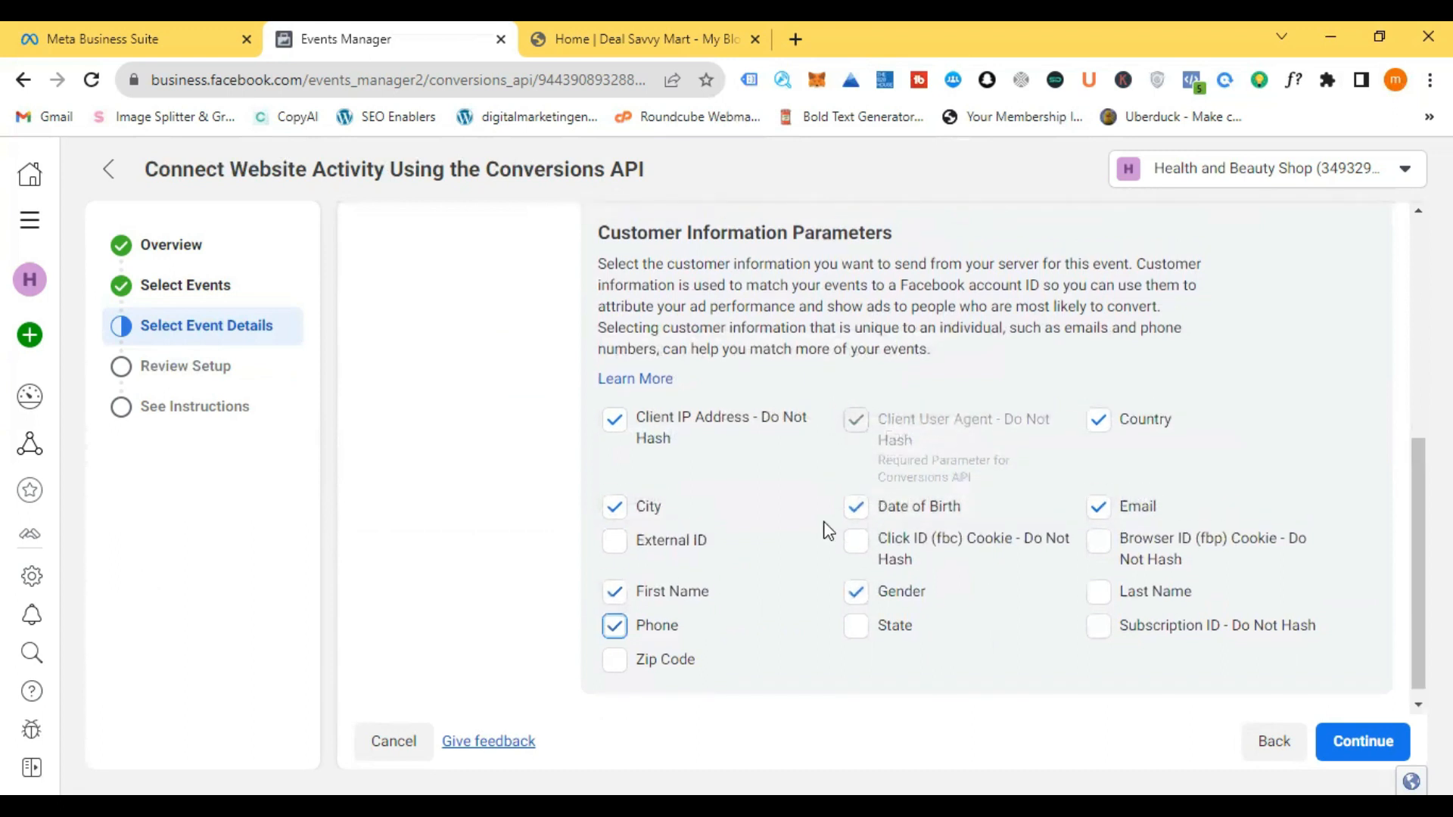
{"action": "scroll", "coordinate": [1086, 542], "scroll_direction": "down", "scroll_amount": 3}
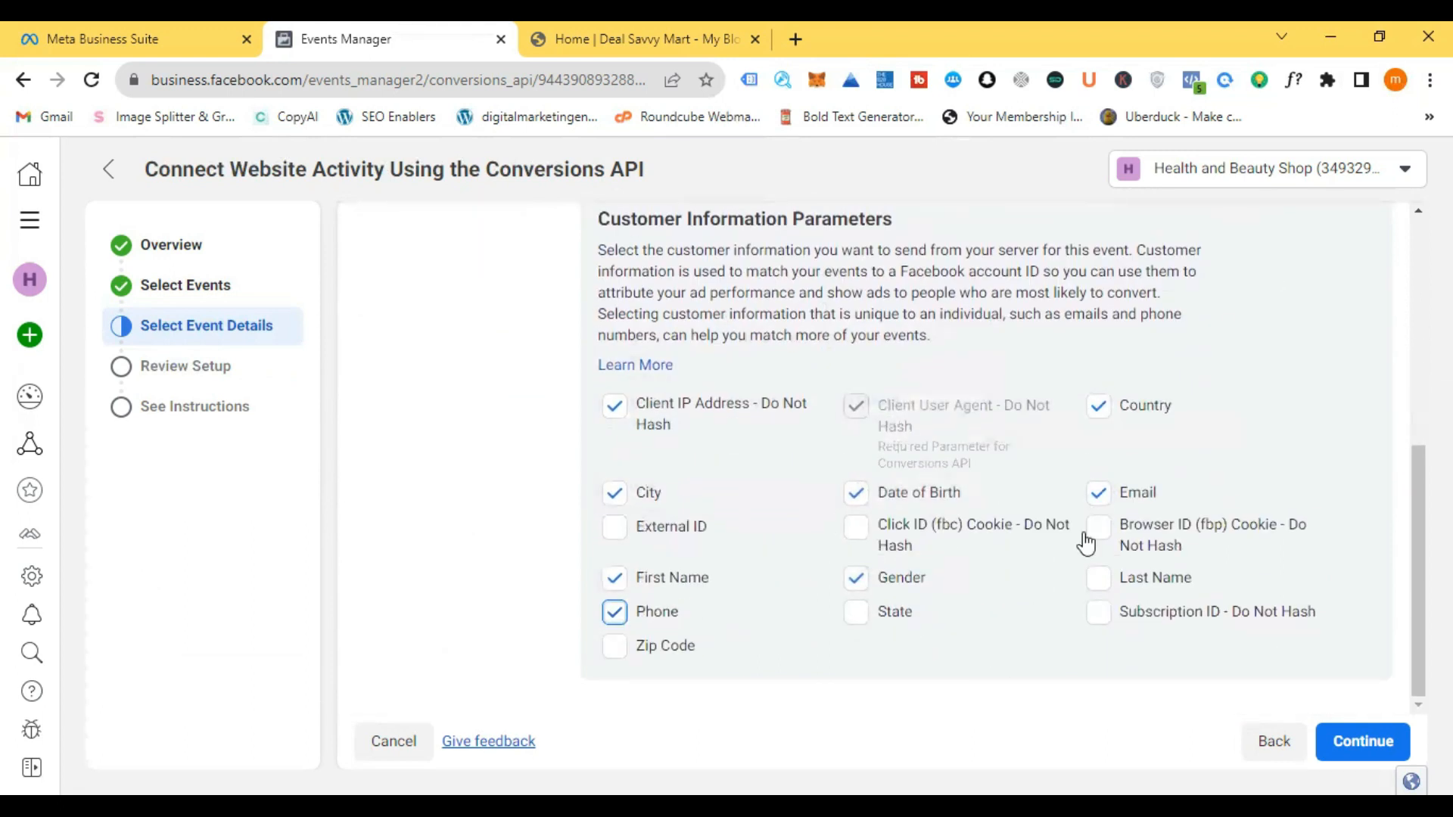
Step: Proceed to the setup review, check the parameters listed for each event, and continue to the implementation instructions
{"action": "left_click", "coordinate": [1362, 749]}
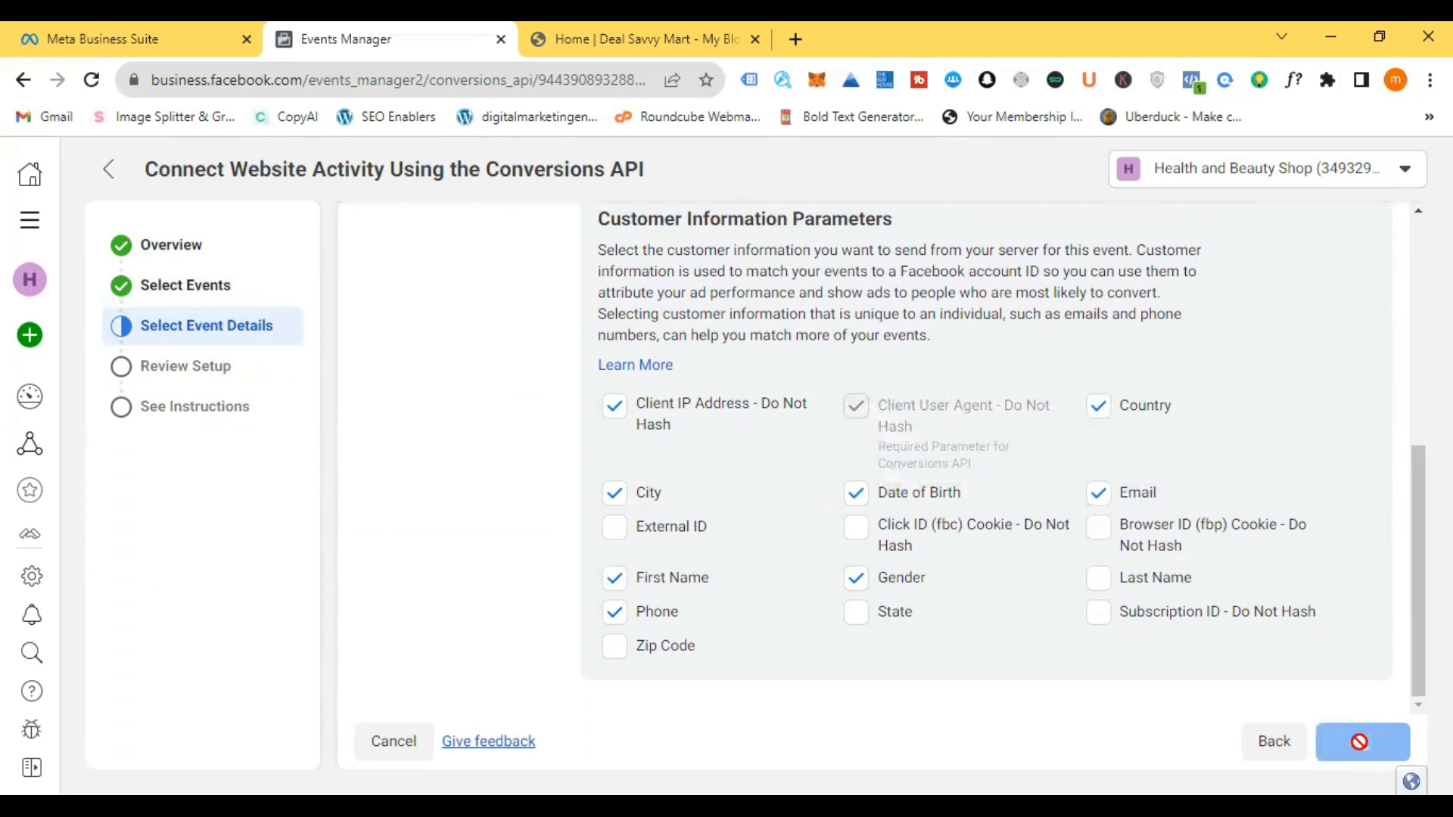
{"action": "scroll", "coordinate": [722, 261], "scroll_direction": "up", "scroll_amount": 5}
{"action": "scroll", "coordinate": [722, 261], "scroll_direction": "down", "scroll_amount": 5}
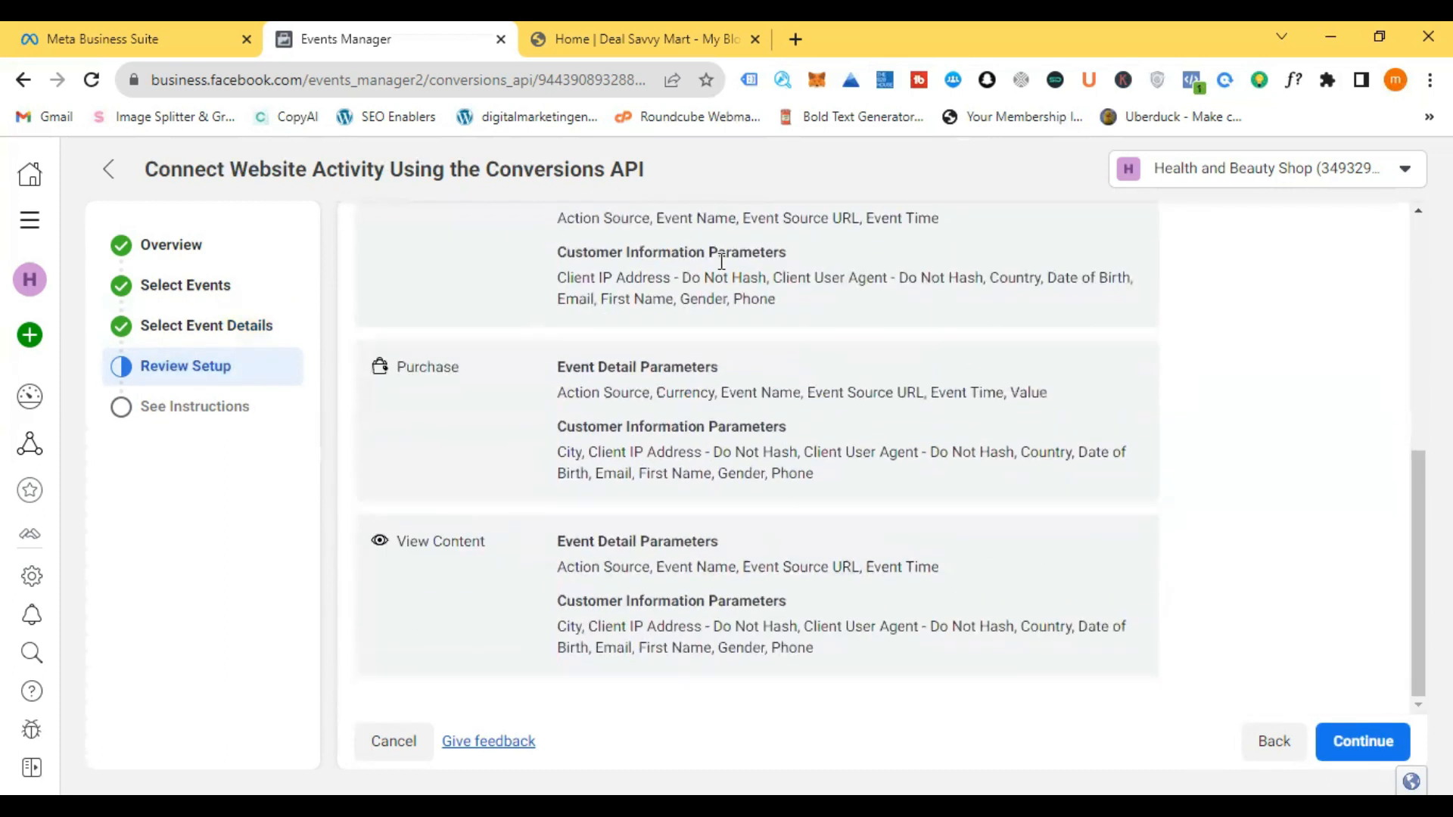
{"action": "left_click", "coordinate": [1360, 746]}
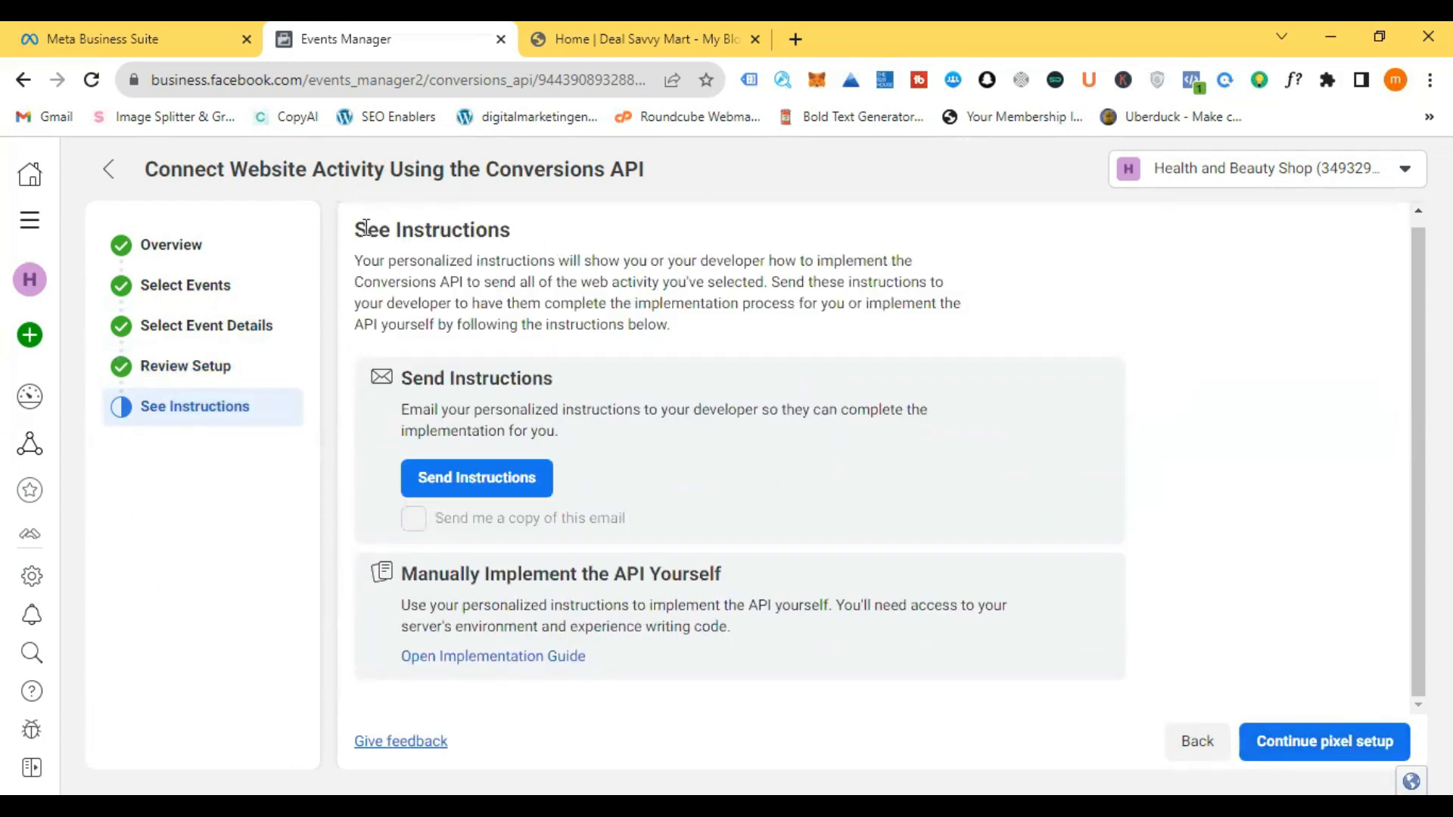
Step: Email the personalized Conversions API instructions to the developer's email address, and open the manual implementation guide
{"action": "left_click_drag", "start_coordinate": [402, 371], "coordinate": [569, 433]}
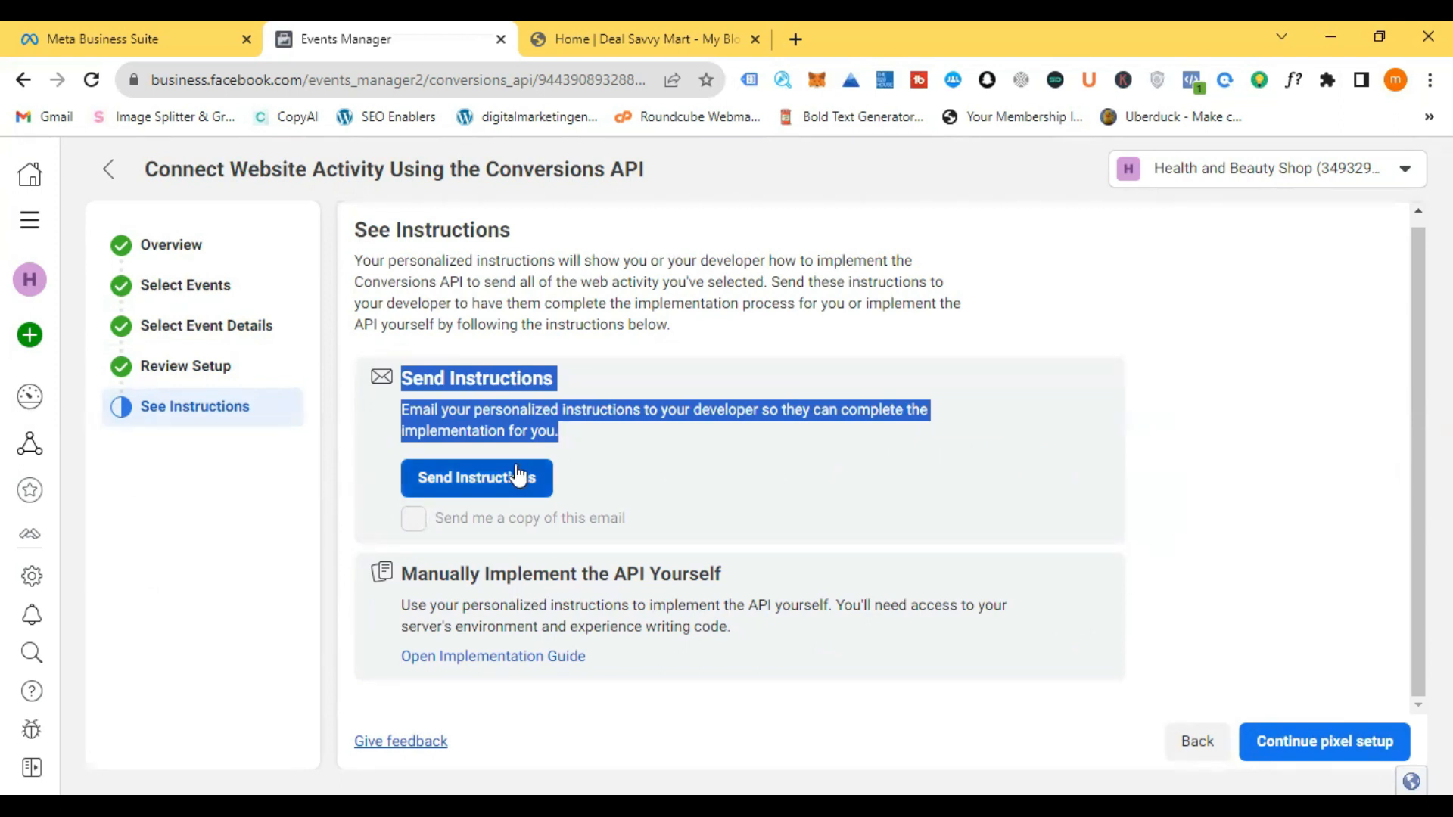
{"action": "left_click", "coordinate": [610, 477]}
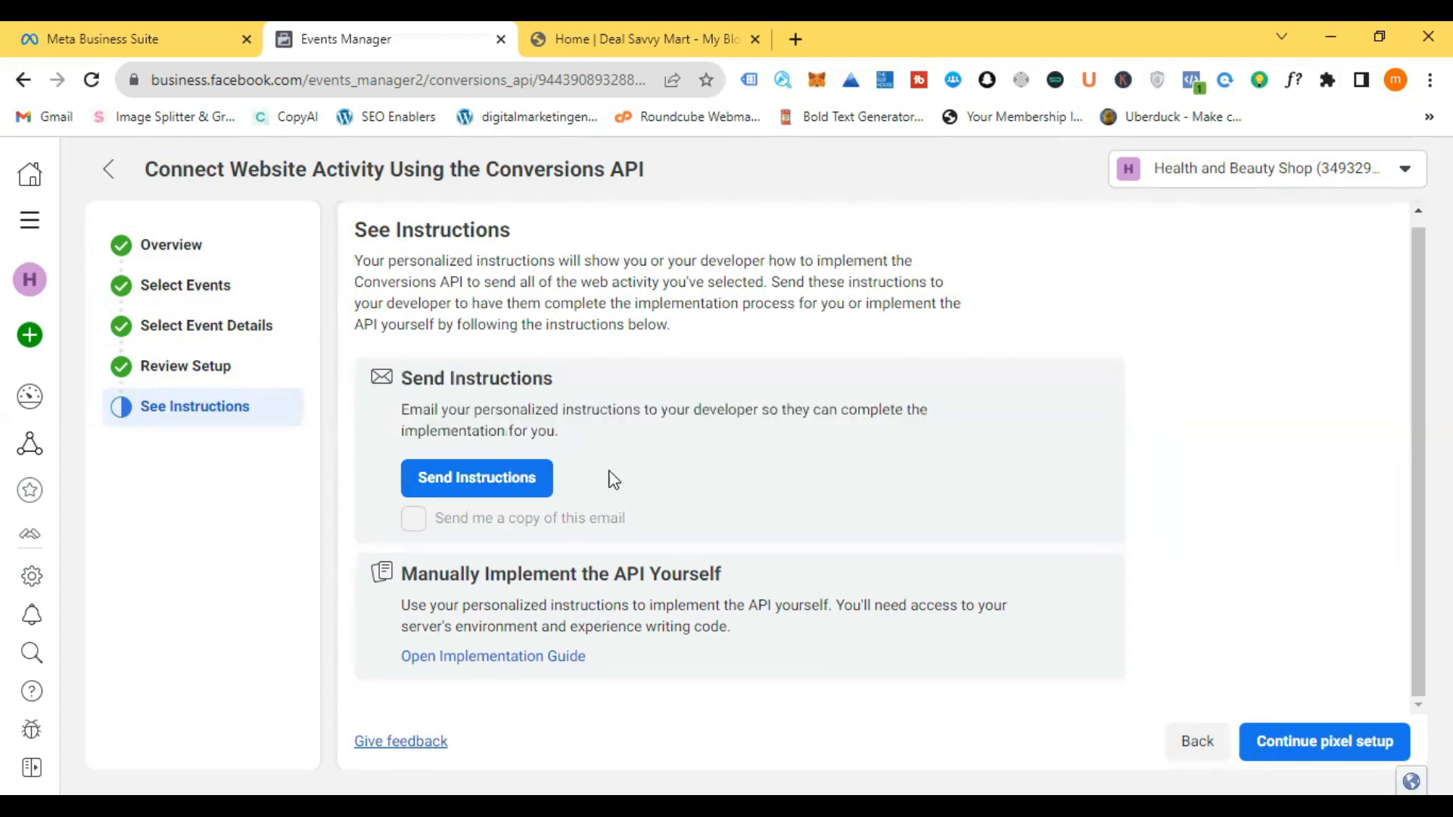
{"action": "left_click", "coordinate": [521, 484]}
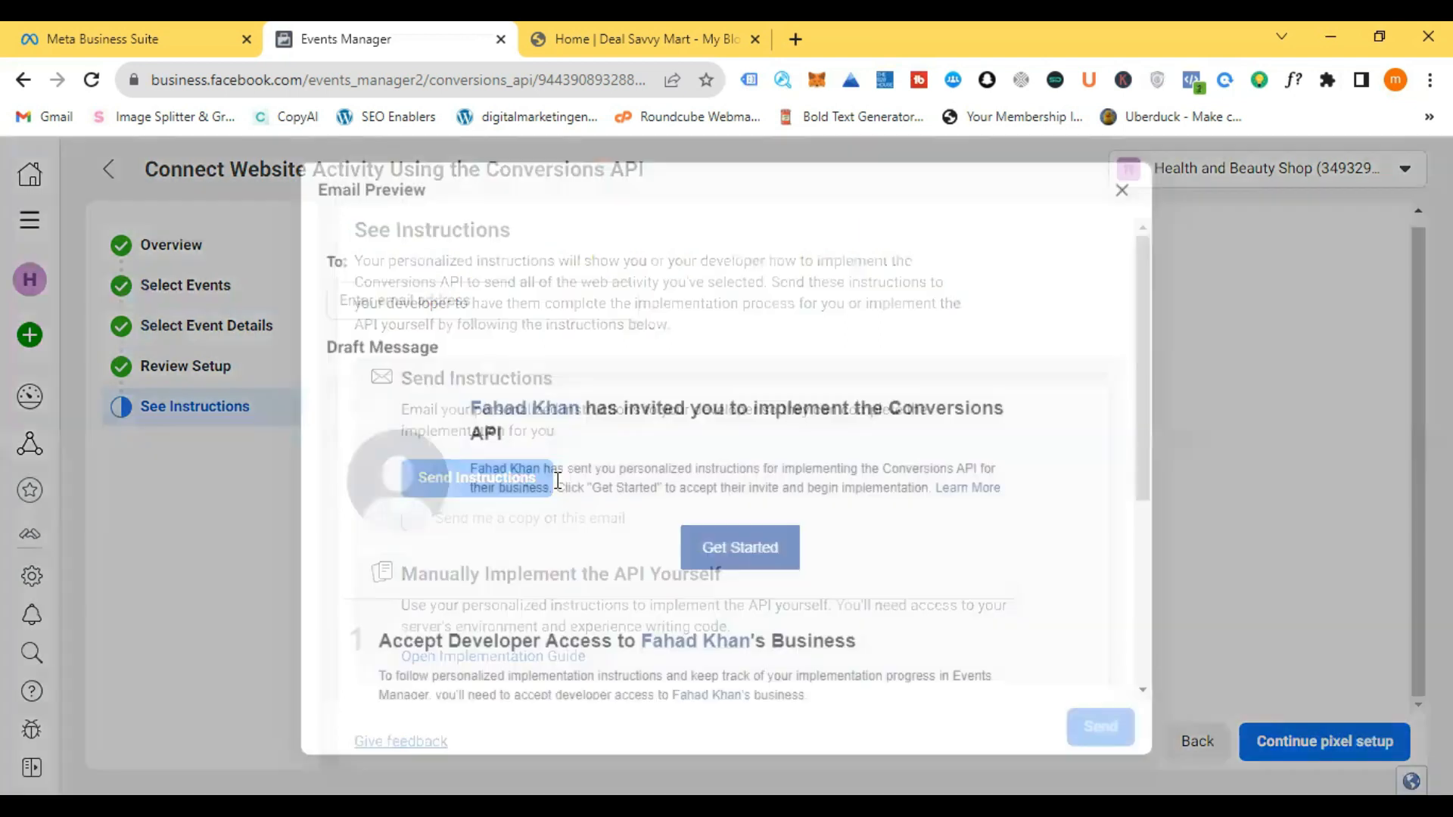
{"action": "left_click", "coordinate": [483, 298]}
{"action": "key", "text": "ctrl+v"}
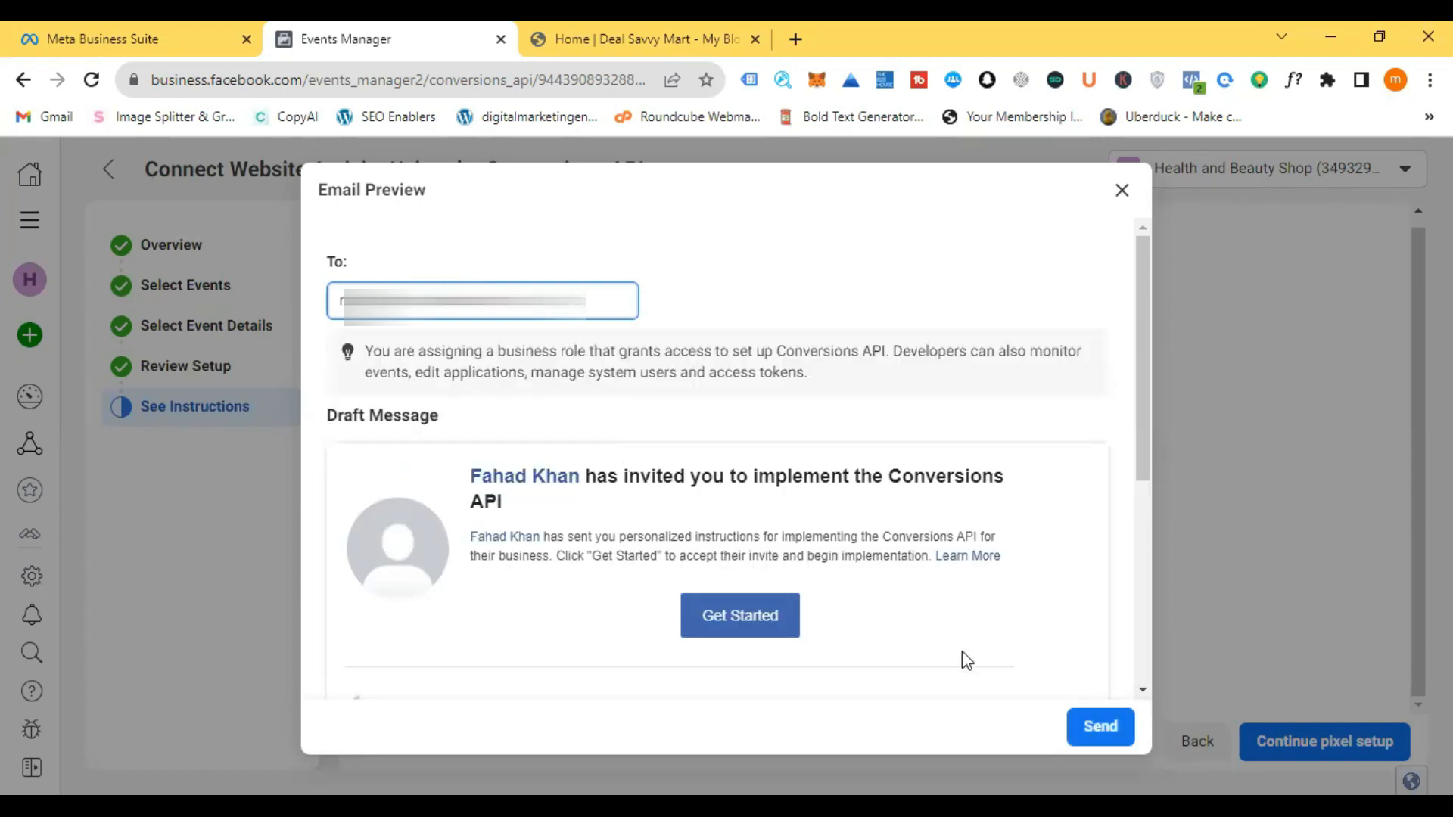
{"action": "left_click", "coordinate": [1088, 731]}
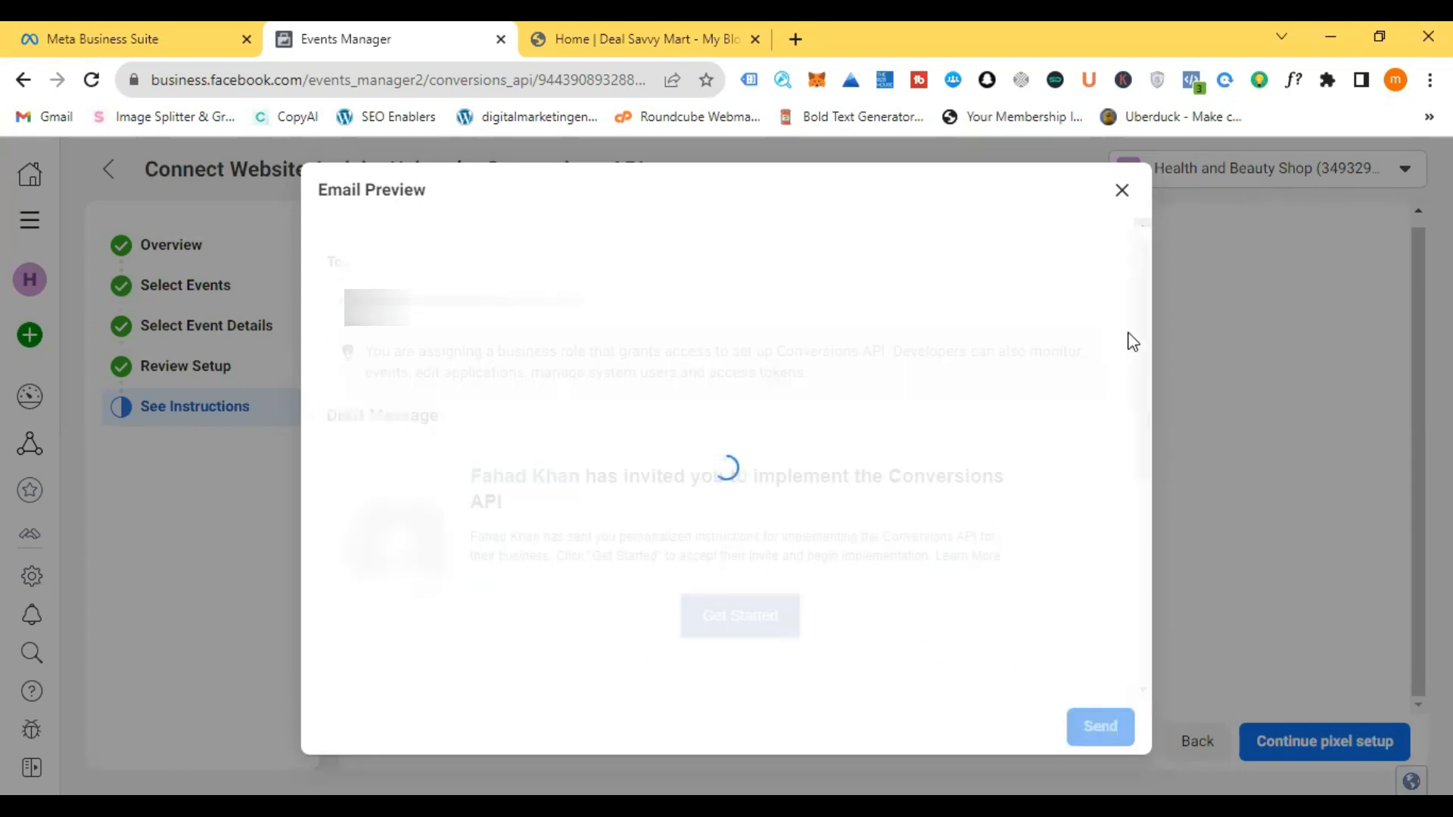
{"action": "left_click", "coordinate": [1122, 191]}
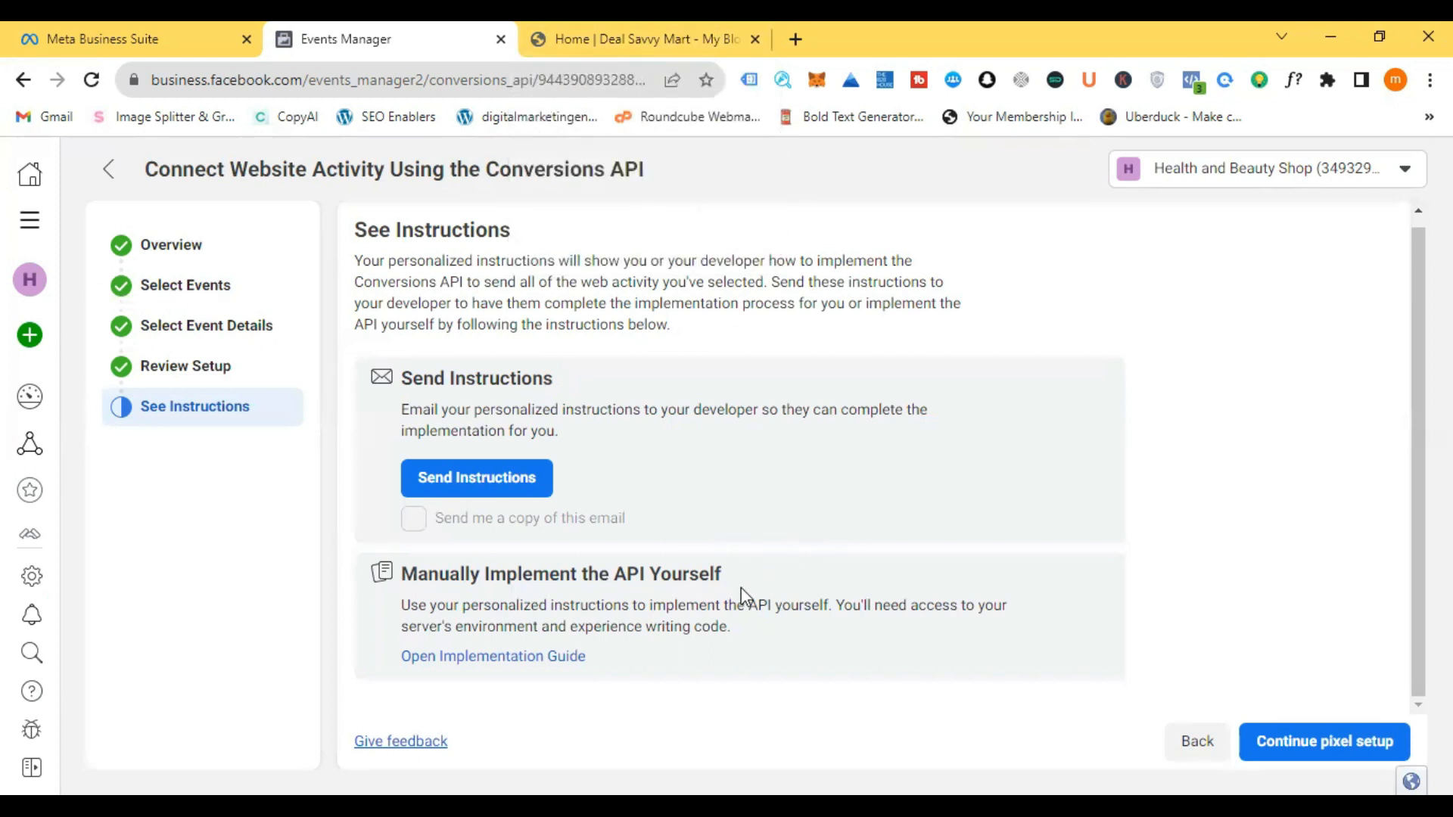
{"action": "left_click", "coordinate": [493, 657]}
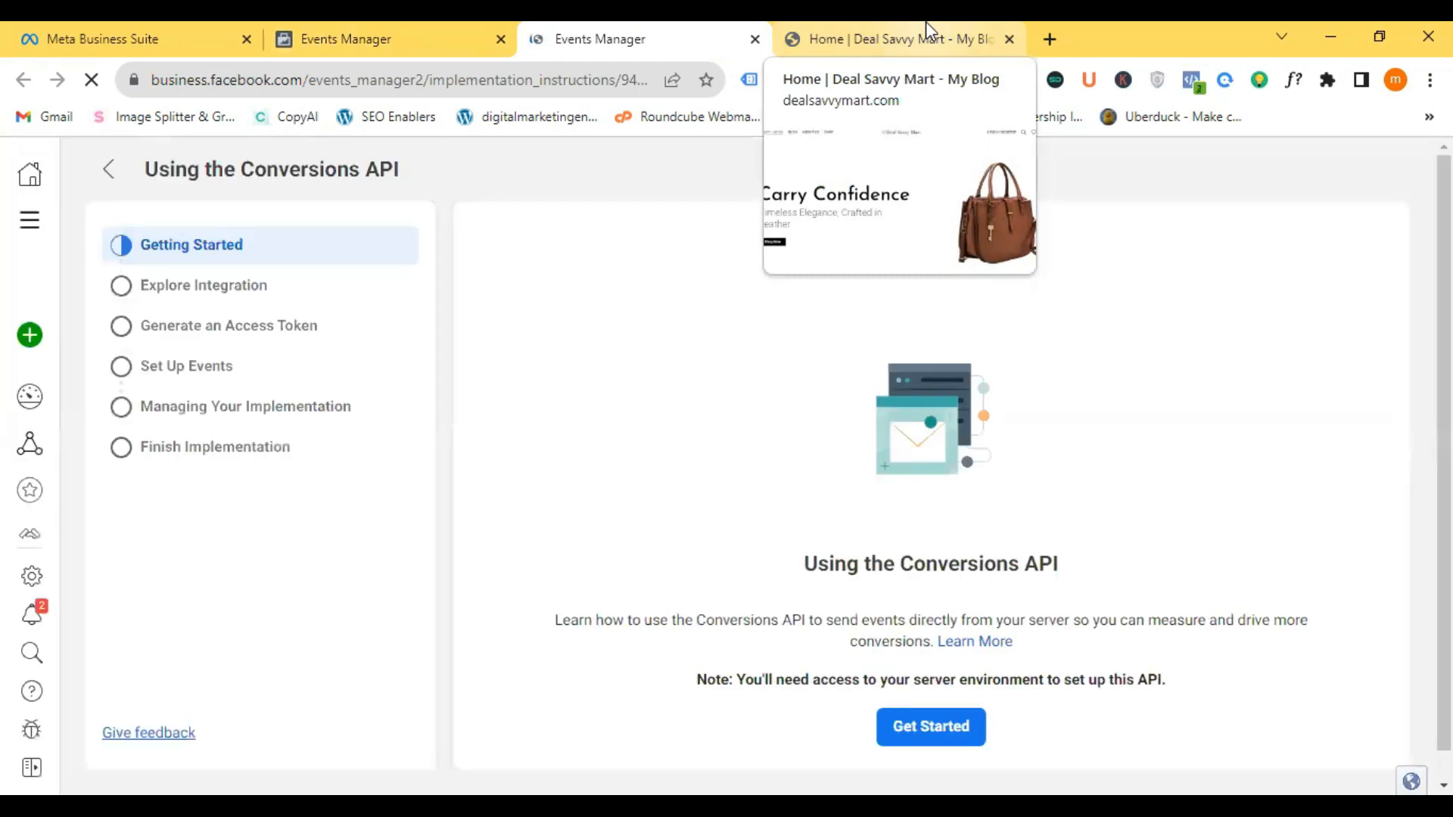
Step: Switch to the Deal Savvy Mart website, open its WordPress admin dashboard and dismiss the Elementor notice
{"action": "left_click", "coordinate": [924, 22]}
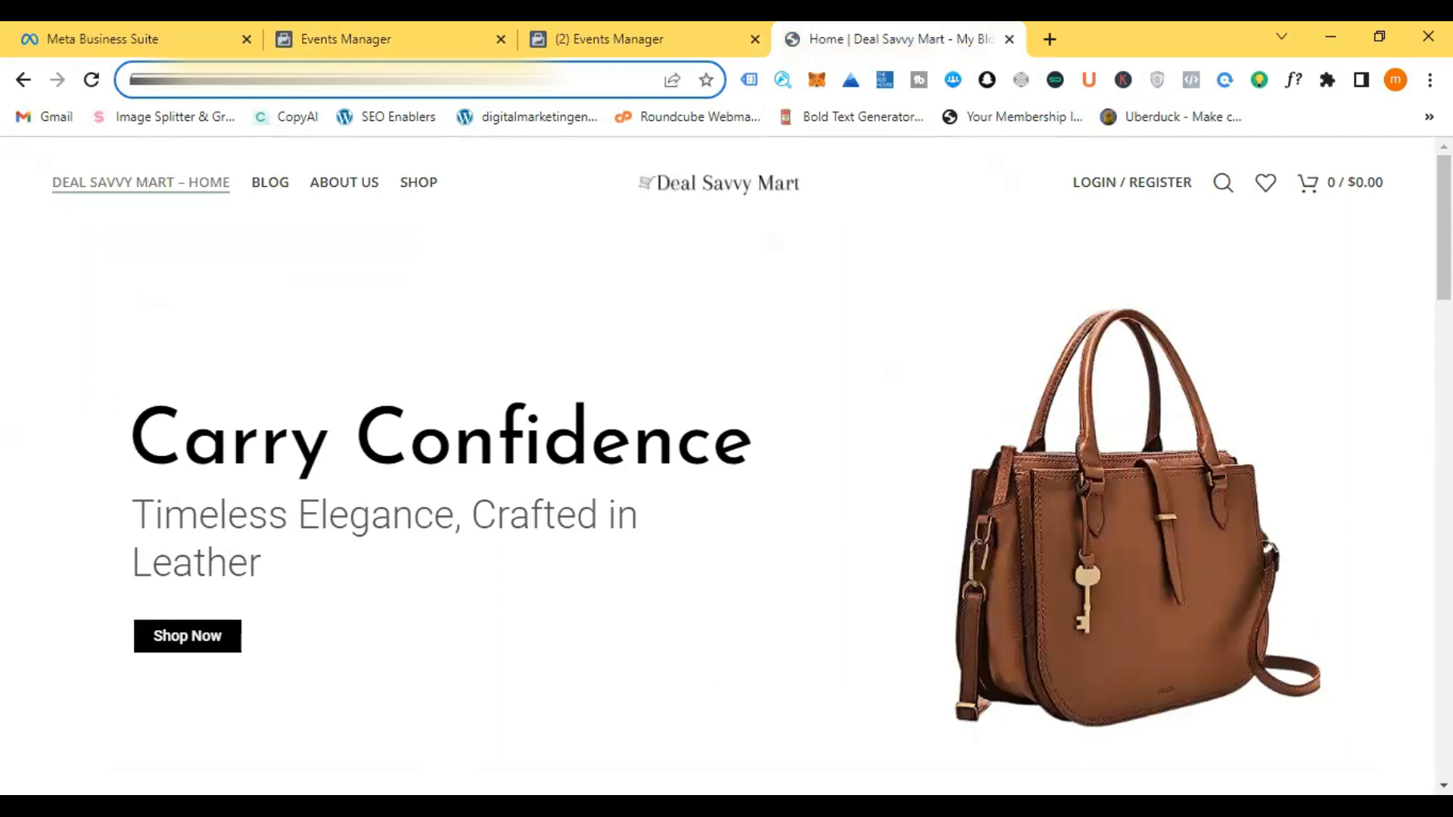
{"action": "type", "text": "d"}
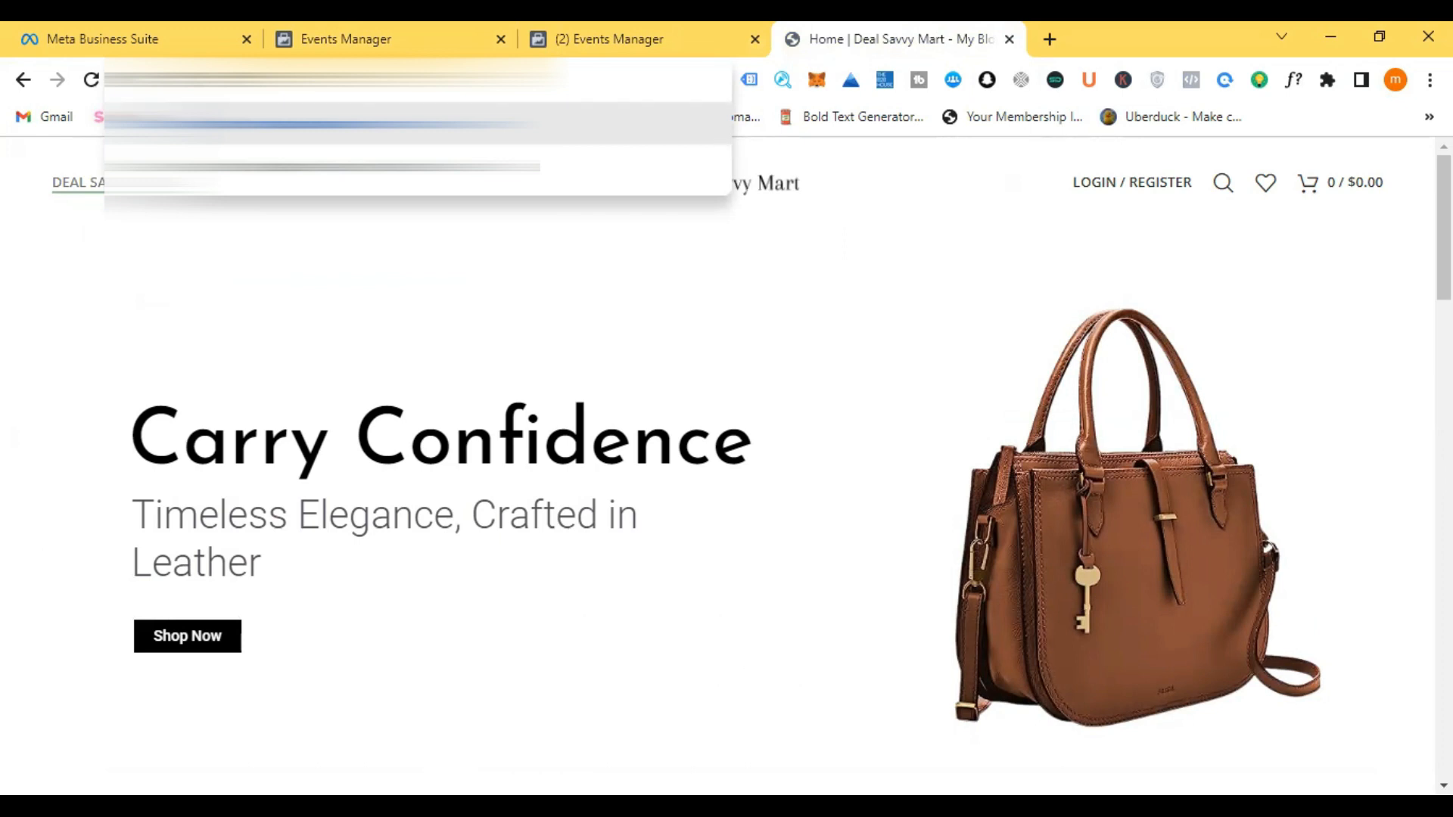
{"action": "key", "text": "Return"}
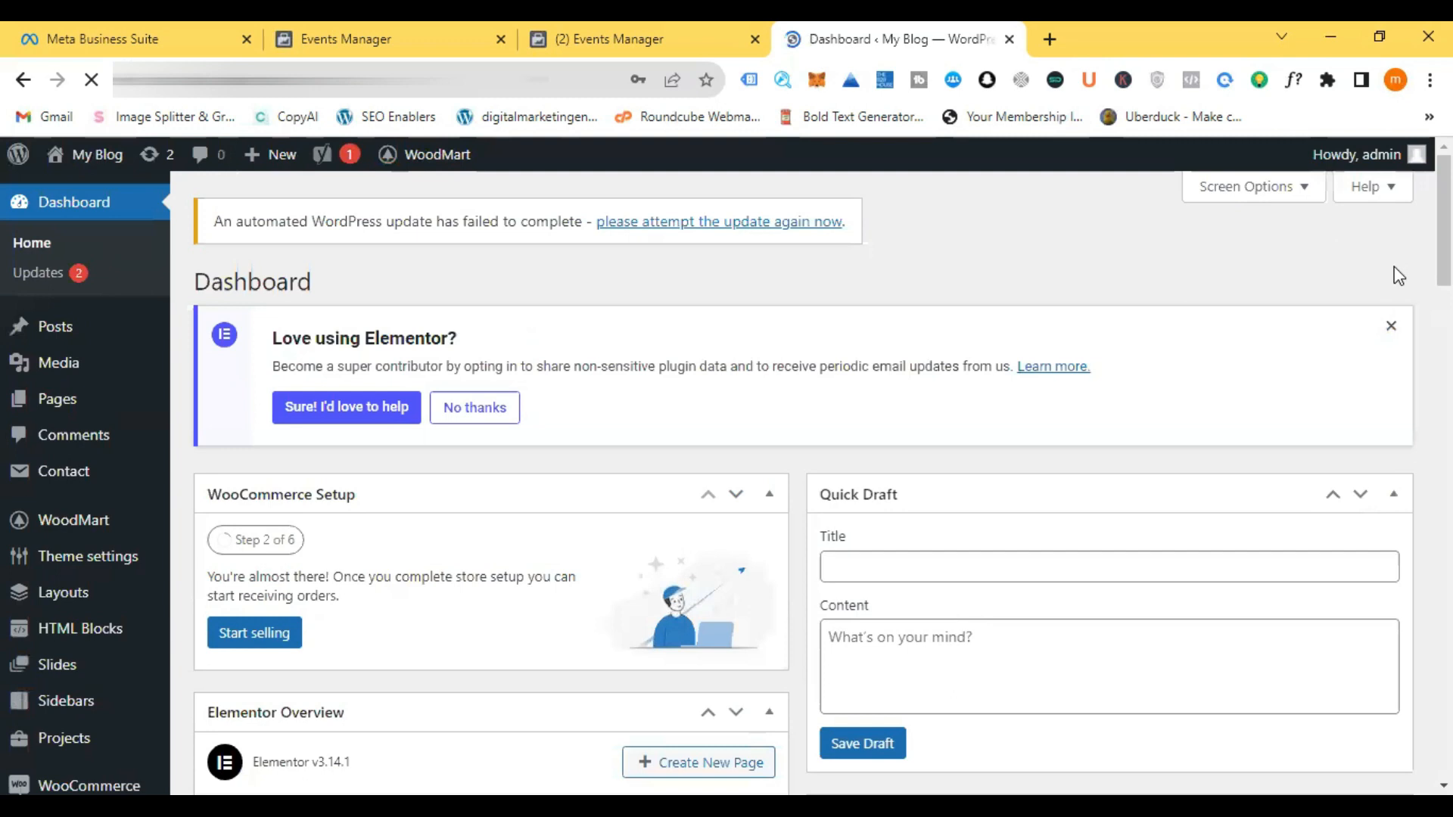
{"action": "left_click", "coordinate": [1390, 326]}
{"action": "left_click", "coordinate": [594, 385]}
Step: Open the page for adding new WordPress plugins and search for "Pixel"
{"action": "mouse_move", "coordinate": [60, 558]}
{"action": "scroll", "coordinate": [62, 560], "scroll_direction": "down", "scroll_amount": 2}
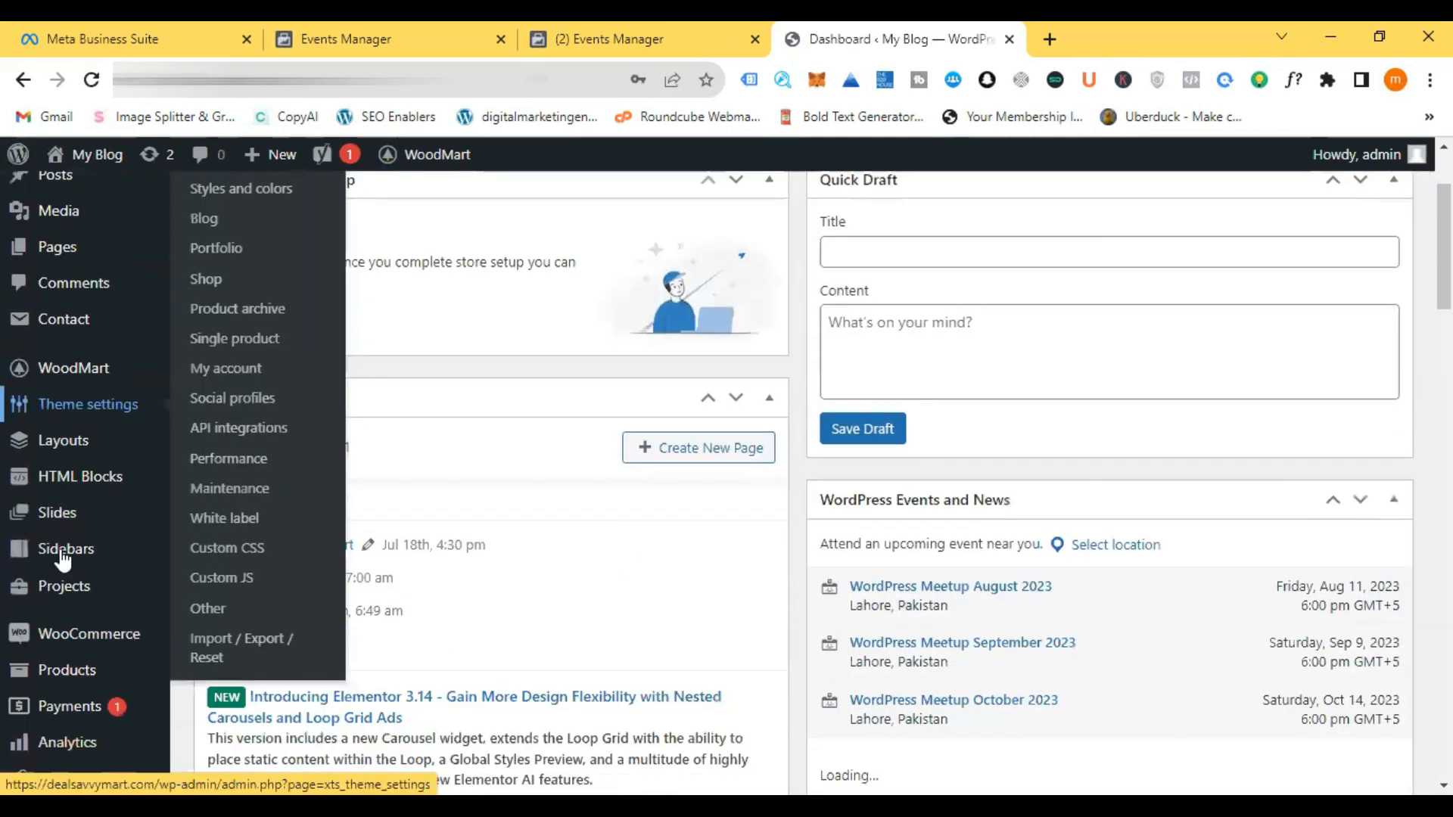
{"action": "scroll", "coordinate": [62, 488], "scroll_direction": "down", "scroll_amount": 6}
{"action": "mouse_move", "coordinate": [105, 496]}
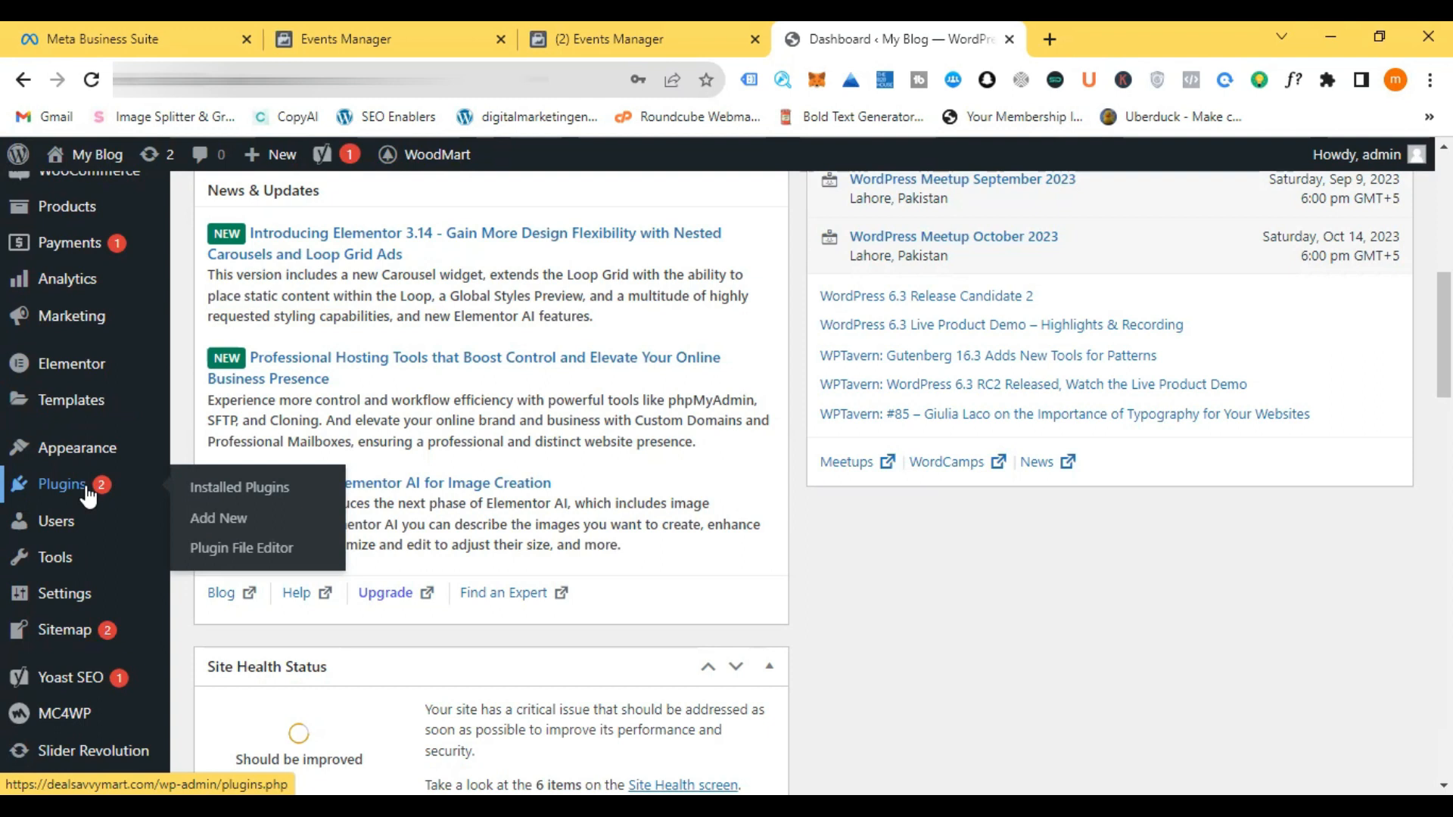
{"action": "left_click", "coordinate": [218, 528]}
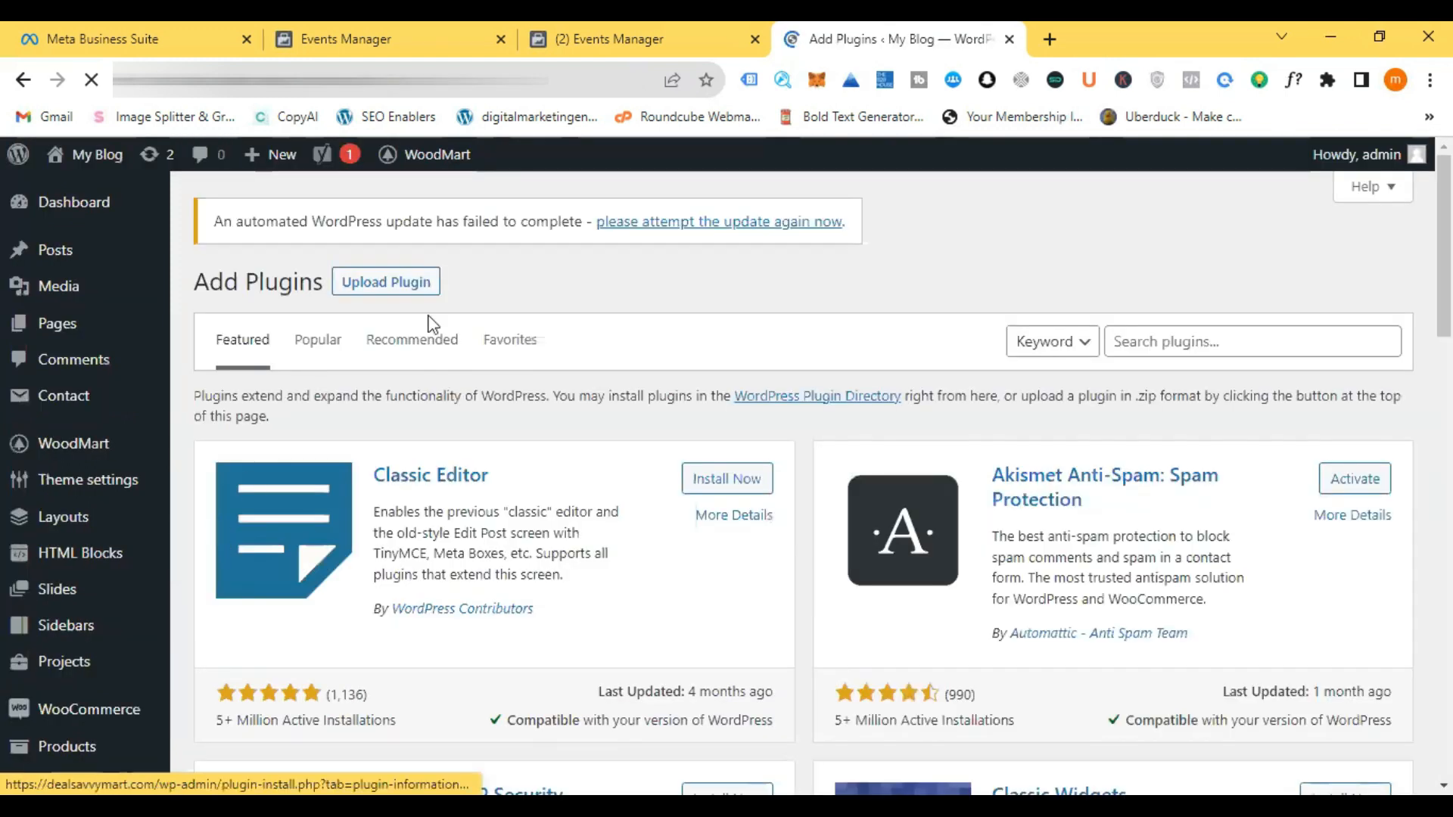
{"action": "left_click", "coordinate": [1173, 342]}
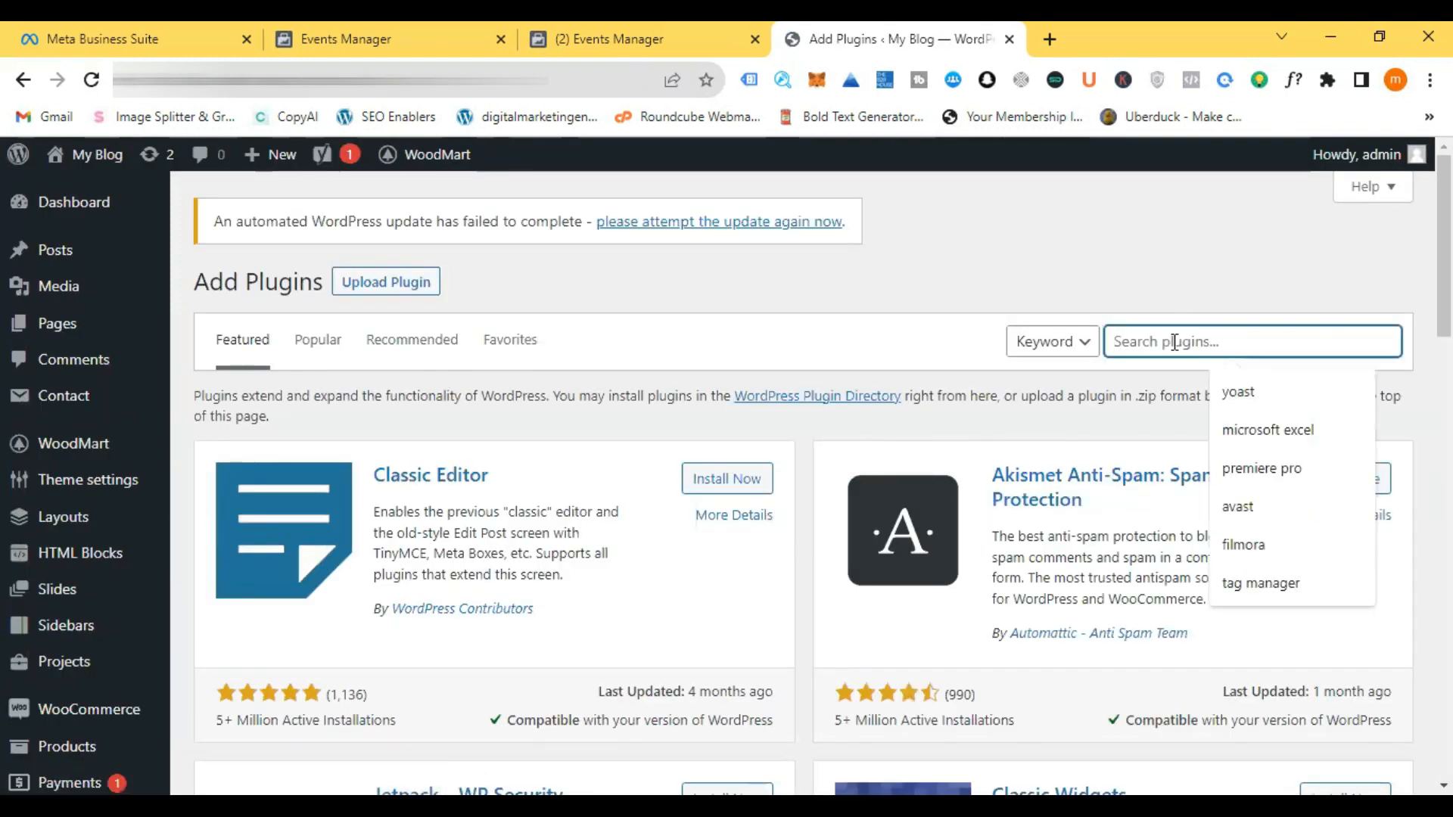
{"action": "type", "text": "el"}
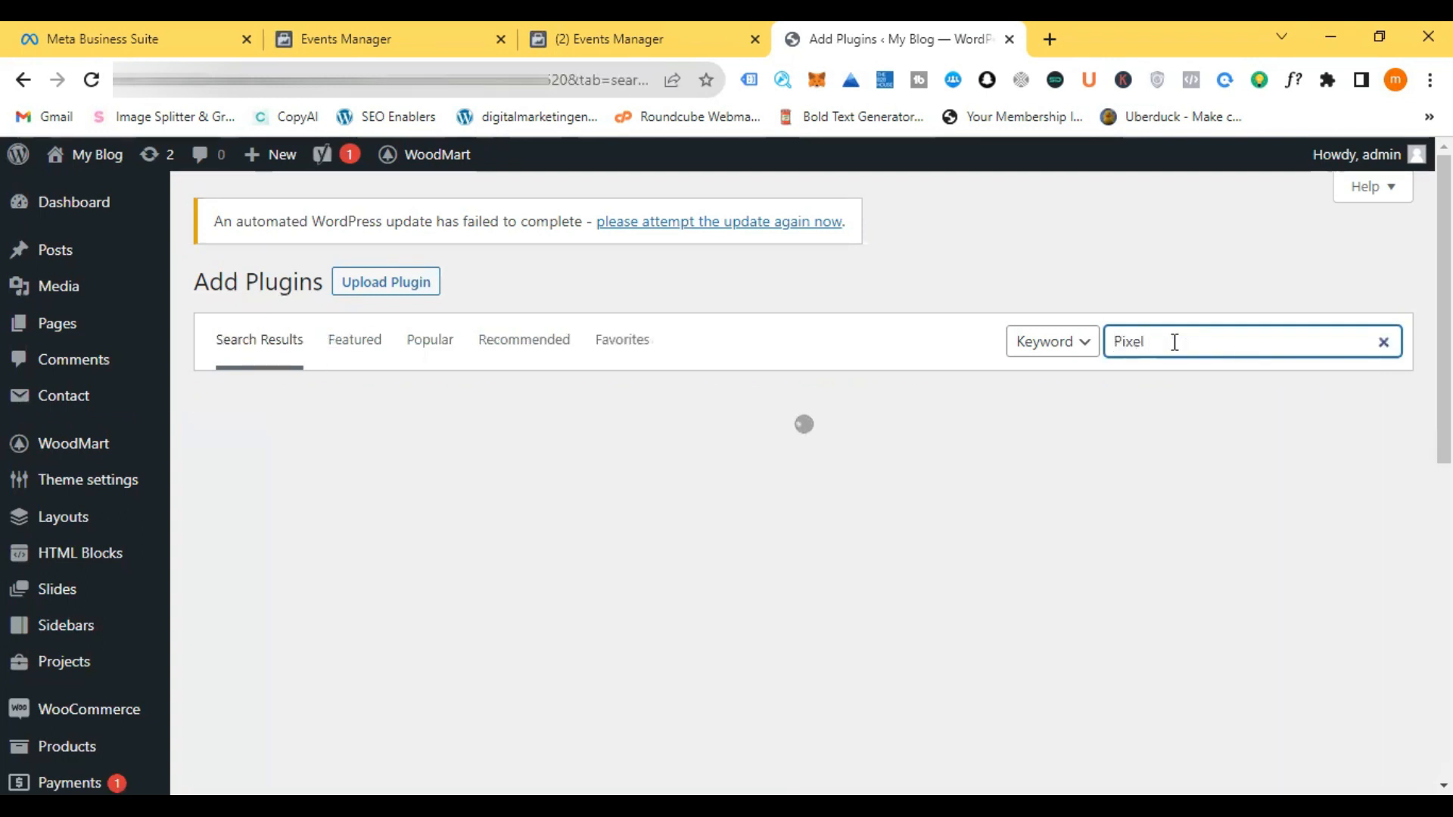
Step: Install and activate the PixelYourSite – Your smart PIXEL (TAG) Manager plugin
{"action": "scroll", "coordinate": [606, 432], "scroll_direction": "down", "scroll_amount": 2}
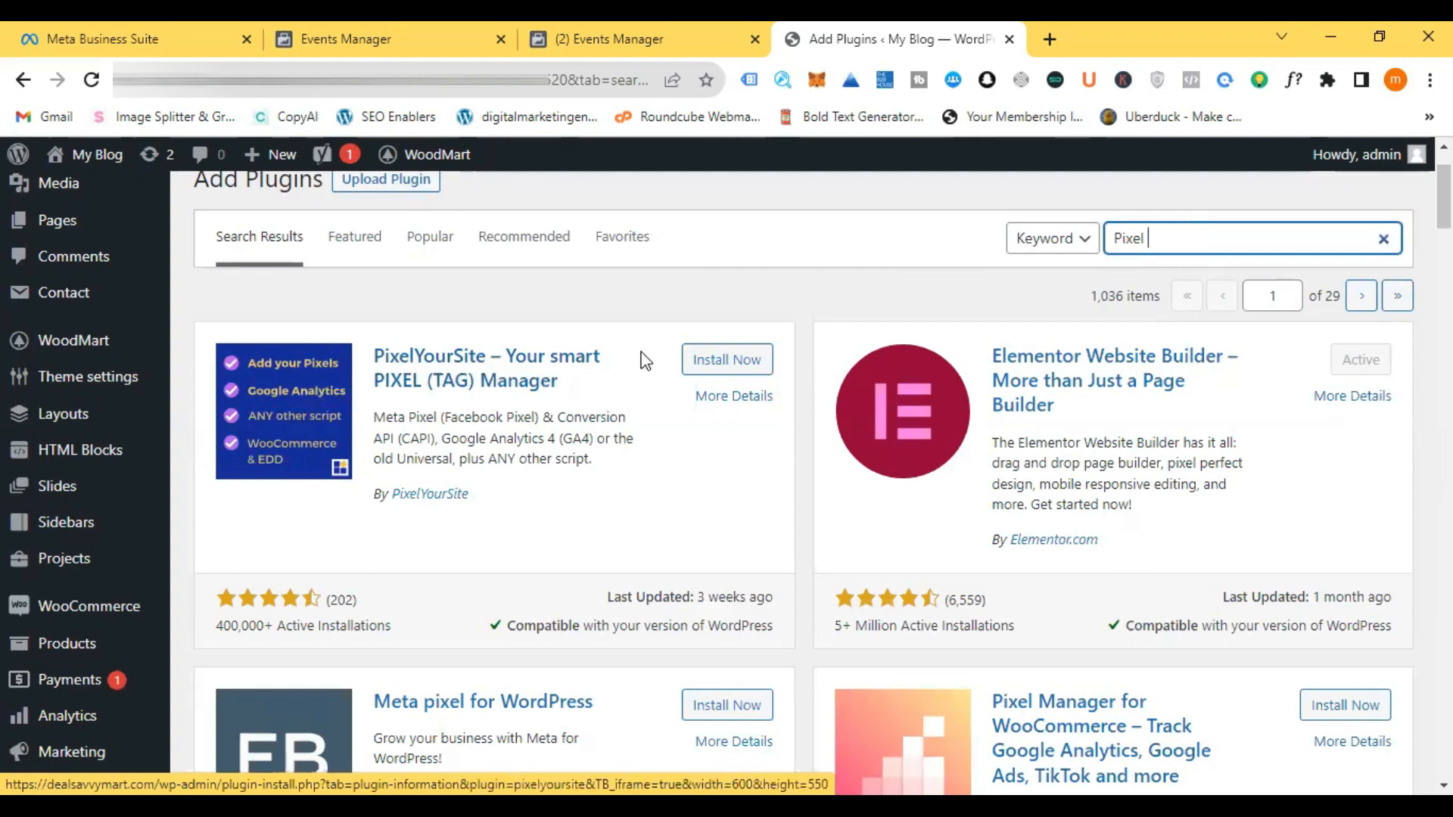
{"action": "left_click", "coordinate": [702, 363]}
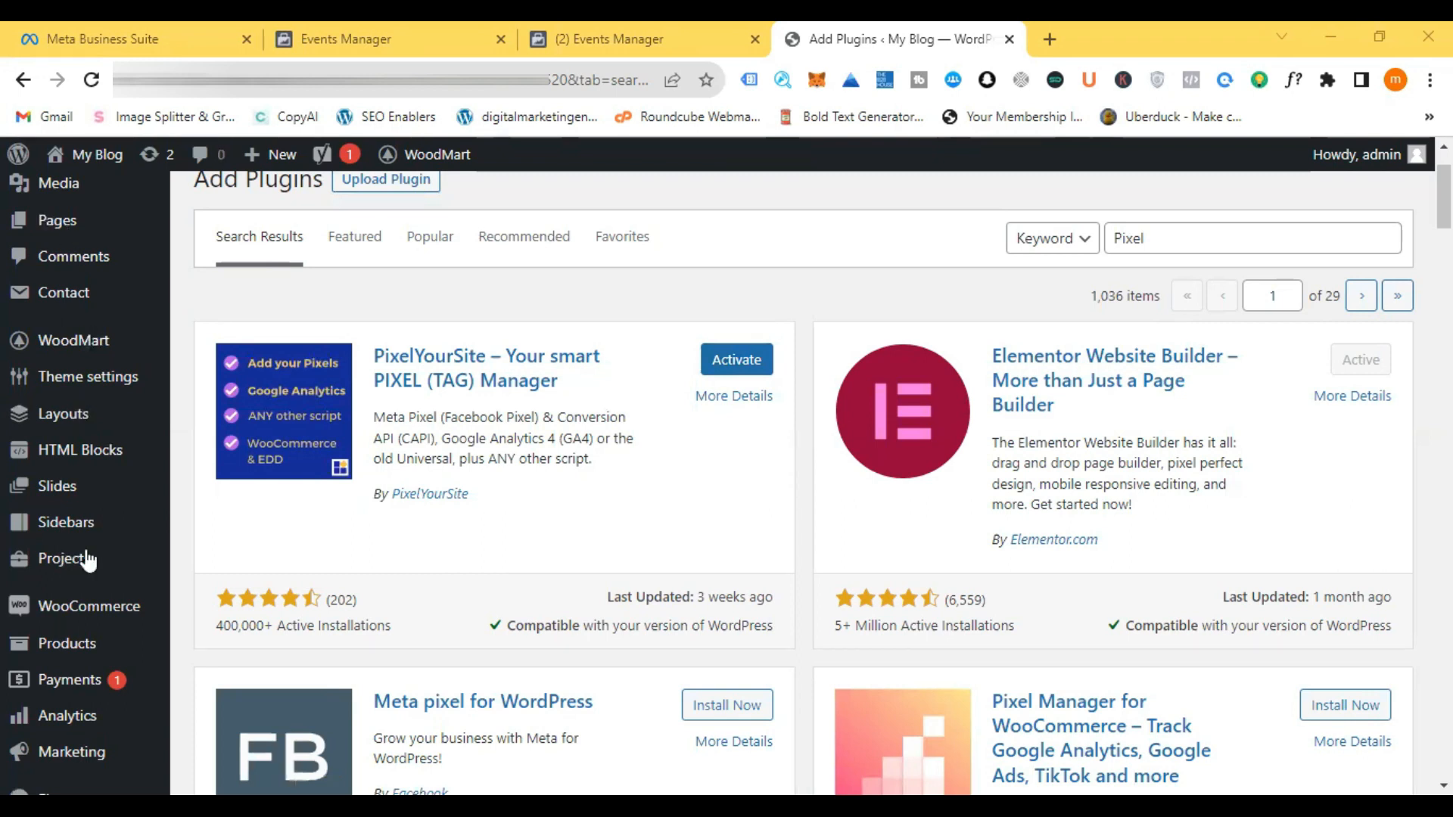
{"action": "mouse_move", "coordinate": [89, 560]}
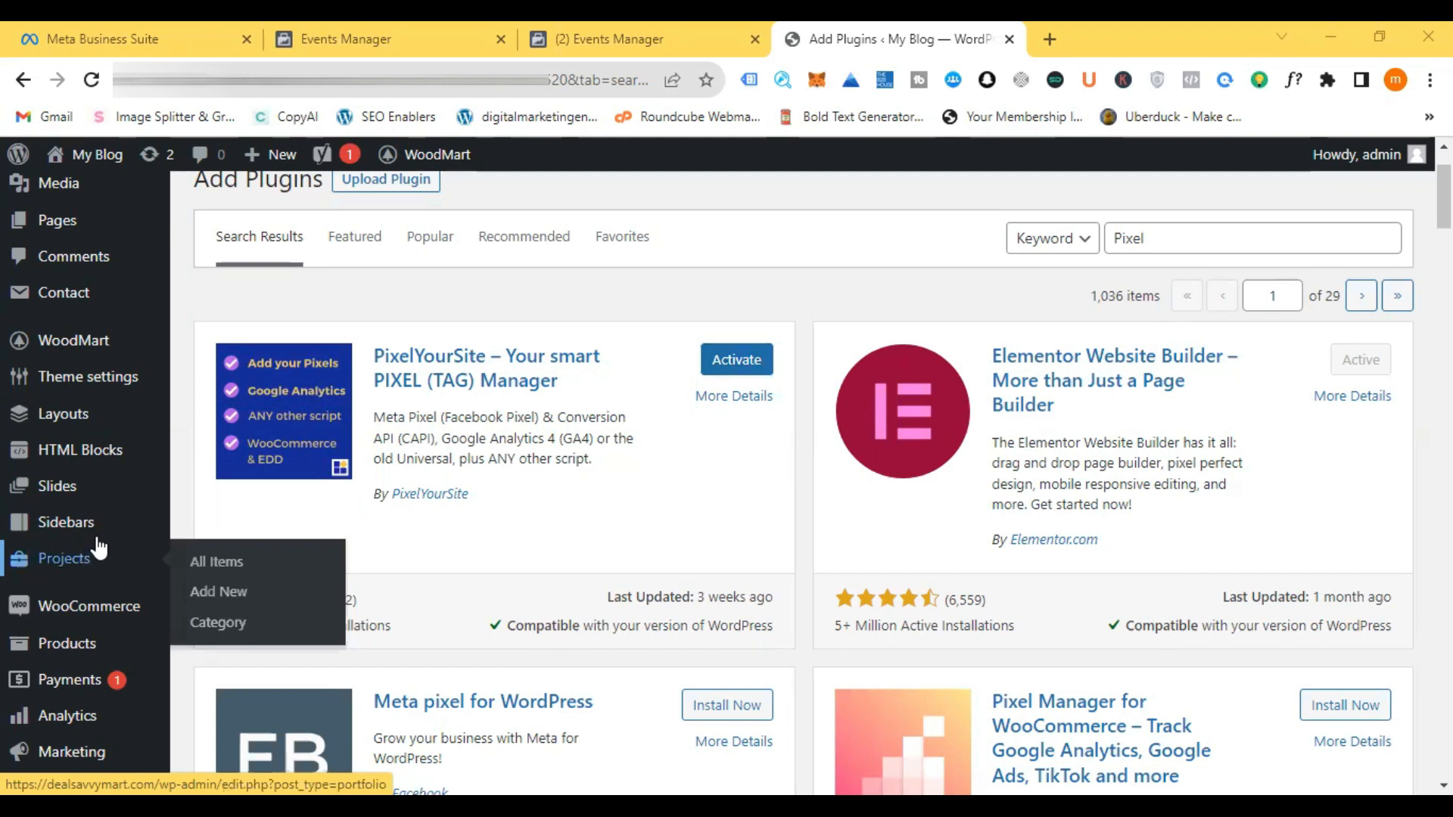
{"action": "scroll", "coordinate": [87, 503], "scroll_direction": "down", "scroll_amount": 3}
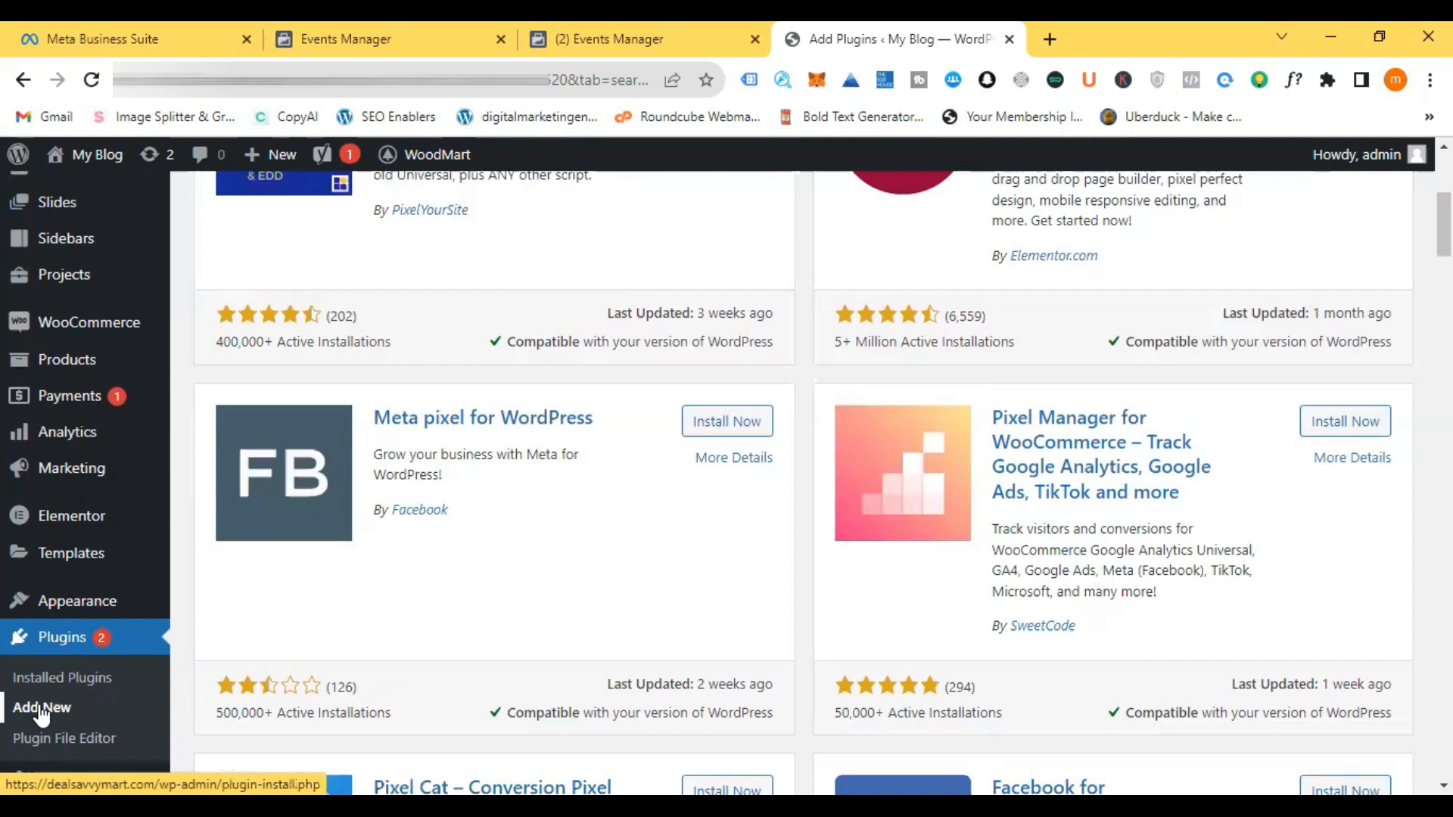
{"action": "scroll", "coordinate": [796, 260], "scroll_direction": "up", "scroll_amount": 5}
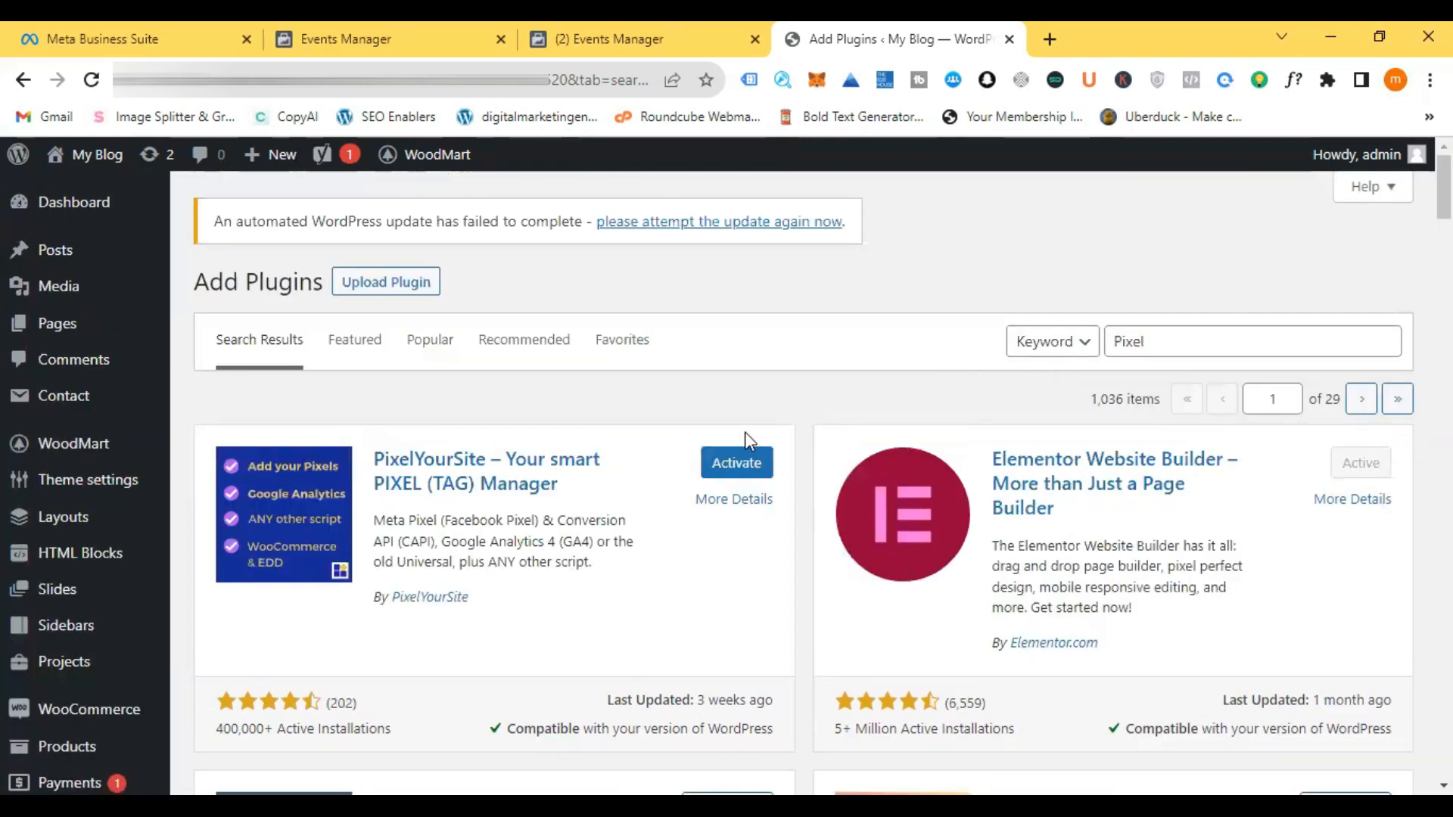
{"action": "left_click", "coordinate": [756, 470]}
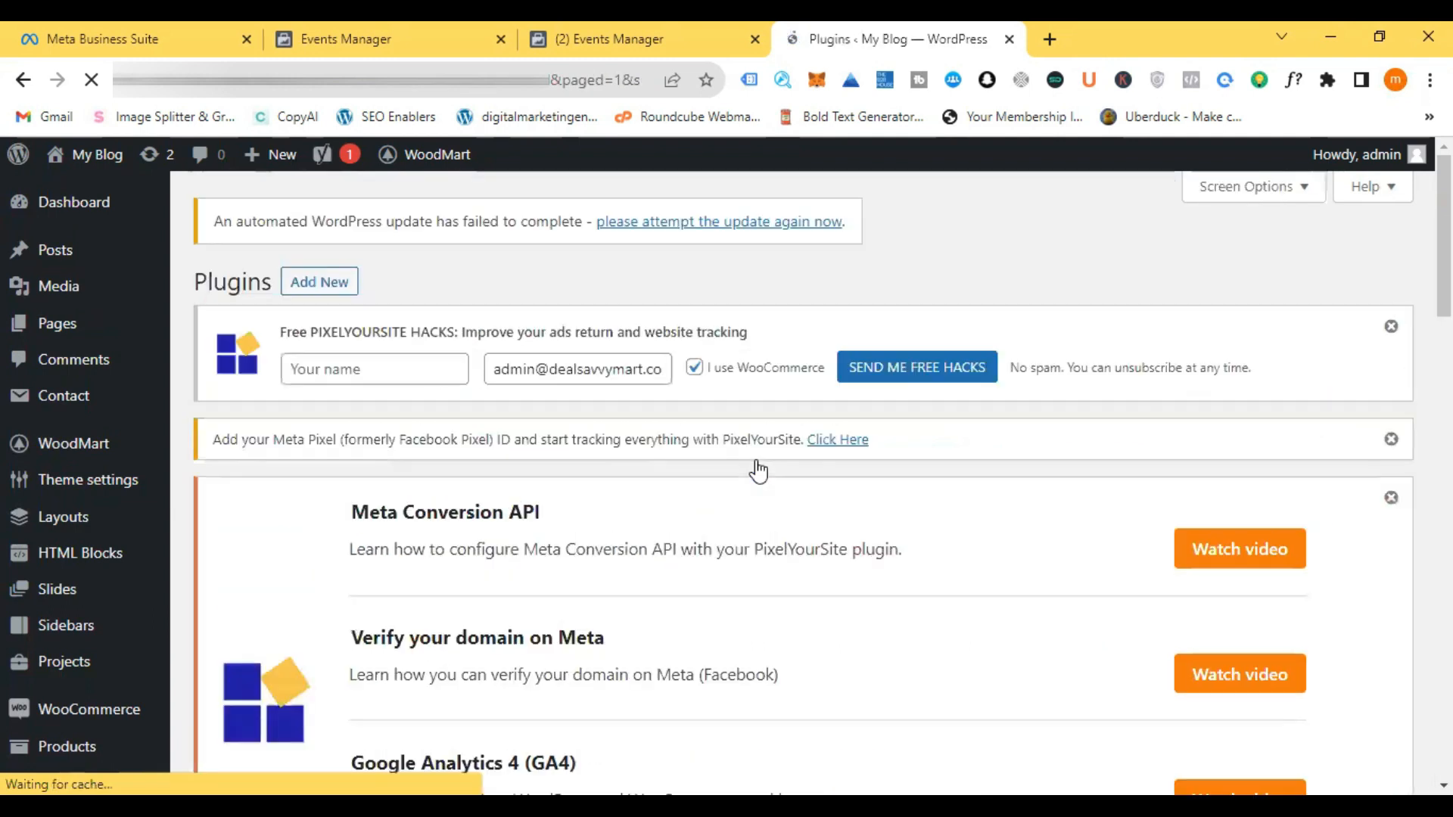
Step: Dismiss the PixelYourSite notices and the activation message above the installed plugins list
{"action": "left_click", "coordinate": [1389, 330]}
{"action": "left_click", "coordinate": [1389, 330]}
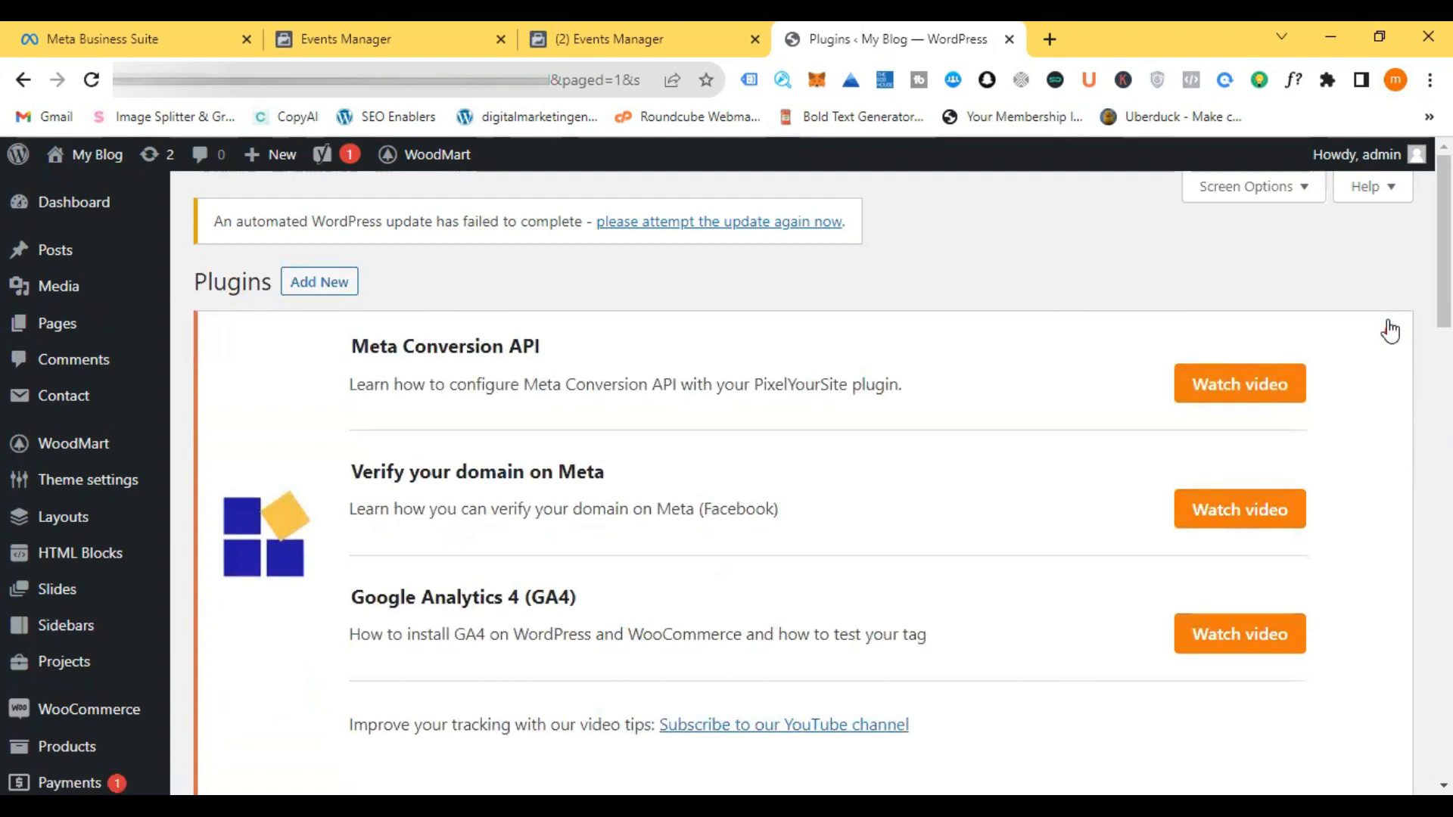
{"action": "left_click", "coordinate": [1389, 330]}
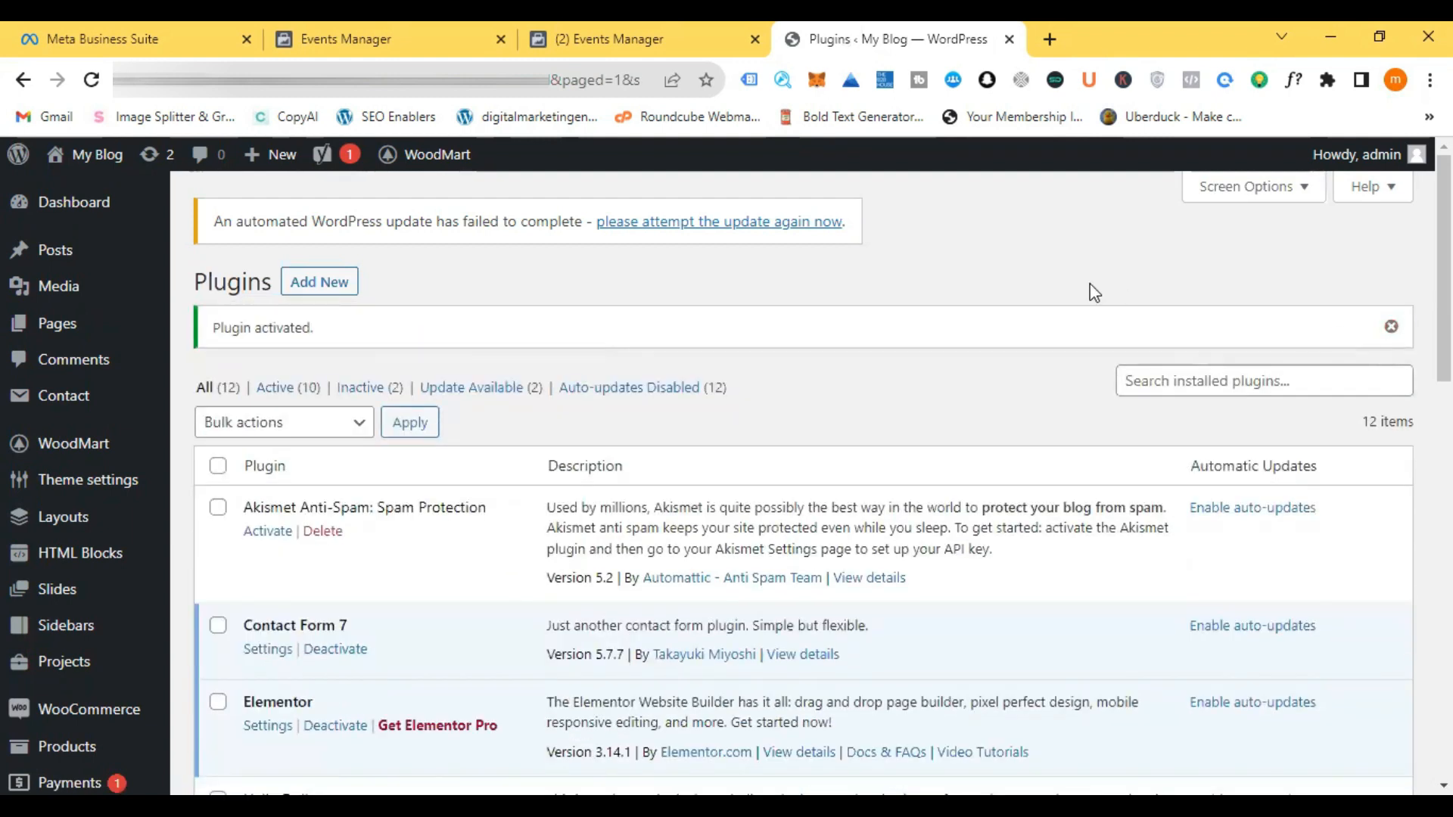
{"action": "left_click", "coordinate": [1389, 328]}
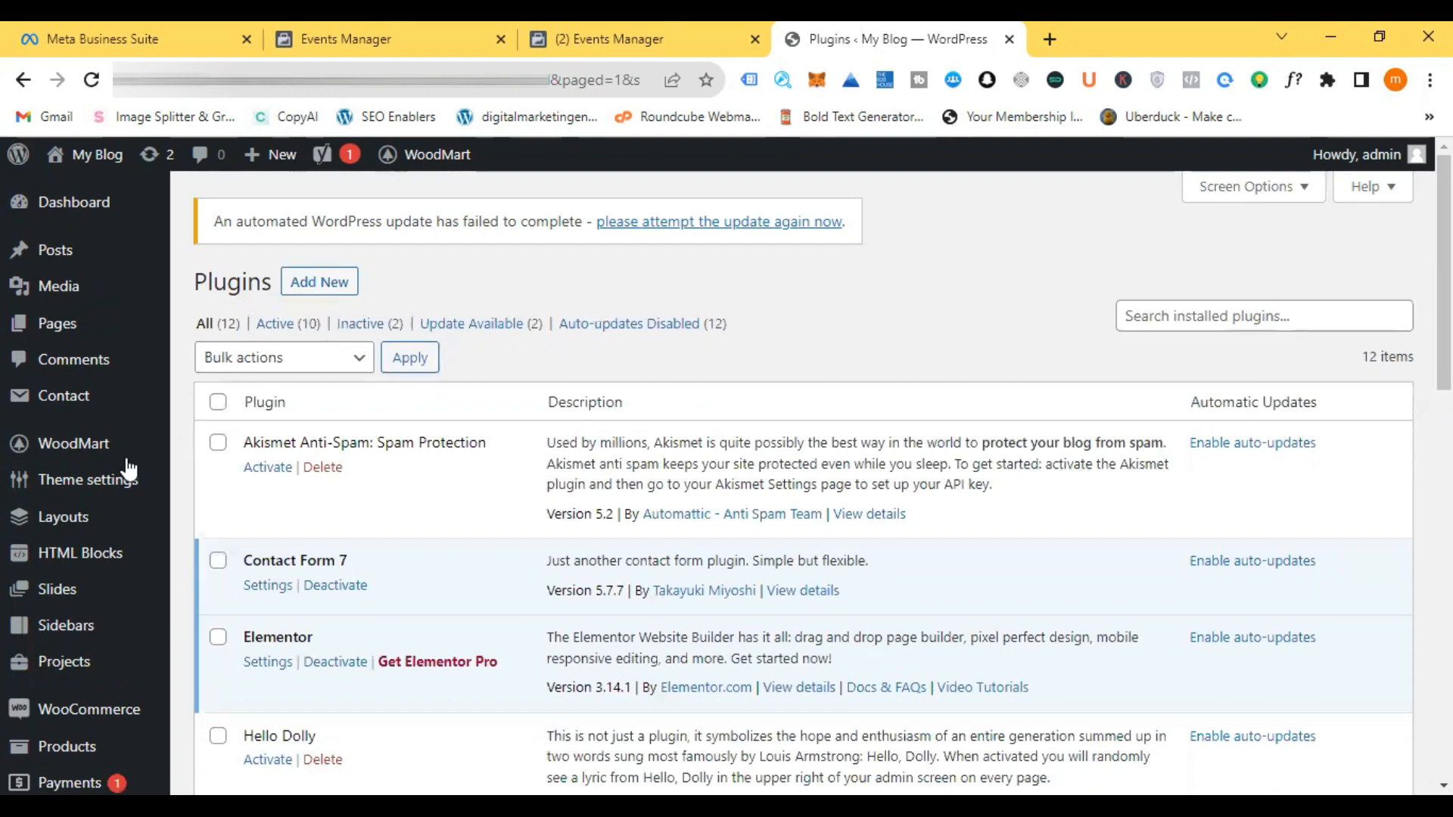
Step: Open the PixelYourSite plugin's dashboard and dismiss the tip and Elementor notices there
{"action": "scroll", "coordinate": [76, 541], "scroll_direction": "down", "scroll_amount": 9}
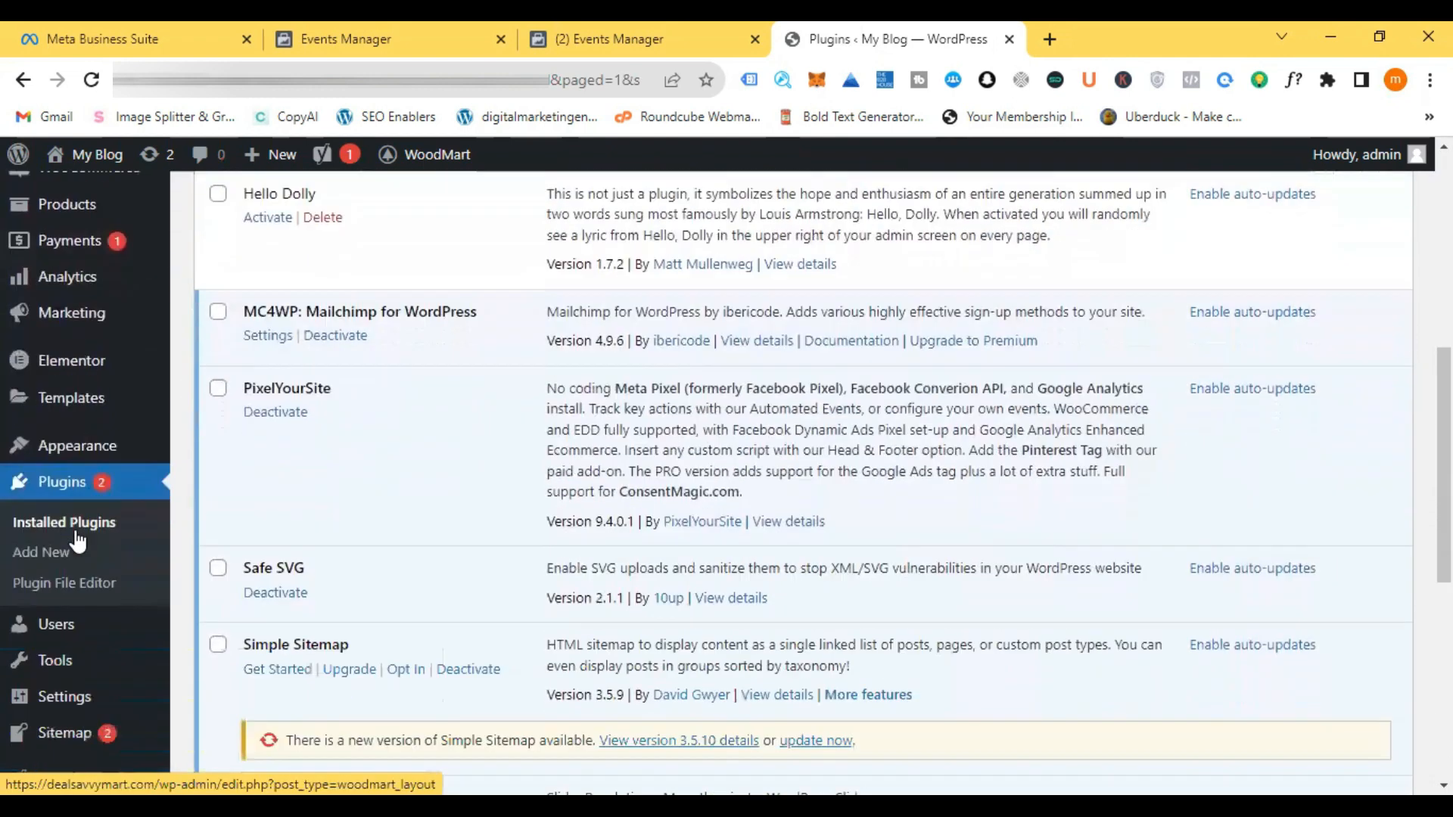
{"action": "scroll", "coordinate": [76, 541], "scroll_direction": "down", "scroll_amount": 3}
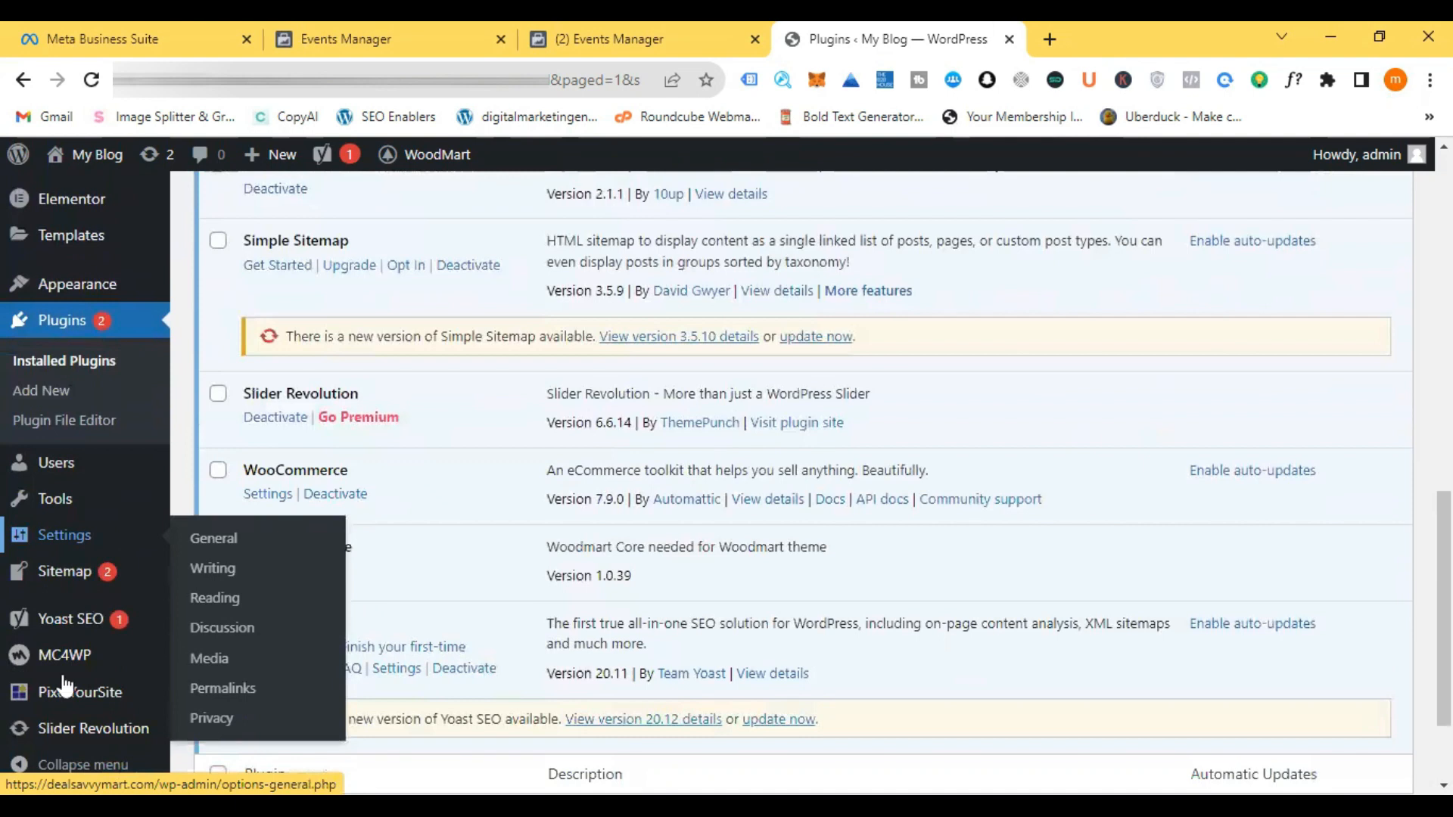
{"action": "mouse_move", "coordinate": [36, 700]}
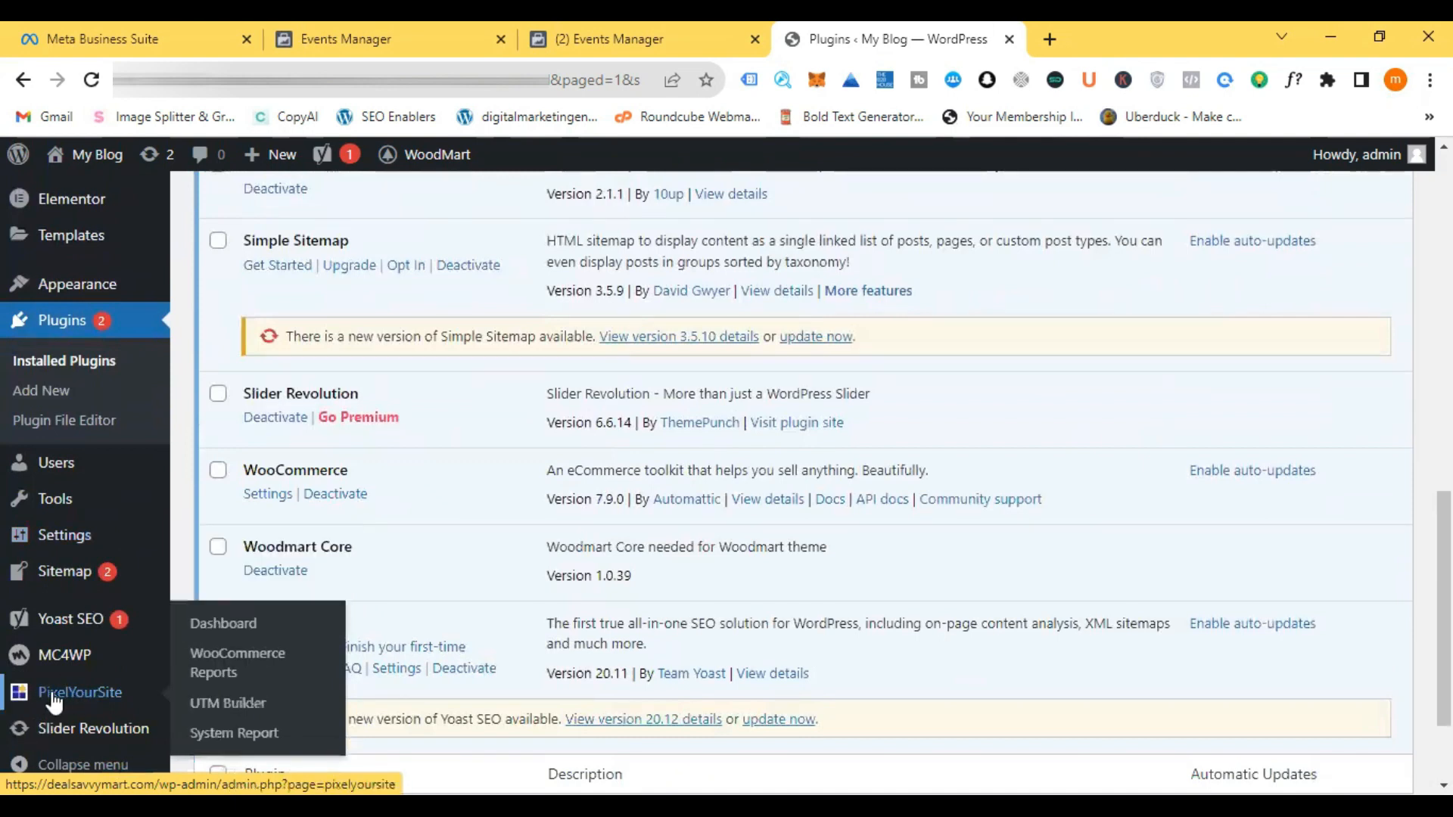
{"action": "left_click", "coordinate": [217, 631]}
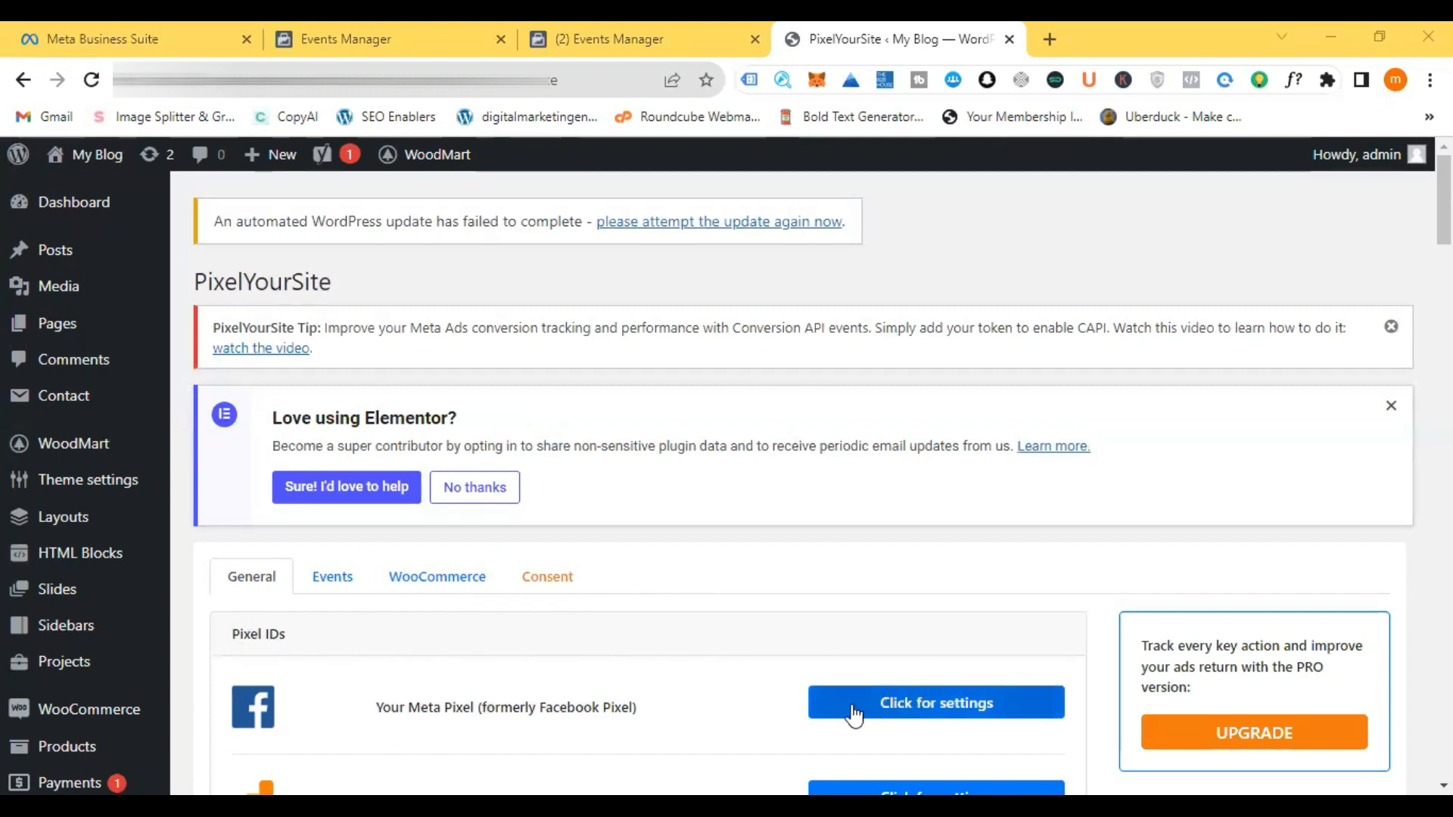
{"action": "left_click", "coordinate": [1395, 329]}
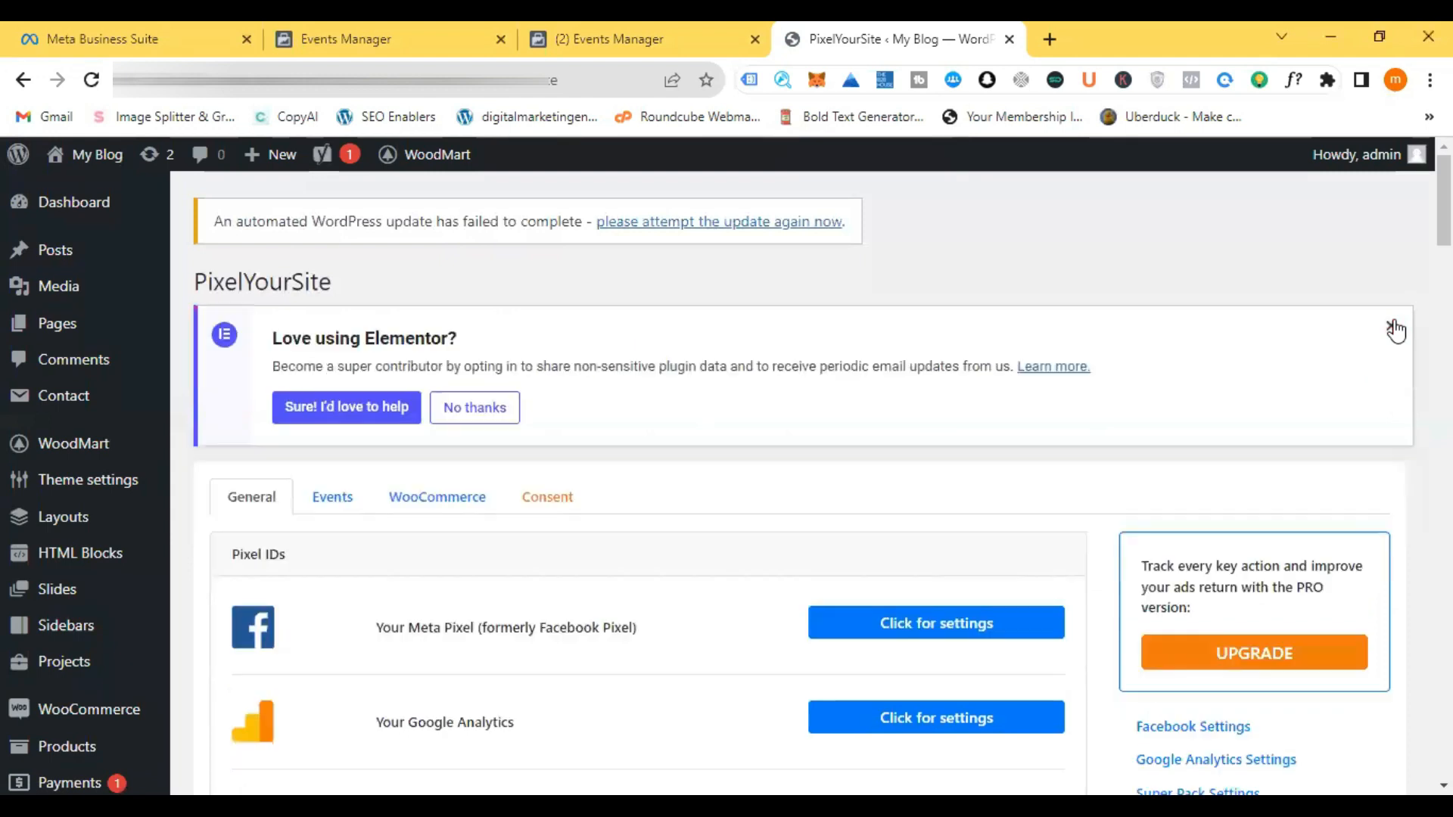
{"action": "left_click", "coordinate": [1394, 328]}
Step: Return to the Conversions API implementation guide in Events Manager, start it, and generate and copy an access token
{"action": "left_click", "coordinate": [681, 22]}
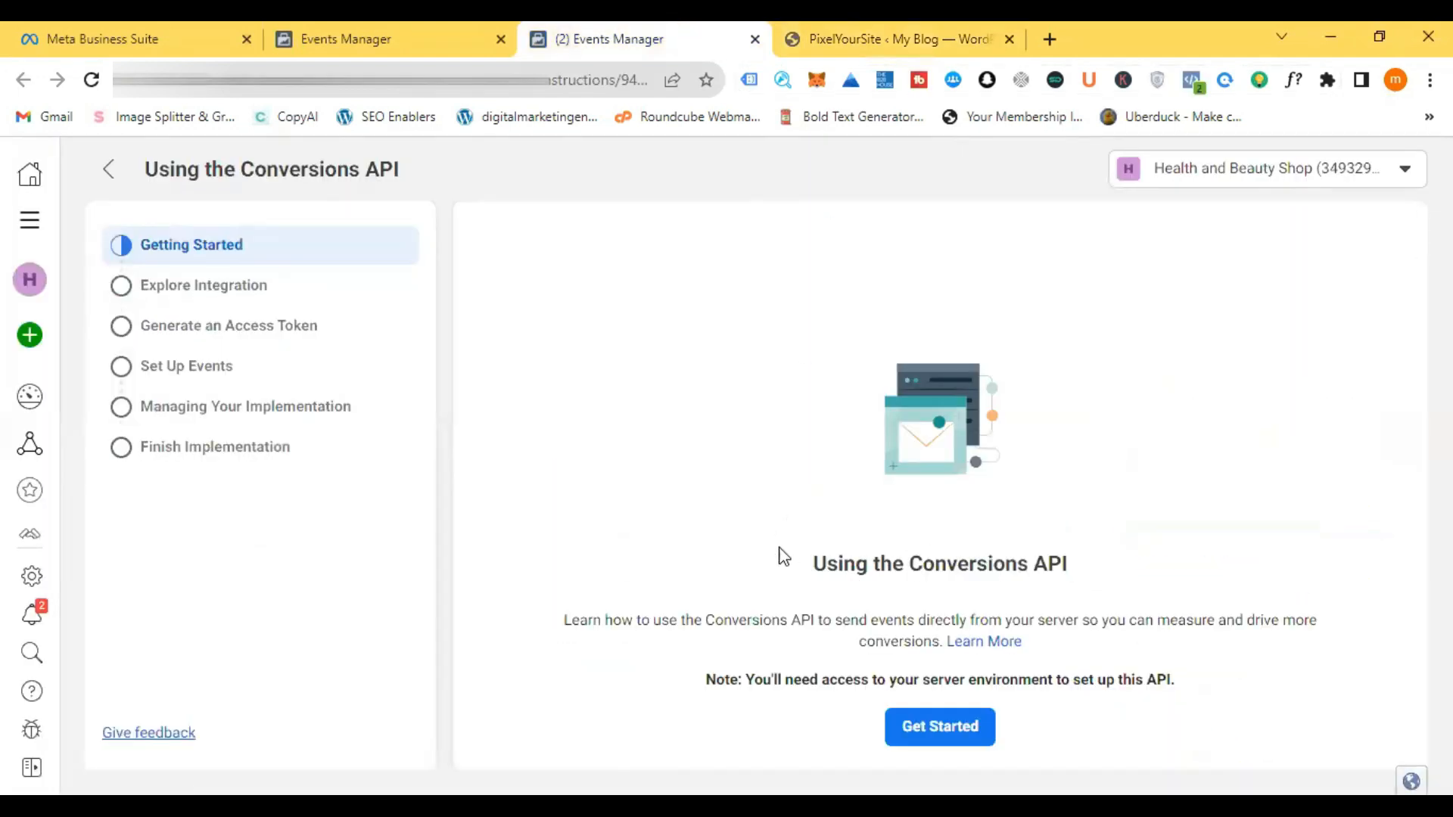
{"action": "left_click", "coordinate": [927, 731]}
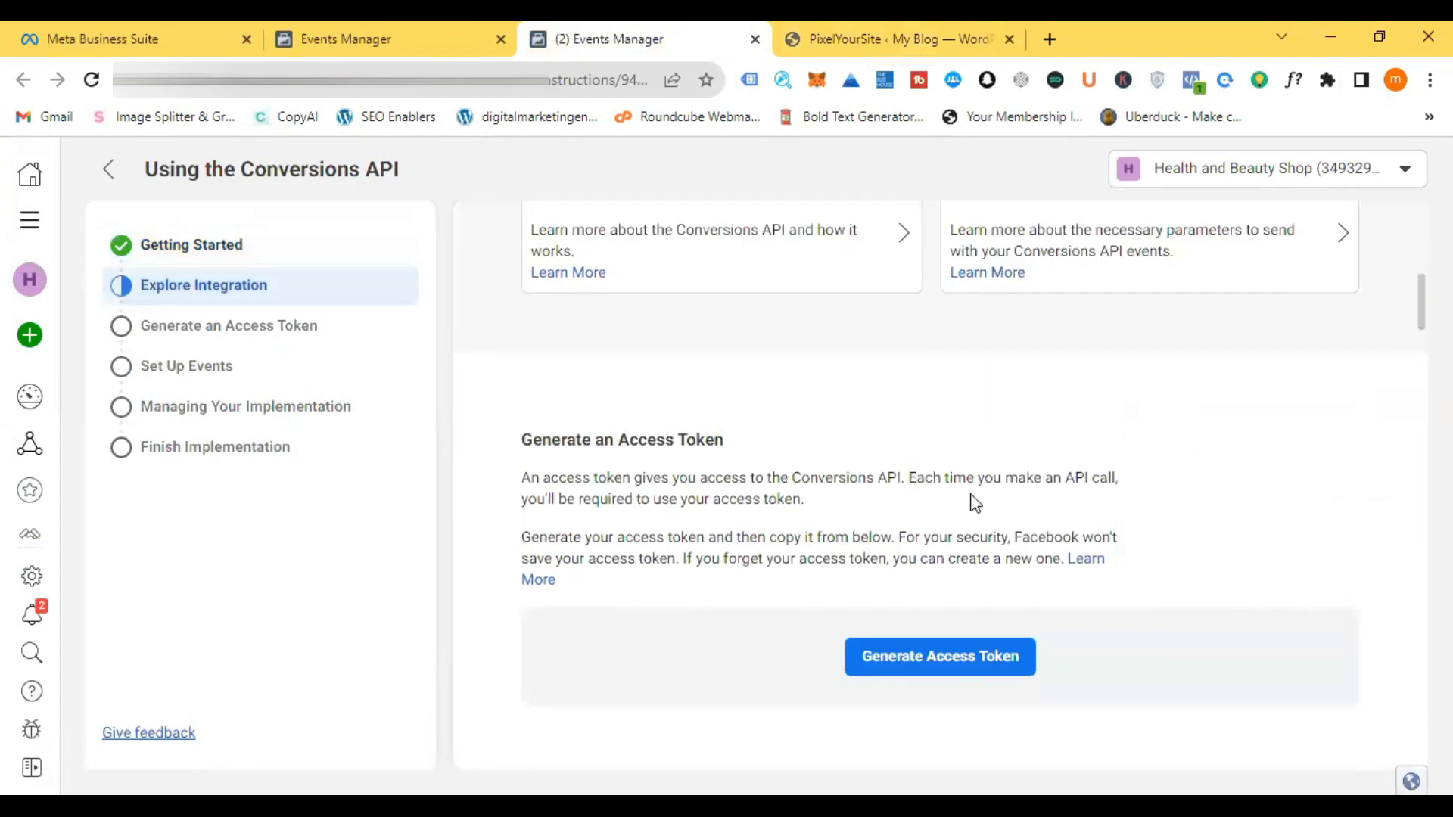
{"action": "left_click_drag", "start_coordinate": [519, 441], "coordinate": [758, 442]}
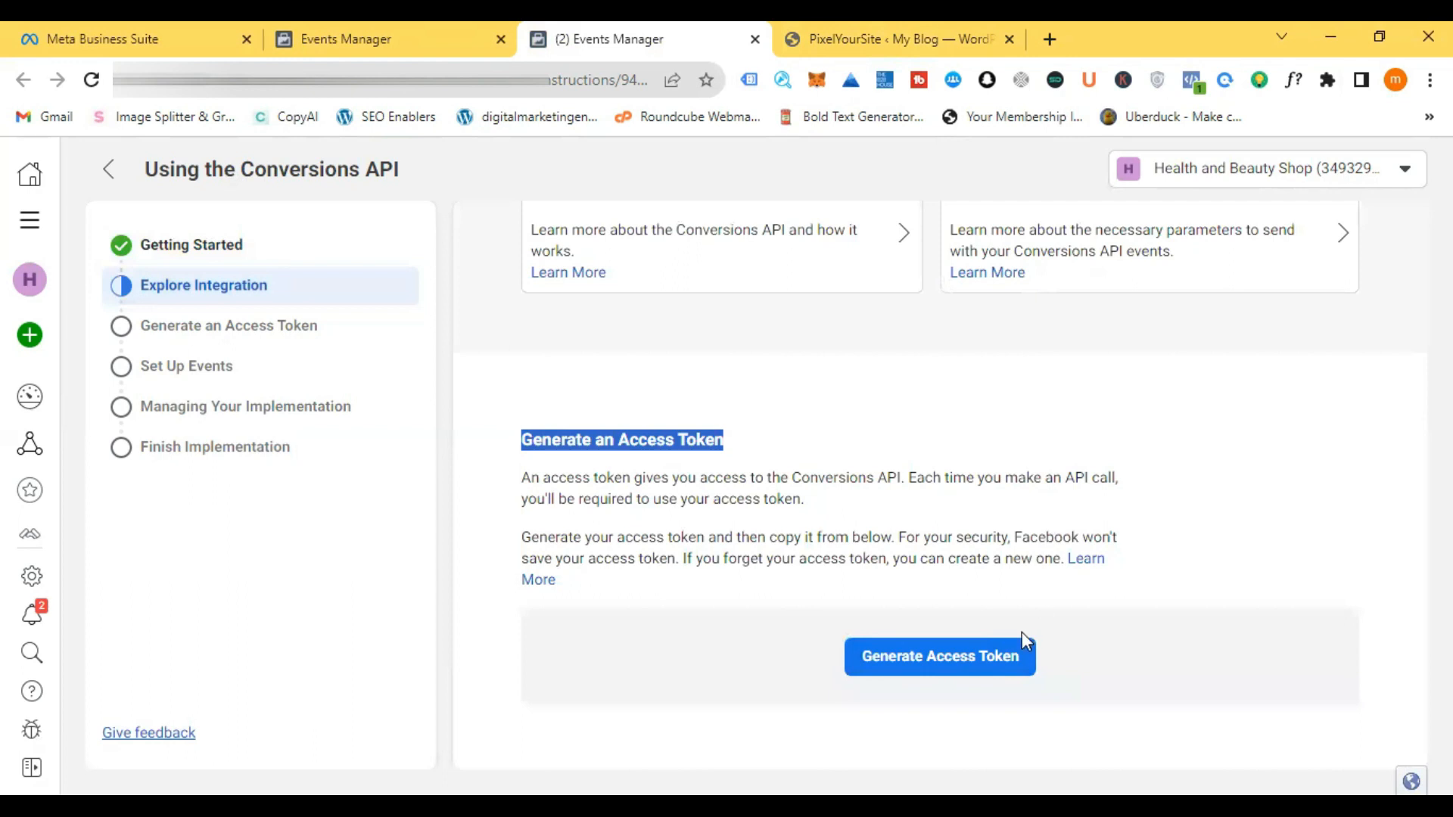
{"action": "left_click", "coordinate": [1009, 656]}
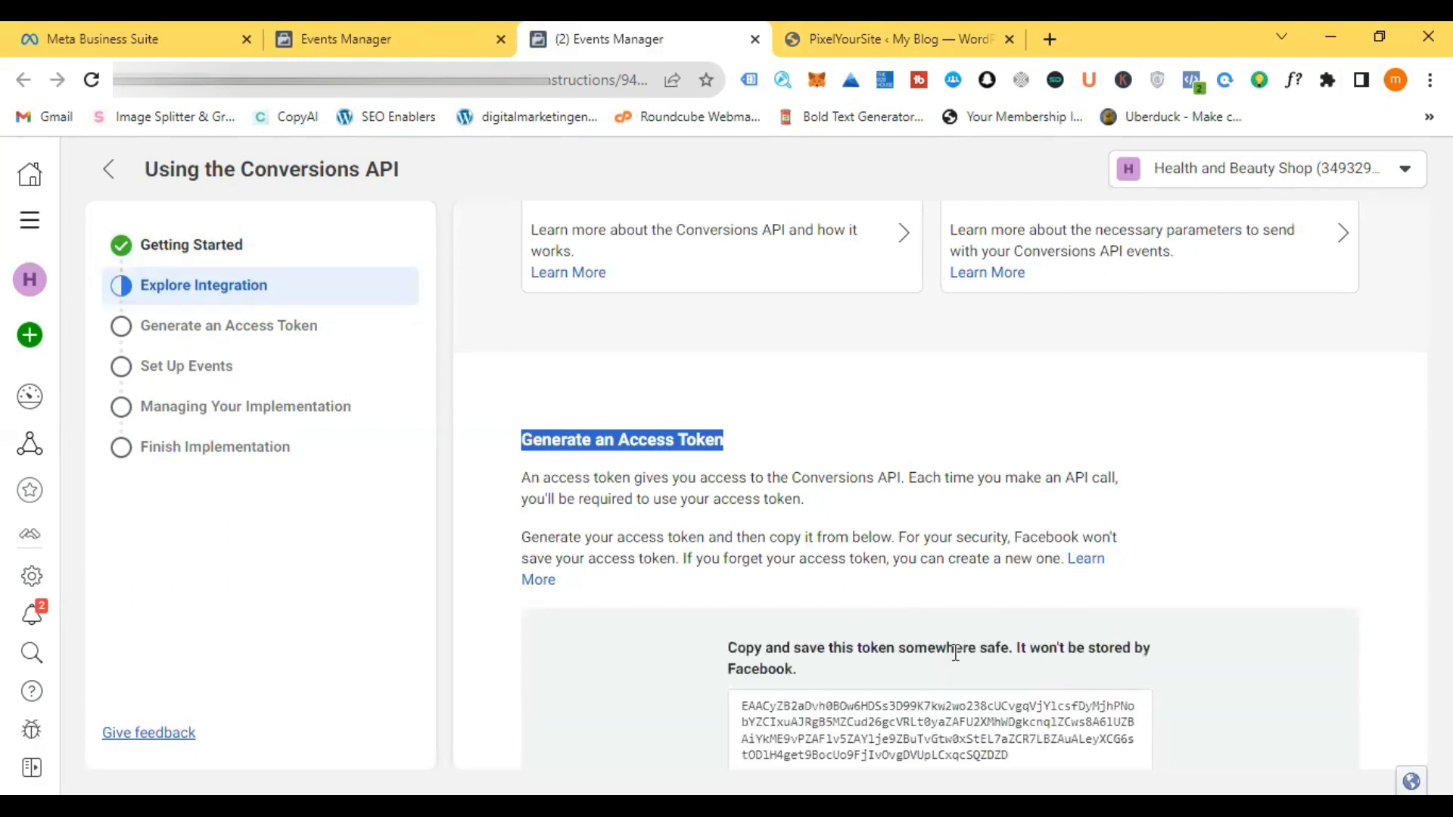
{"action": "scroll", "coordinate": [1023, 641], "scroll_direction": "down", "scroll_amount": 2}
{"action": "left_click", "coordinate": [987, 649]}
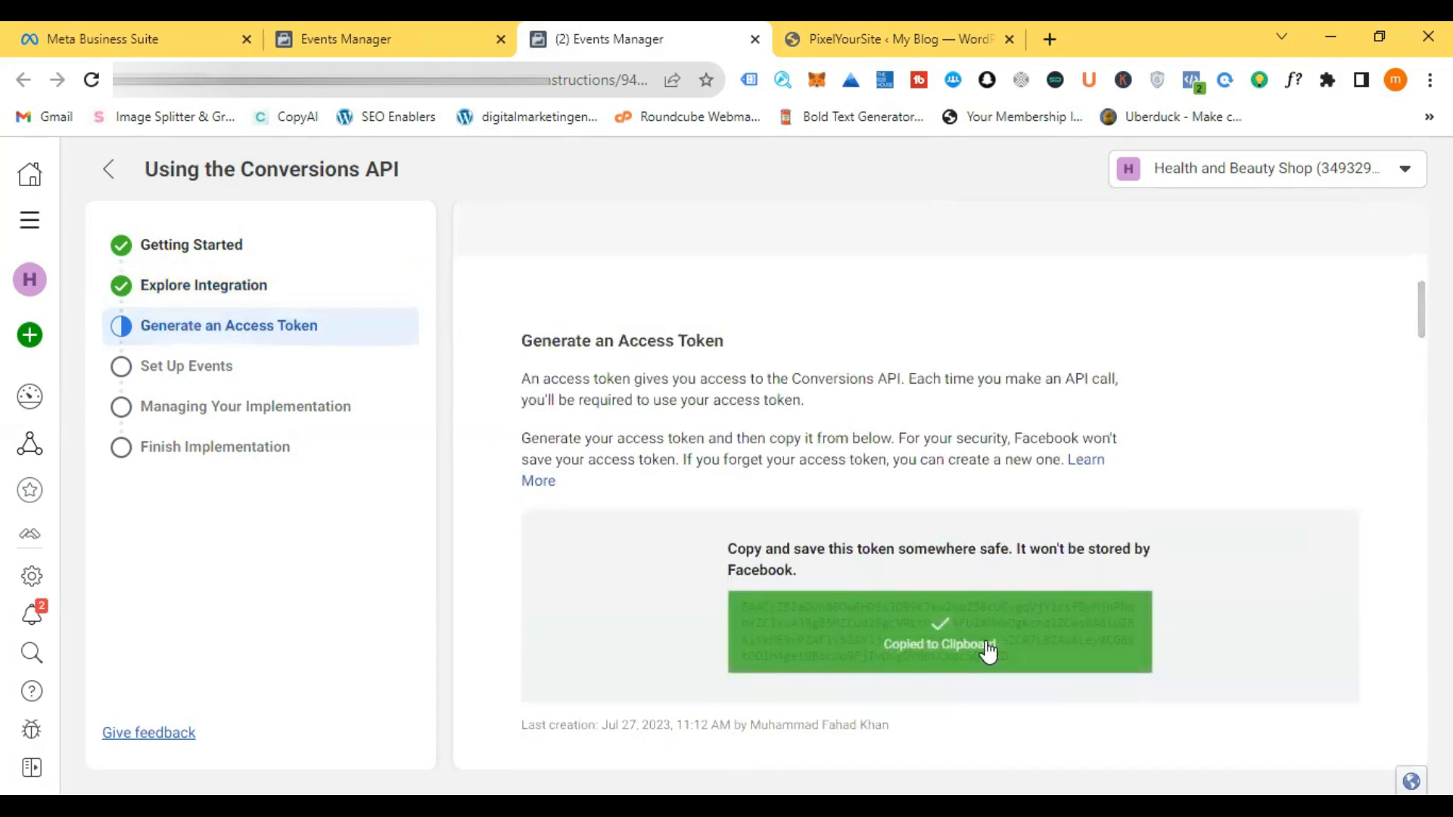
{"action": "scroll", "coordinate": [987, 649], "scroll_direction": "down", "scroll_amount": 4}
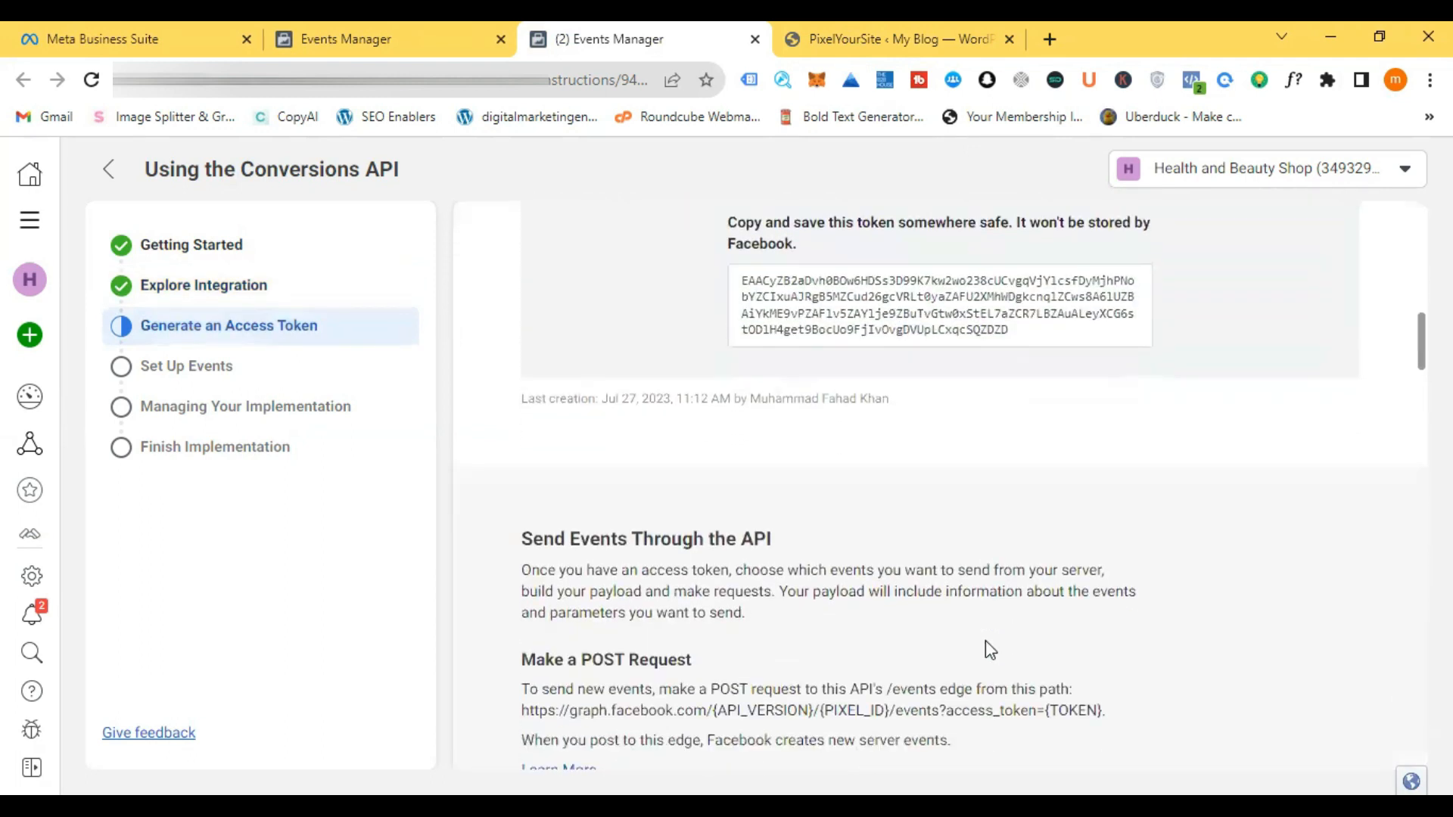
Step: Switch to PixelYourSite, paste the access token as the Conversion API token in the Meta Pixel settings, and save the settings
{"action": "scroll", "coordinate": [986, 640], "scroll_direction": "down", "scroll_amount": 5}
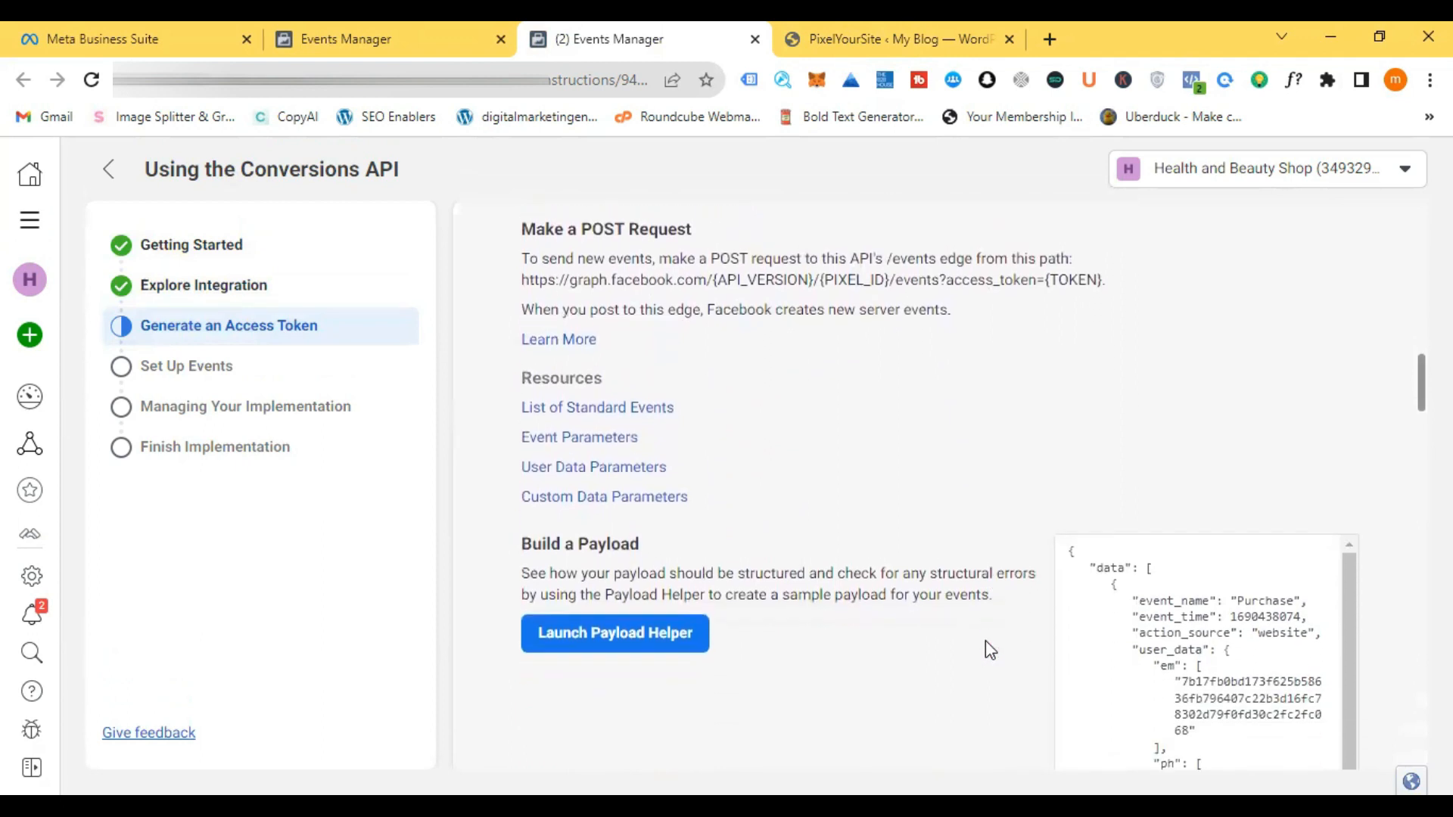
{"action": "left_click", "coordinate": [861, 24]}
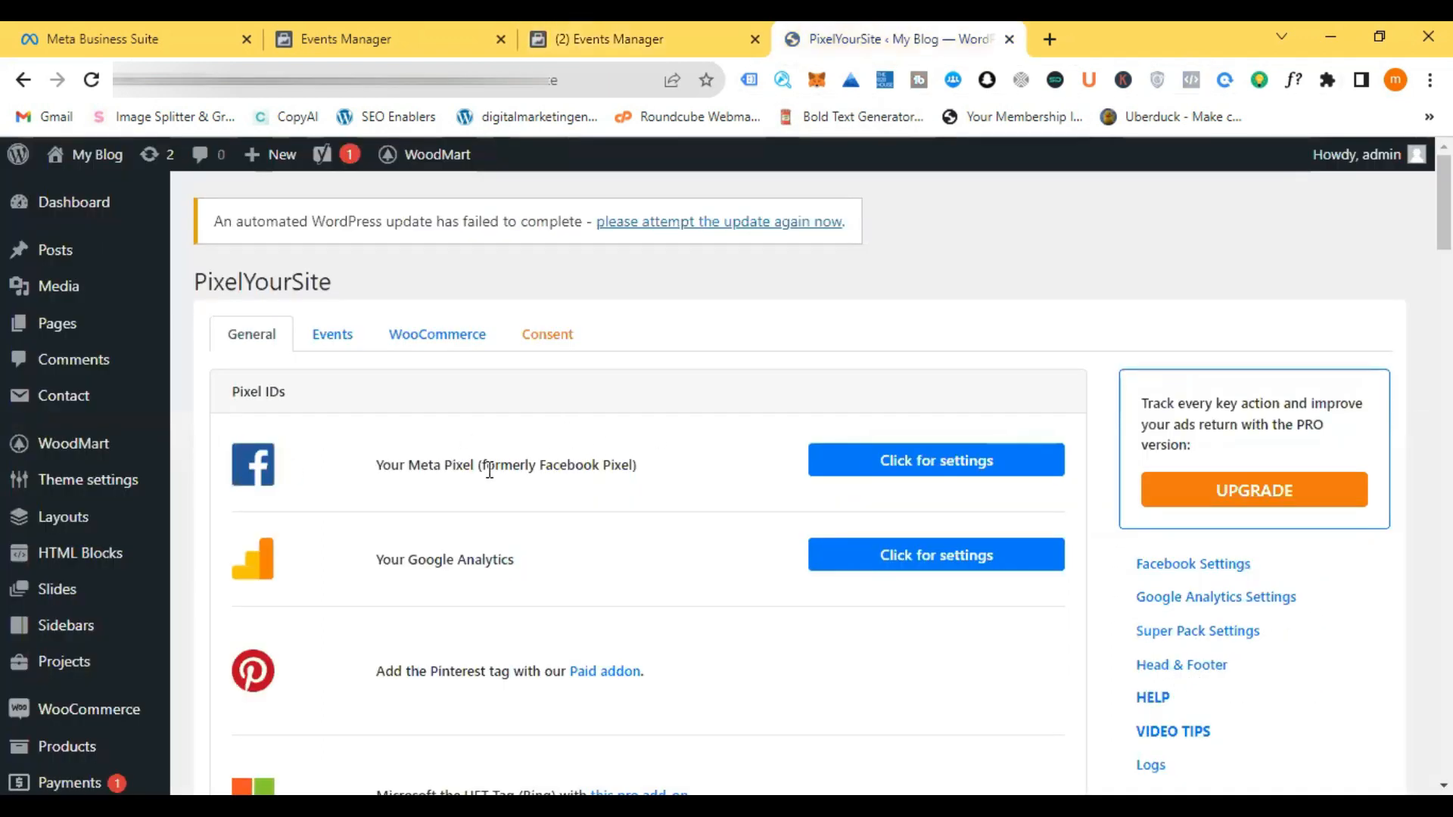
{"action": "left_click", "coordinate": [893, 465]}
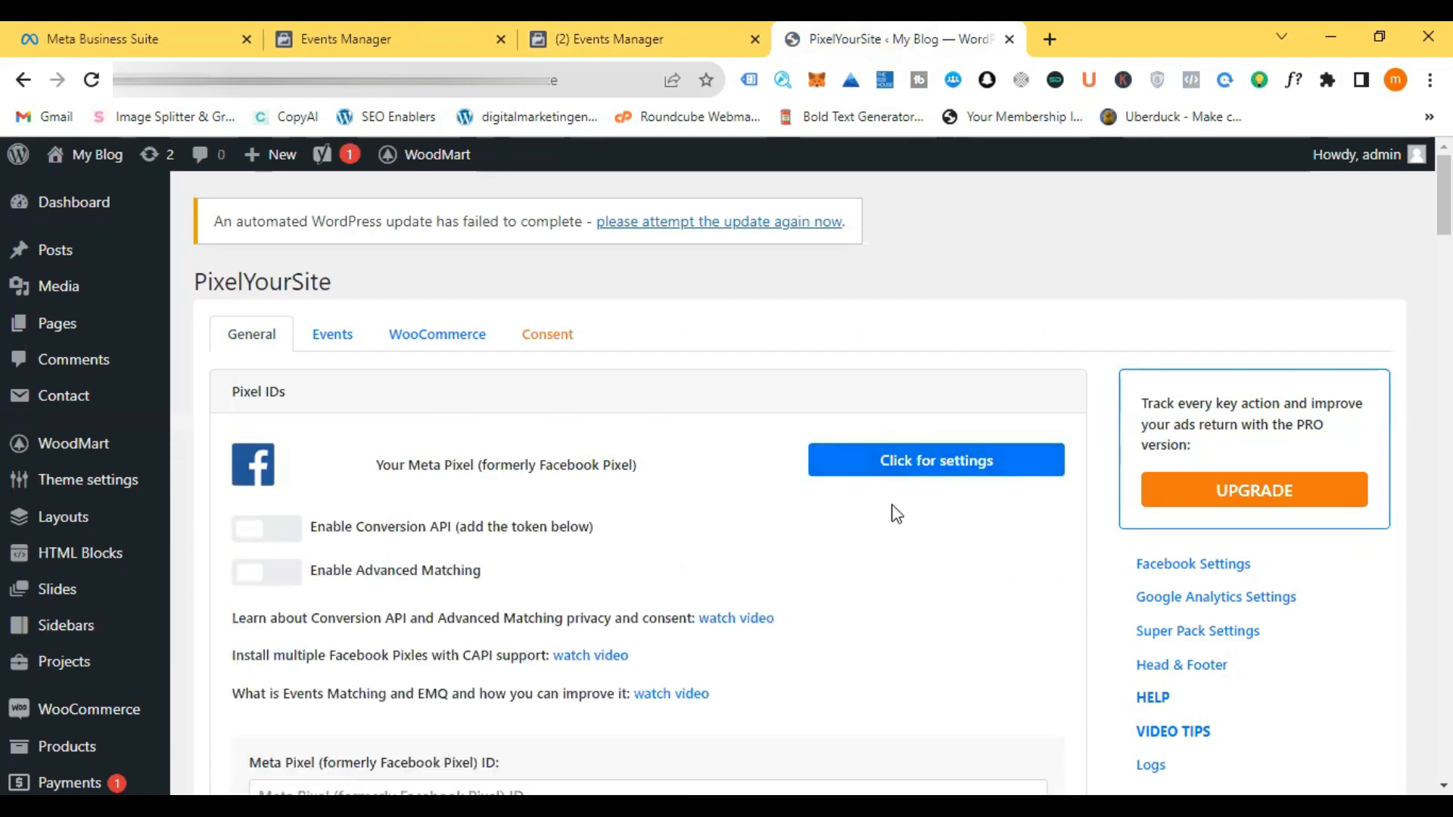
{"action": "scroll", "coordinate": [893, 511], "scroll_direction": "down", "scroll_amount": 4}
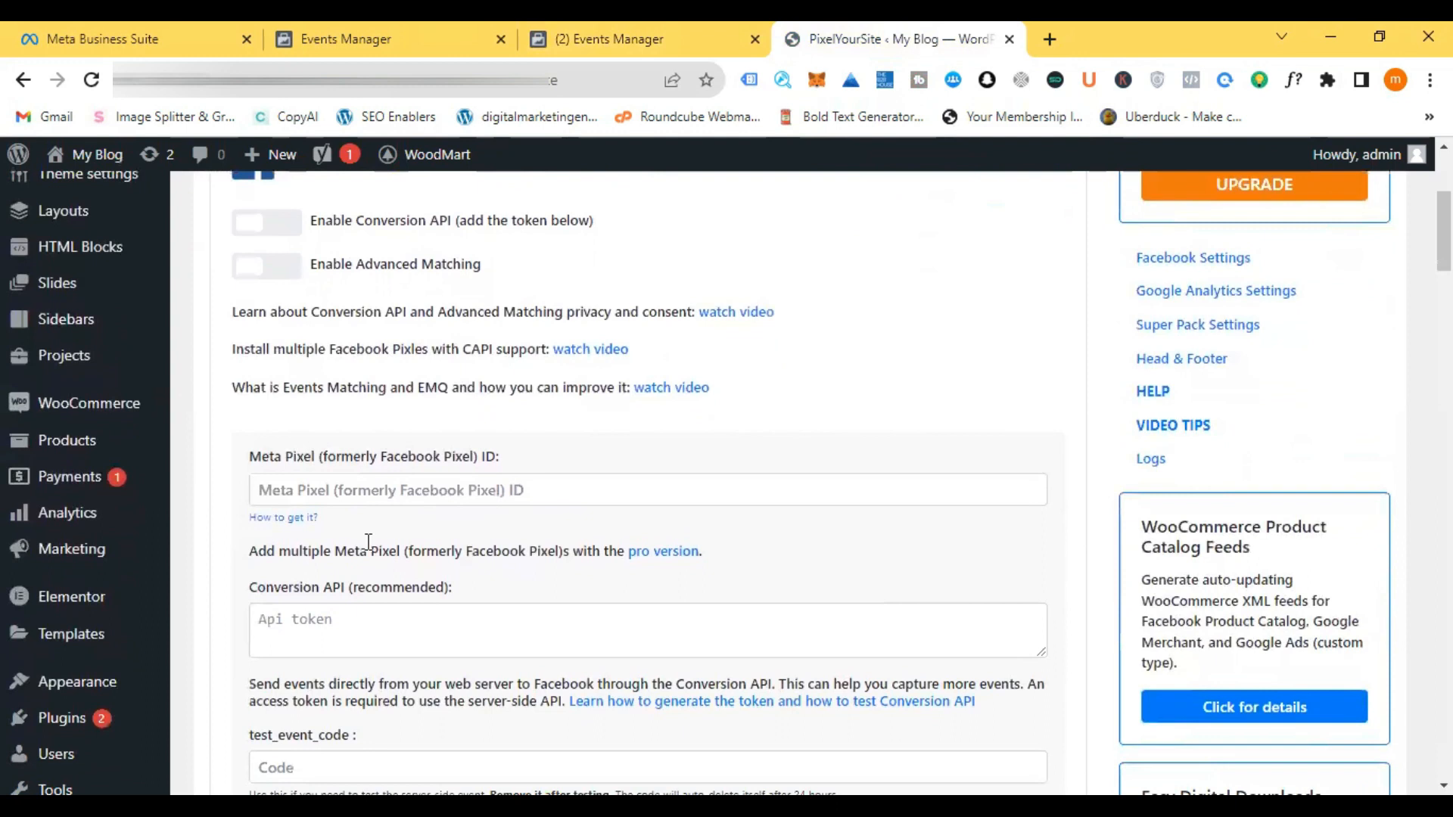
{"action": "left_click_drag", "start_coordinate": [248, 590], "coordinate": [473, 588]}
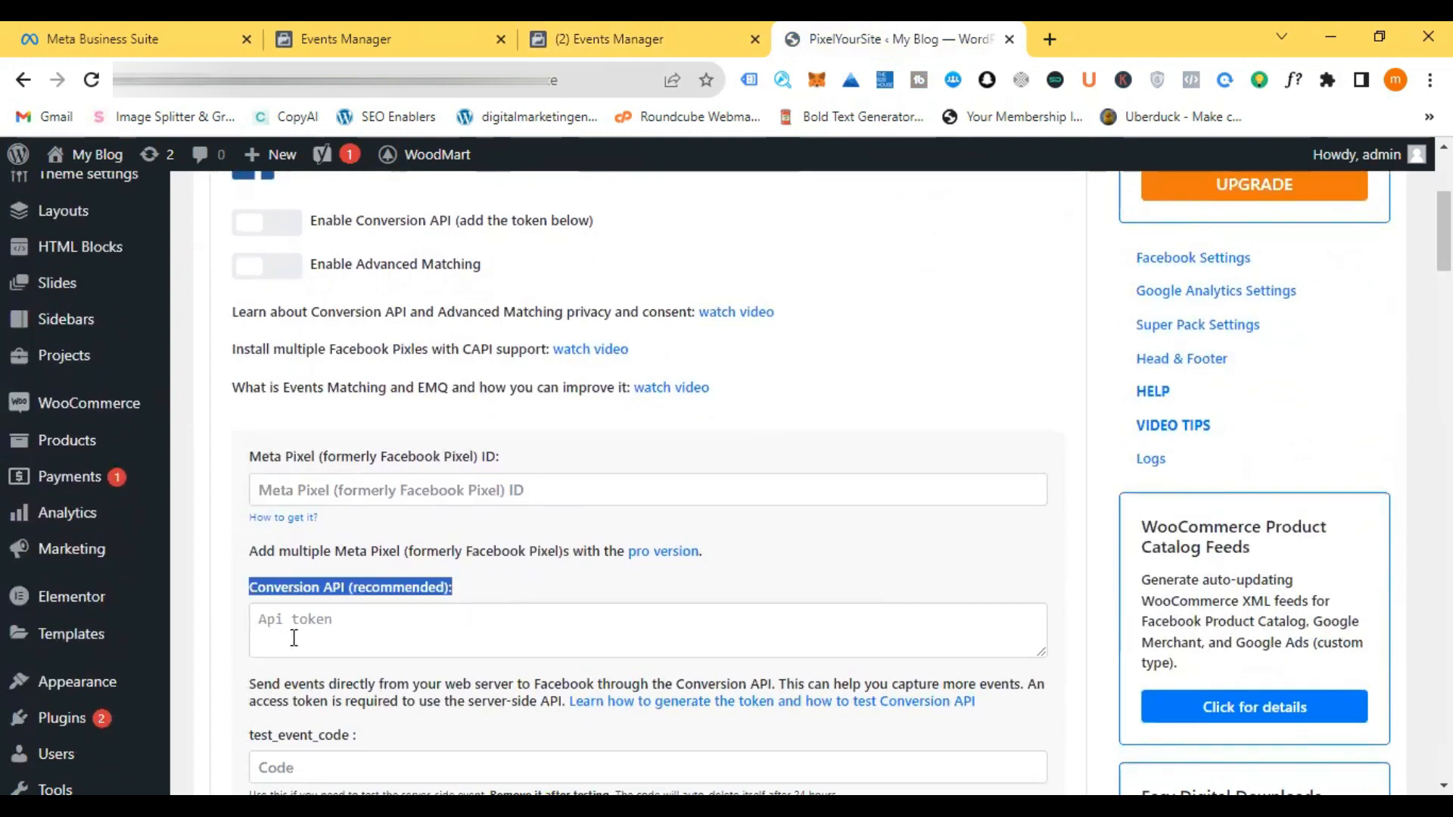
{"action": "left_click", "coordinate": [259, 621]}
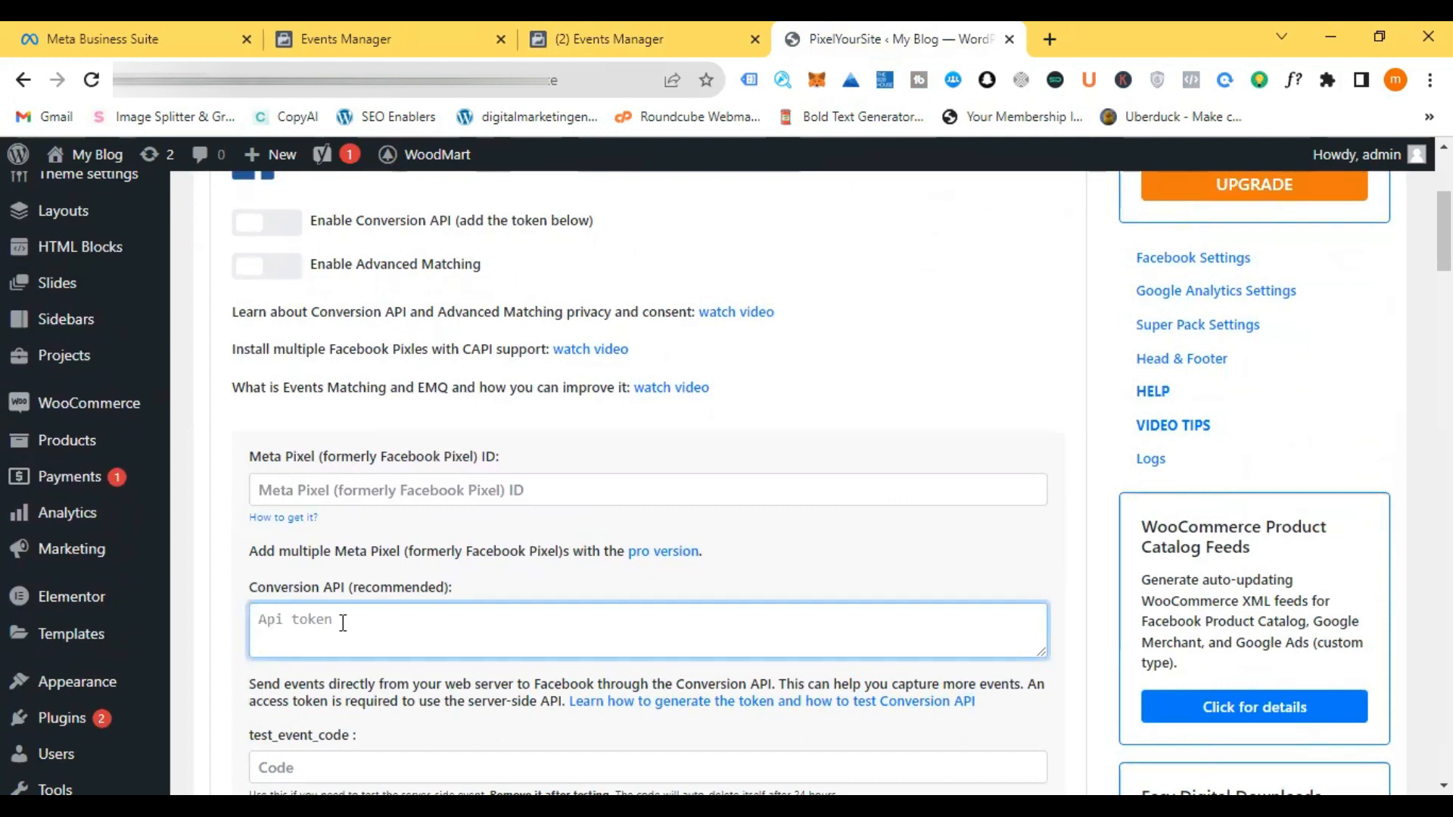
{"action": "key", "text": "ctrl+v"}
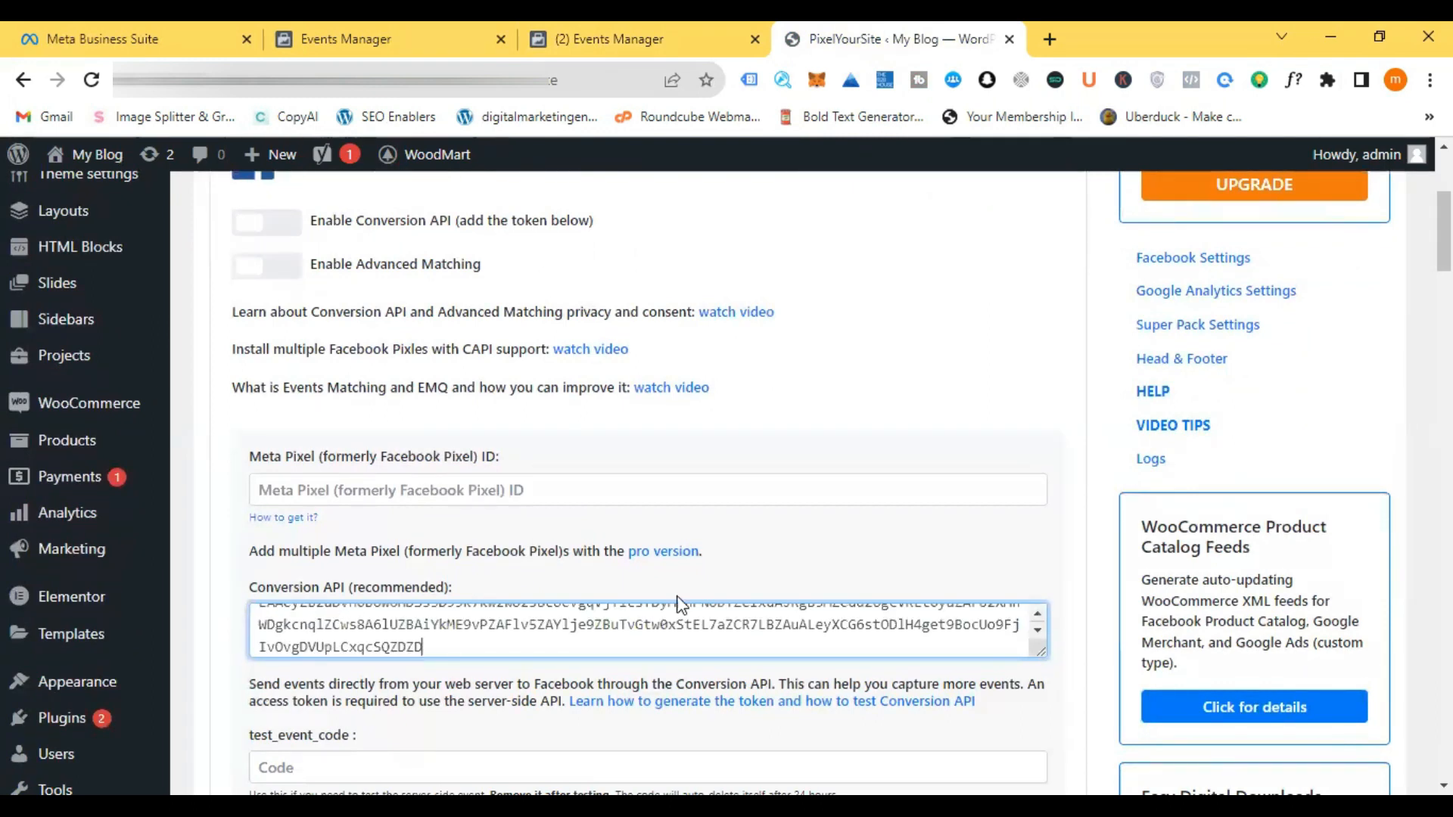
{"action": "left_click", "coordinate": [785, 583]}
{"action": "scroll", "coordinate": [959, 522], "scroll_direction": "down", "scroll_amount": 5}
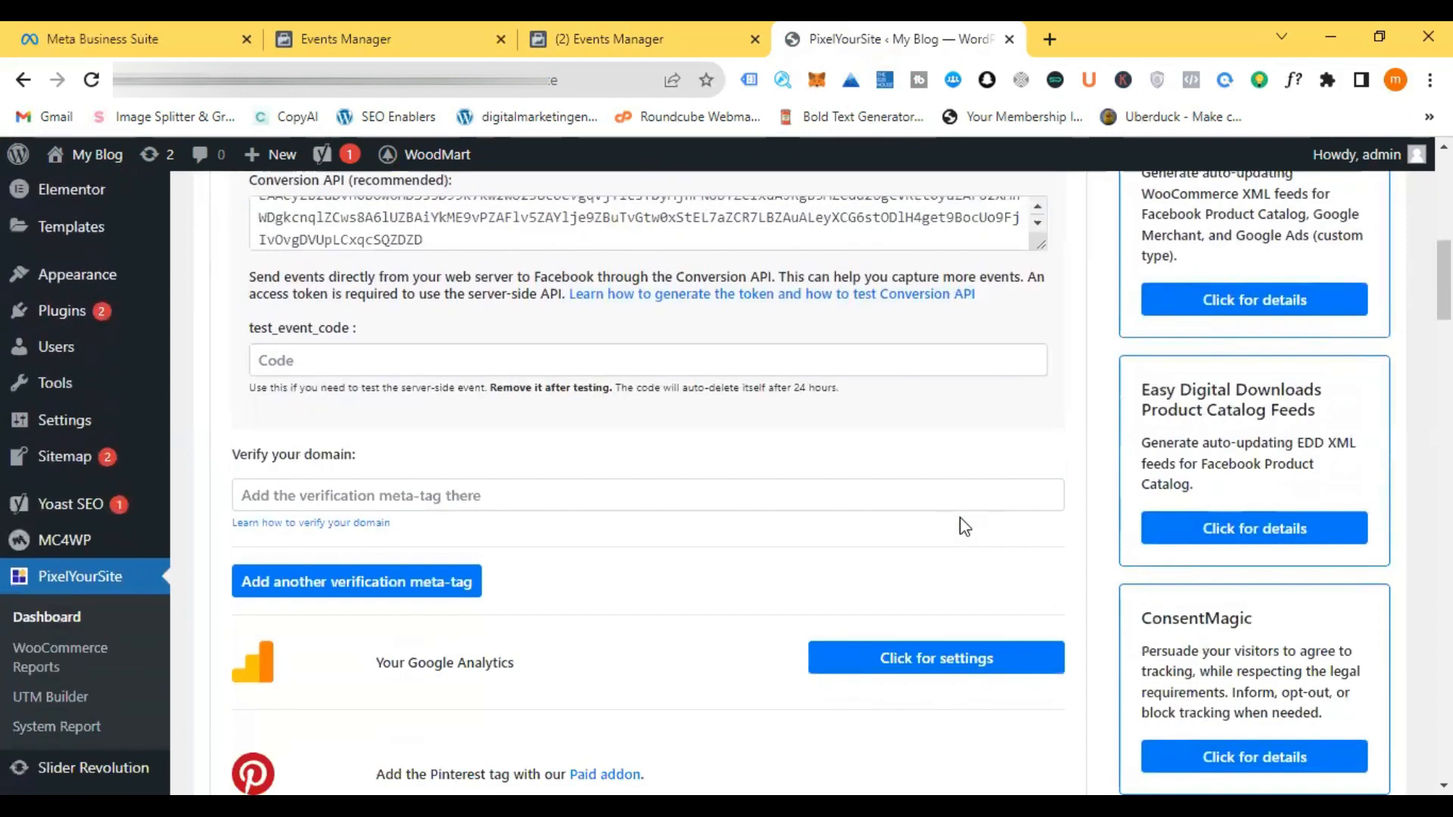
{"action": "scroll", "coordinate": [961, 522], "scroll_direction": "down", "scroll_amount": 20}
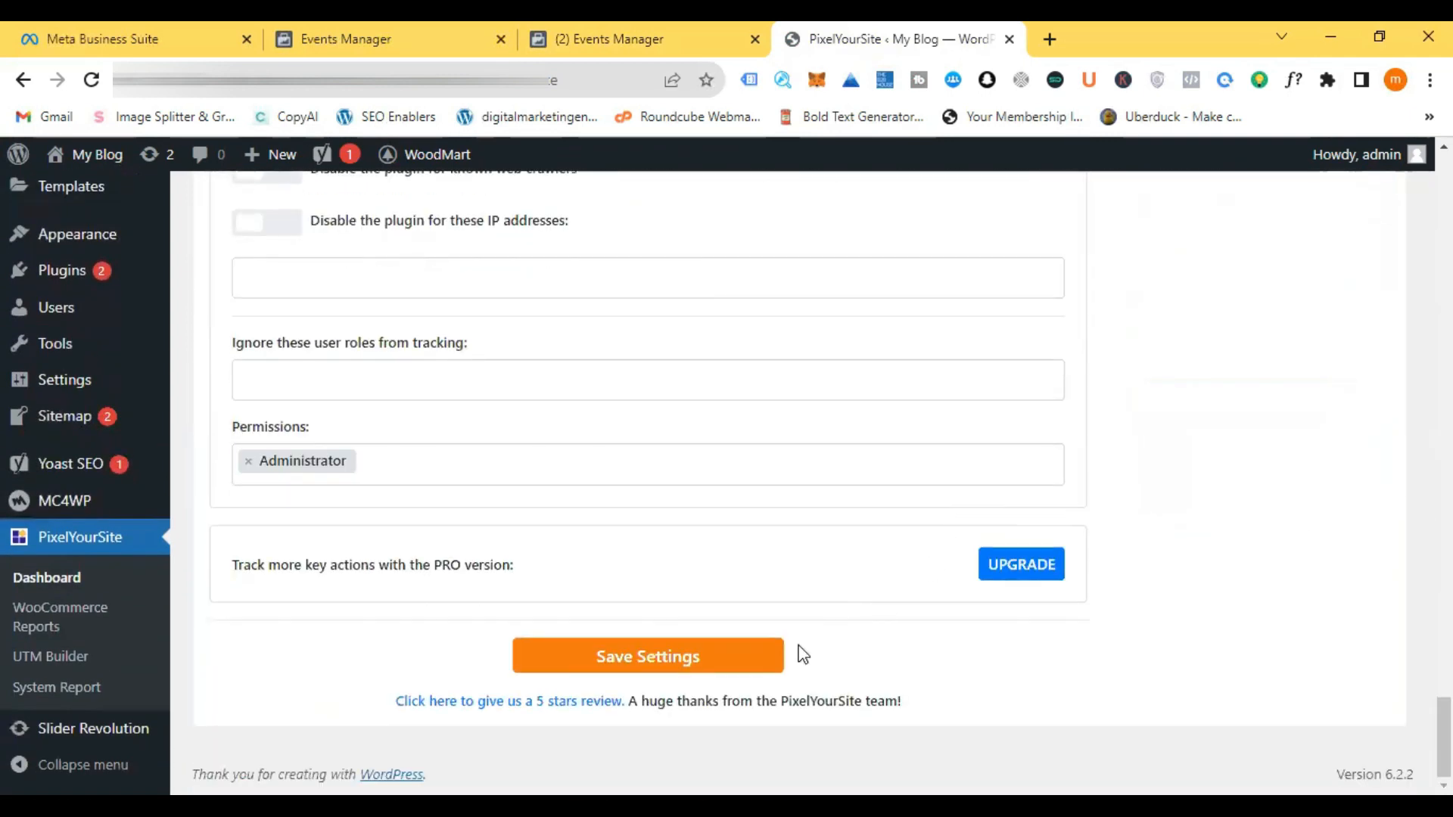
{"action": "left_click", "coordinate": [663, 664]}
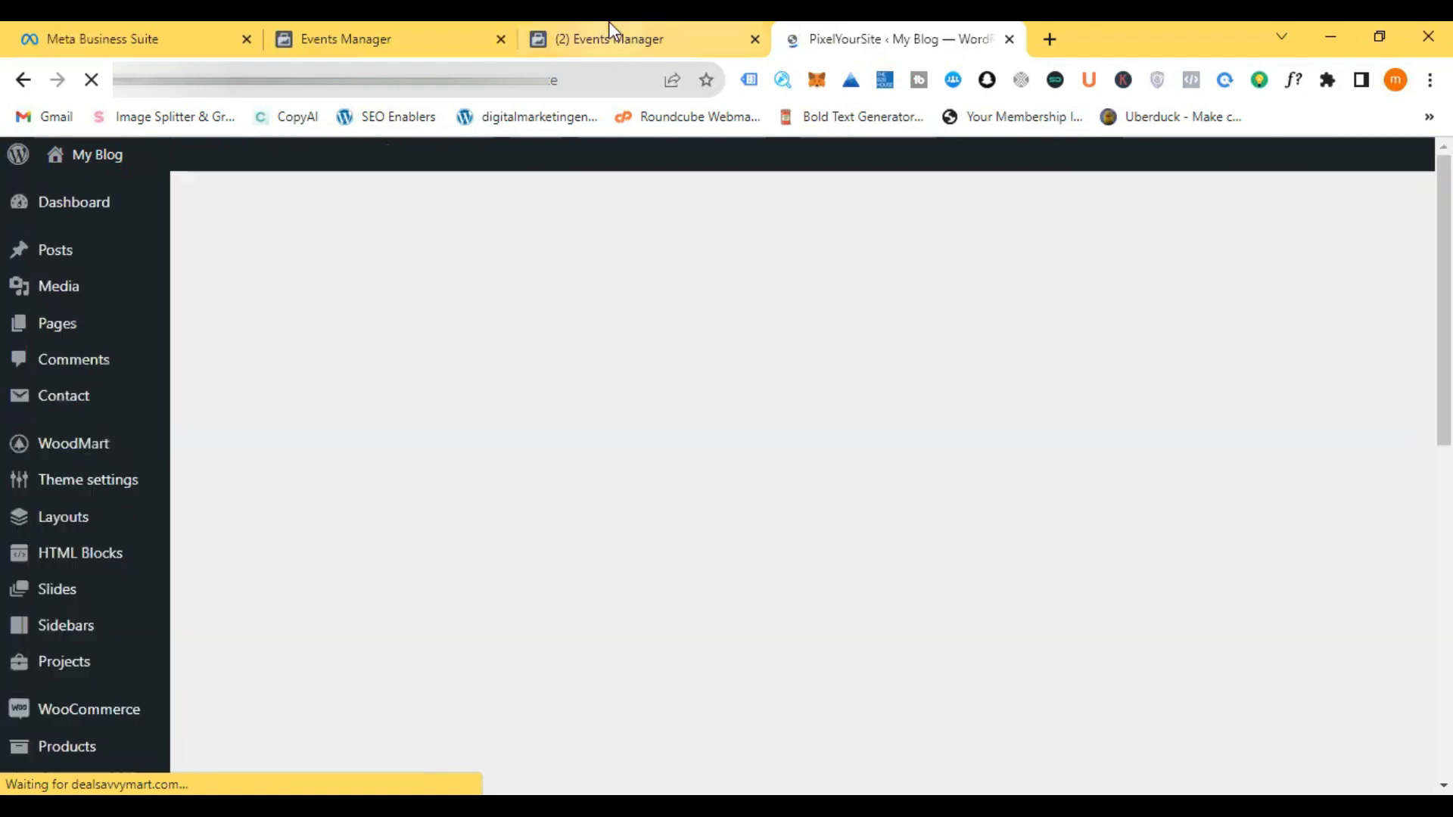
Step: Return to the Conversions API implementation guide in Events Manager and finish the implementation
{"action": "left_click", "coordinate": [608, 24]}
{"action": "scroll", "coordinate": [793, 507], "scroll_direction": "down", "scroll_amount": 1}
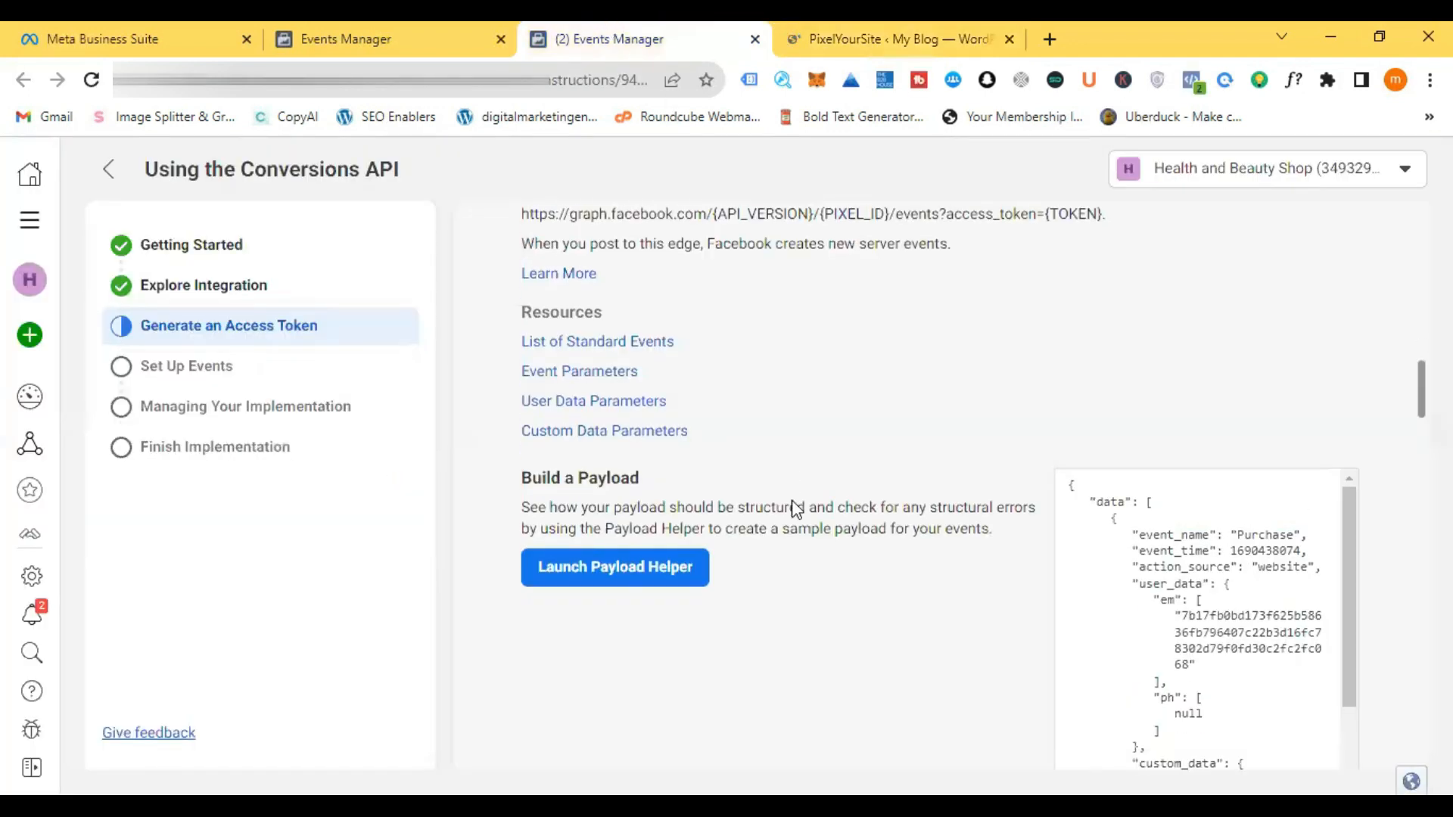
{"action": "scroll", "coordinate": [796, 508], "scroll_direction": "down", "scroll_amount": 20}
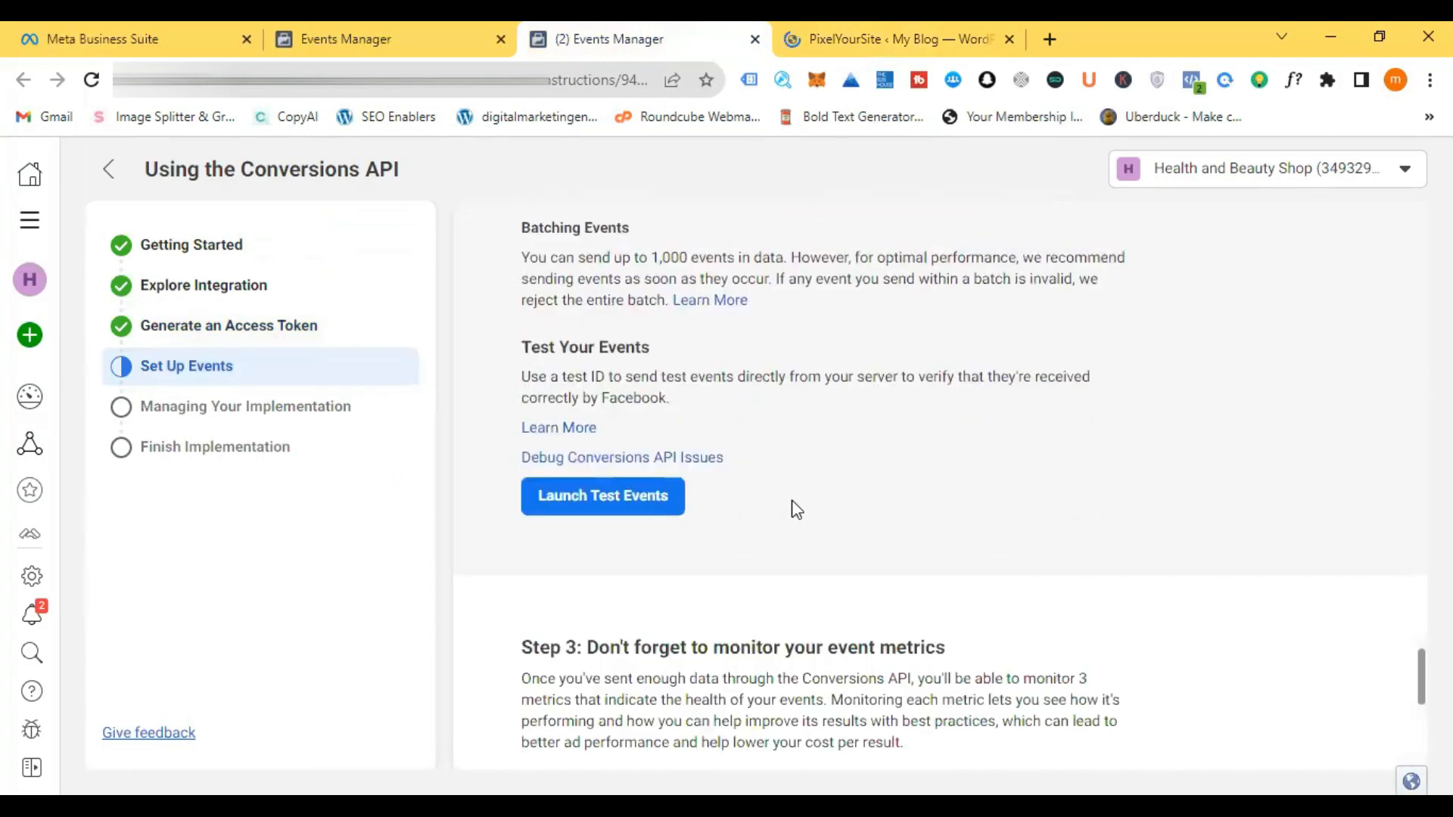
{"action": "scroll", "coordinate": [794, 508], "scroll_direction": "down", "scroll_amount": 10}
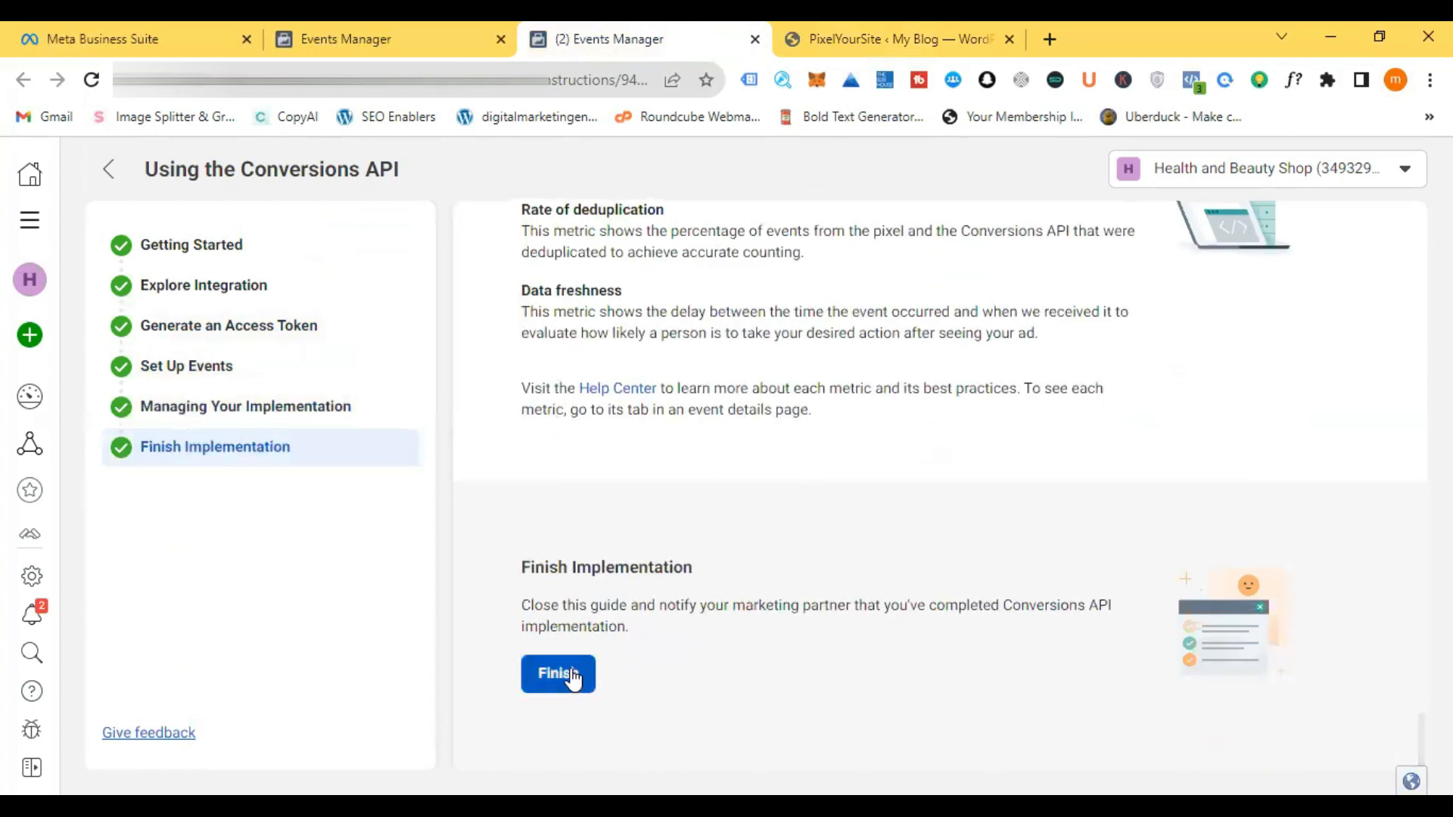
{"action": "left_click", "coordinate": [560, 674]}
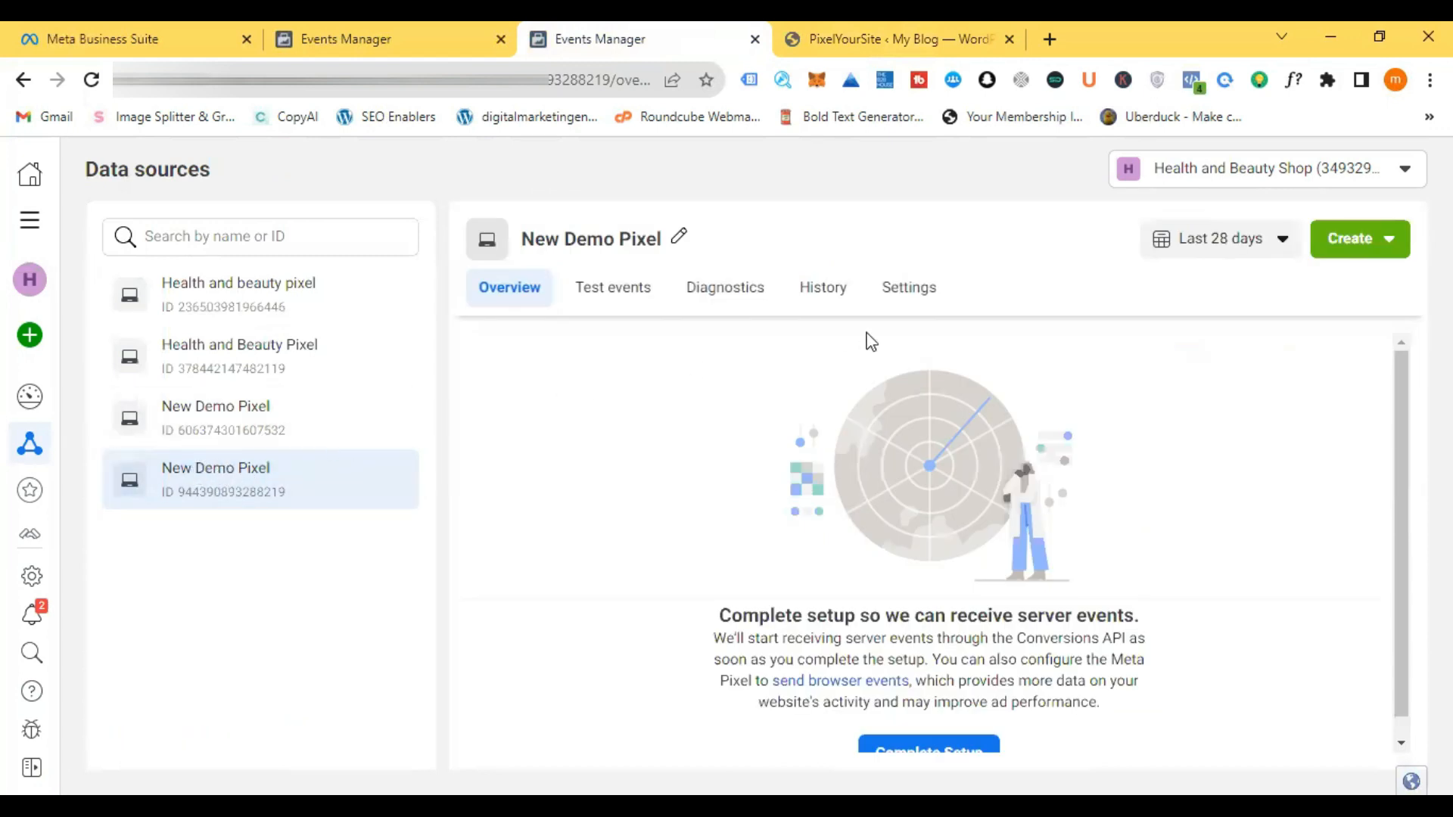
Step: Copy the pixel ID from the settings of the selected New Demo Pixel
{"action": "left_click", "coordinate": [933, 304]}
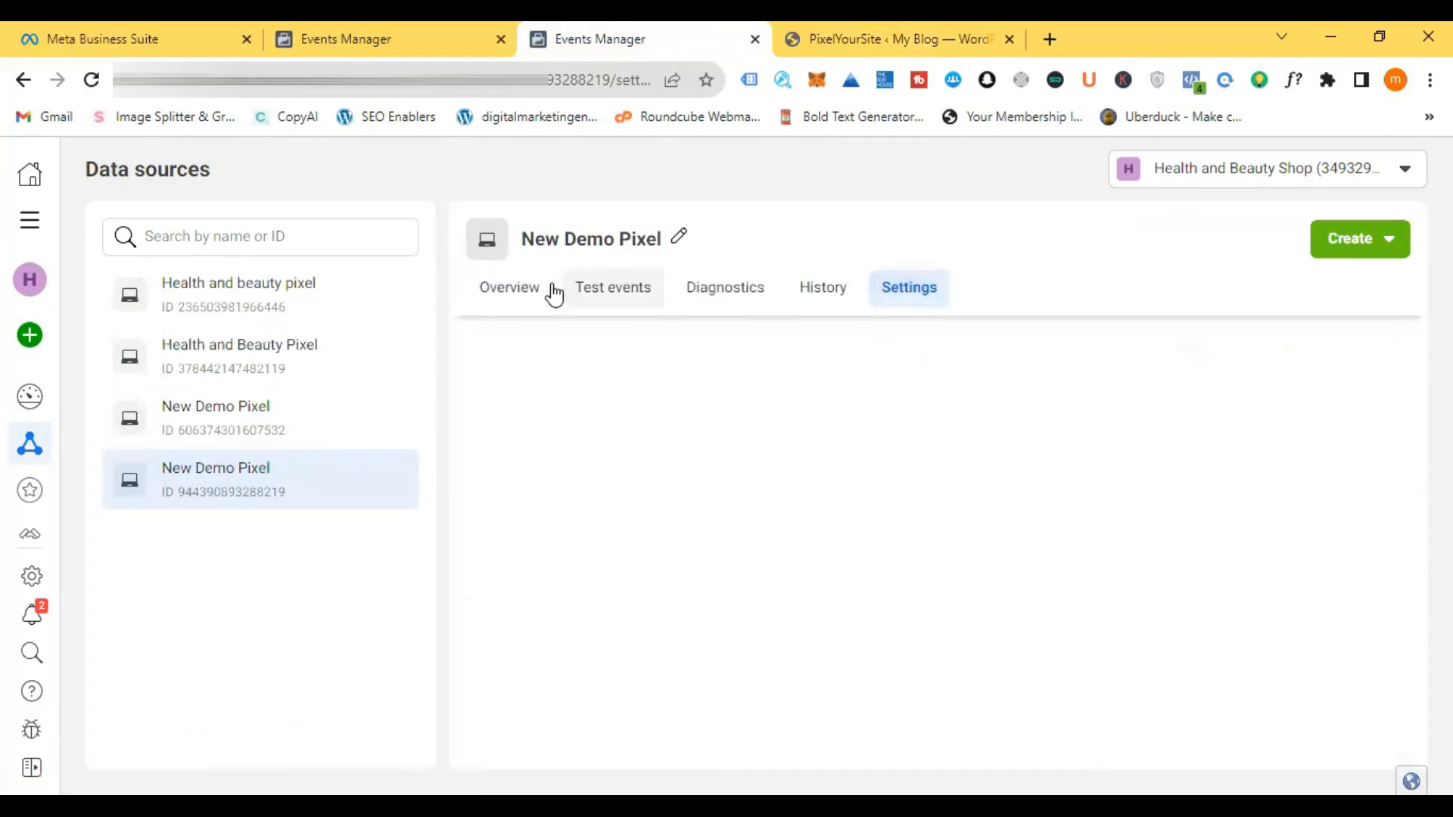
{"action": "left_click", "coordinate": [518, 296]}
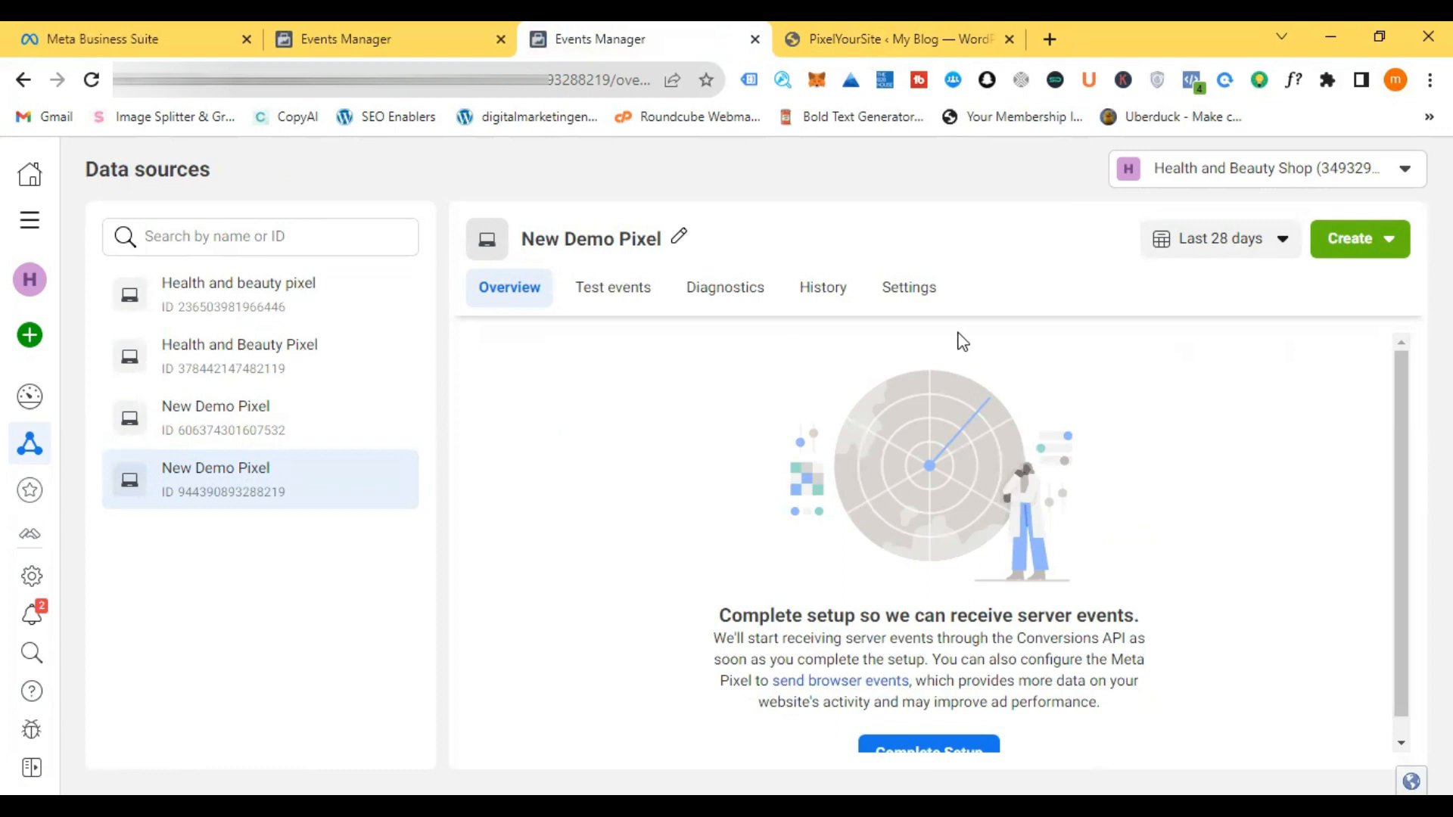
{"action": "left_click", "coordinate": [910, 299]}
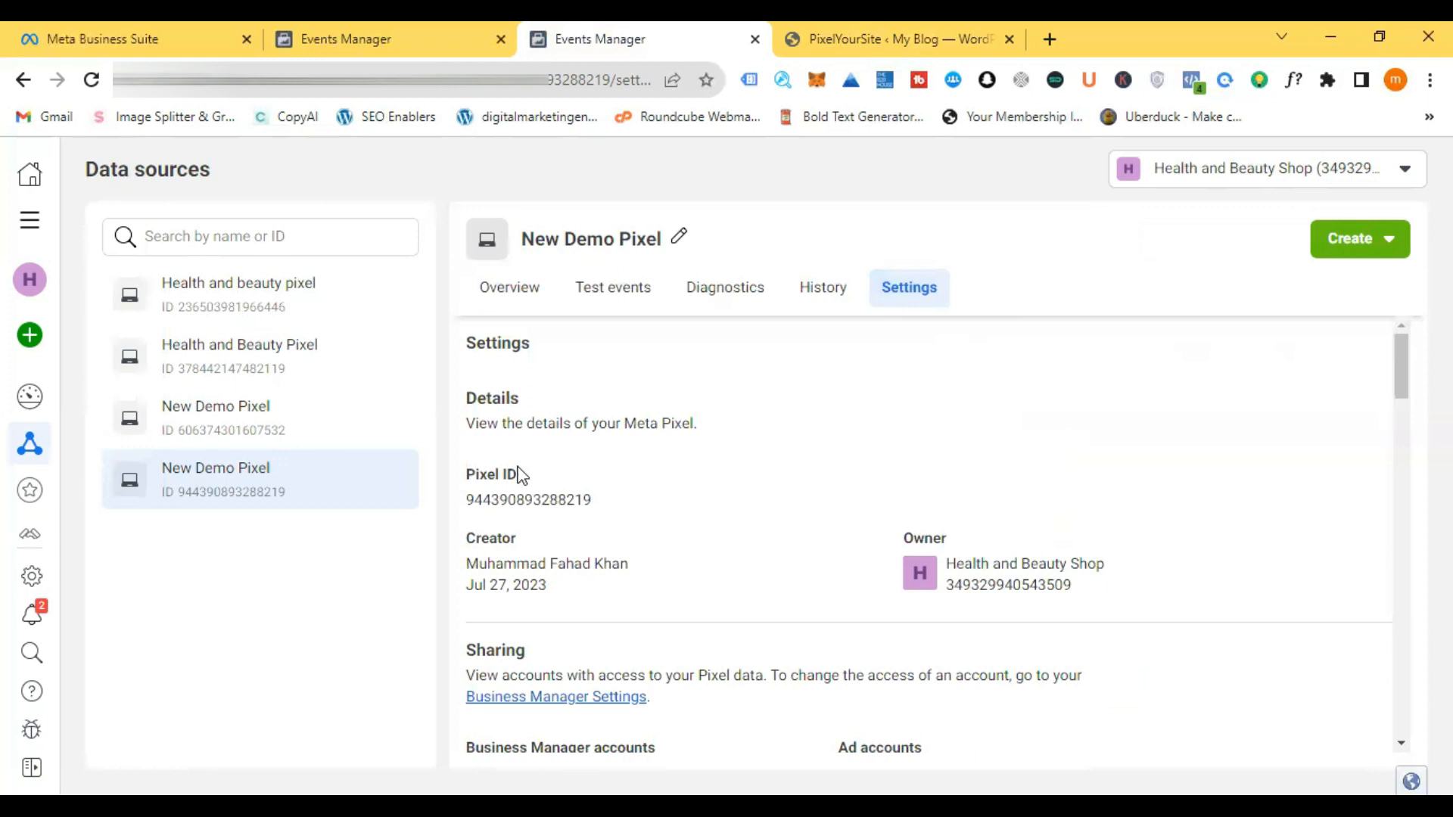
{"action": "left_click_drag", "start_coordinate": [522, 479], "coordinate": [465, 476]}
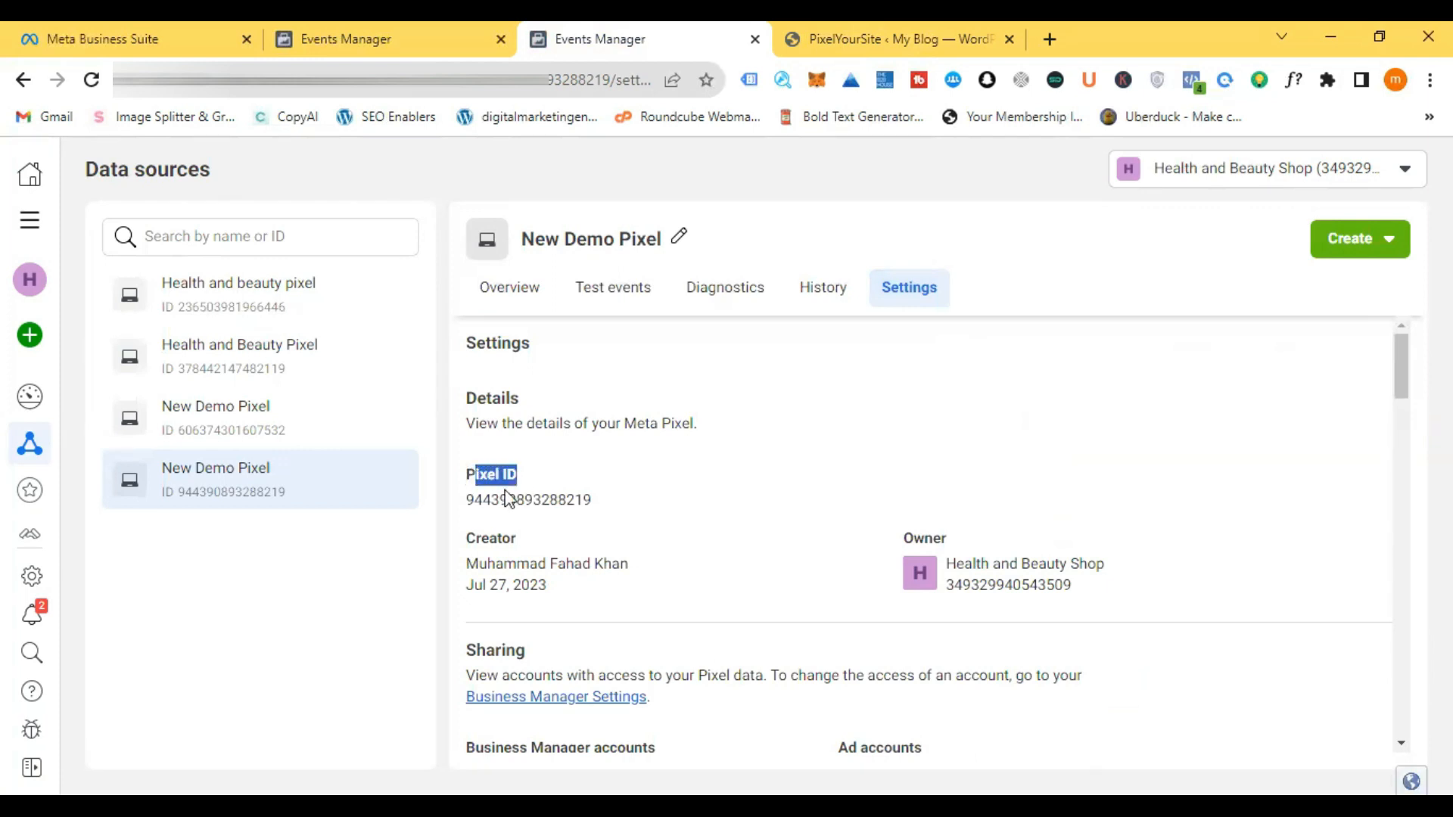
{"action": "left_click", "coordinate": [558, 512]}
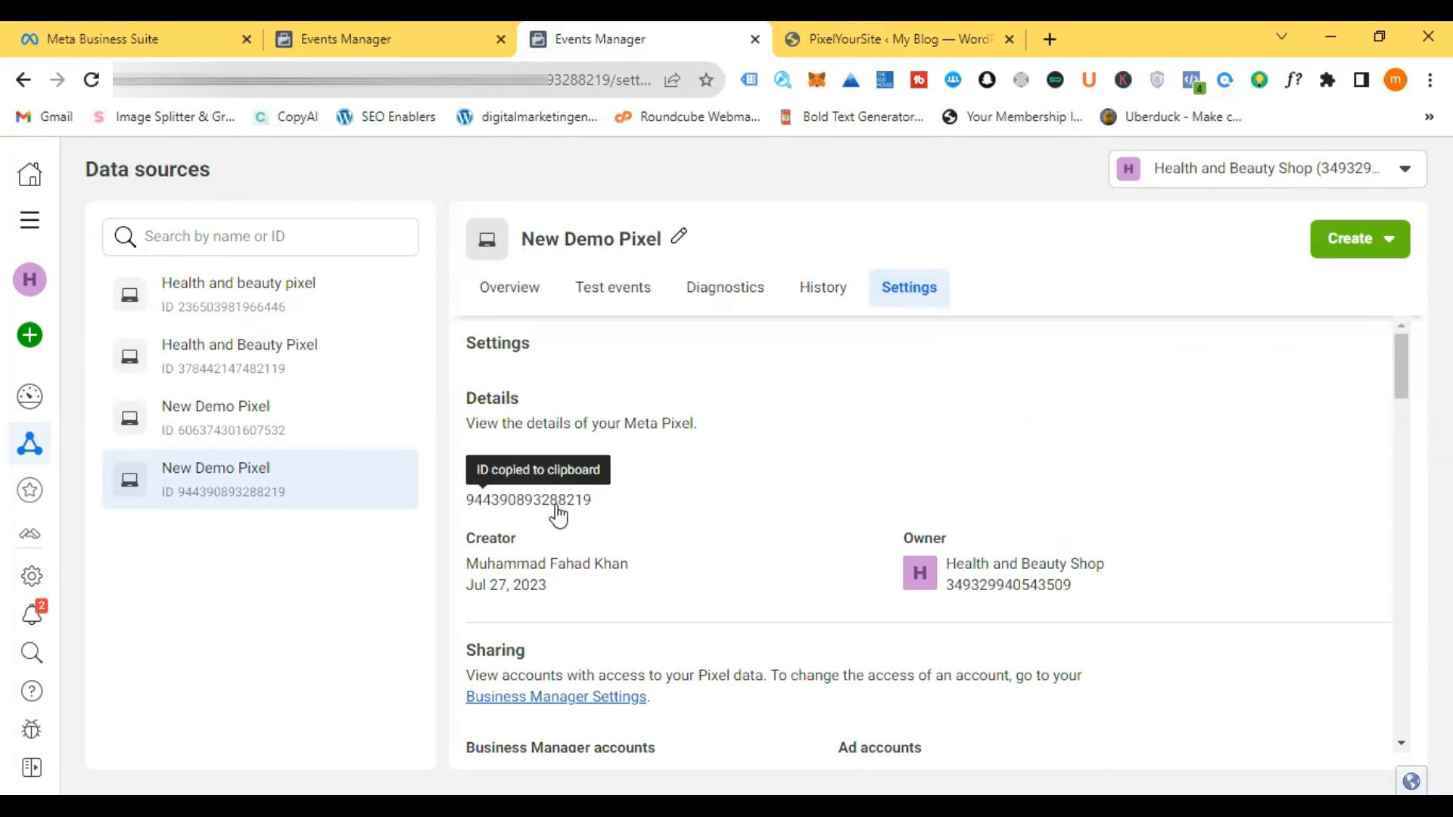
Step: Paste the copied pixel ID into the Meta Pixel ID field of PixelYourSite's Meta Pixel settings
{"action": "left_click", "coordinate": [881, 30]}
{"action": "left_click", "coordinate": [889, 624]}
{"action": "scroll", "coordinate": [889, 624], "scroll_direction": "down", "scroll_amount": 8}
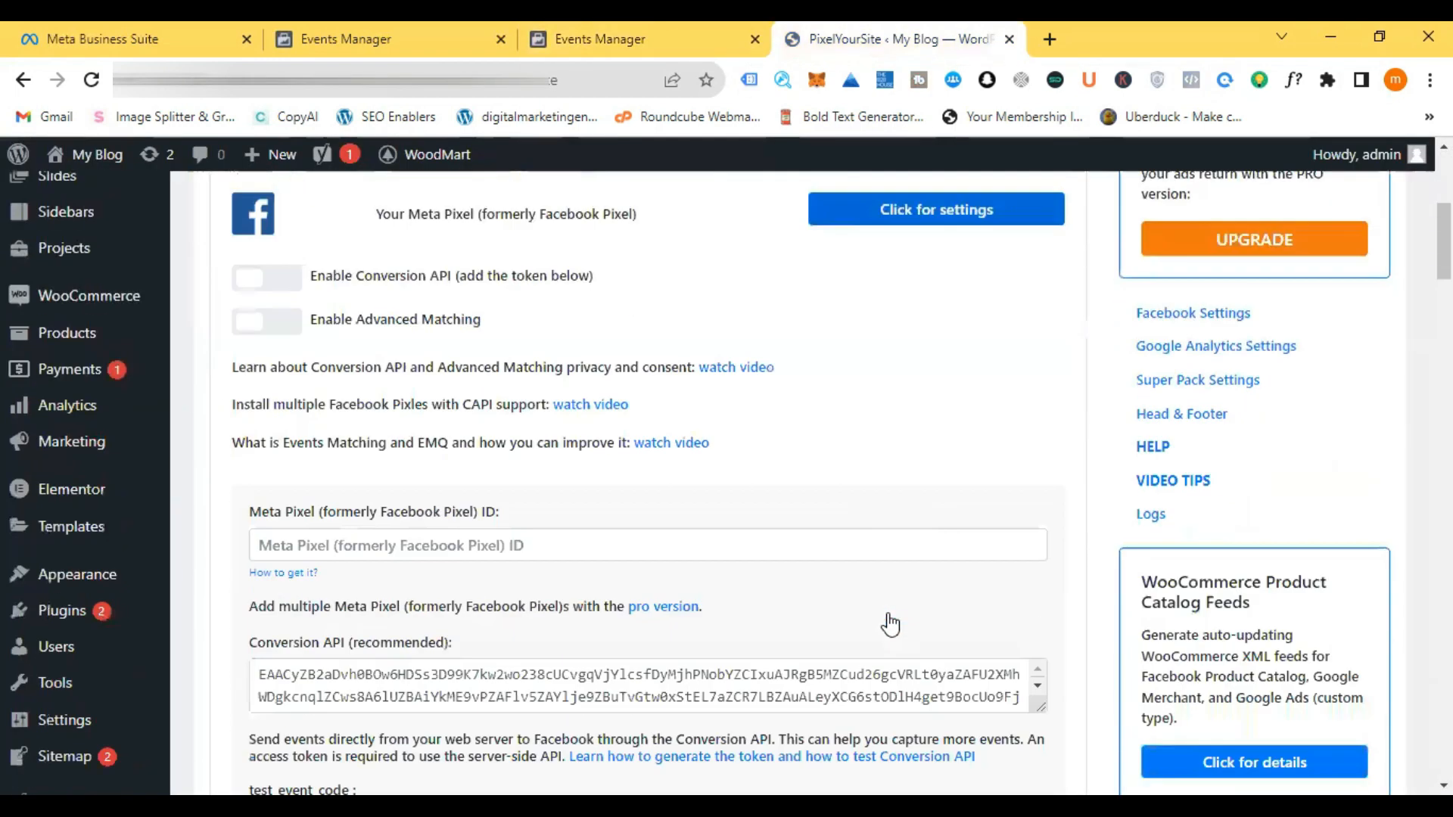
{"action": "left_click", "coordinate": [452, 347]}
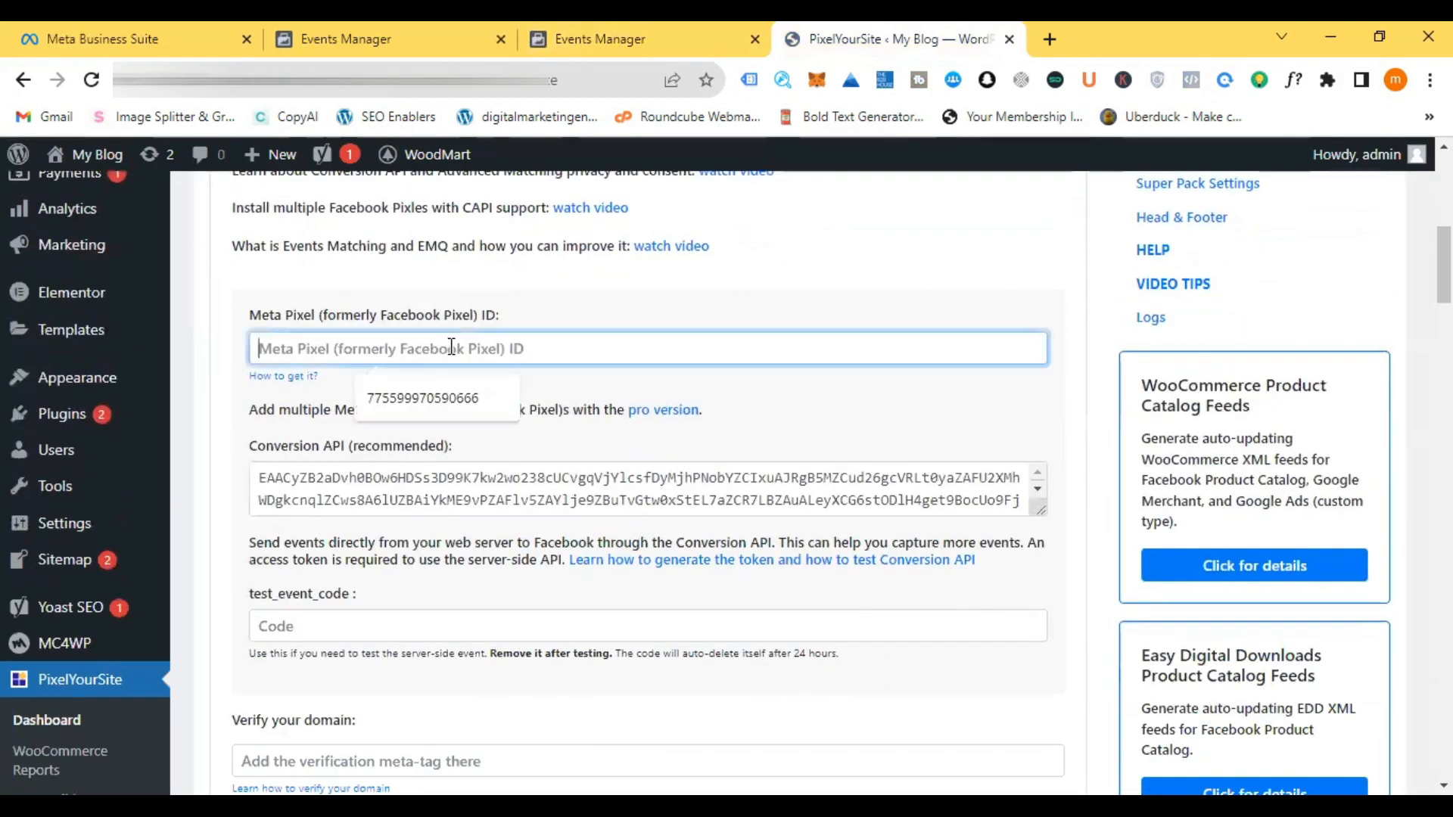
{"action": "left_click", "coordinate": [256, 315]}
{"action": "left_click", "coordinate": [515, 337]}
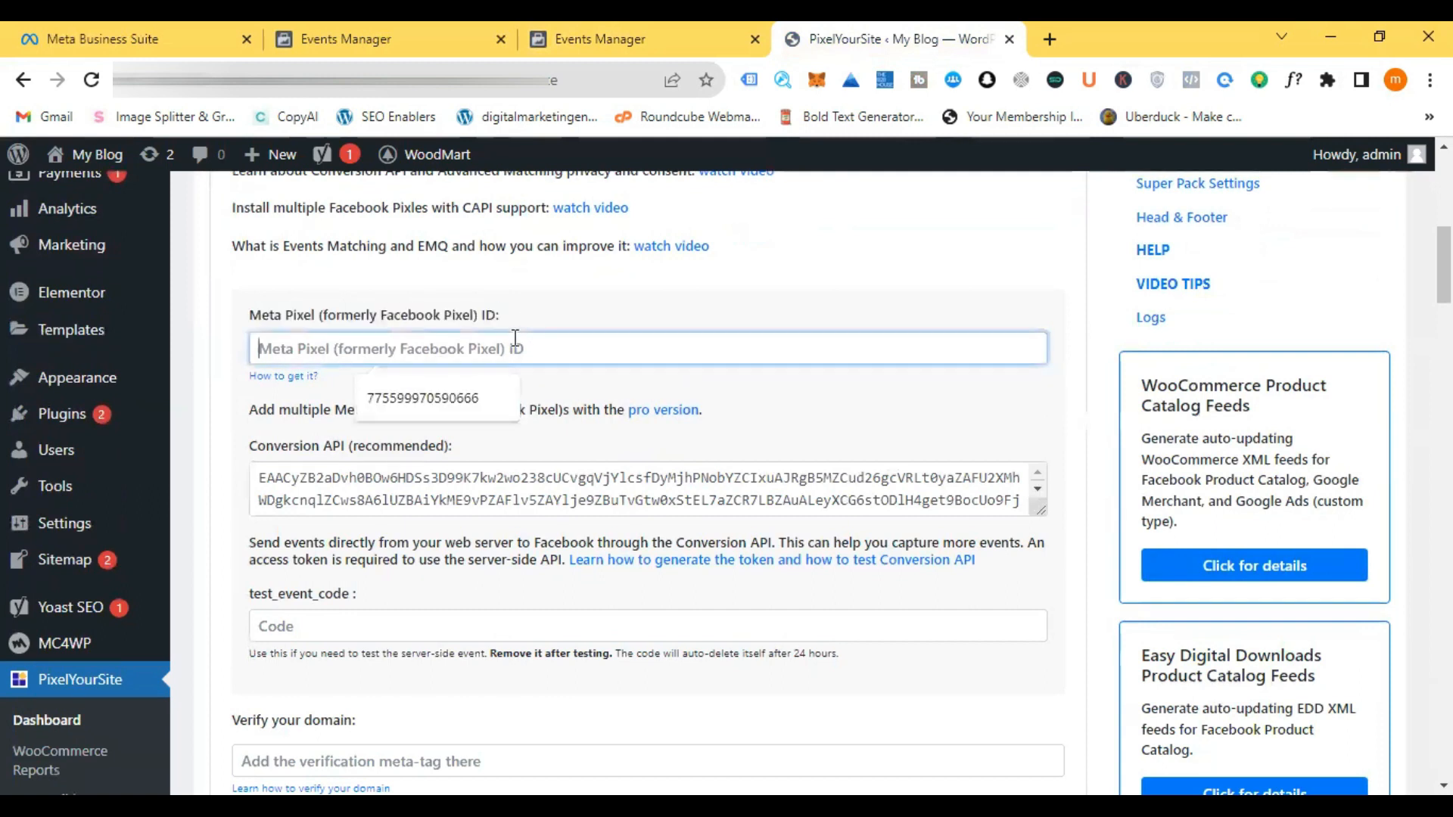
{"action": "key", "text": "ctrl+v"}
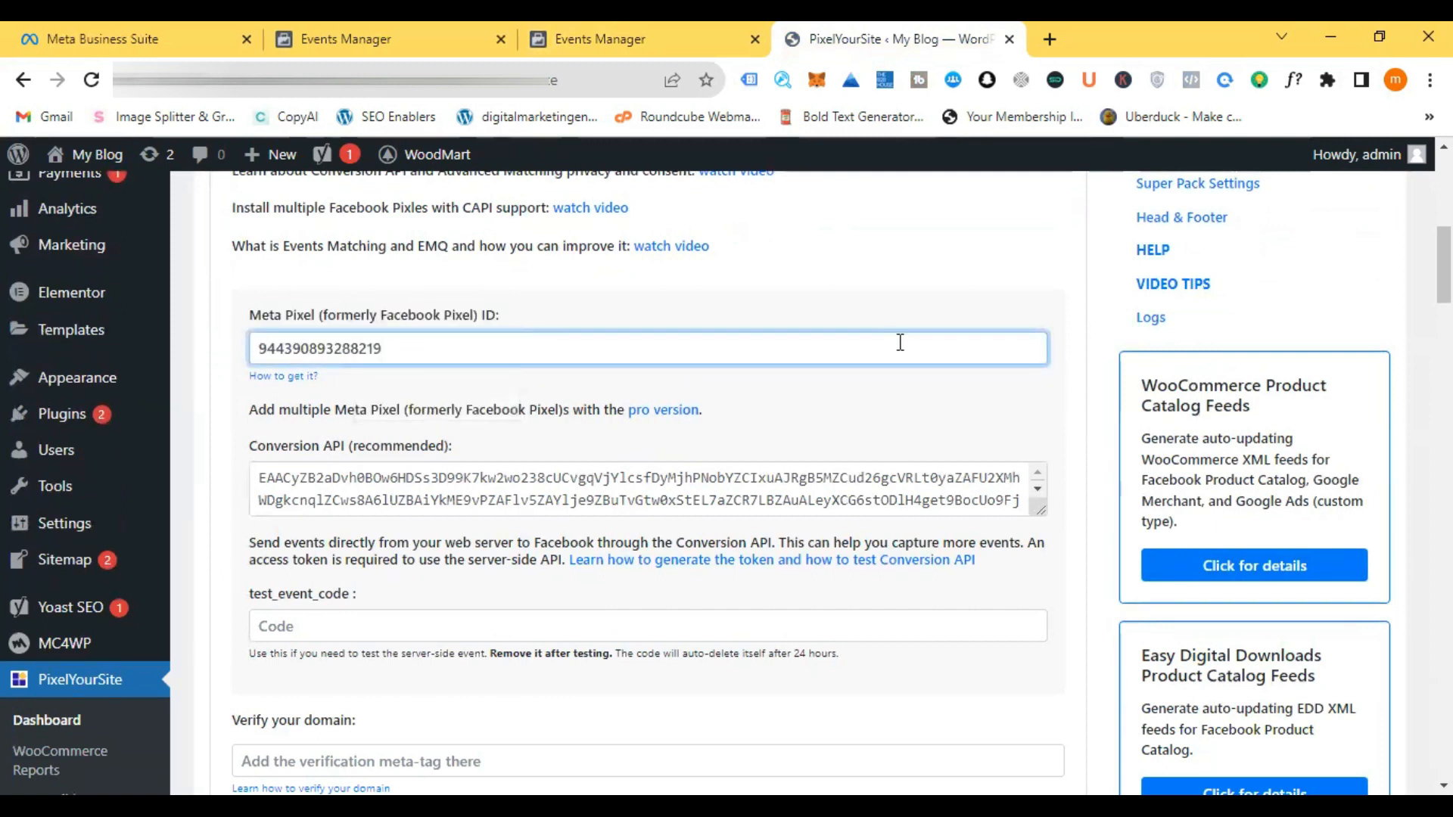
Step: Save the PixelYourSite settings and dismiss the Elementor notice on the reloaded page
{"action": "scroll", "coordinate": [900, 344], "scroll_direction": "down", "scroll_amount": 10}
{"action": "scroll", "coordinate": [900, 348], "scroll_direction": "down", "scroll_amount": 10}
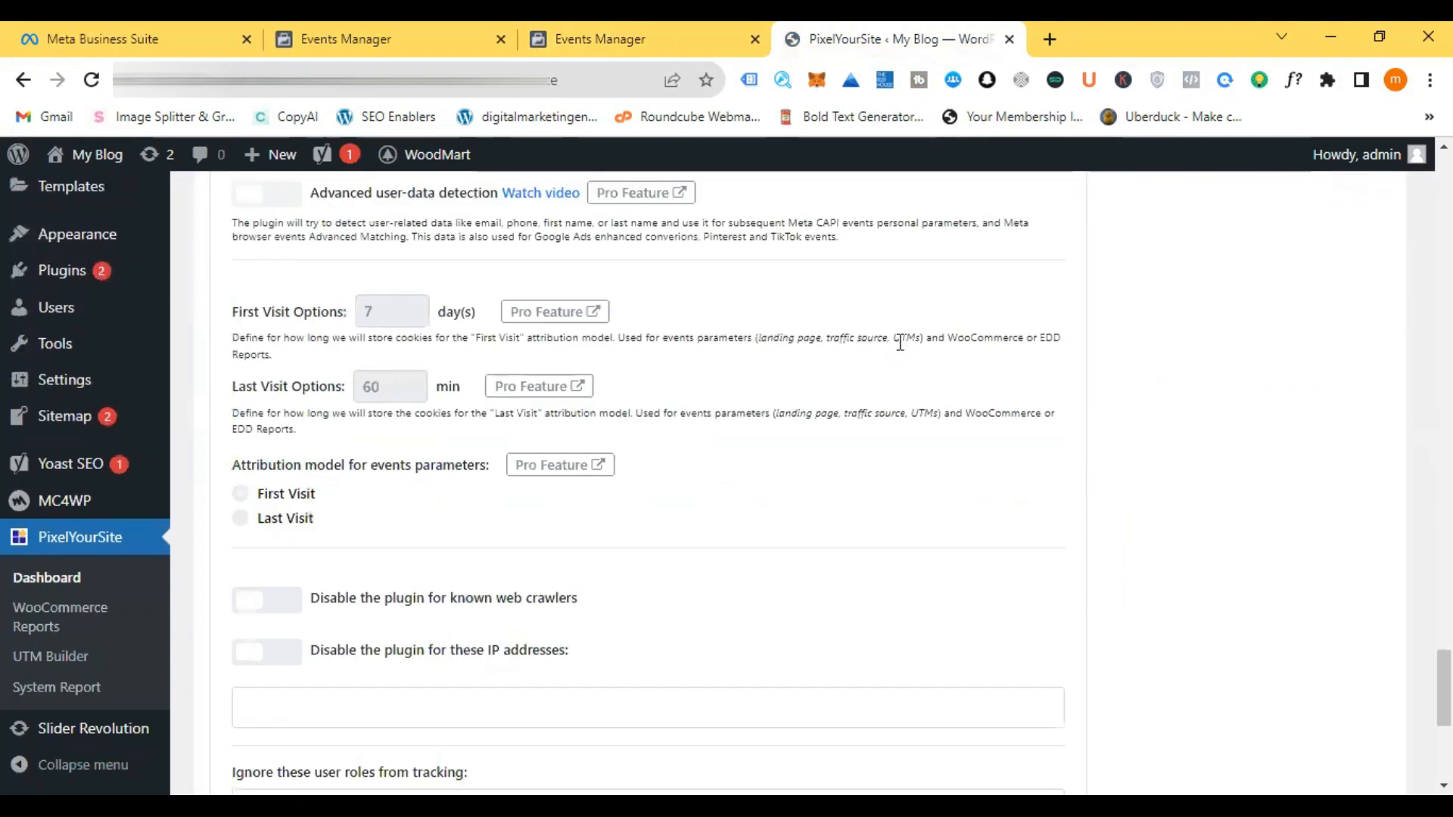
{"action": "left_click", "coordinate": [656, 652]}
{"action": "scroll", "coordinate": [826, 443], "scroll_direction": "up", "scroll_amount": 15}
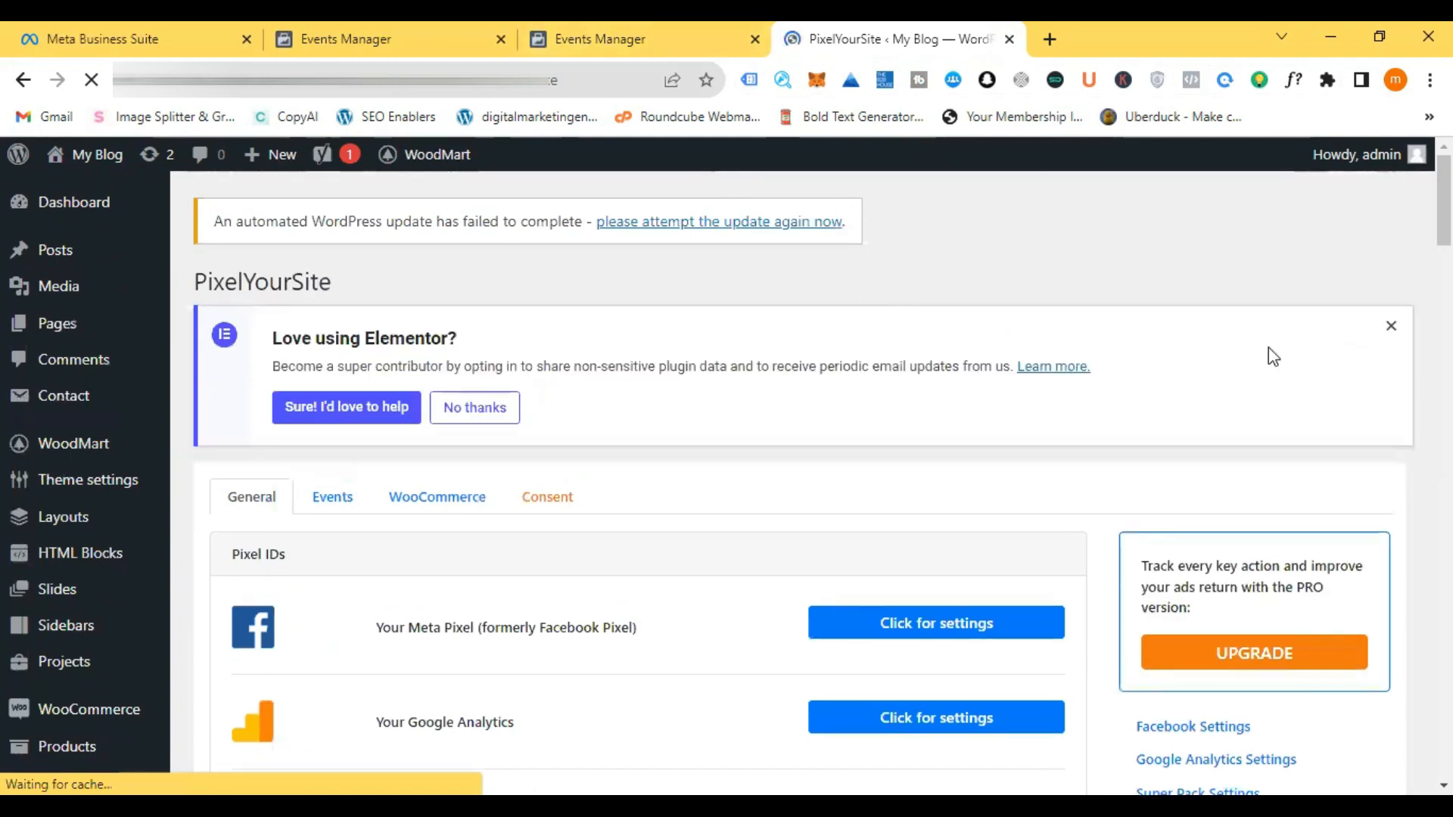
{"action": "left_click", "coordinate": [1390, 329]}
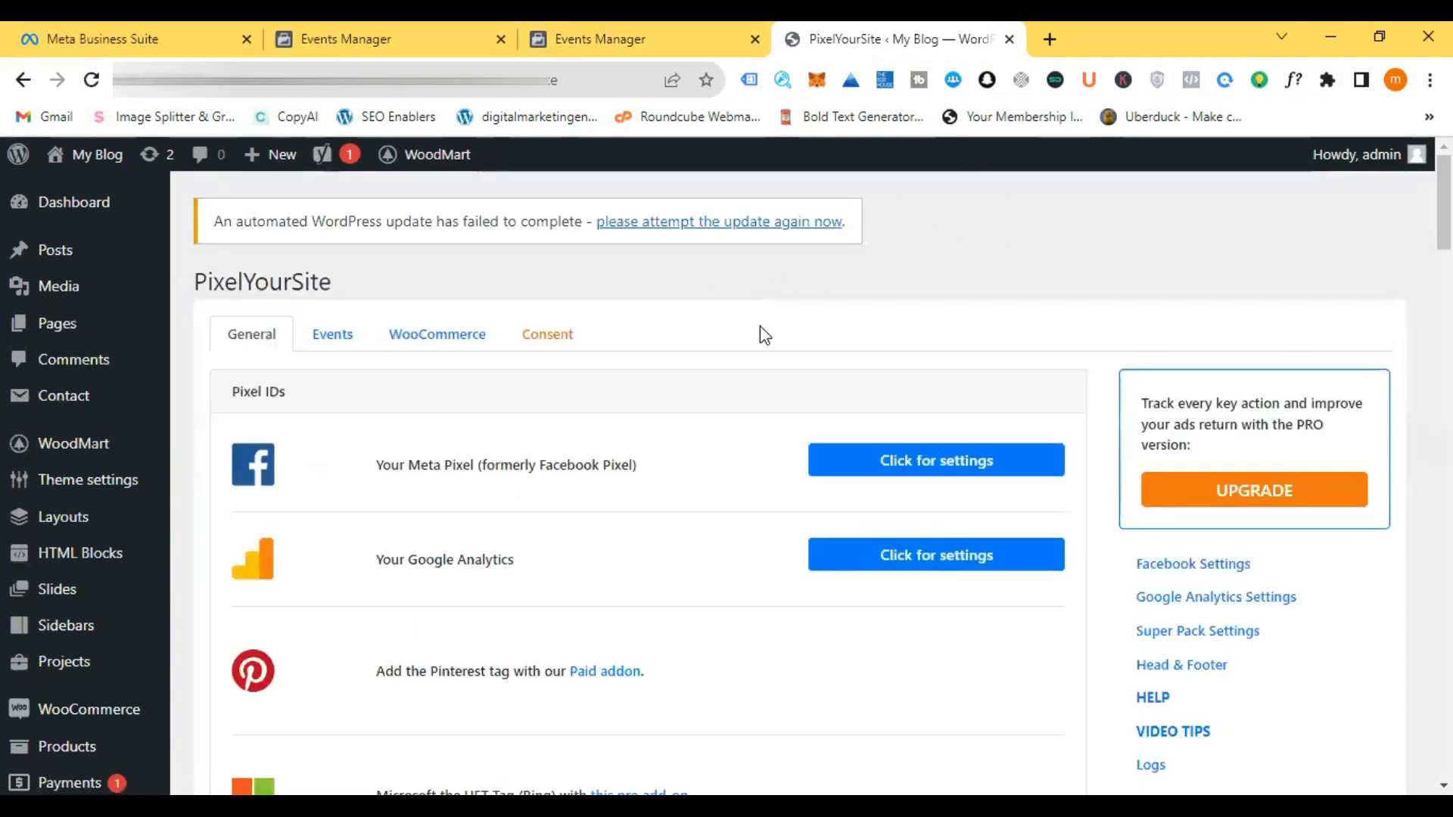
Step: Reload Events Manager and open the event testing instructions for the selected New Demo Pixel
{"action": "left_click", "coordinate": [644, 32]}
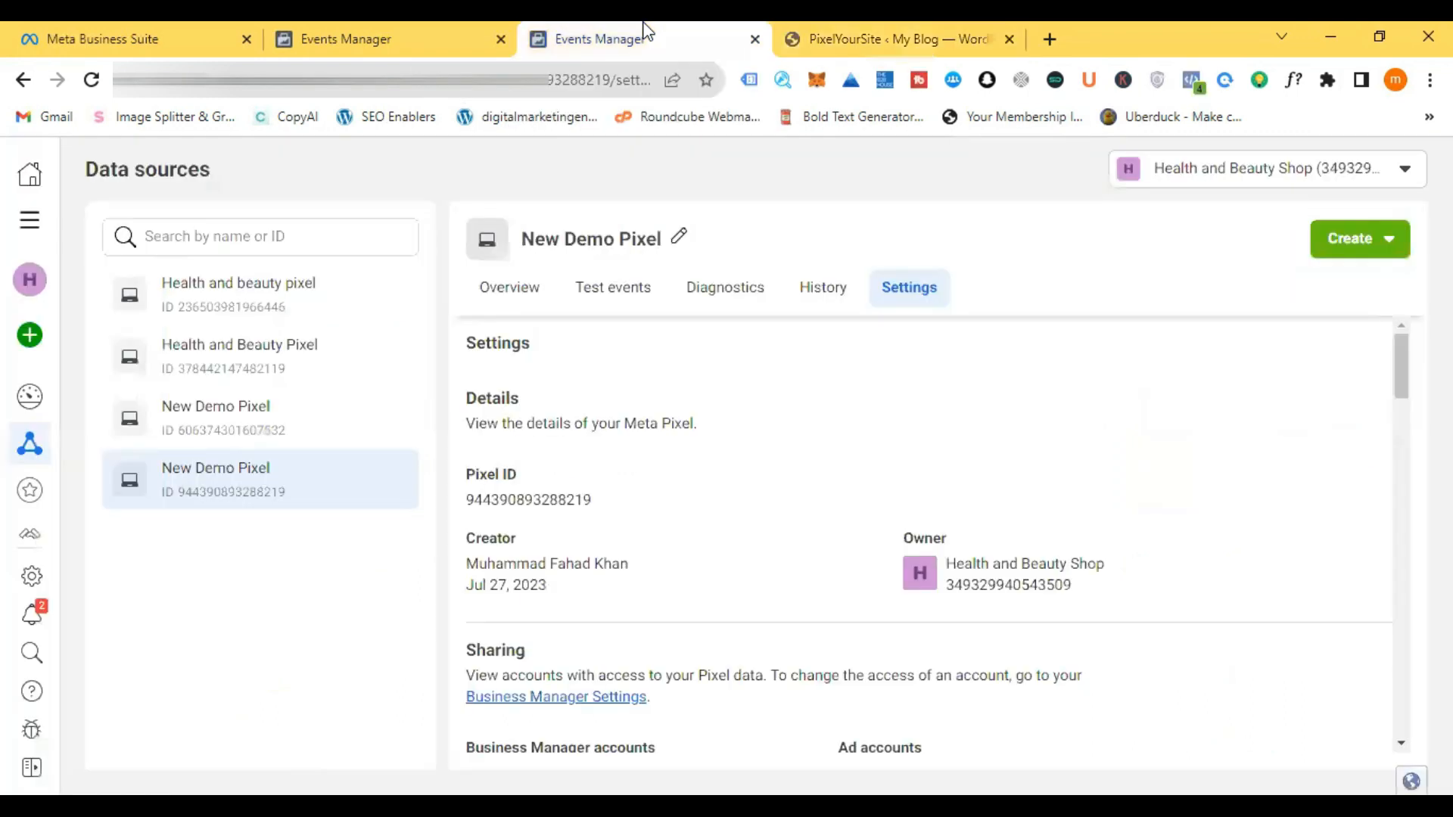
{"action": "left_click", "coordinate": [92, 80]}
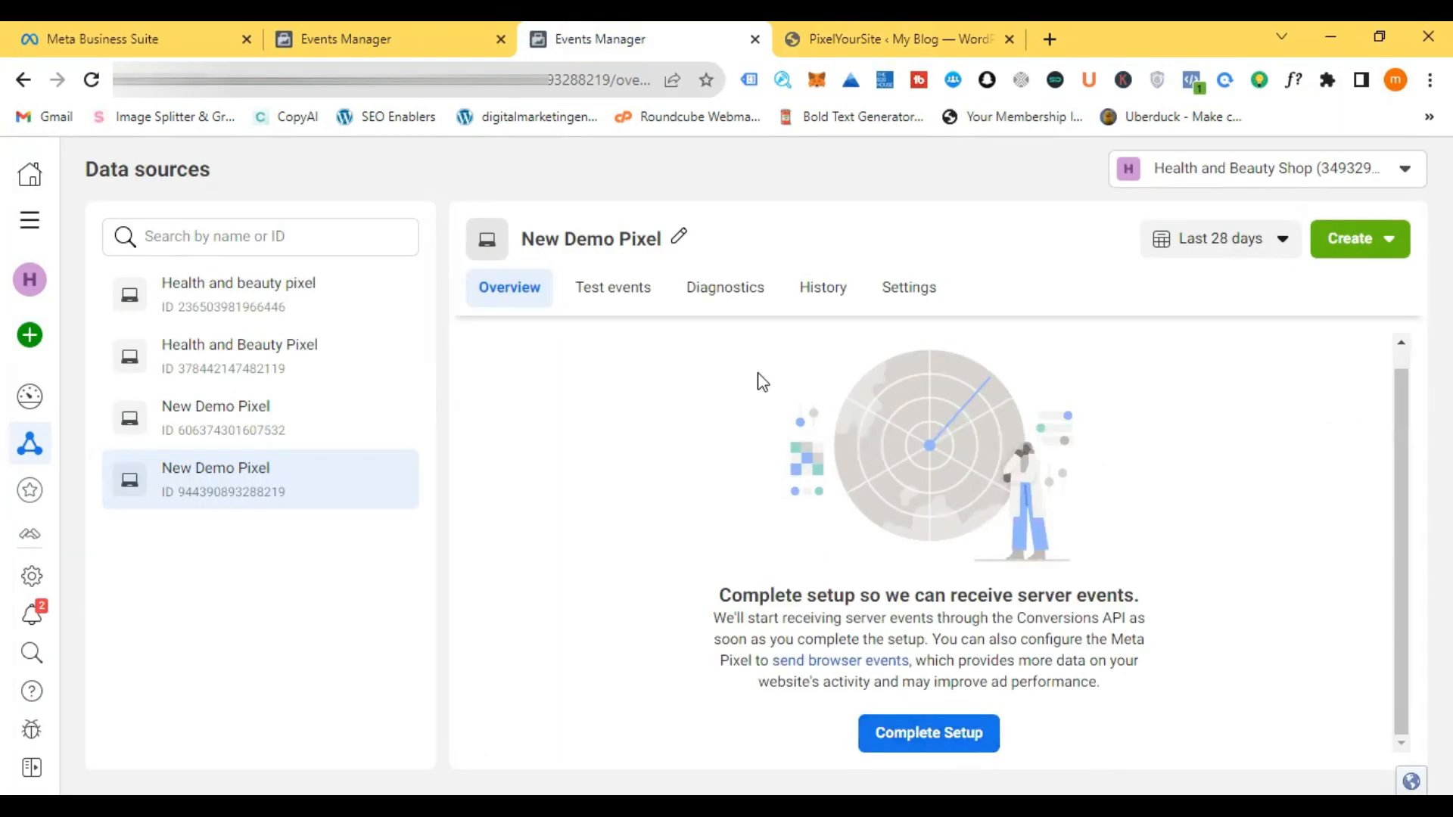
{"action": "left_click", "coordinate": [636, 300]}
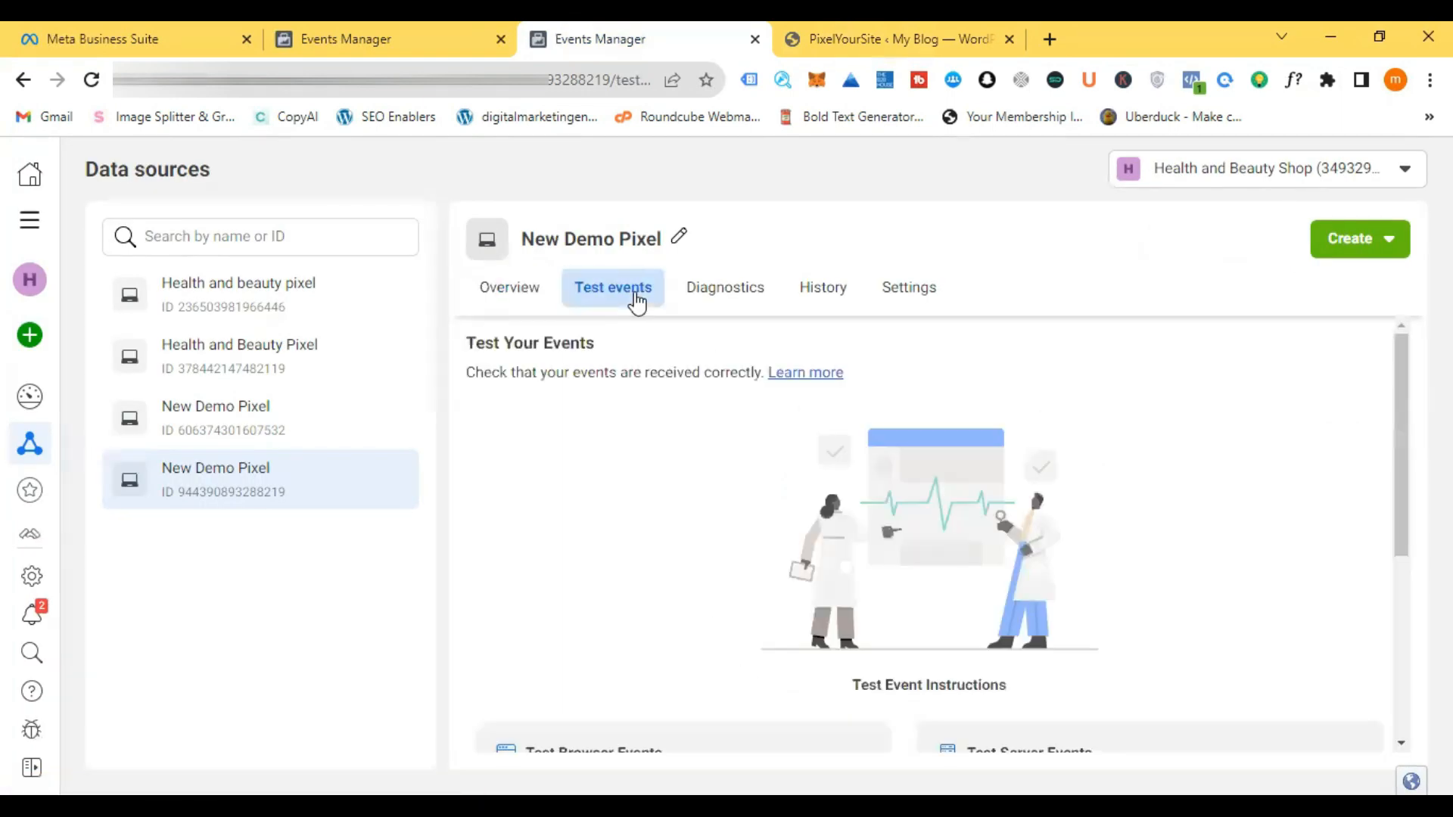
{"action": "scroll", "coordinate": [761, 498], "scroll_direction": "down", "scroll_amount": 4}
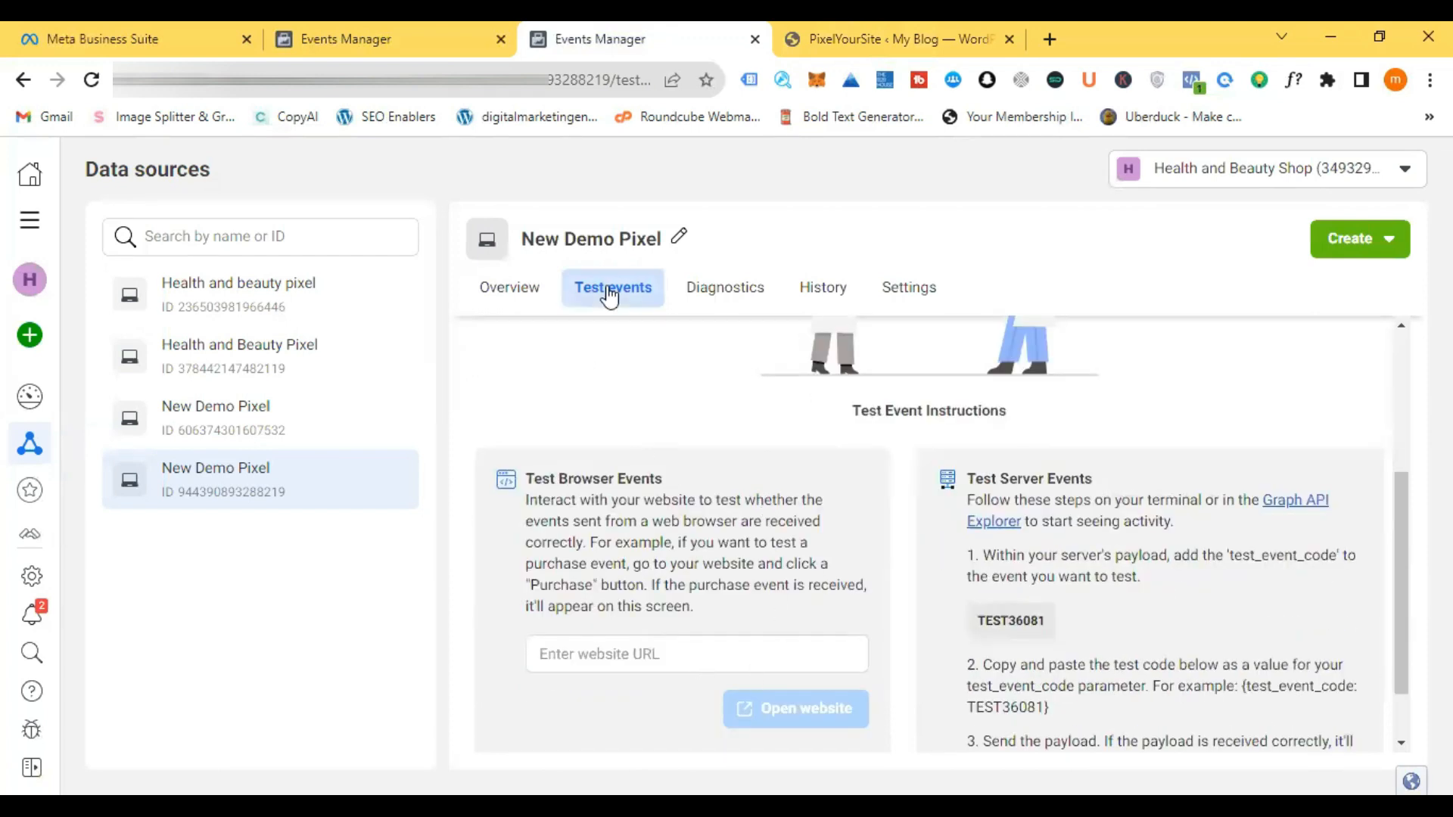
Step: Copy the website's URL from the WordPress page's address, enter it for Test Browser Events, and open the website
{"action": "left_click", "coordinate": [672, 653]}
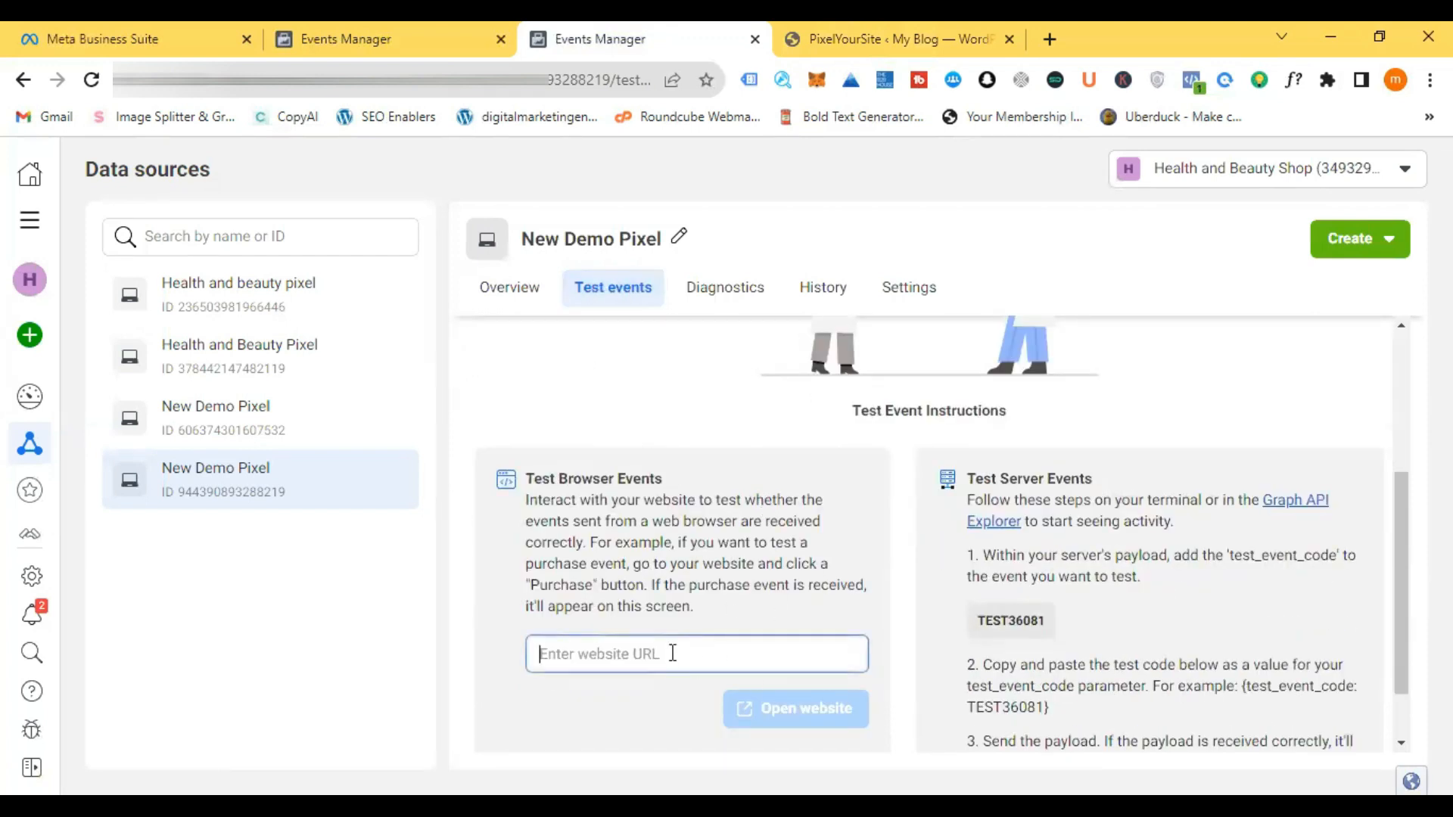
{"action": "key", "text": "ctrl+v"}
{"action": "key", "text": "ctrl+z"}
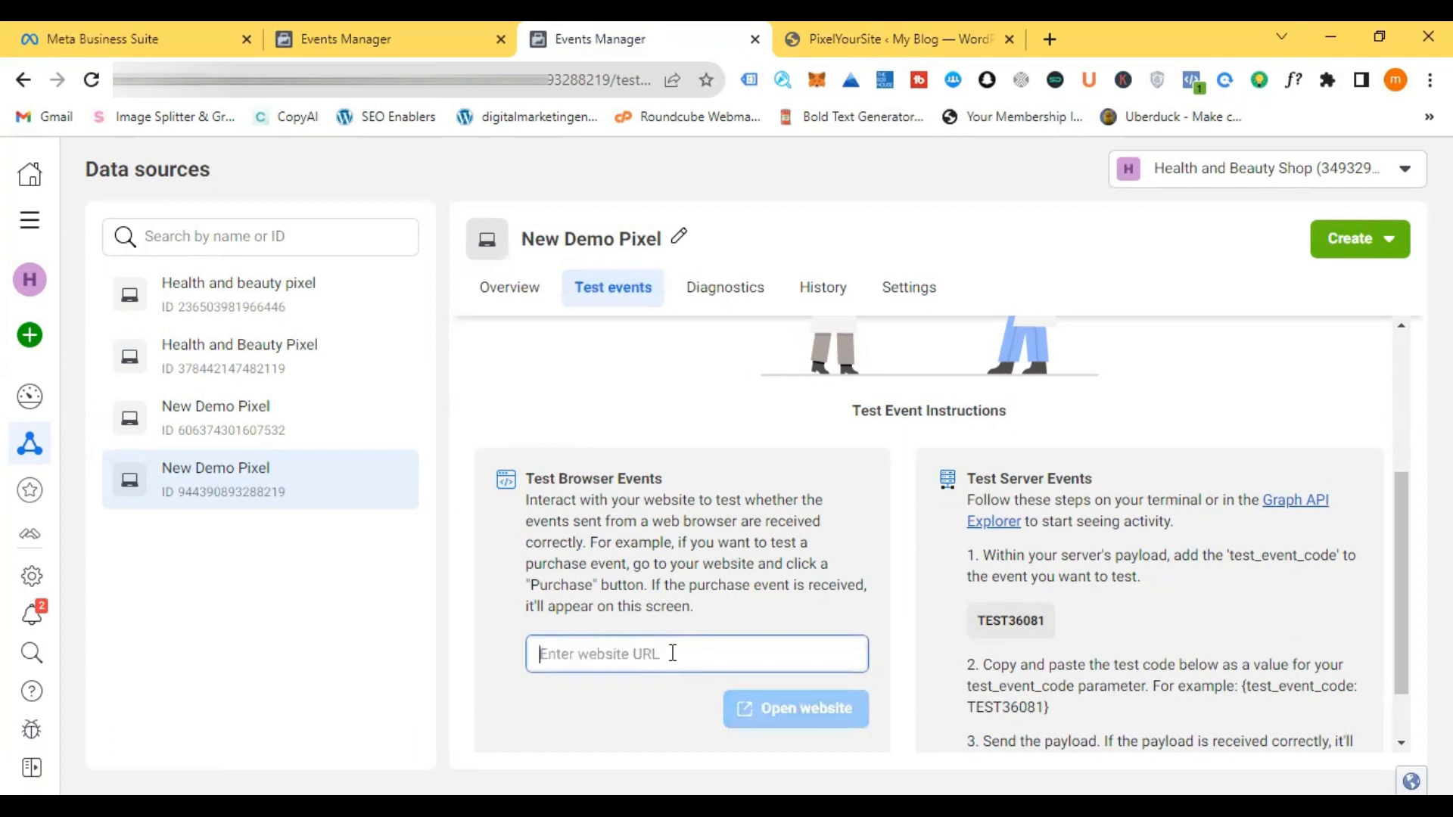
{"action": "left_click", "coordinate": [954, 22]}
{"action": "left_click_drag", "start_coordinate": [350, 80], "coordinate": [63, 74]}
{"action": "left_click", "coordinate": [565, 34]}
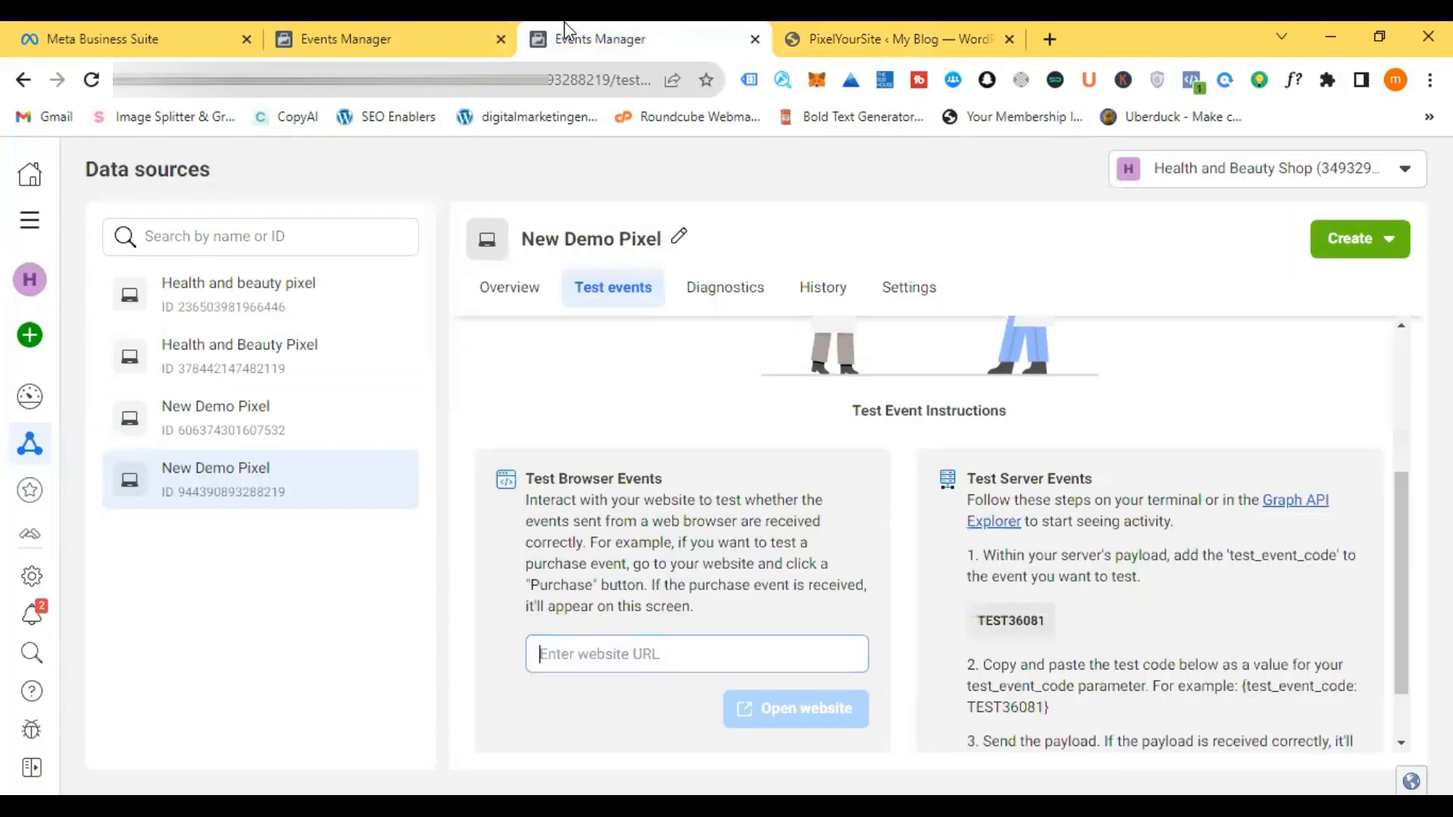
{"action": "key", "text": "ctrl+v"}
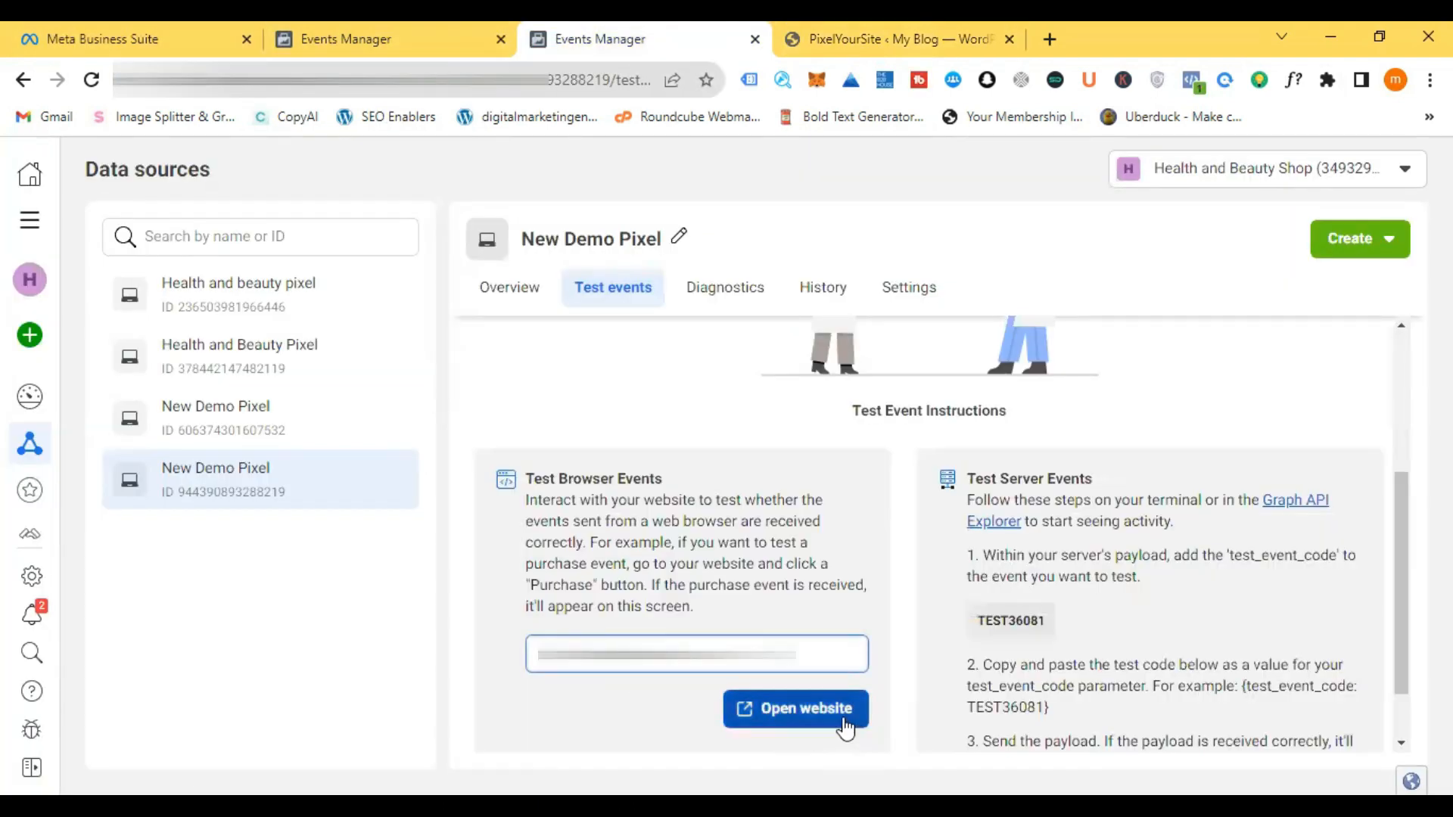
{"action": "left_click", "coordinate": [850, 719]}
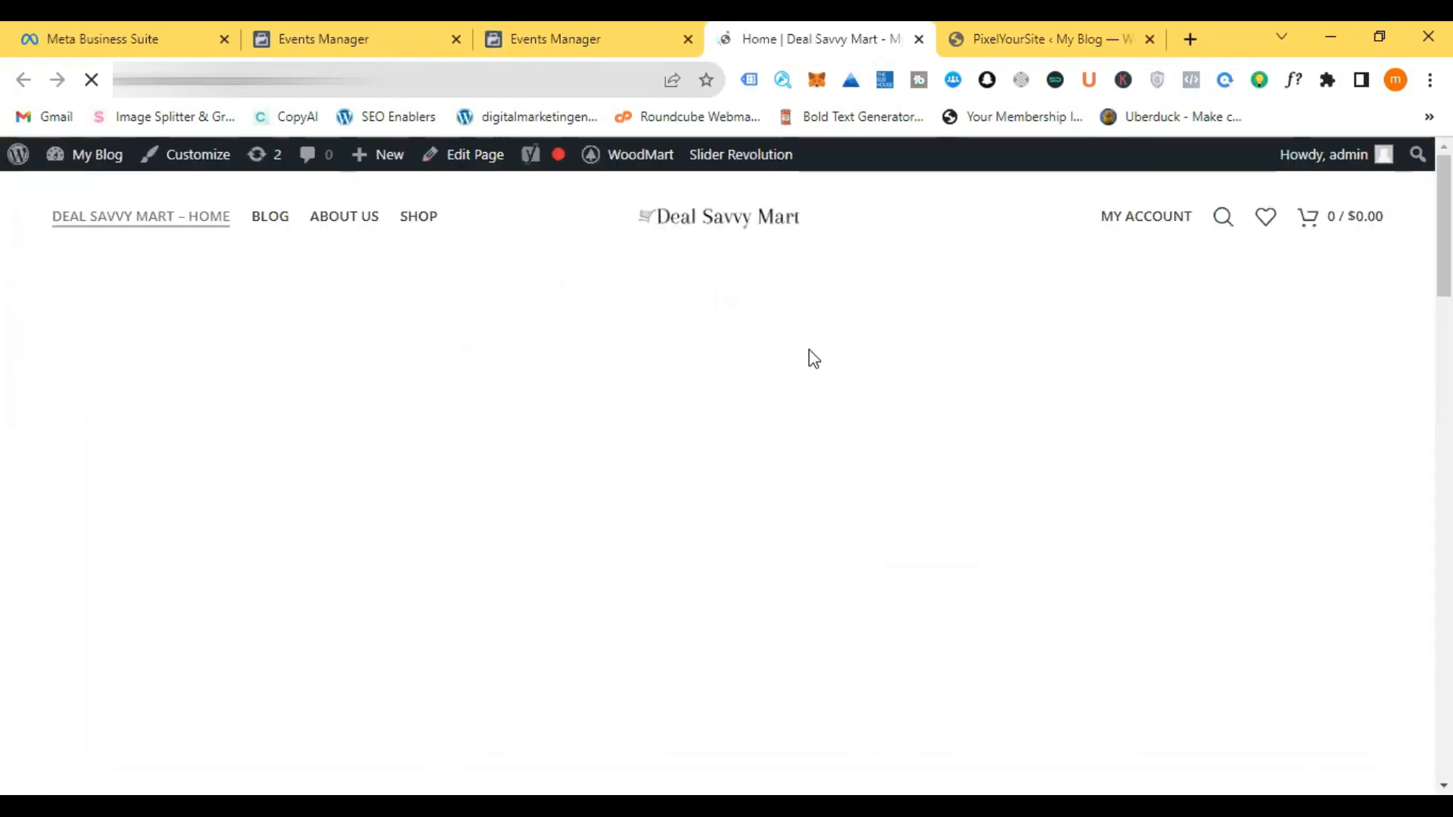
Step: Return to the pixel's event test in Events Manager and examine the received PageView event, including its full parameter list
{"action": "key", "text": "ctrl+shift+Tab"}
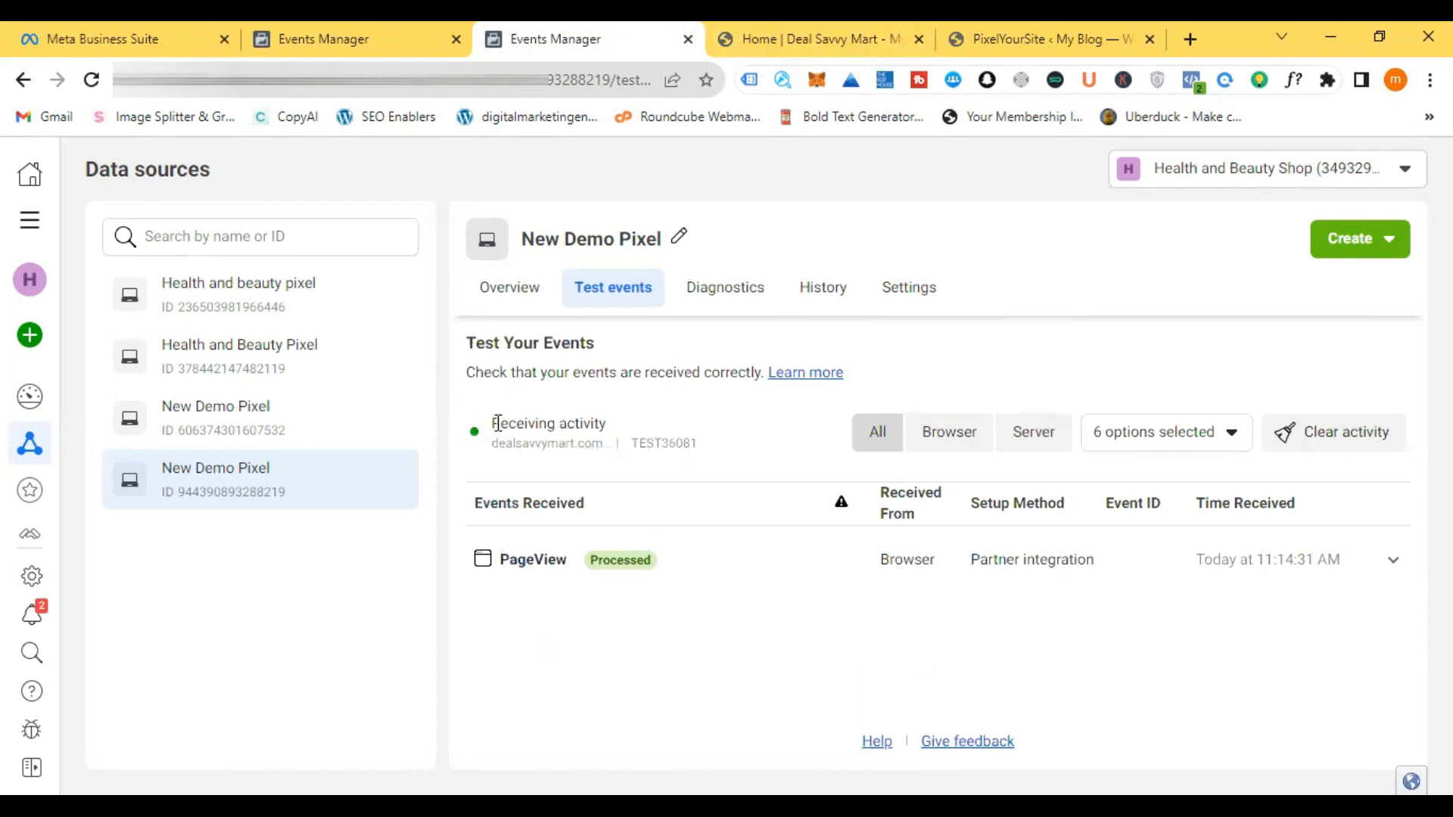
{"action": "left_click_drag", "start_coordinate": [493, 428], "coordinate": [583, 425]}
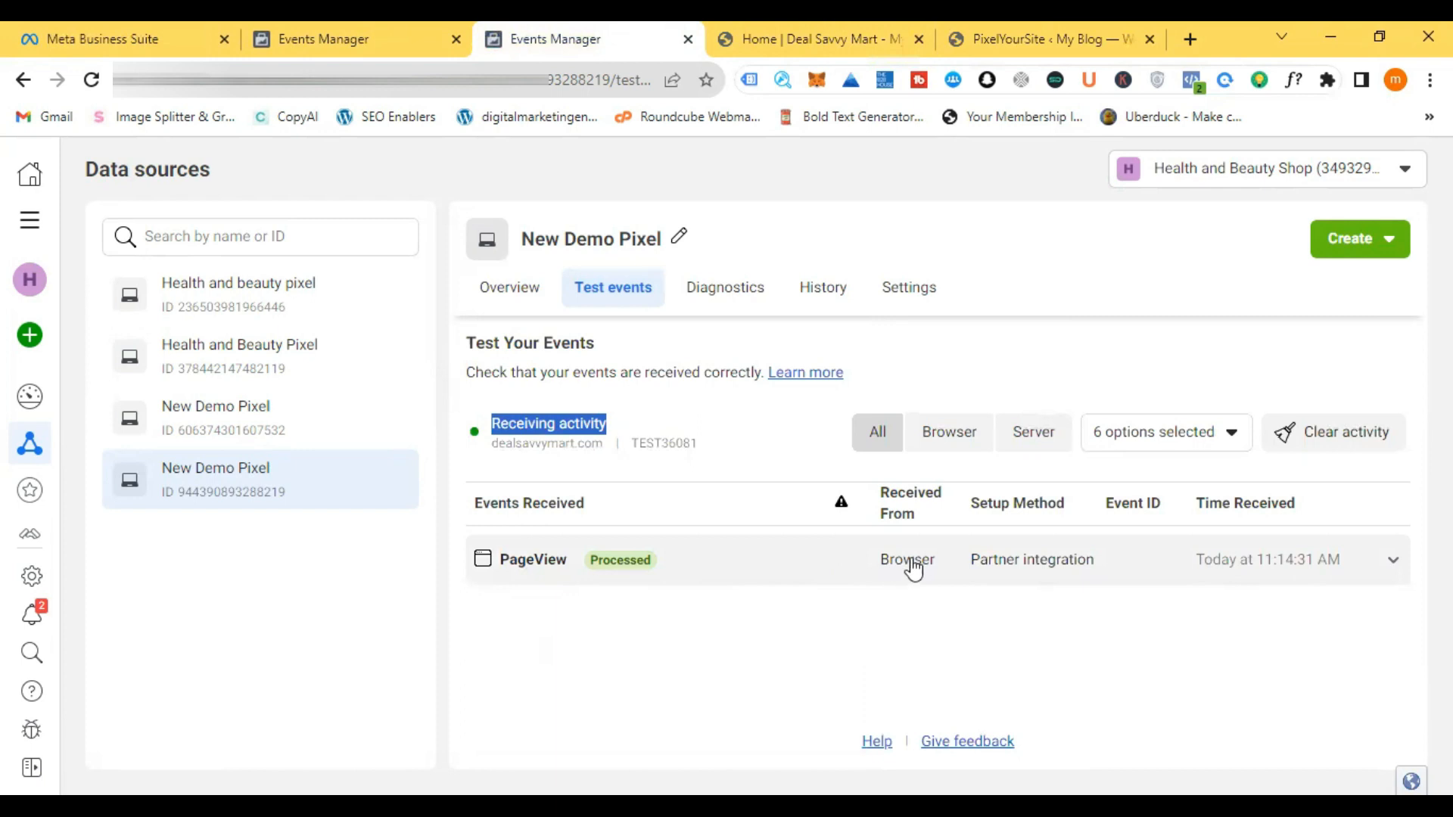
{"action": "left_click", "coordinate": [1393, 560]}
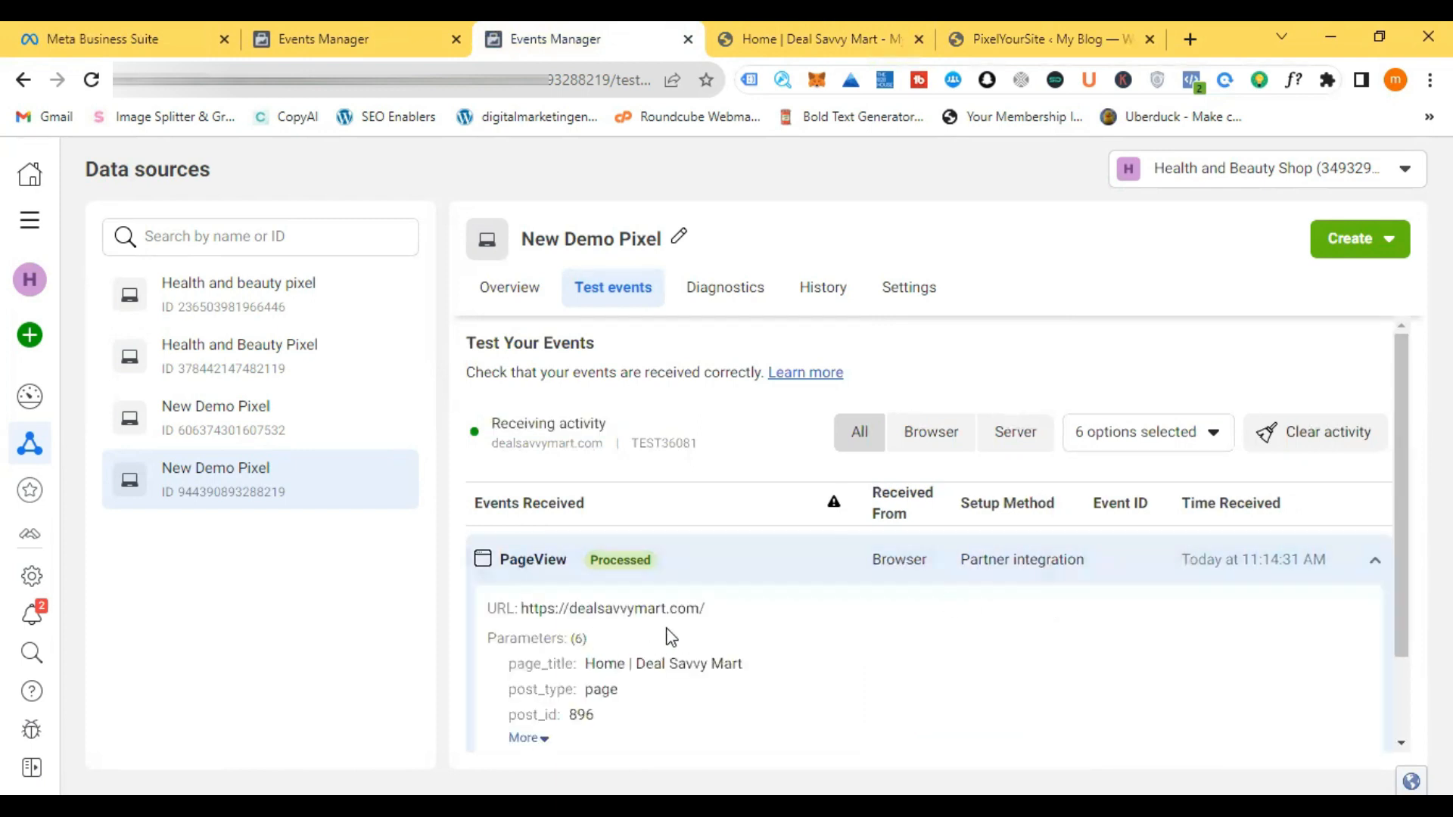
{"action": "scroll", "coordinate": [665, 639], "scroll_direction": "down", "scroll_amount": 2}
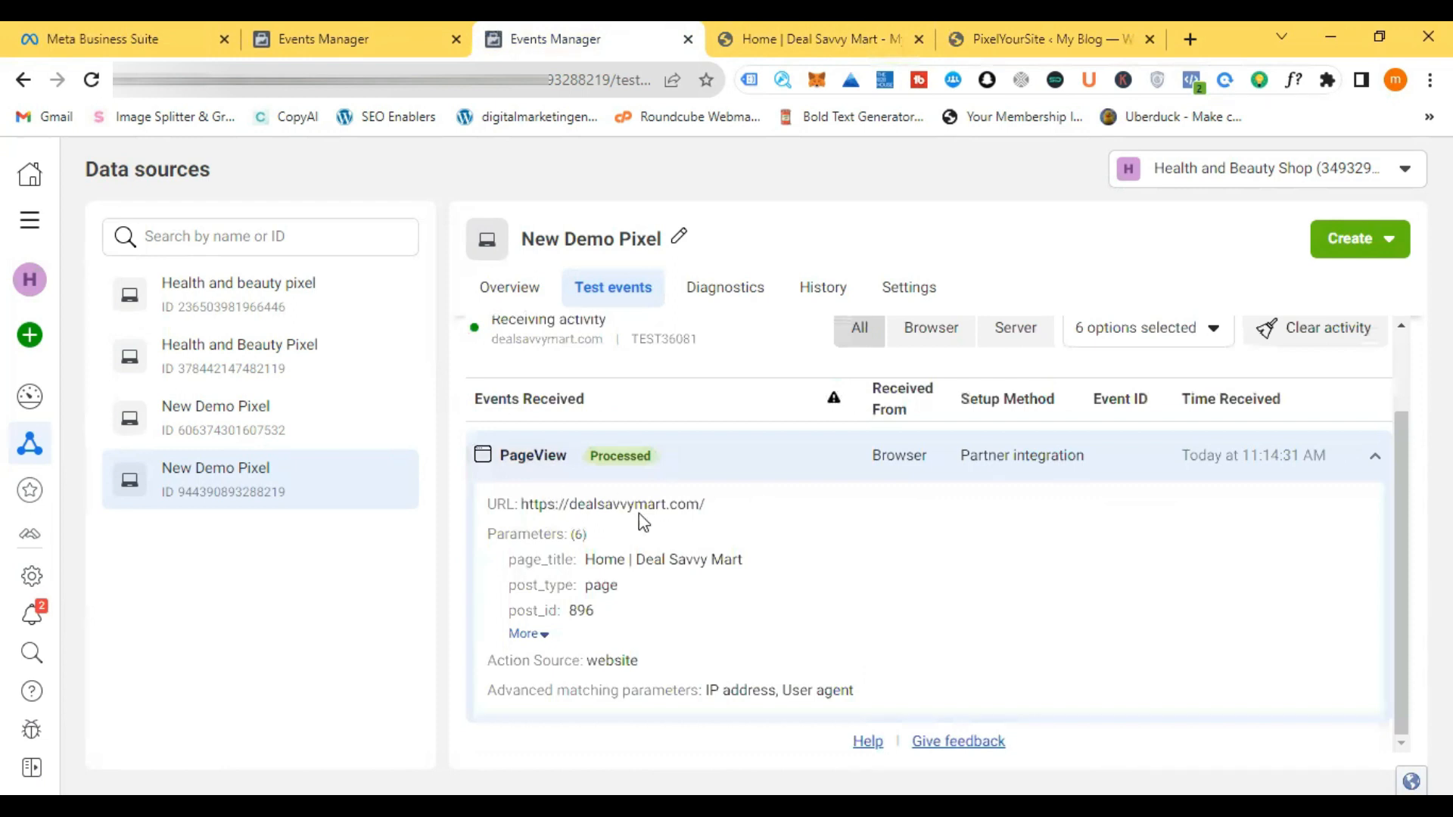
{"action": "left_click", "coordinate": [533, 633]}
{"action": "scroll", "coordinate": [666, 607], "scroll_direction": "down", "scroll_amount": 1}
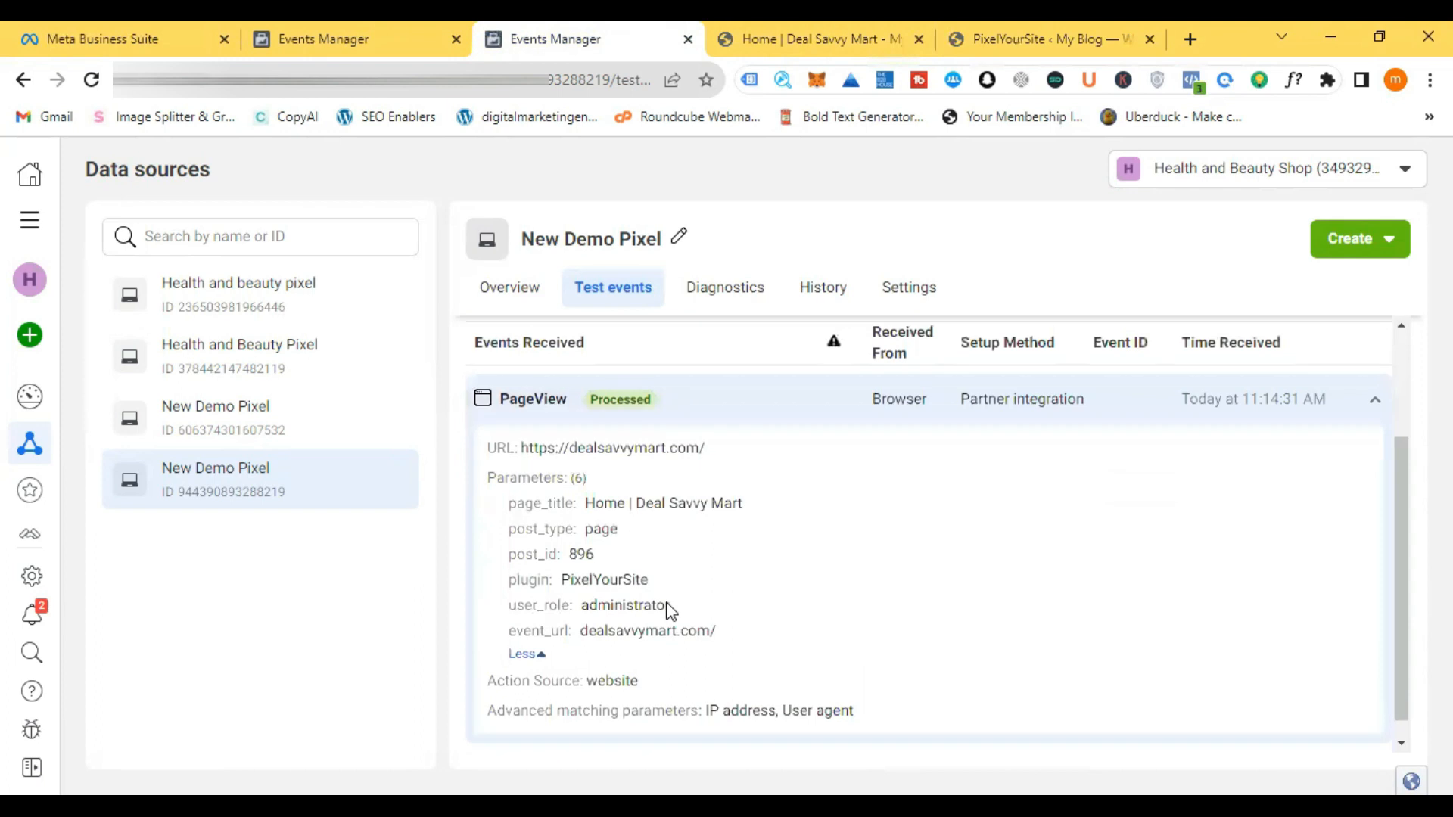
{"action": "left_click_drag", "start_coordinate": [663, 563], "coordinate": [553, 558]}
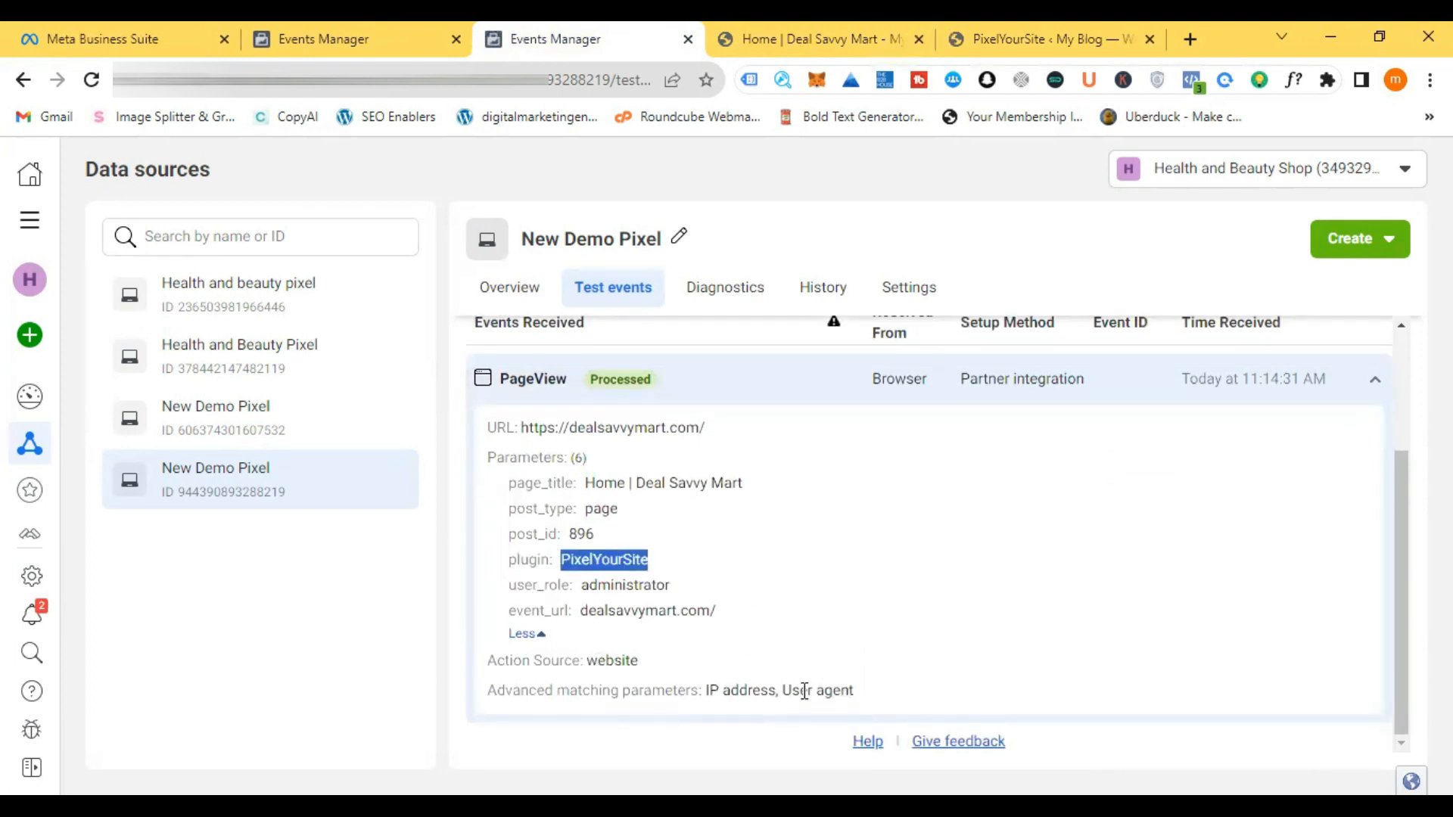
{"action": "scroll", "coordinate": [1003, 607], "scroll_direction": "up", "scroll_amount": 2}
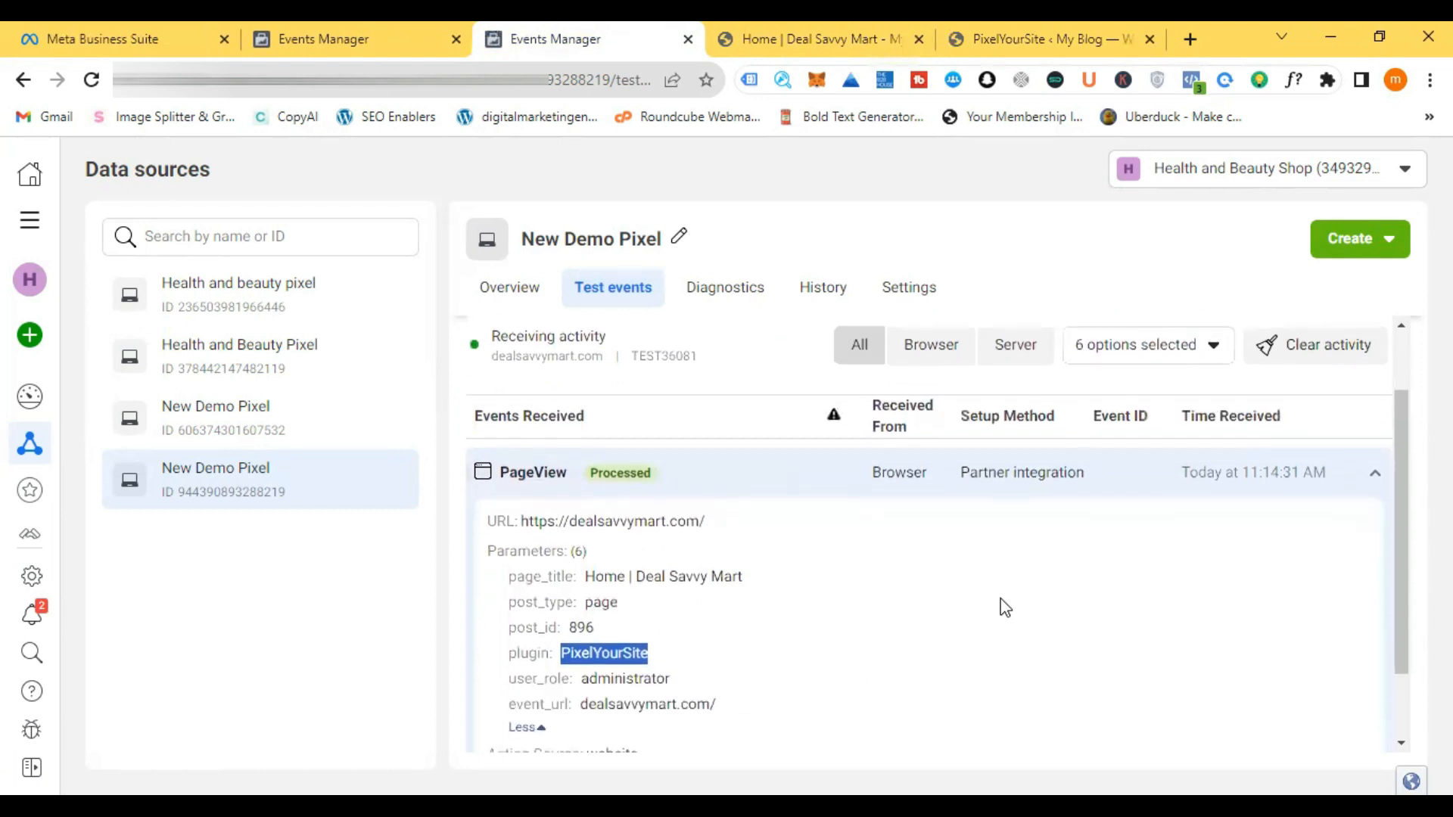
{"action": "left_click", "coordinate": [1373, 471]}
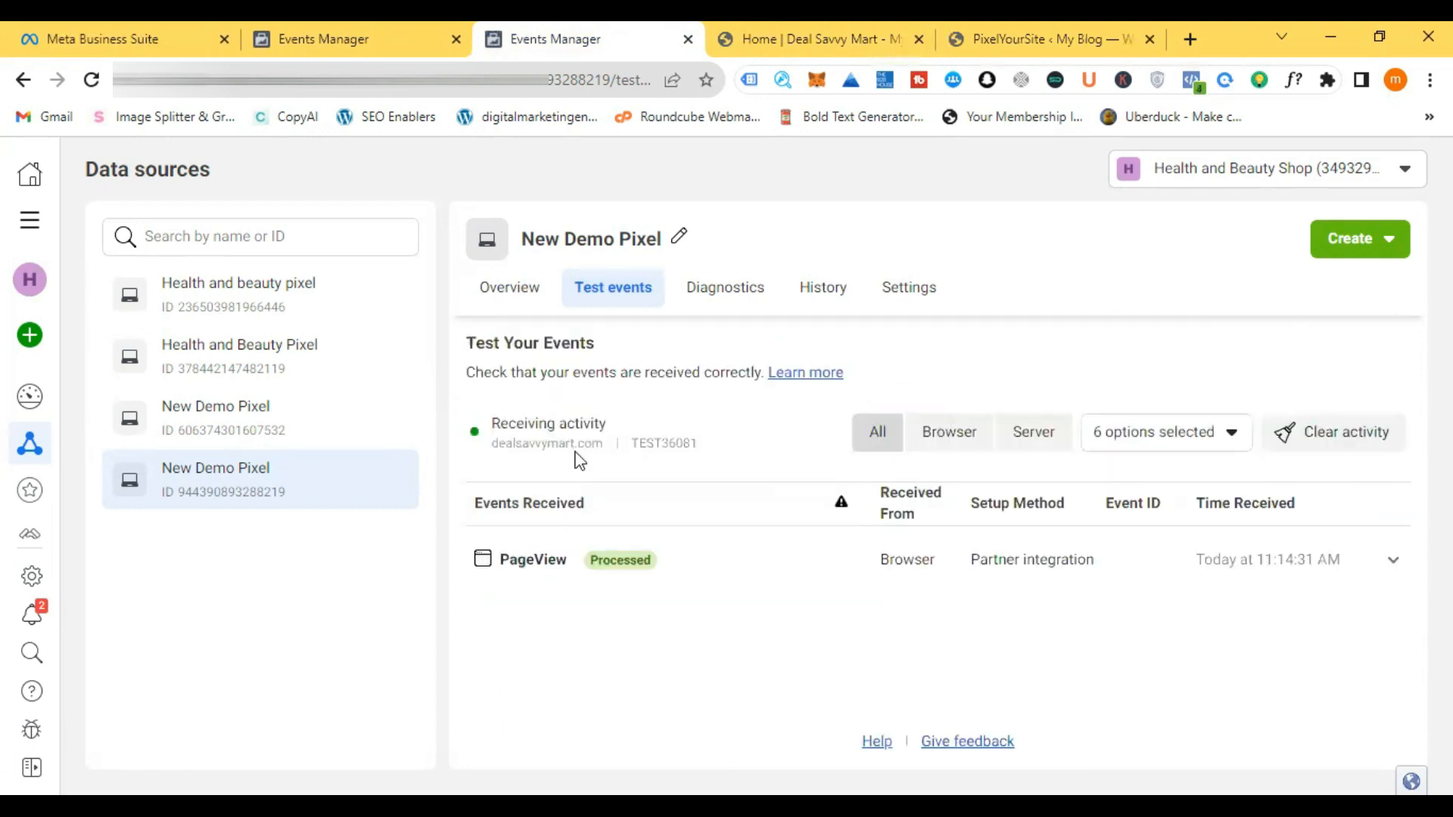
Step: Filter the event test to server events and copy the test event code from the Test Server Events instructions
{"action": "left_click", "coordinate": [946, 432]}
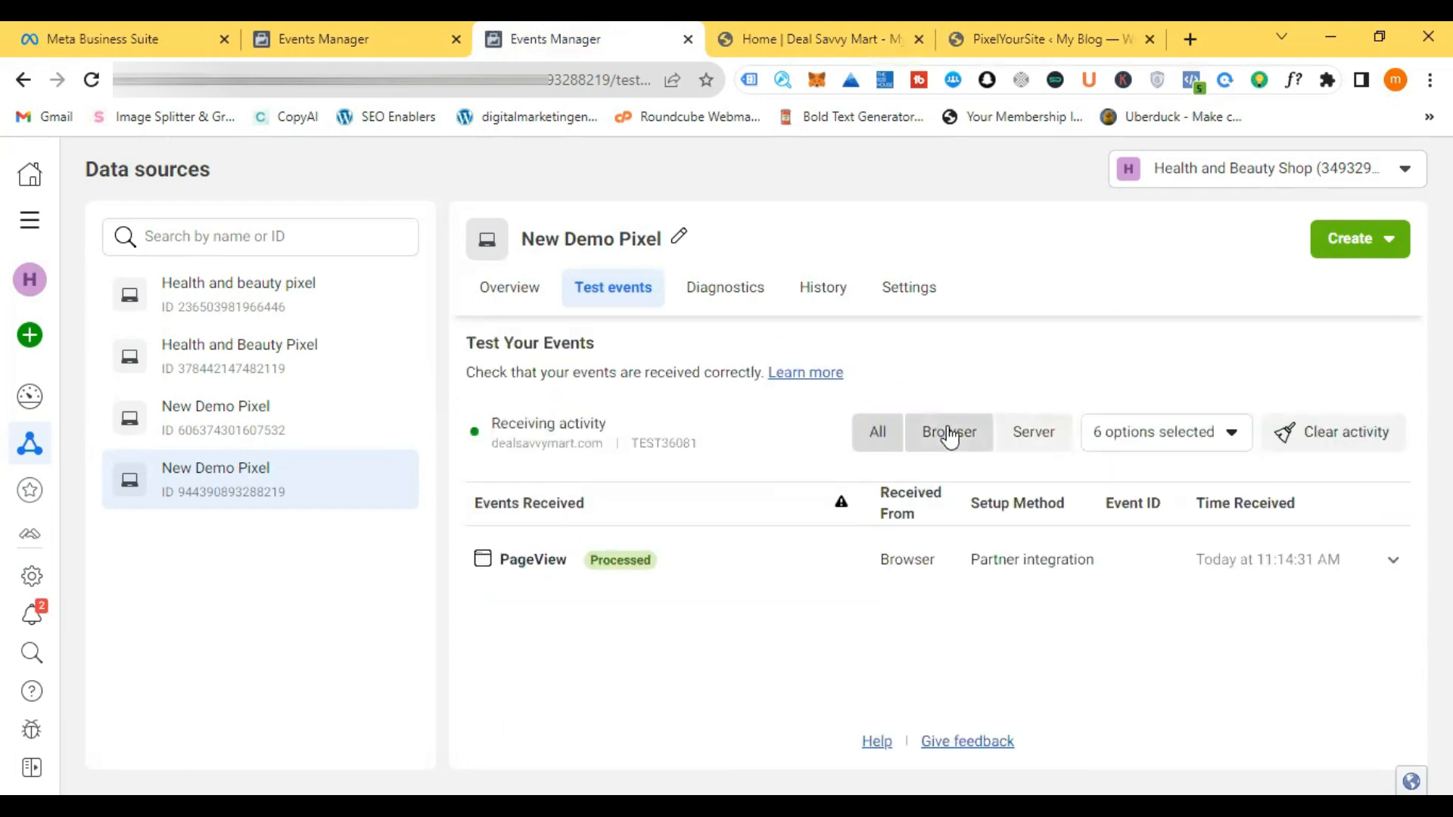
{"action": "left_click", "coordinate": [1011, 438]}
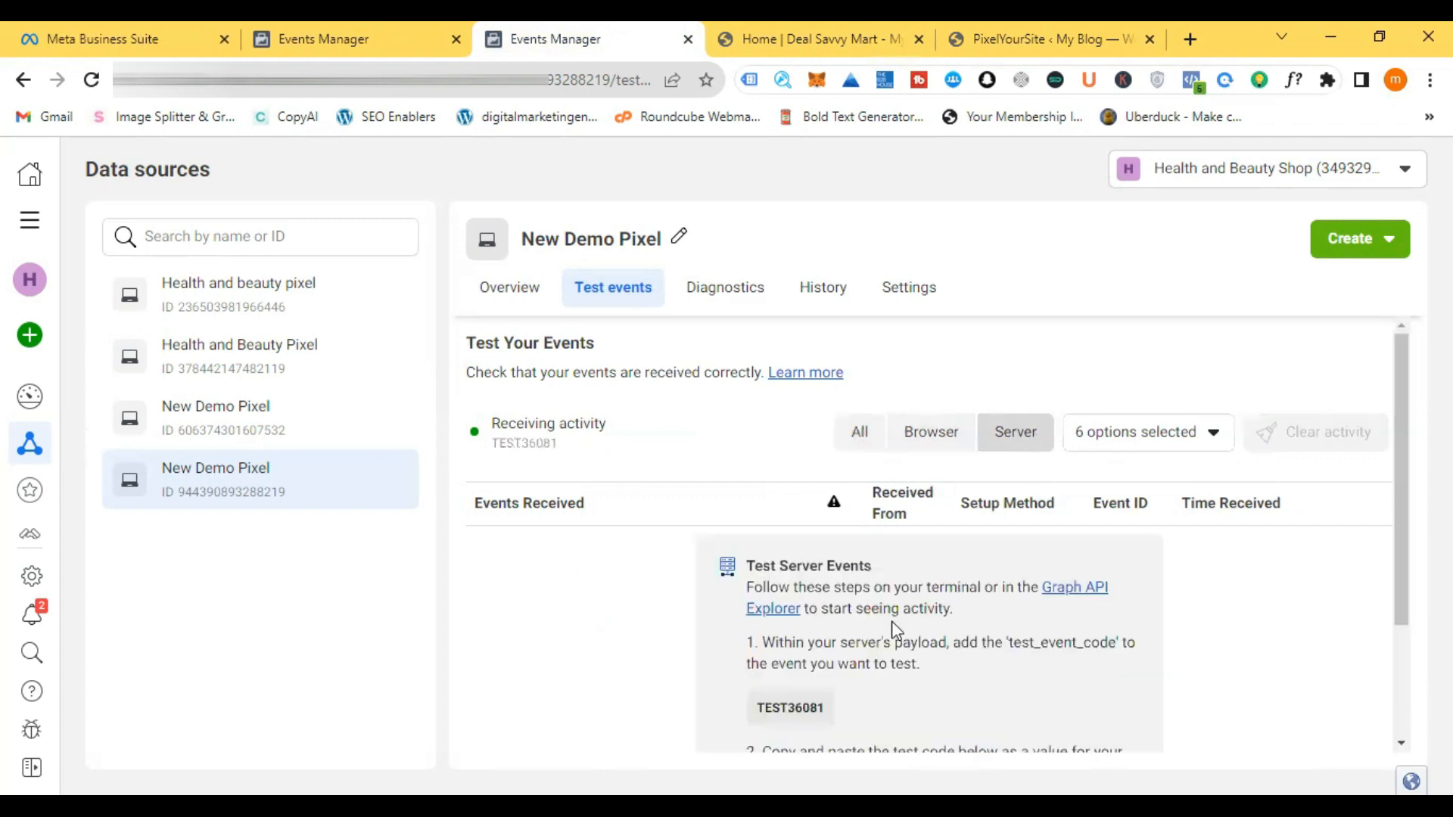
{"action": "scroll", "coordinate": [895, 628], "scroll_direction": "down", "scroll_amount": 2}
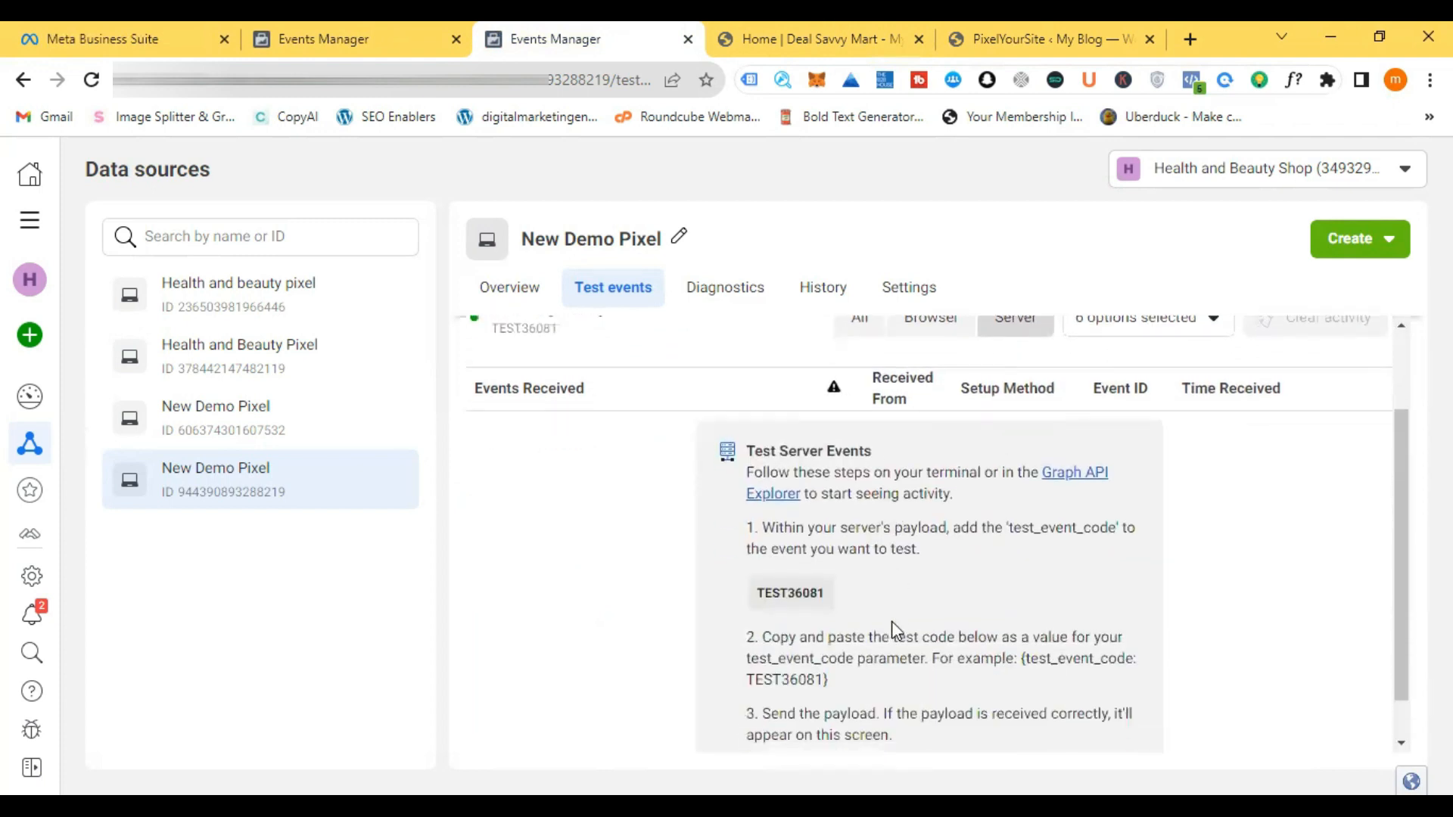
{"action": "left_click", "coordinate": [780, 601]}
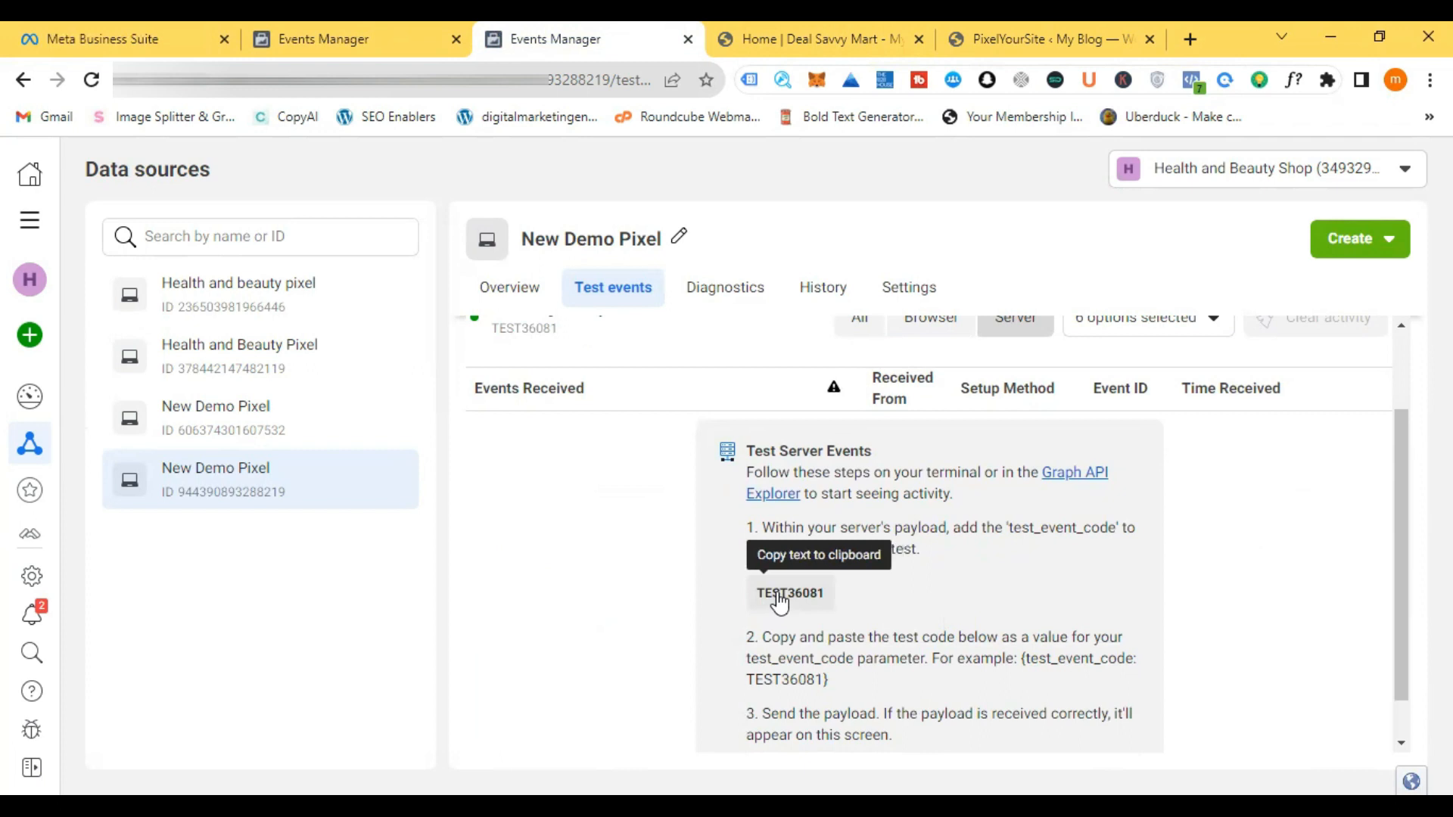
{"action": "scroll", "coordinate": [874, 599], "scroll_direction": "down", "scroll_amount": 1}
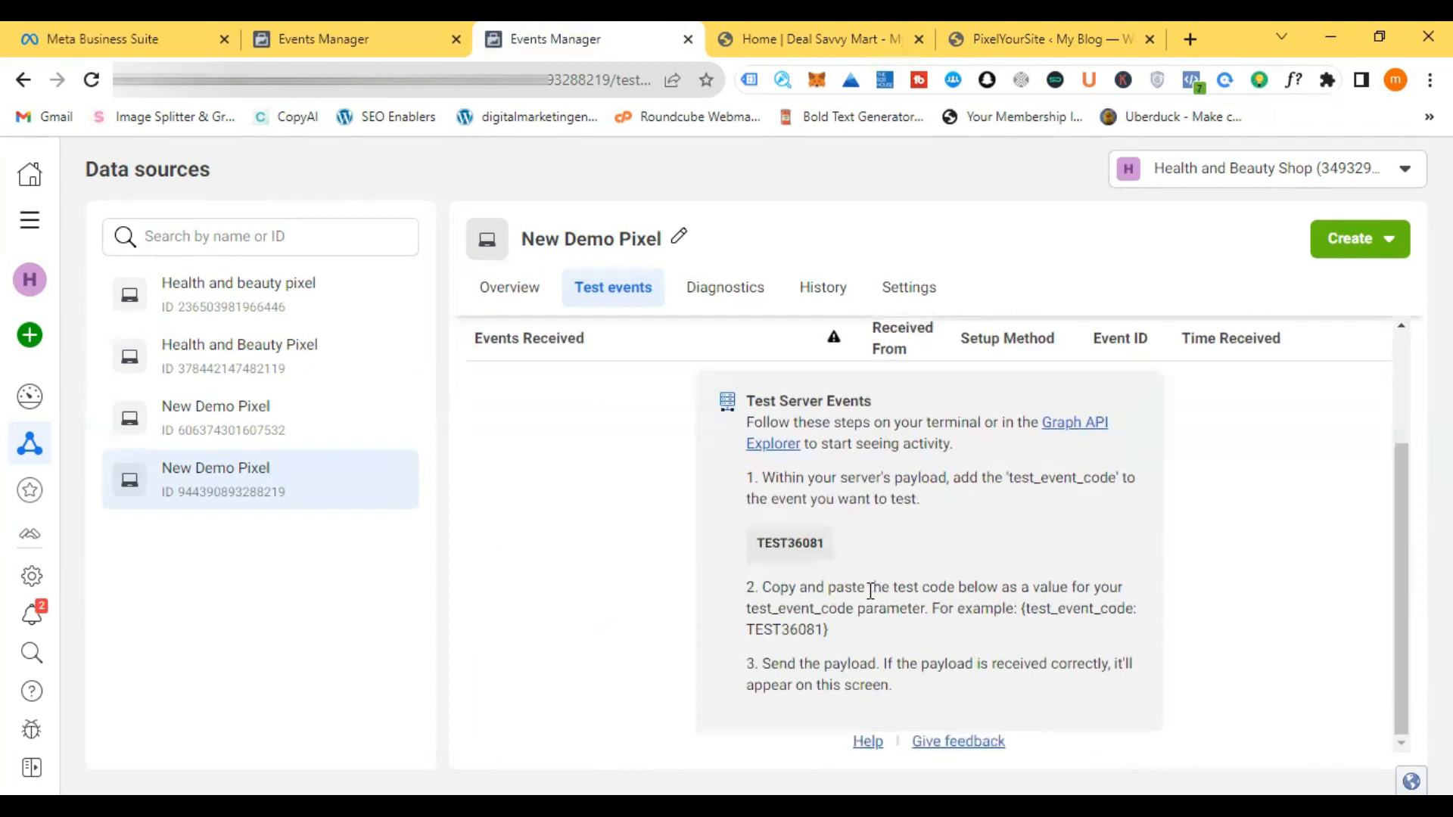
{"action": "left_click", "coordinate": [803, 553]}
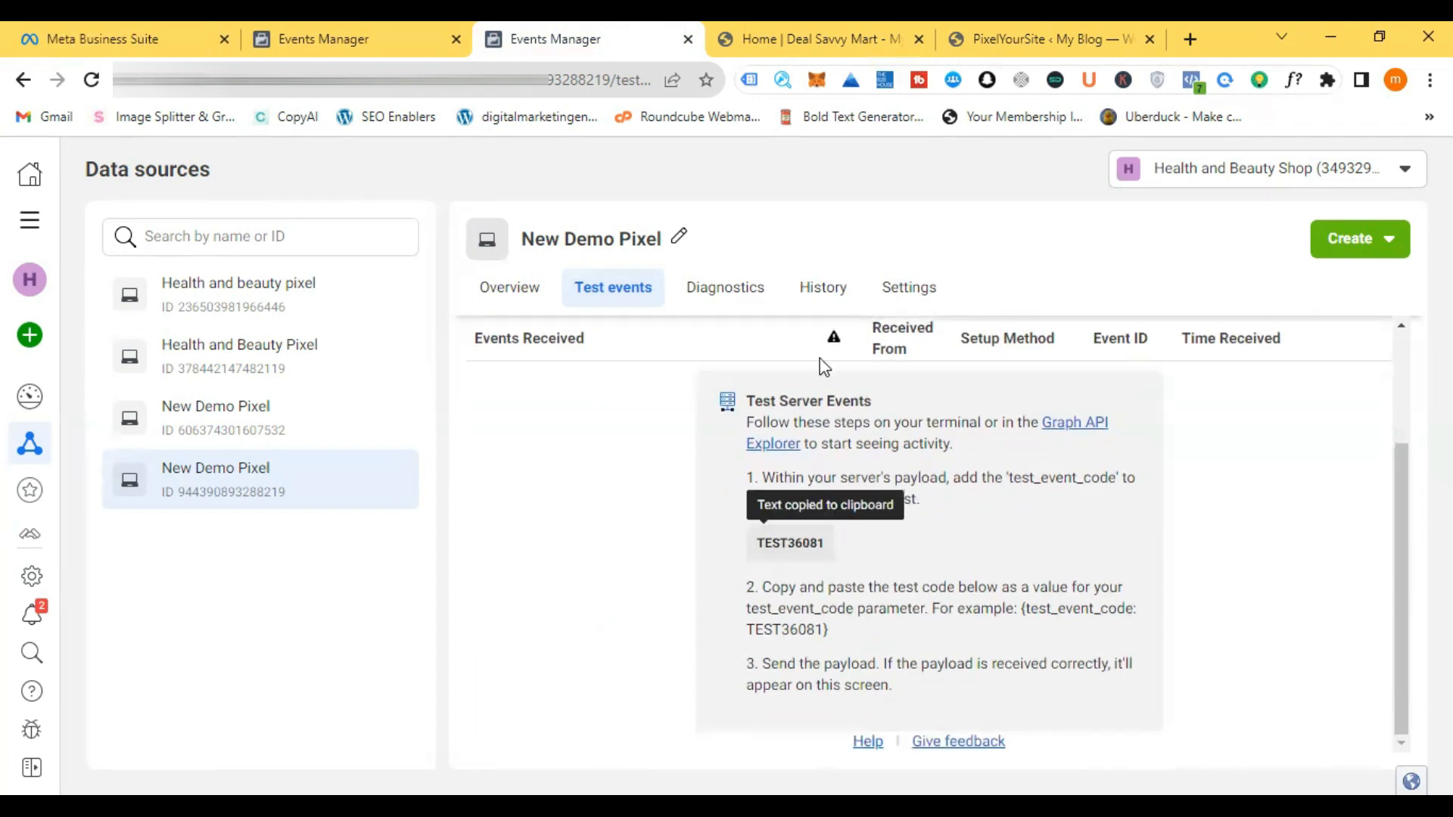
Step: Paste the copied test event code into the test_event_code field of PixelYourSite's Meta Pixel settings
{"action": "left_click", "coordinate": [906, 23]}
{"action": "left_click", "coordinate": [983, 24]}
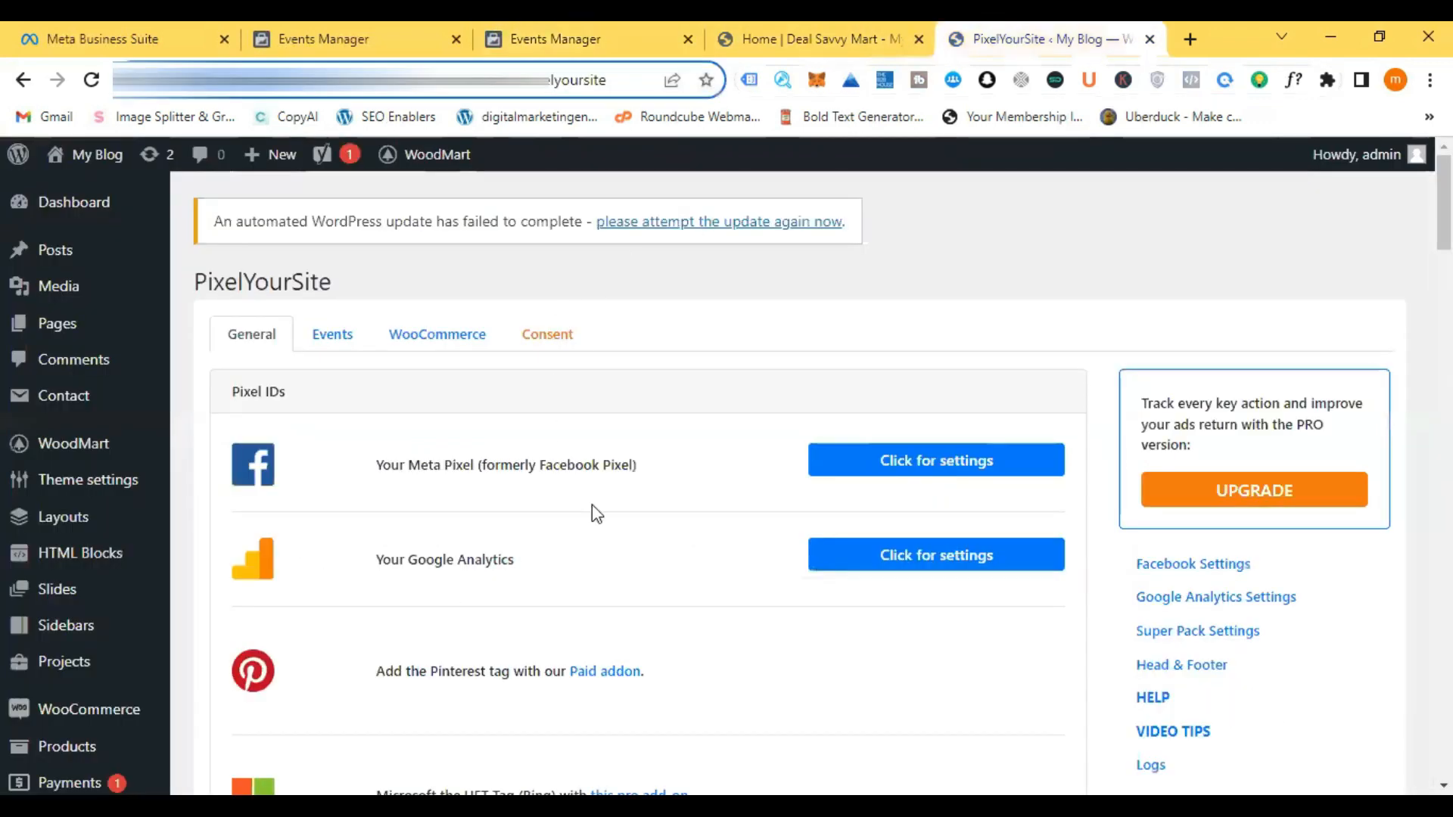
{"action": "left_click", "coordinate": [877, 463]}
{"action": "scroll", "coordinate": [656, 555], "scroll_direction": "down", "scroll_amount": 6}
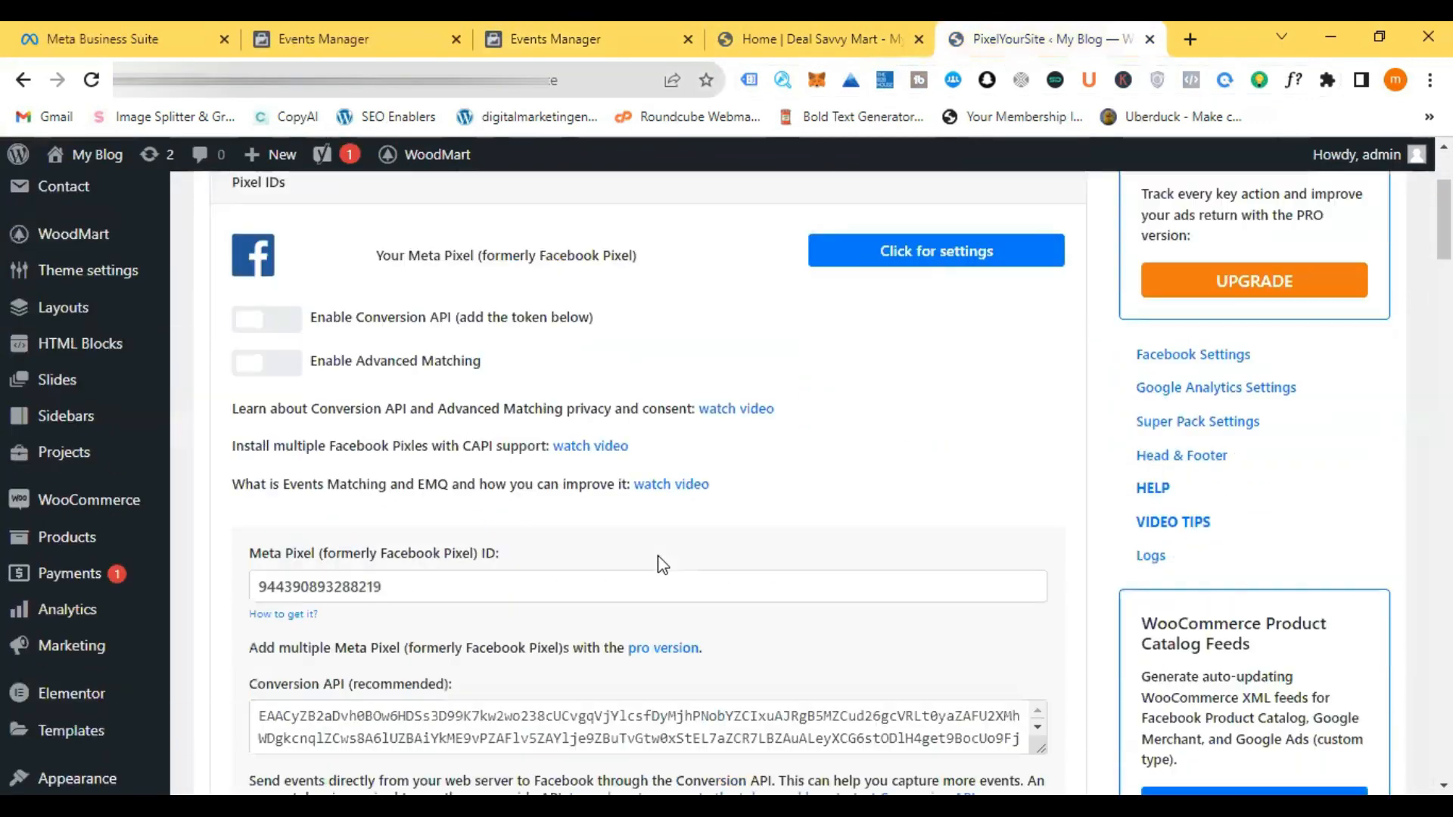
{"action": "scroll", "coordinate": [657, 556], "scroll_direction": "down", "scroll_amount": 3}
{"action": "left_click", "coordinate": [351, 363]}
{"action": "key", "text": "ctrl+v"}
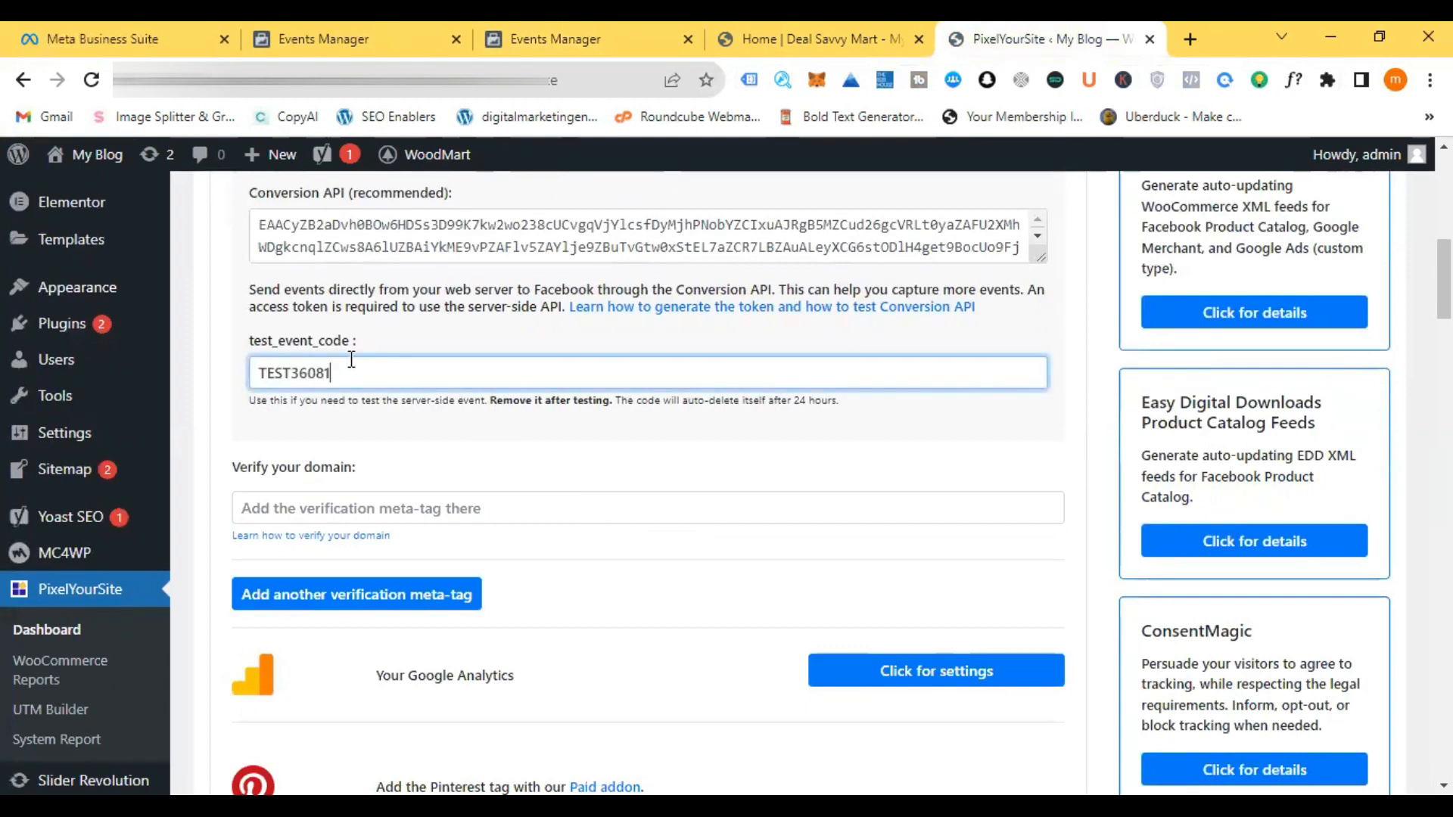
Step: Save the PixelYourSite settings with the added test event code
{"action": "scroll", "coordinate": [802, 541], "scroll_direction": "down", "scroll_amount": 15}
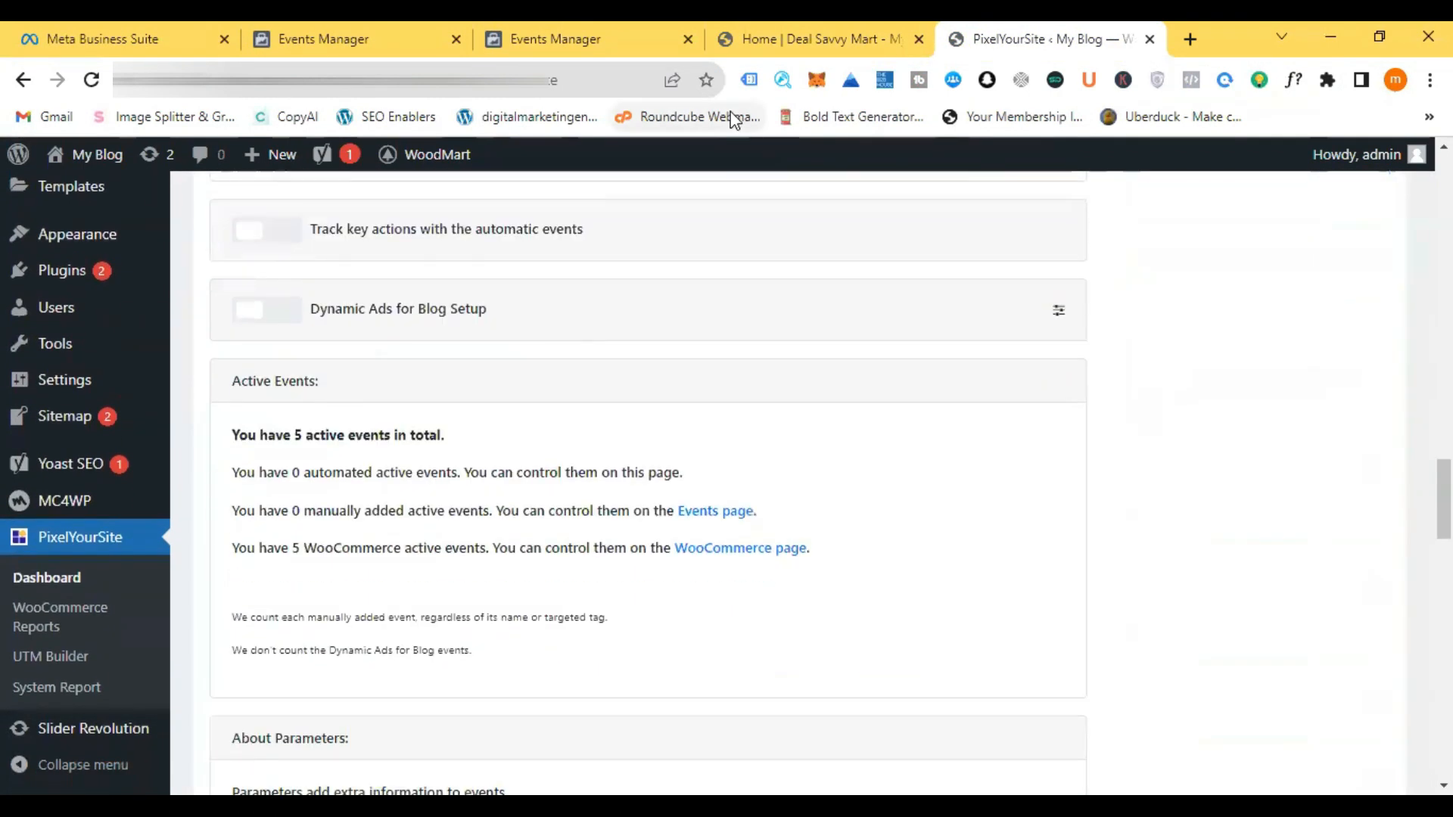
{"action": "scroll", "coordinate": [746, 184], "scroll_direction": "down", "scroll_amount": 10}
{"action": "scroll", "coordinate": [734, 484], "scroll_direction": "down", "scroll_amount": 15}
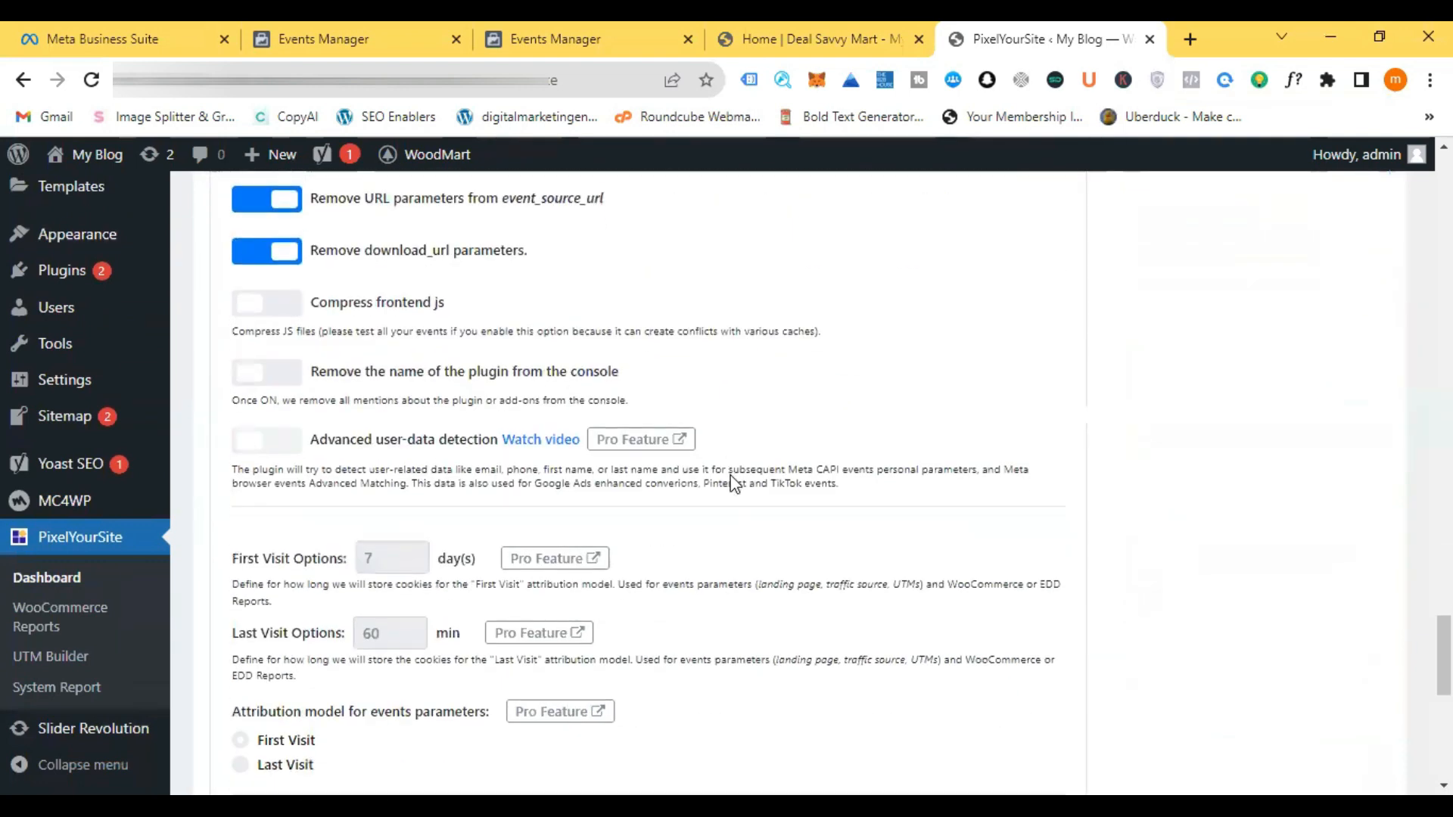
{"action": "left_click", "coordinate": [678, 661]}
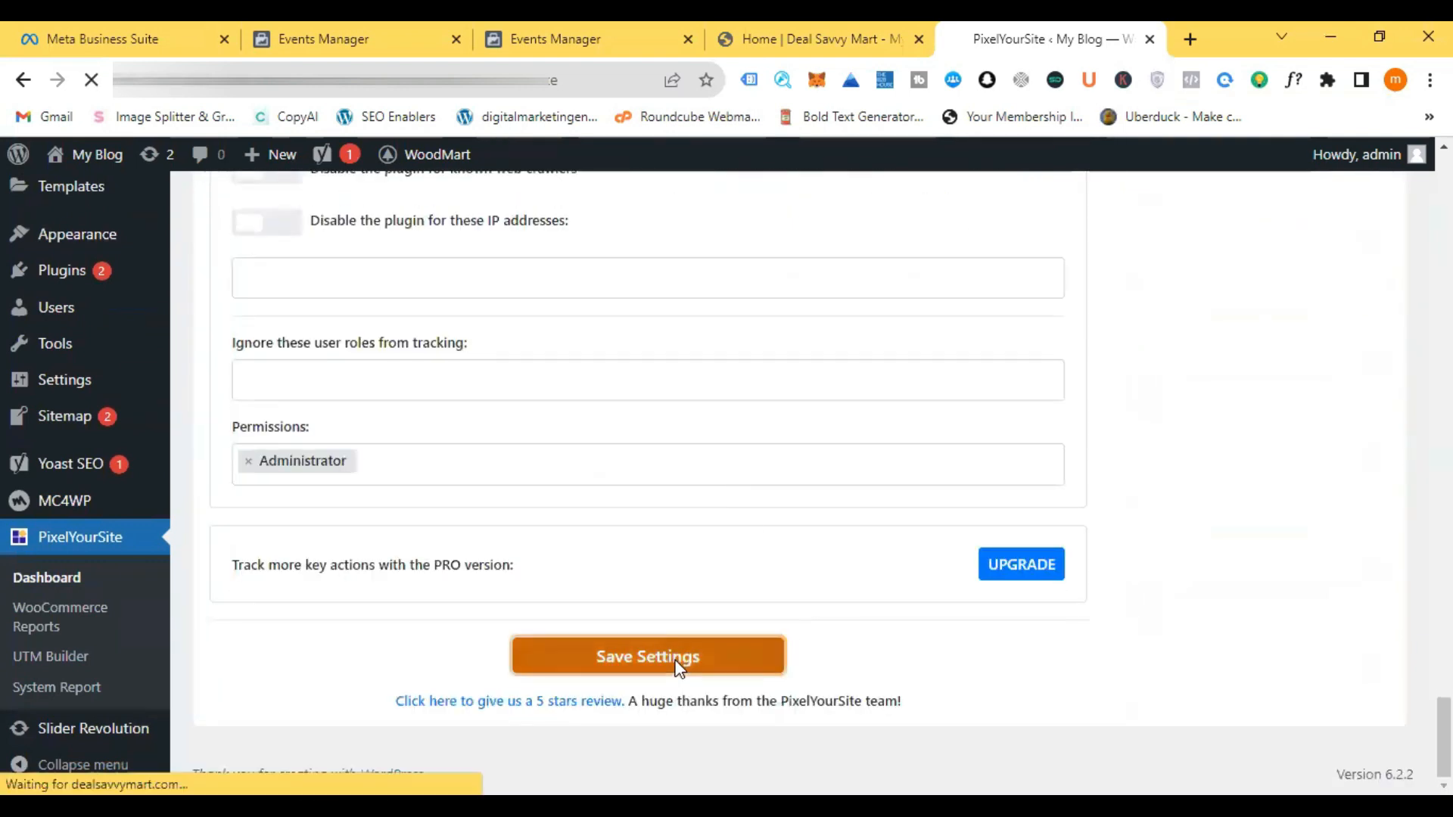
Step: Go back to the New Demo Pixel's event test and check the received browser events and server events
{"action": "left_click", "coordinate": [800, 34]}
{"action": "left_click", "coordinate": [679, 23]}
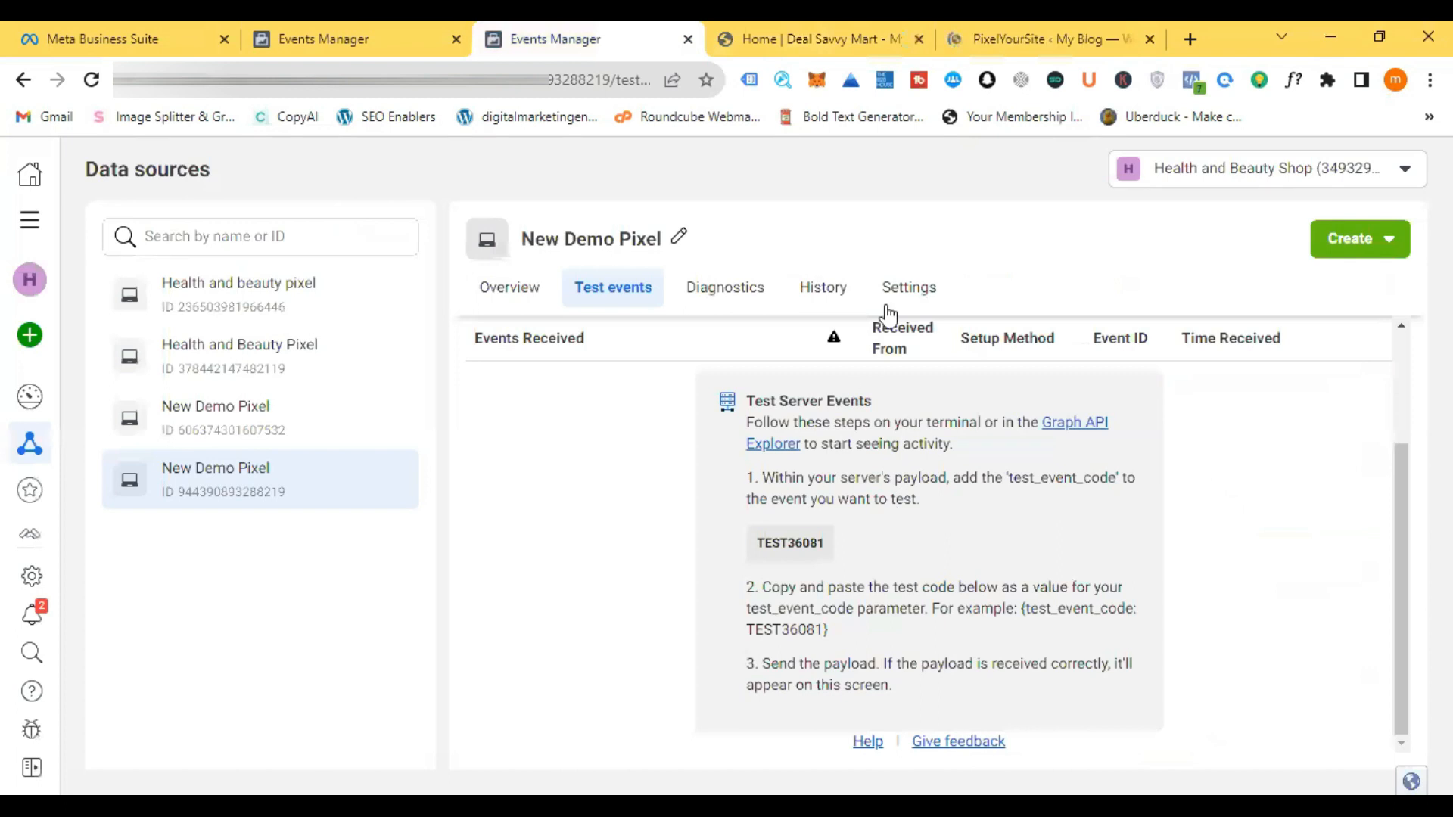
{"action": "left_click", "coordinate": [955, 430]}
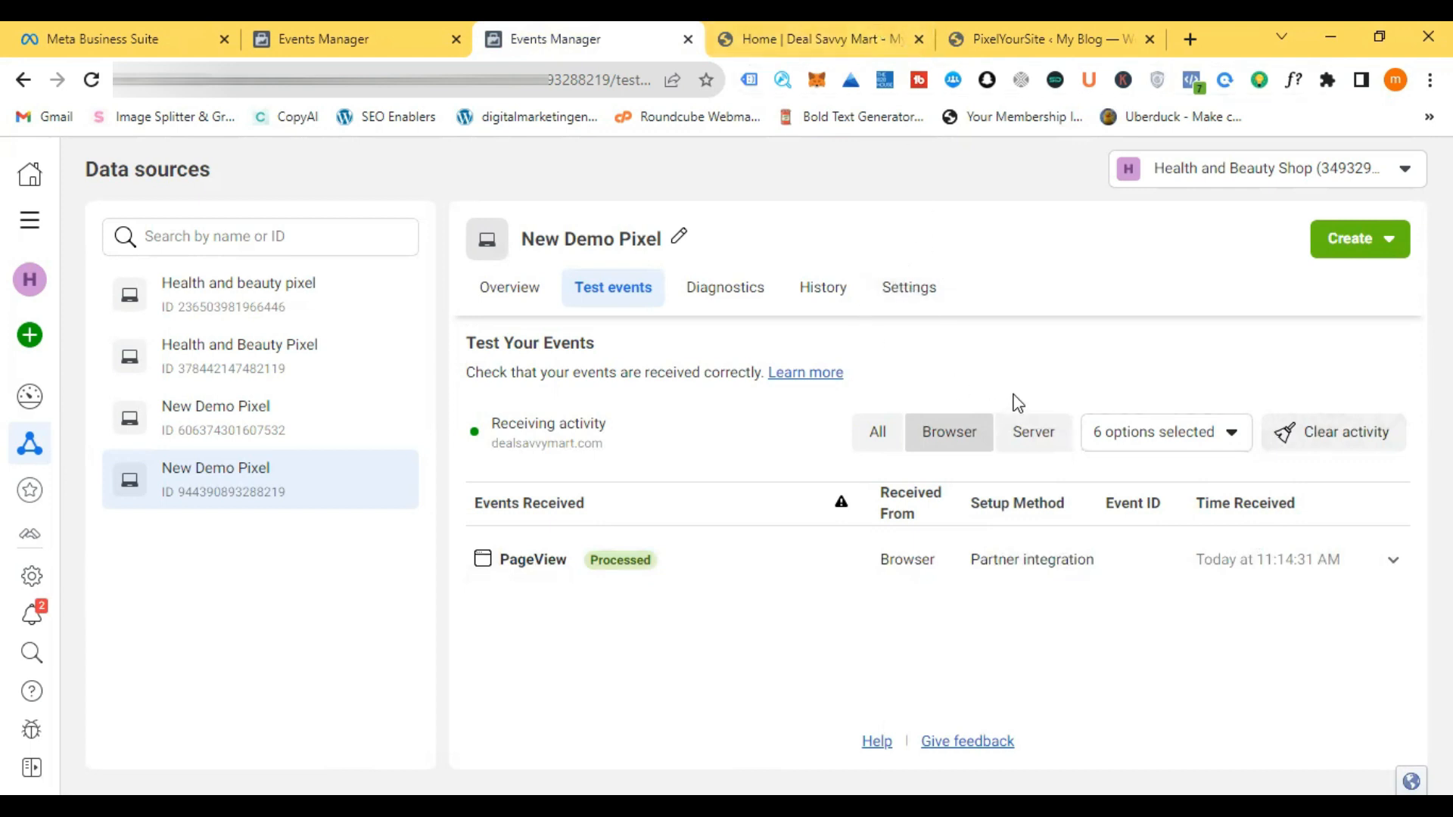
{"action": "left_click", "coordinate": [1035, 439]}
{"action": "scroll", "coordinate": [1017, 616], "scroll_direction": "down", "scroll_amount": 1}
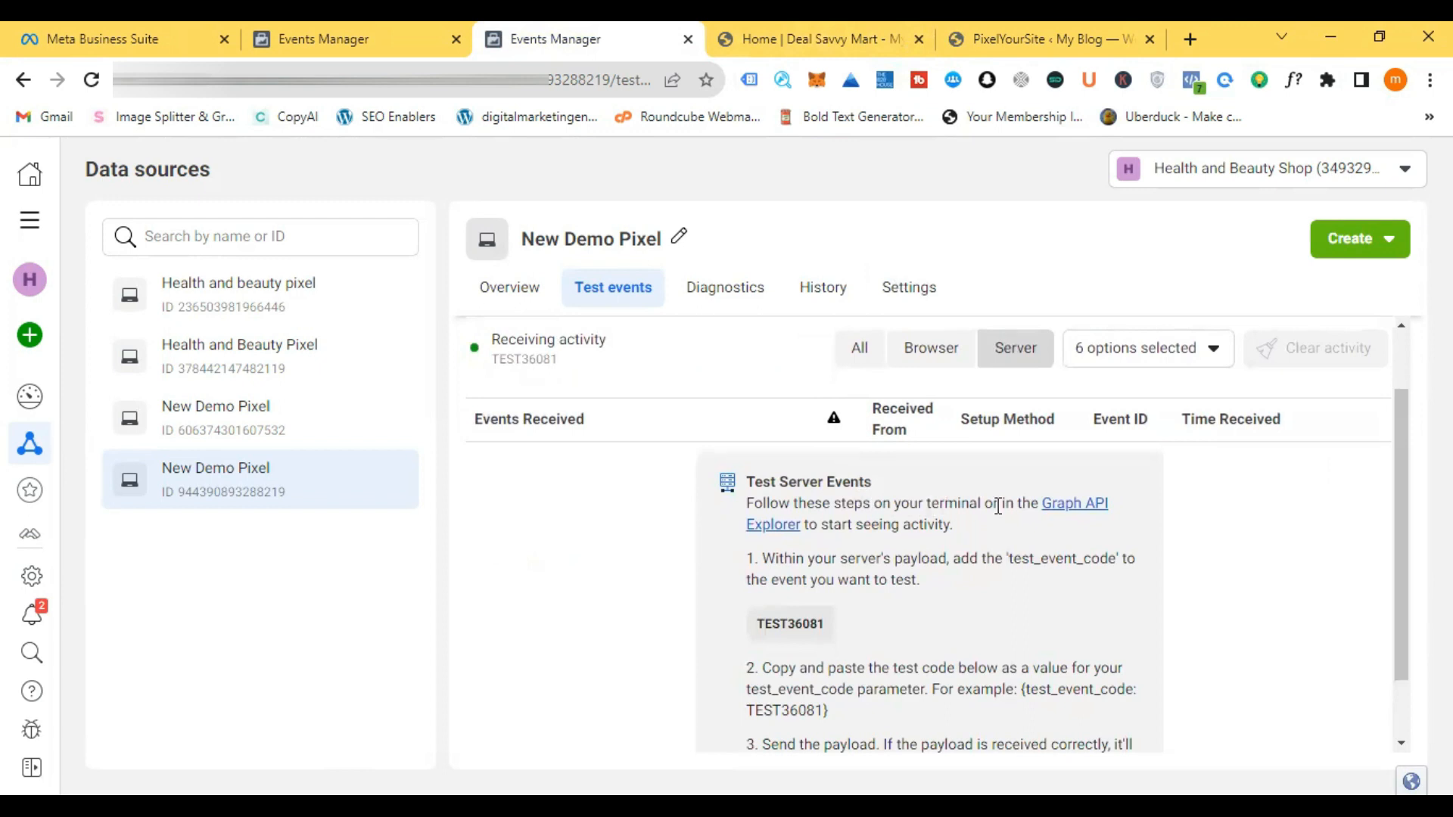
Step: Open the Graph API Explorer from the Test Server Events instructions and view its prefilled events request
{"action": "left_click", "coordinate": [1065, 516]}
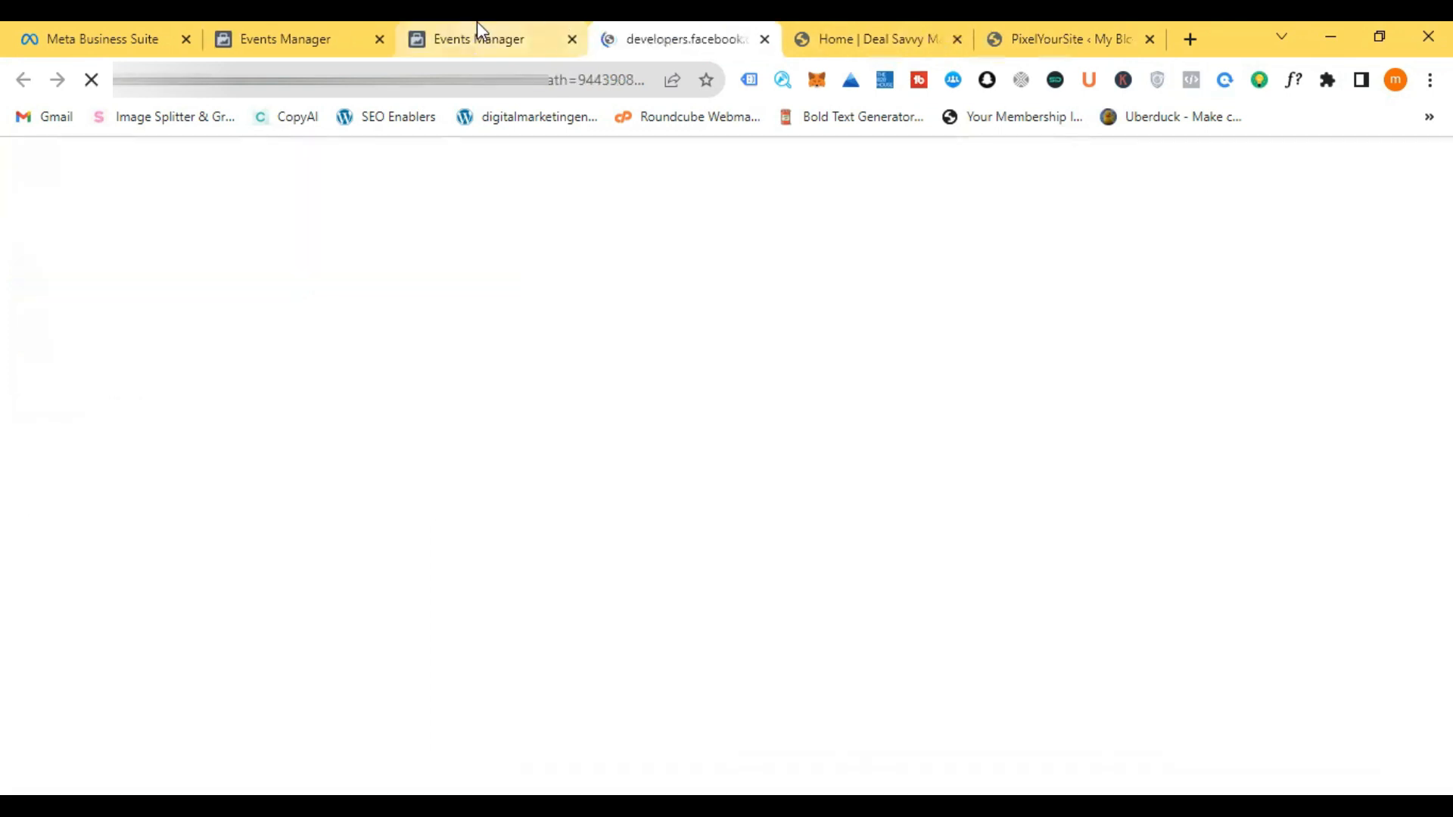
{"action": "left_click", "coordinate": [477, 30]}
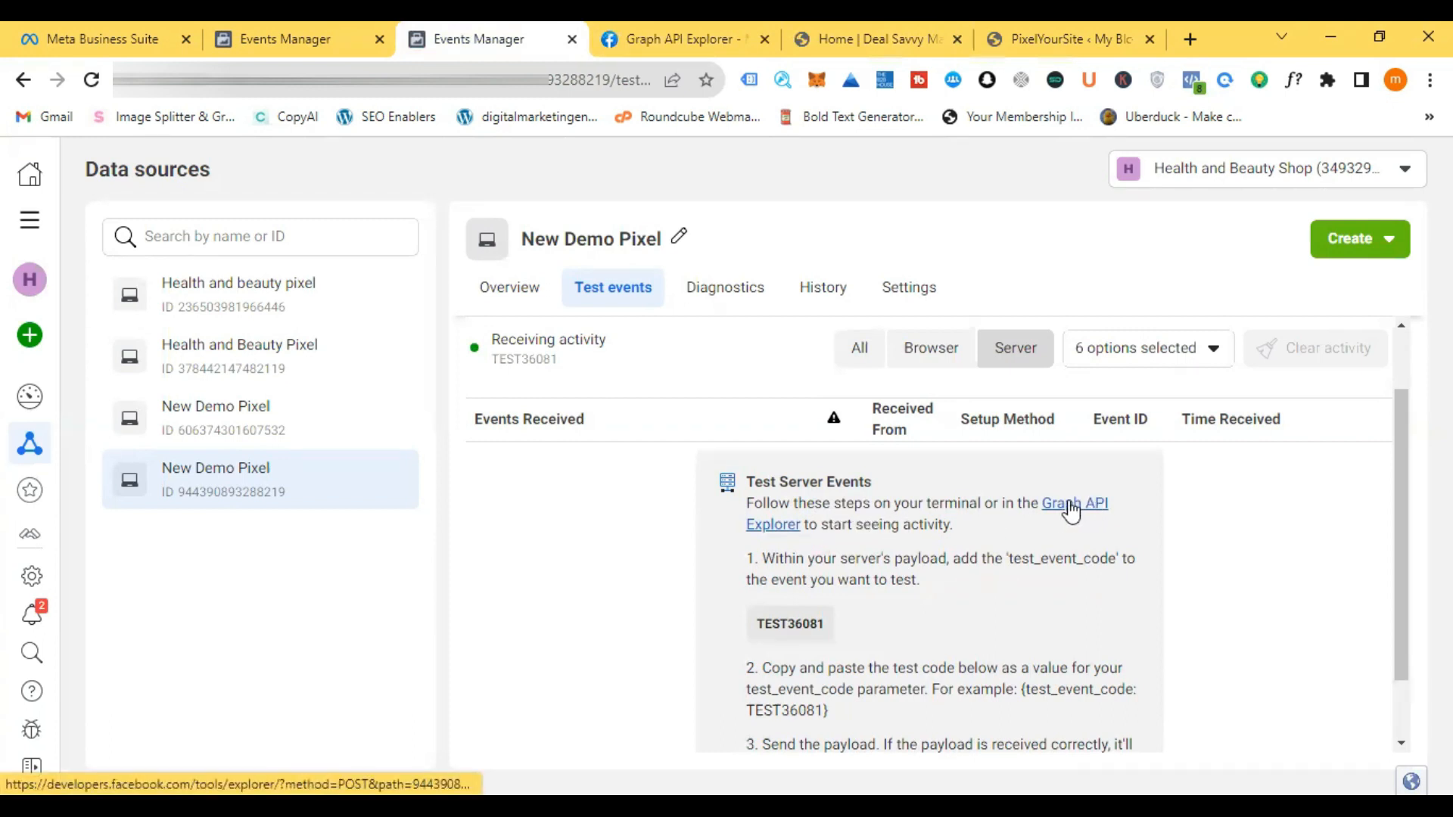
{"action": "left_click", "coordinate": [649, 23]}
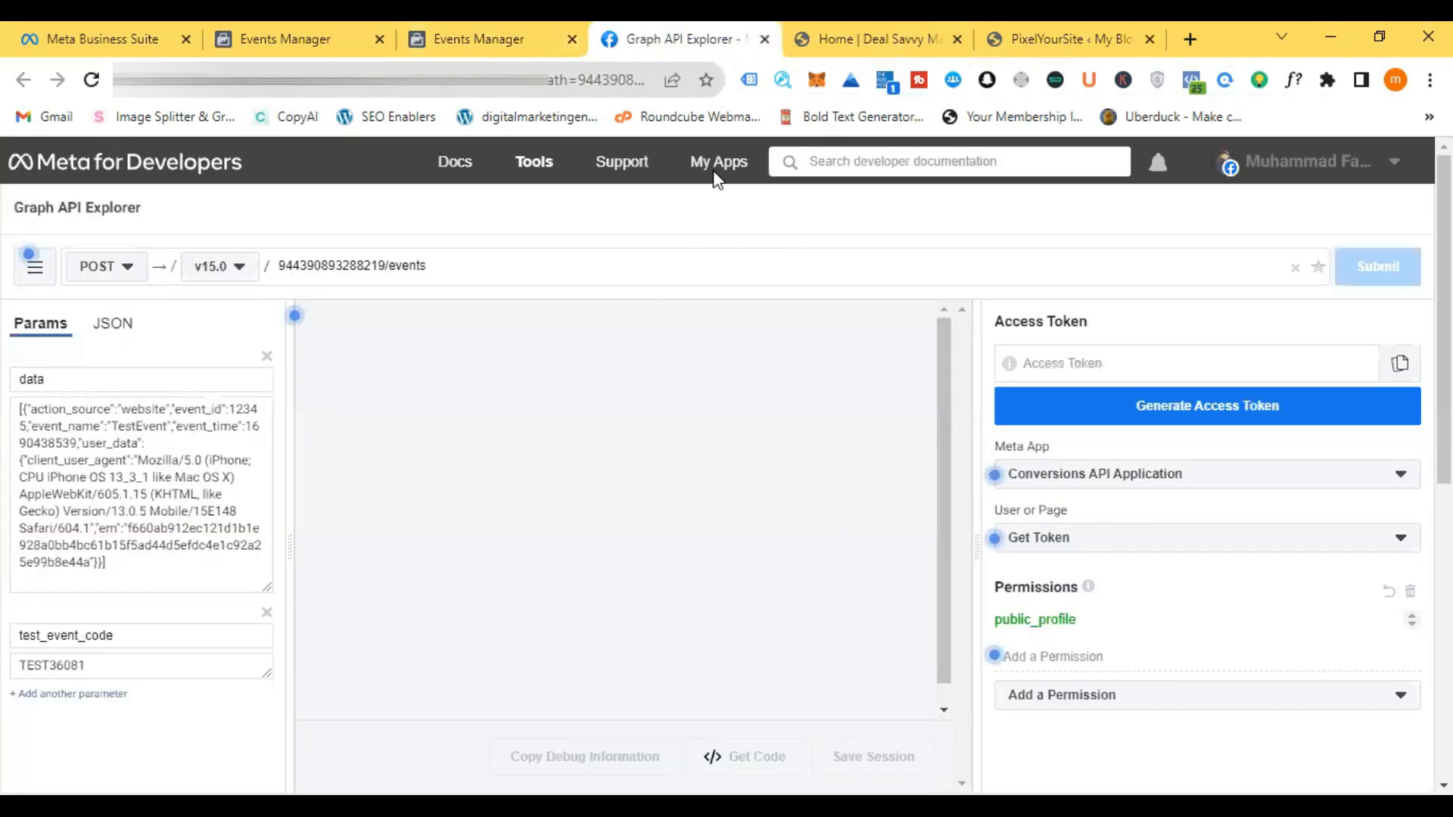
Step: Reread the Test Server Events instructions and check the saved test_event_code in PixelYourSite's Meta Pixel settings
{"action": "left_click", "coordinate": [497, 30]}
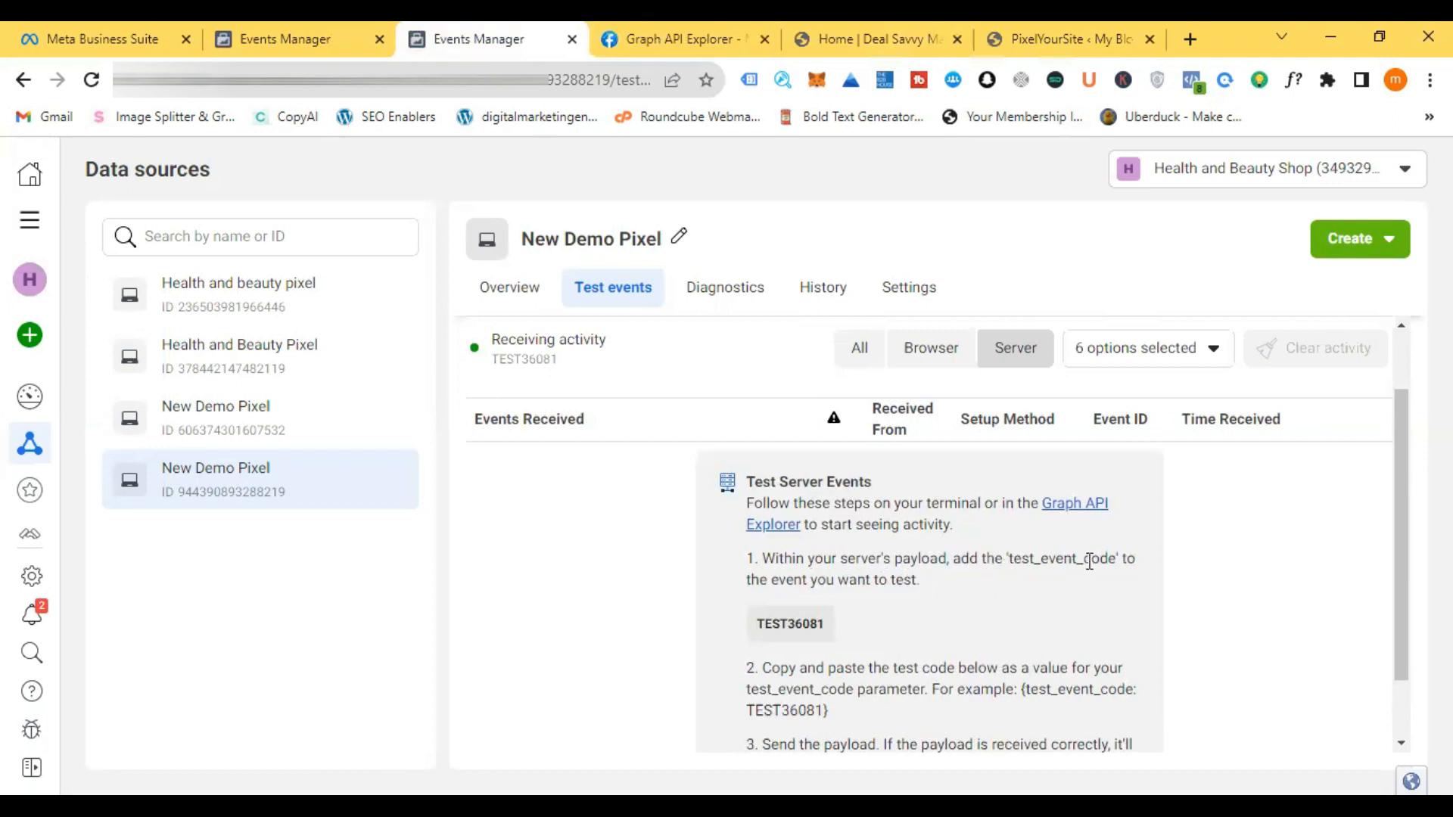
{"action": "scroll", "coordinate": [837, 576], "scroll_direction": "down", "scroll_amount": 1}
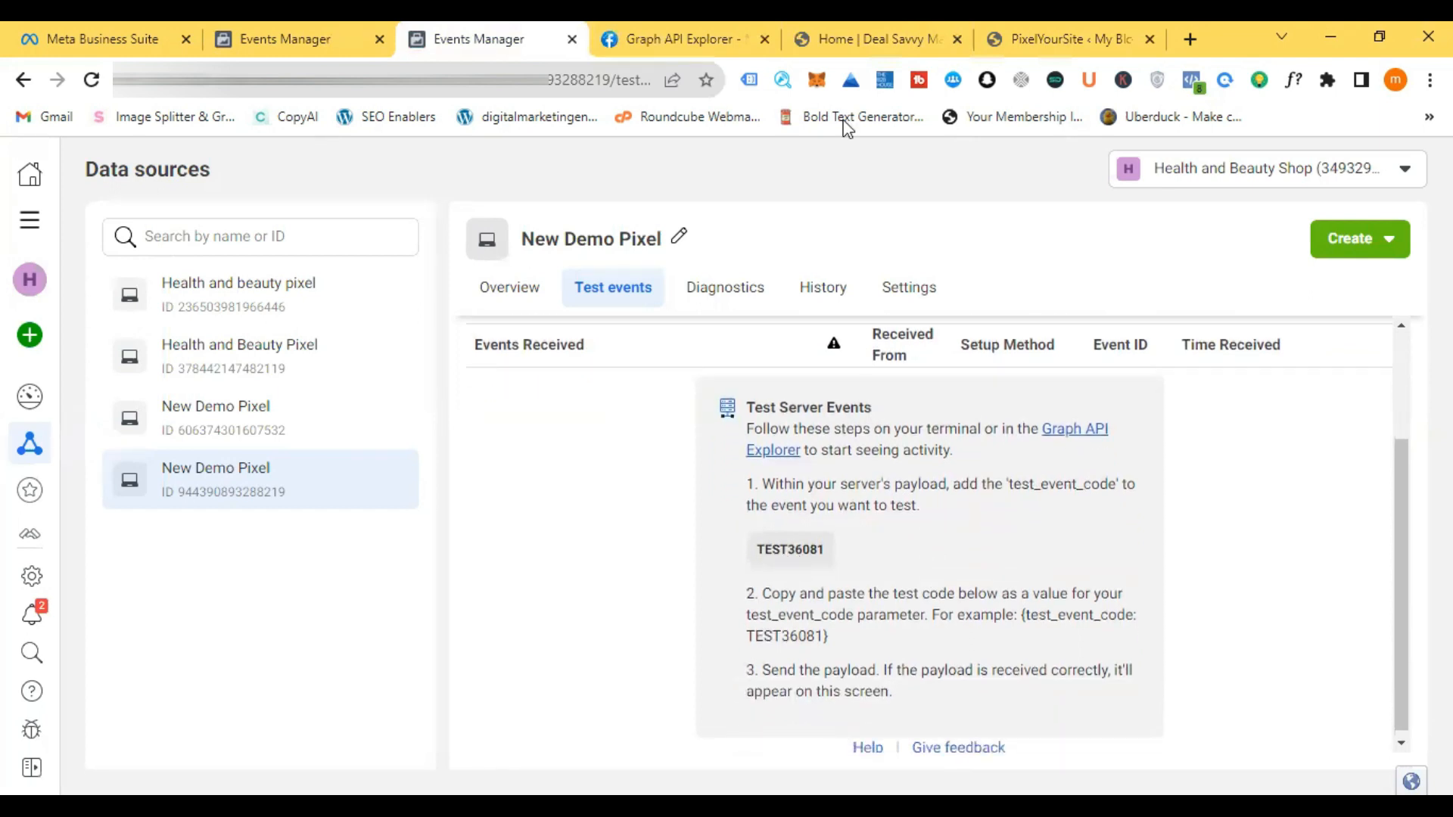
{"action": "left_click", "coordinate": [1078, 31]}
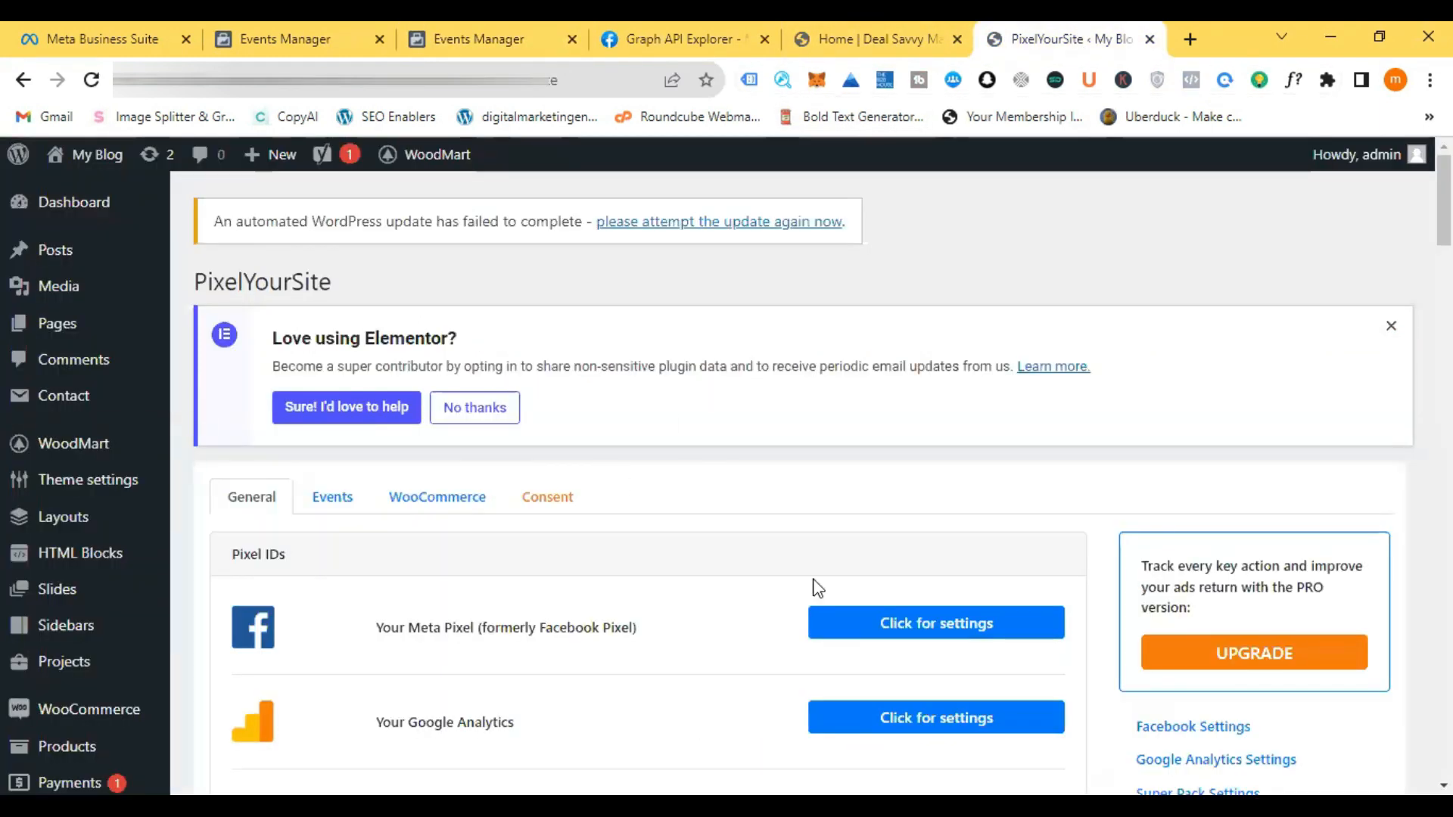
{"action": "left_click", "coordinate": [863, 624]}
{"action": "scroll", "coordinate": [860, 625], "scroll_direction": "down", "scroll_amount": 8}
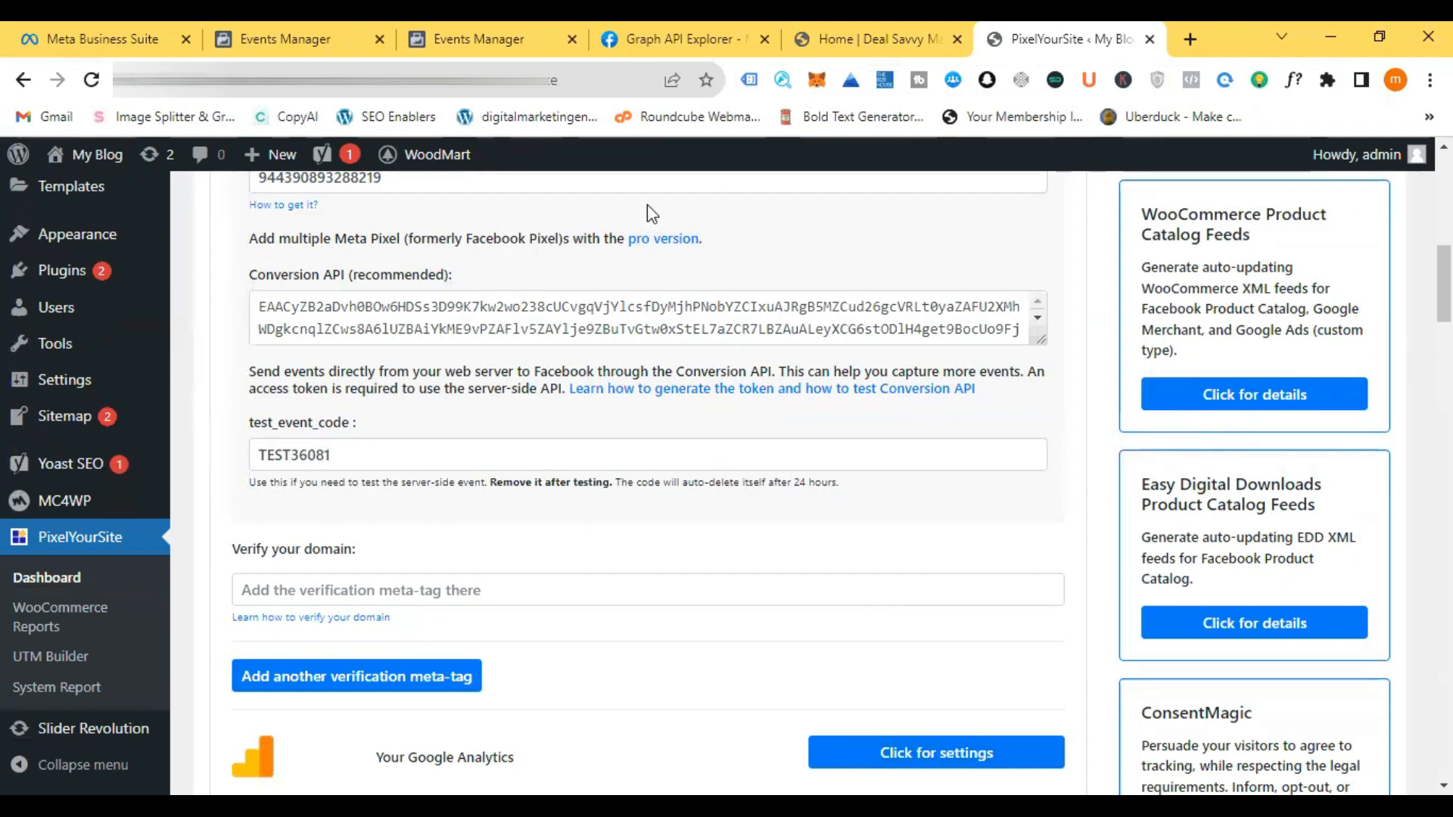
Step: Compare the example test_event_code parameter in Events Manager with the Graph API Explorer's request, access token and permission settings
{"action": "left_click", "coordinate": [780, 23]}
{"action": "left_click", "coordinate": [447, 27]}
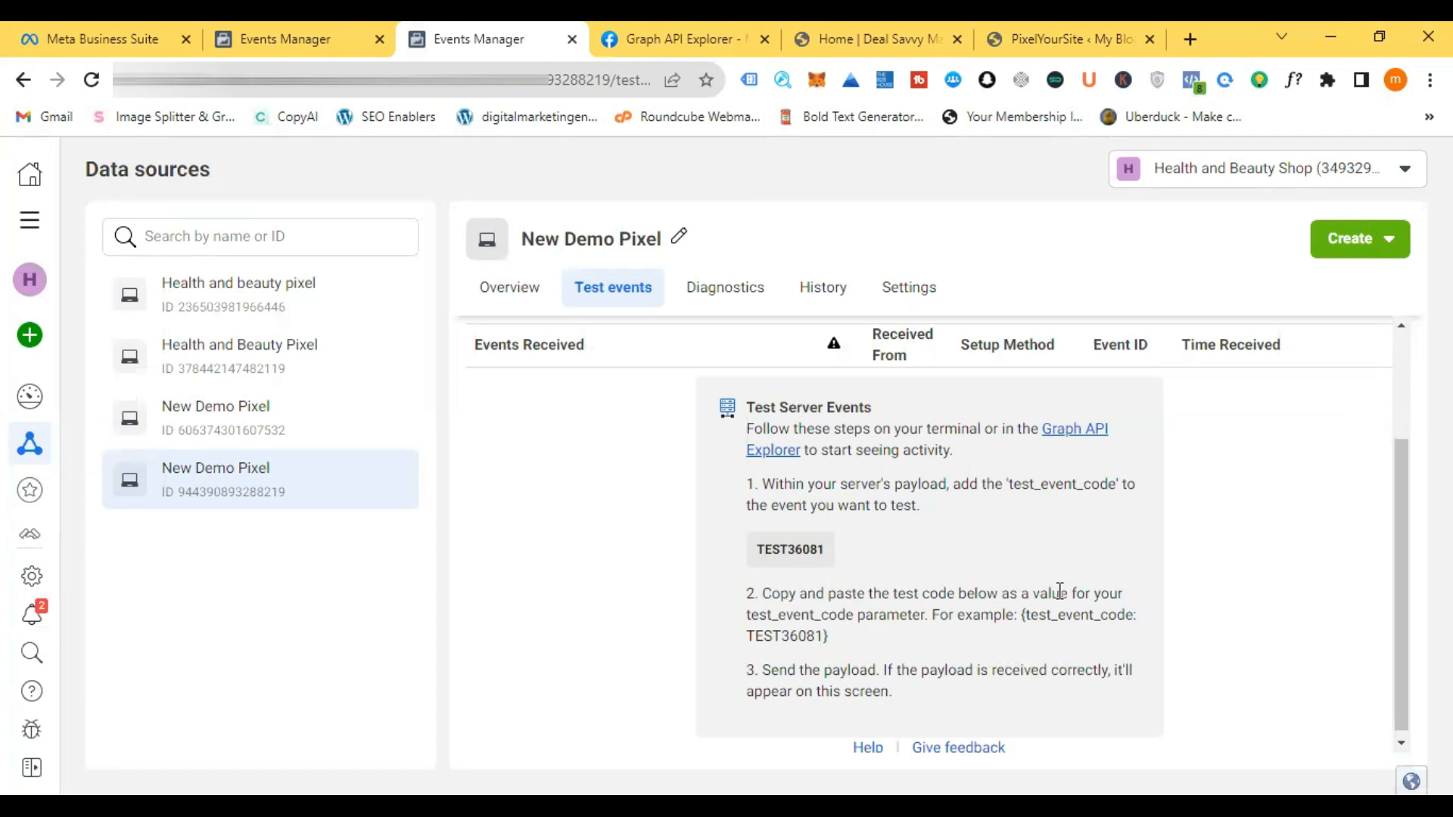
{"action": "scroll", "coordinate": [1146, 605], "scroll_direction": "down", "scroll_amount": 1}
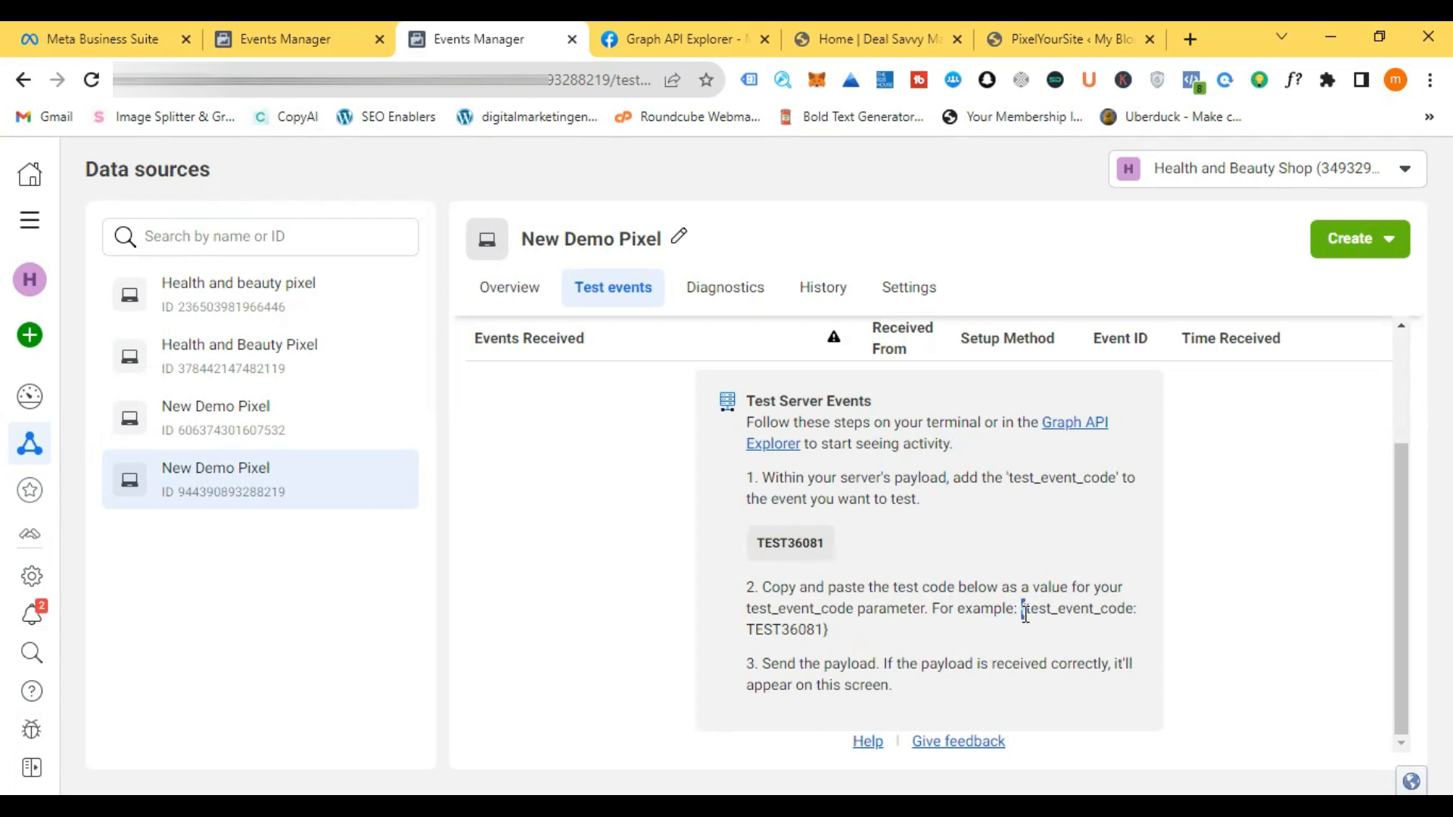
{"action": "left_click_drag", "start_coordinate": [1023, 610], "coordinate": [1029, 636]}
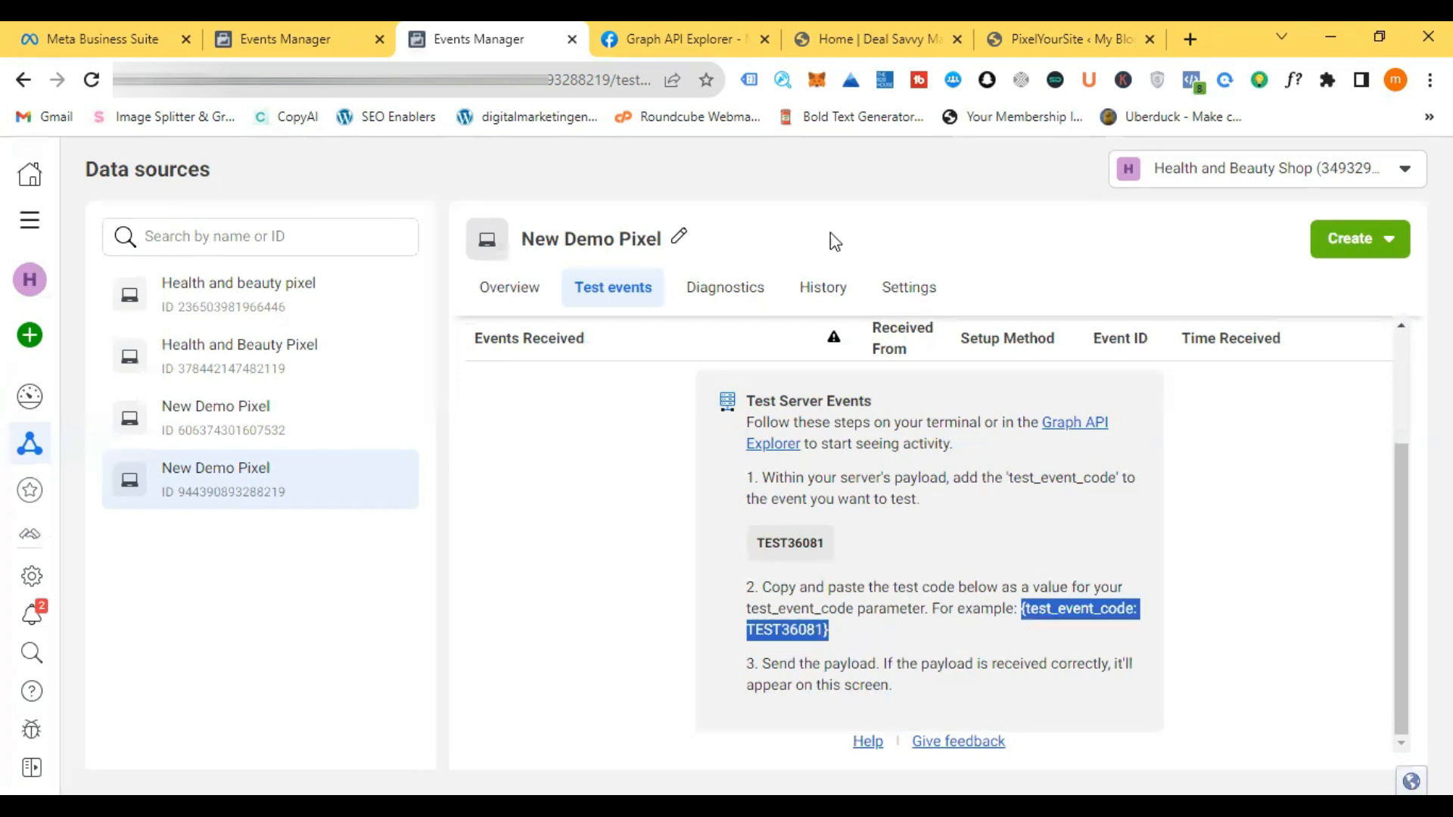
{"action": "left_click", "coordinate": [715, 30]}
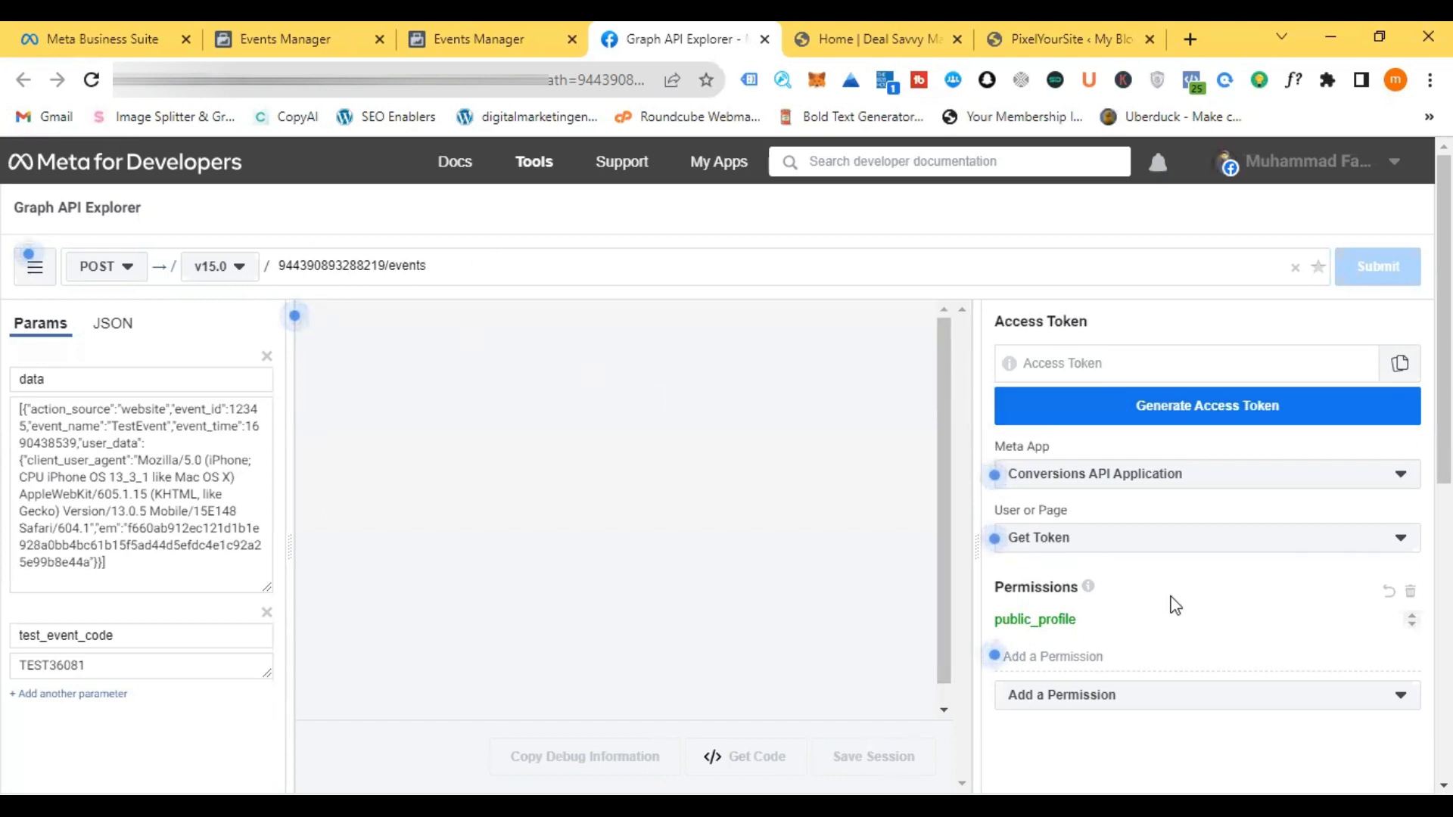
{"action": "scroll", "coordinate": [1175, 606], "scroll_direction": "down", "scroll_amount": 5}
{"action": "scroll", "coordinate": [1175, 605], "scroll_direction": "up", "scroll_amount": 4}
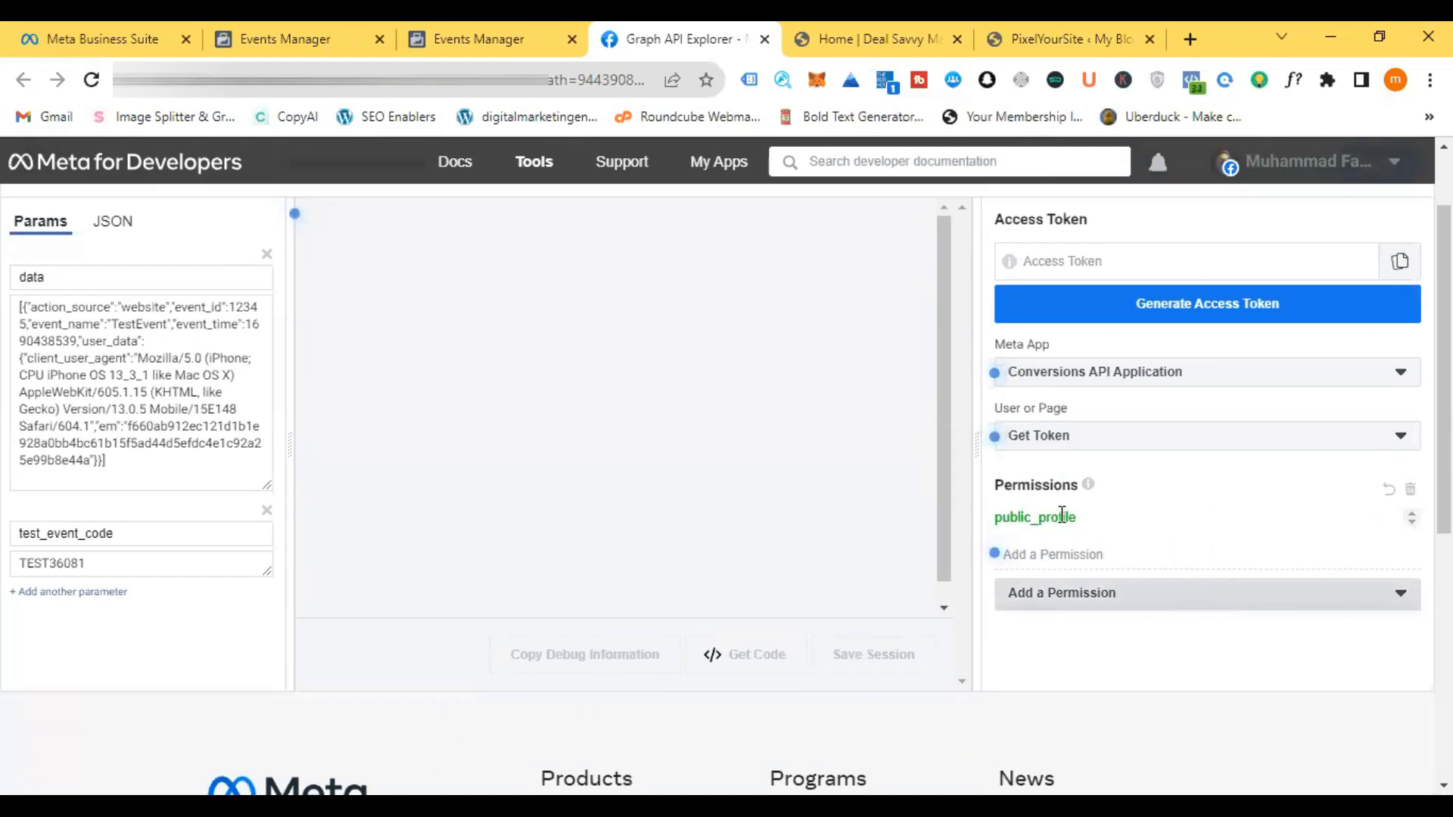
Step: Look through the Meta App choices and the User or Page token types in the Graph API Explorer
{"action": "left_click", "coordinate": [1049, 386]}
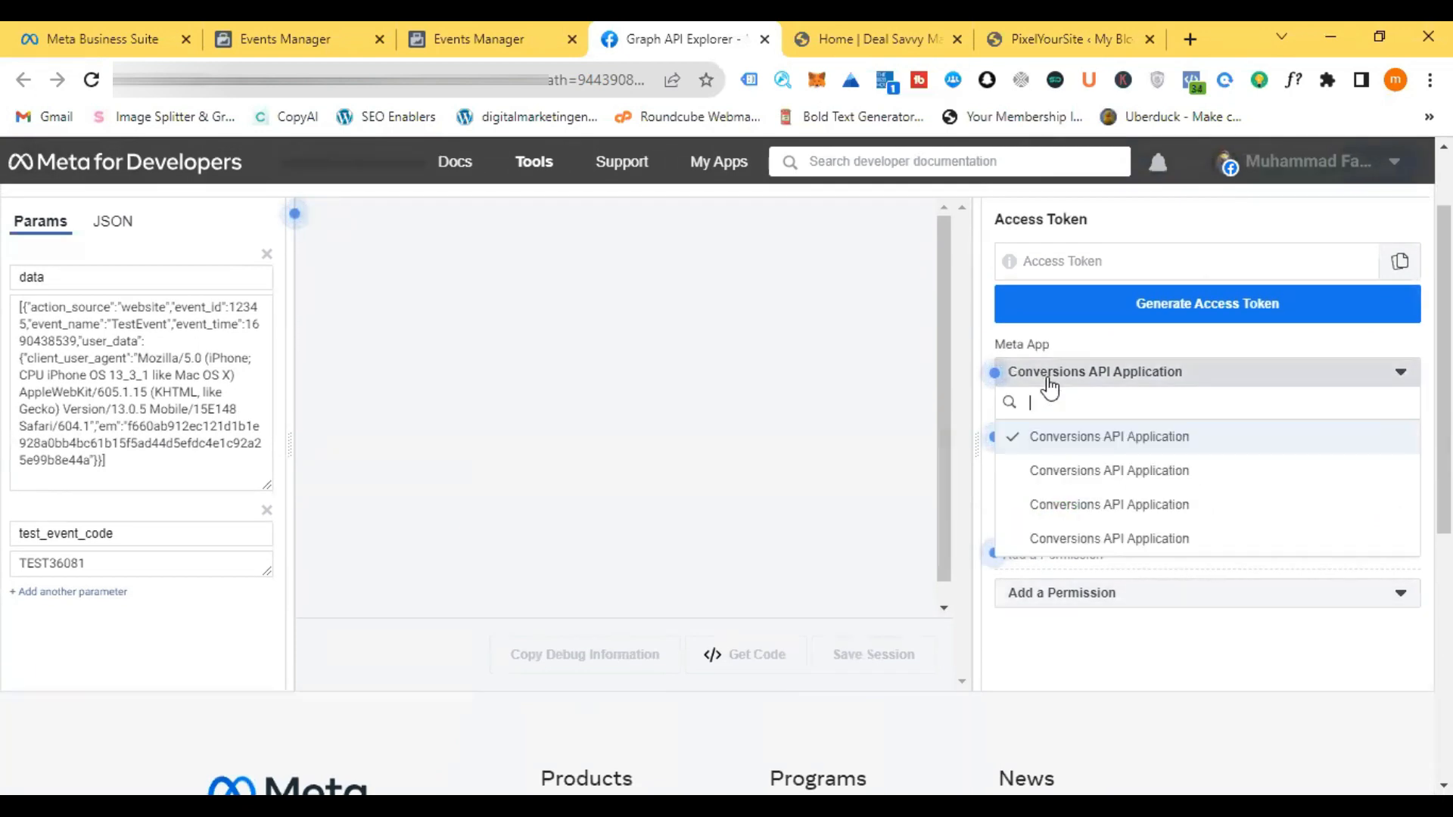
{"action": "left_click", "coordinate": [1049, 386]}
{"action": "left_click", "coordinate": [1023, 454]}
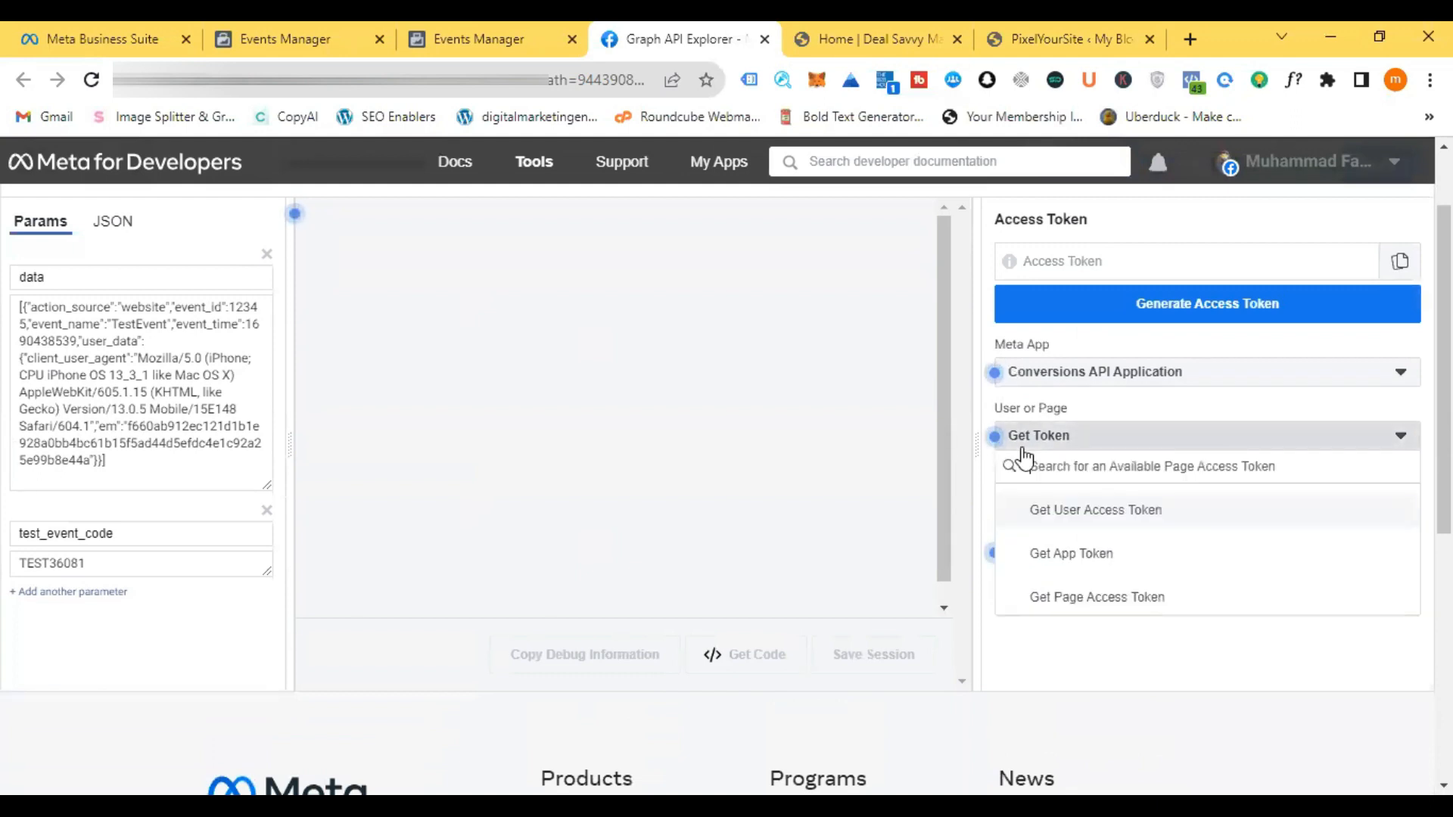
{"action": "left_click", "coordinate": [1023, 451]}
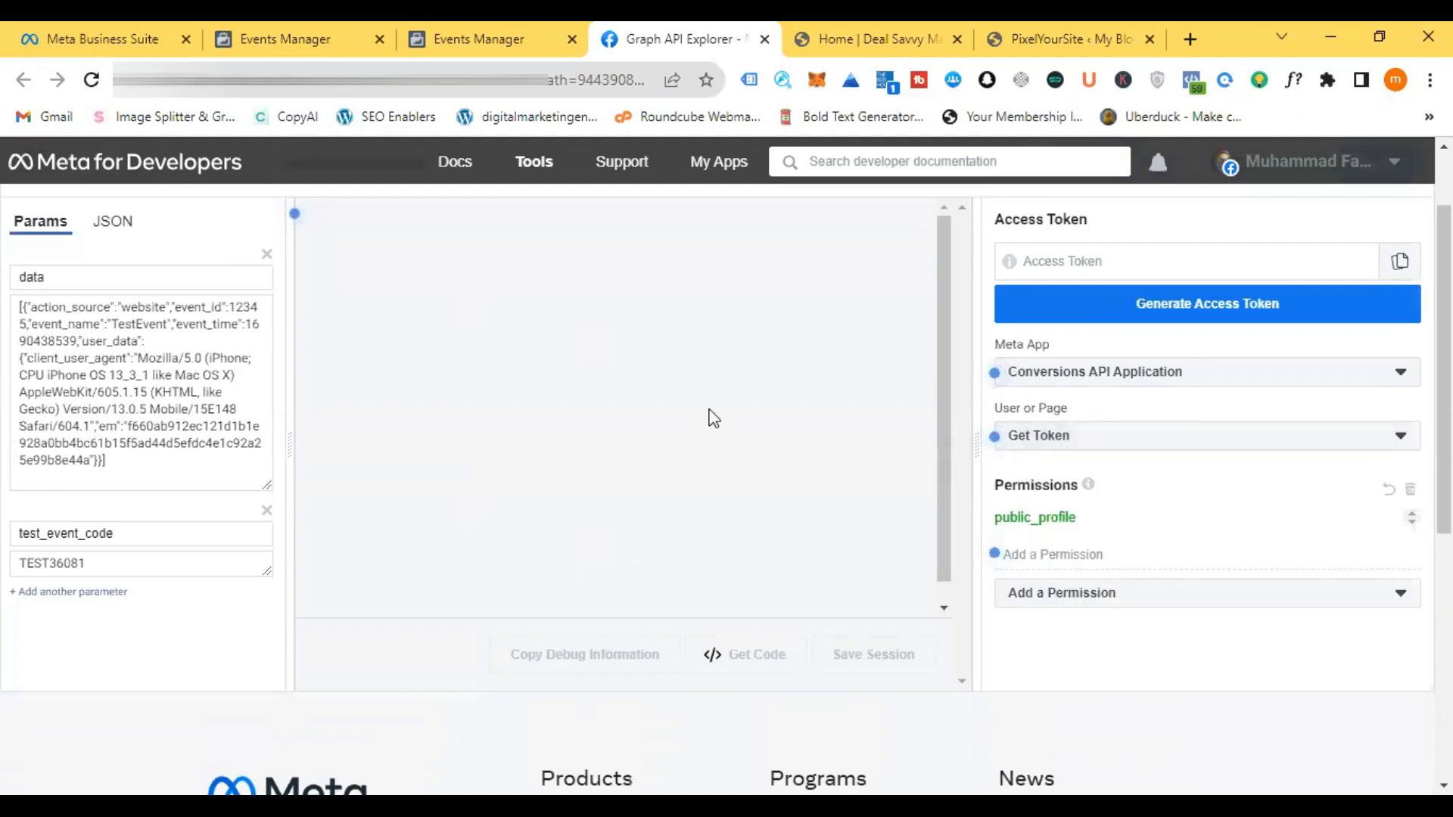
Step: Submit the prefilled TestEvent POST request to the pixel's events endpoint in the Graph API Explorer
{"action": "scroll", "coordinate": [708, 415], "scroll_direction": "up", "scroll_amount": 2}
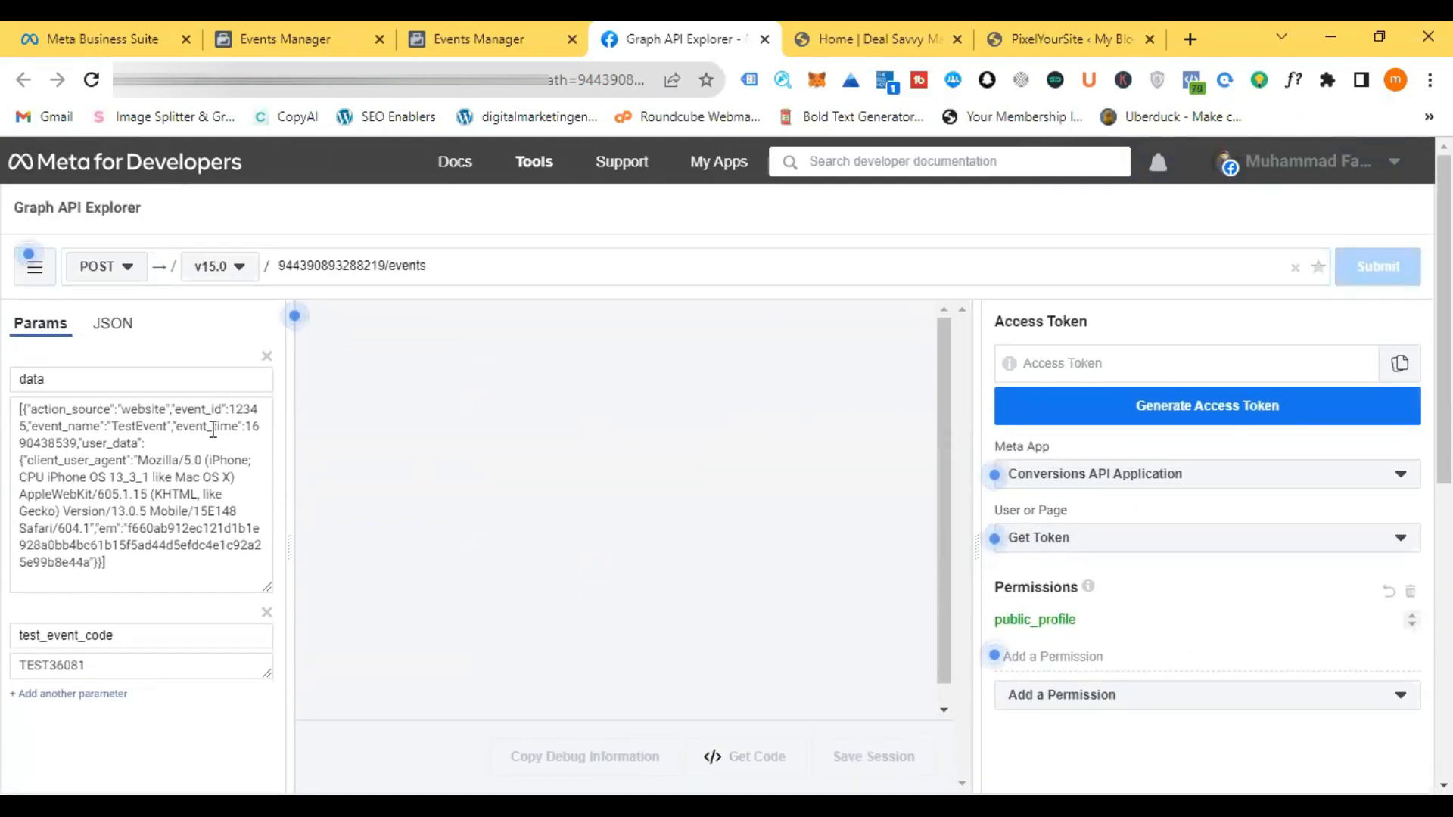
{"action": "left_click", "coordinate": [142, 426]}
{"action": "key", "text": "Return"}
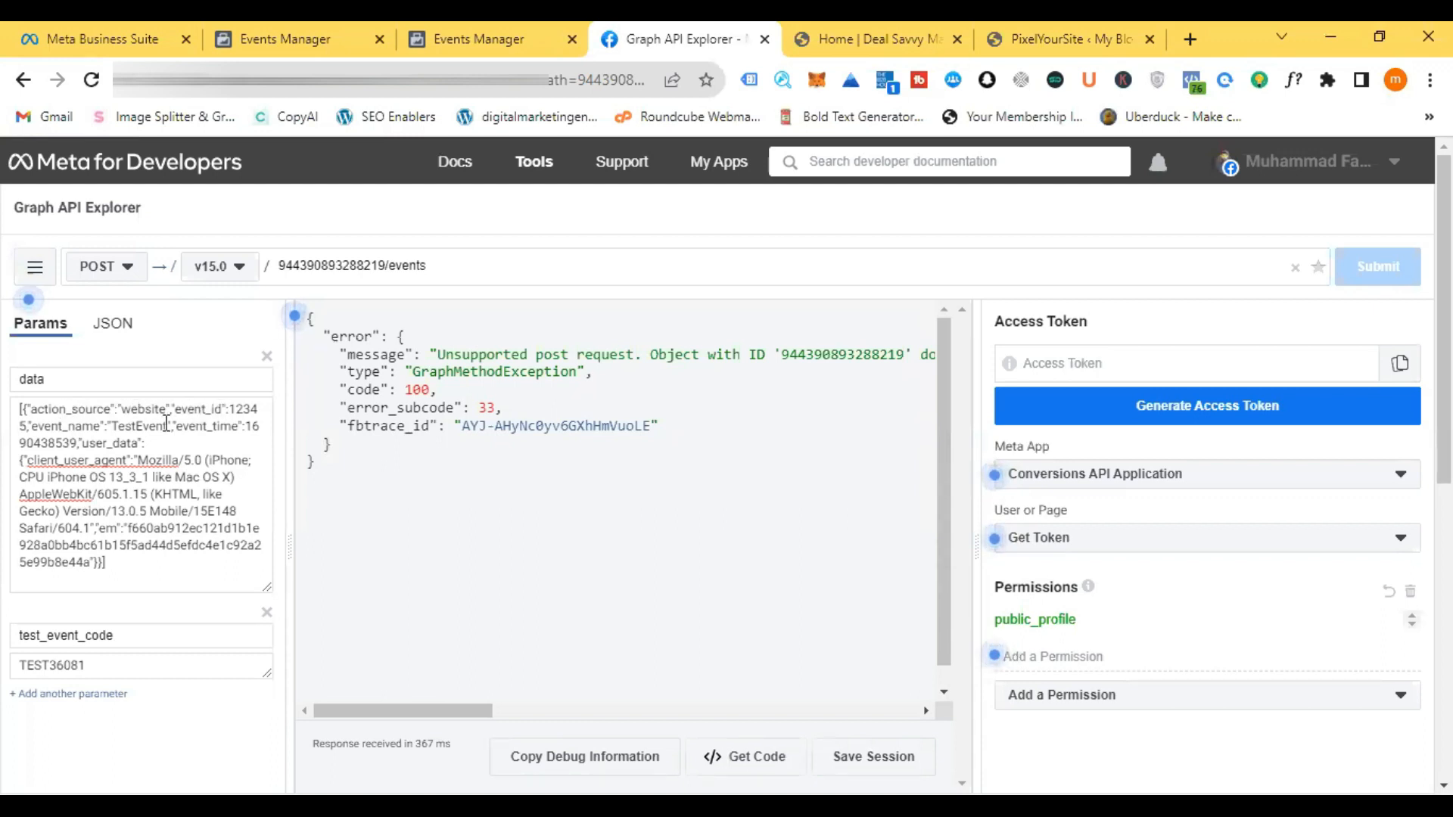
{"action": "left_click", "coordinate": [140, 425]}
Step: Recheck the example test_event_code parameter in Events Manager's Test Server Events instructions and return to the Graph API Explorer
{"action": "left_click", "coordinate": [552, 38]}
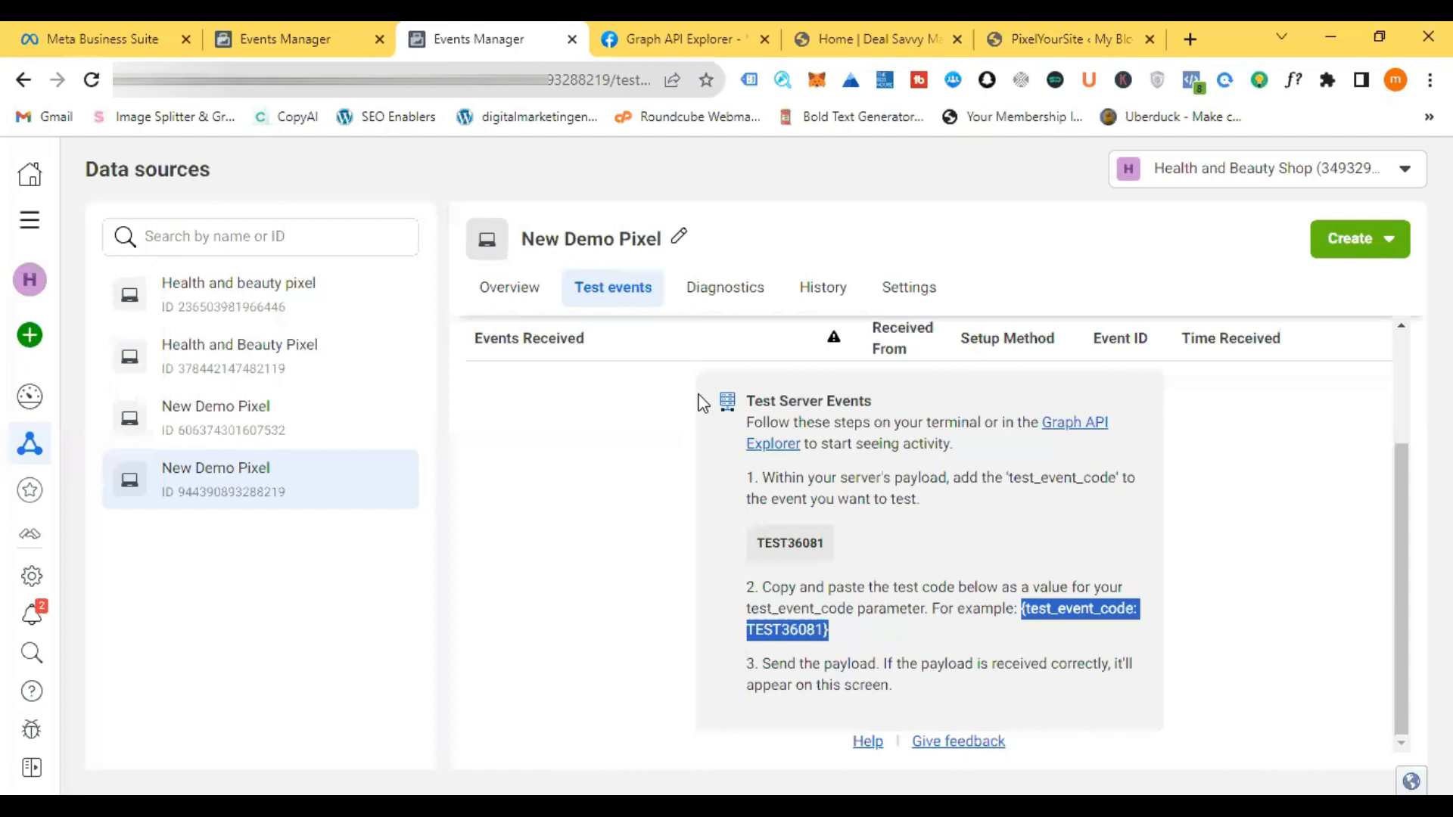
{"action": "left_click", "coordinate": [1023, 610]}
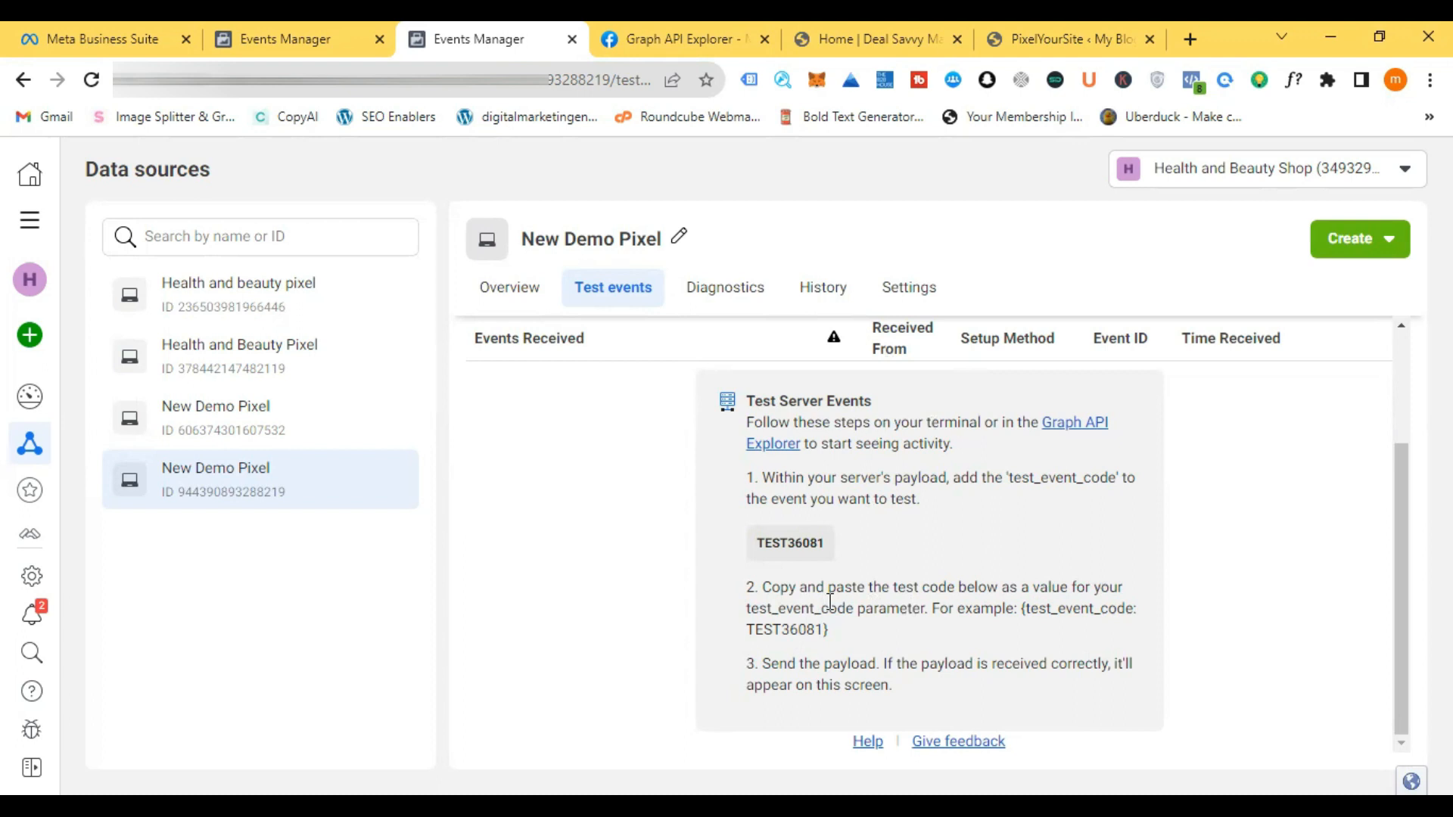
{"action": "left_click", "coordinate": [644, 31]}
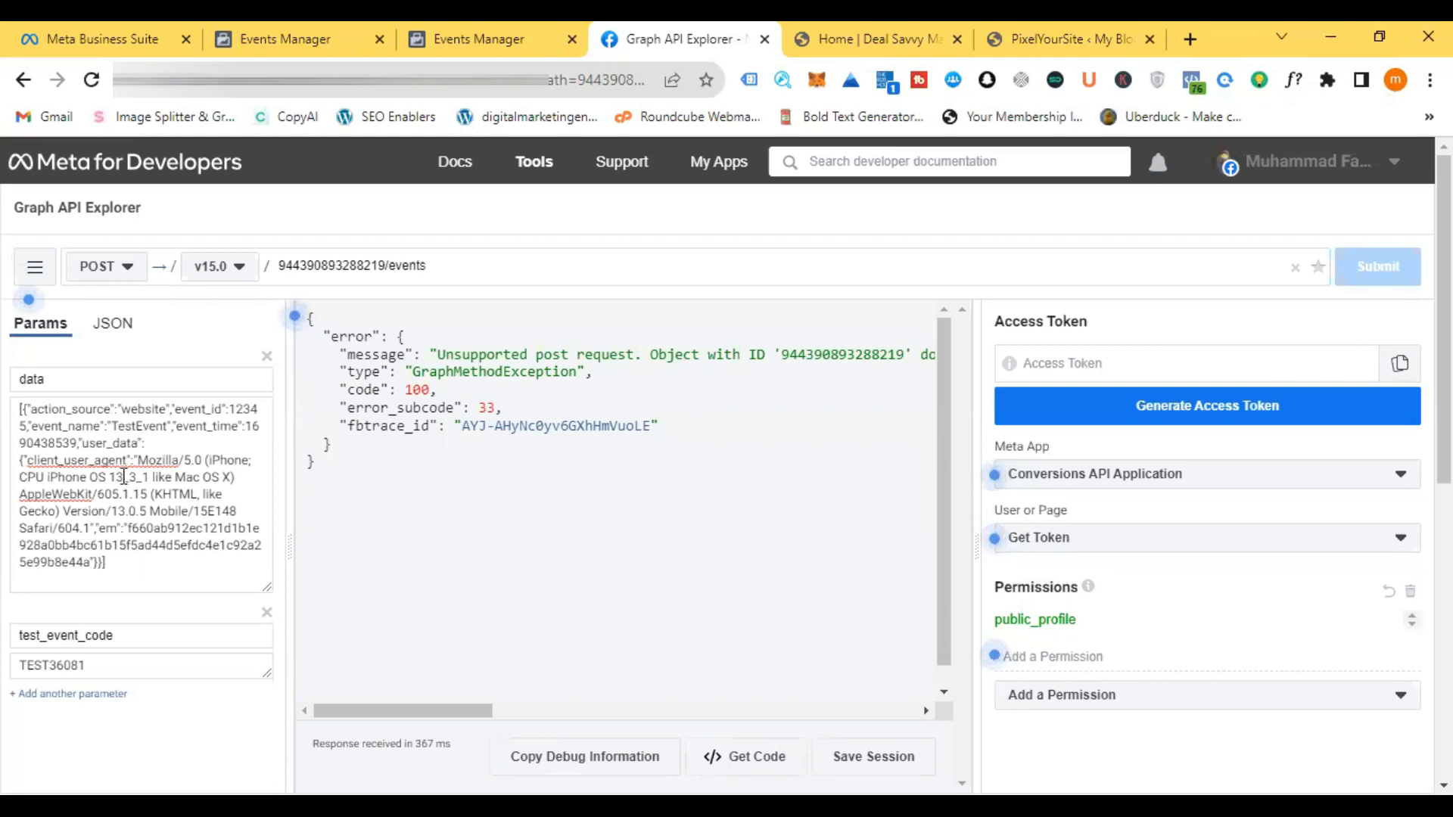
Step: Check the request's method and API version options and show its parameters as JSON
{"action": "left_click", "coordinate": [94, 273]}
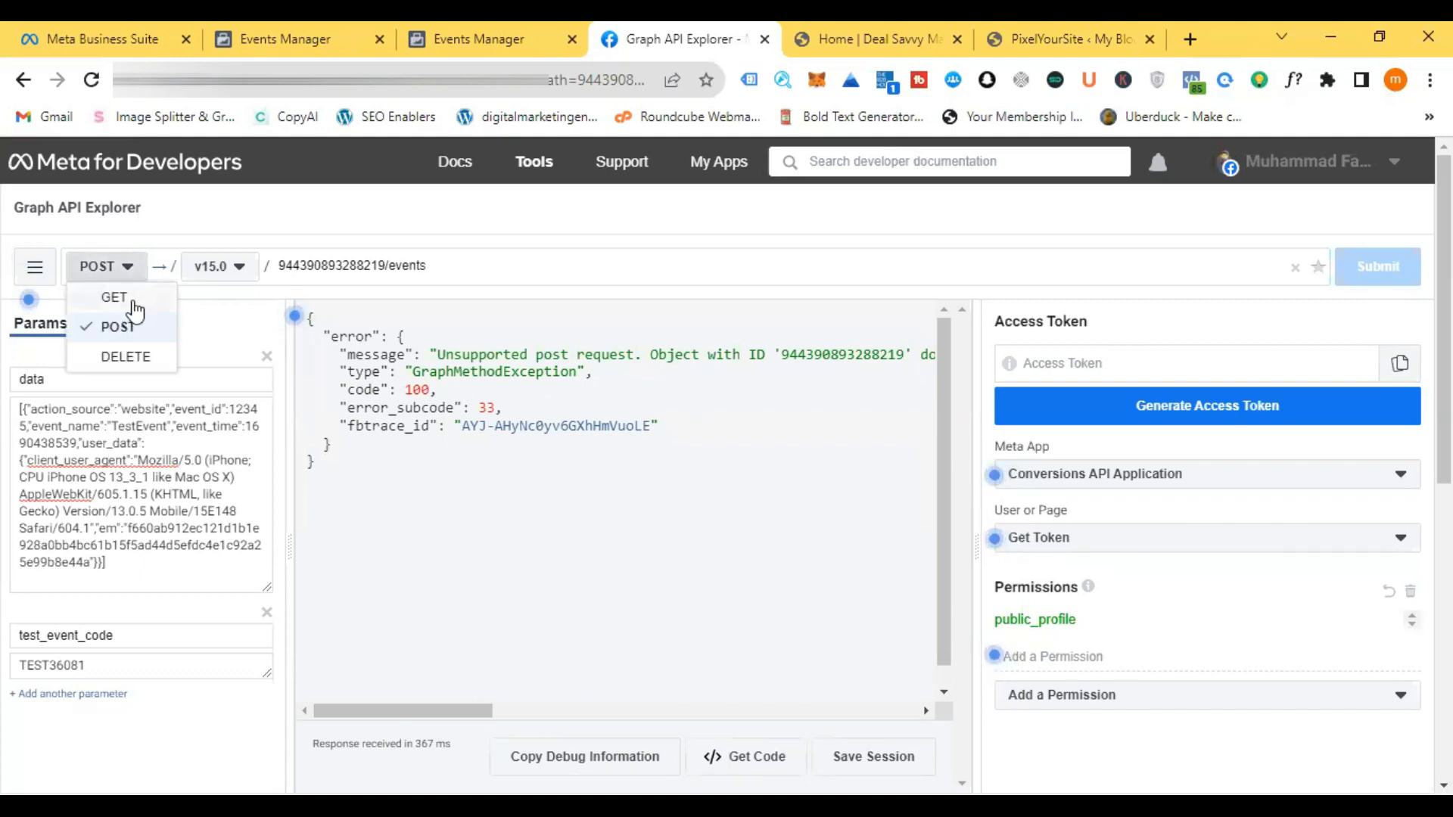
{"action": "left_click", "coordinate": [208, 269]}
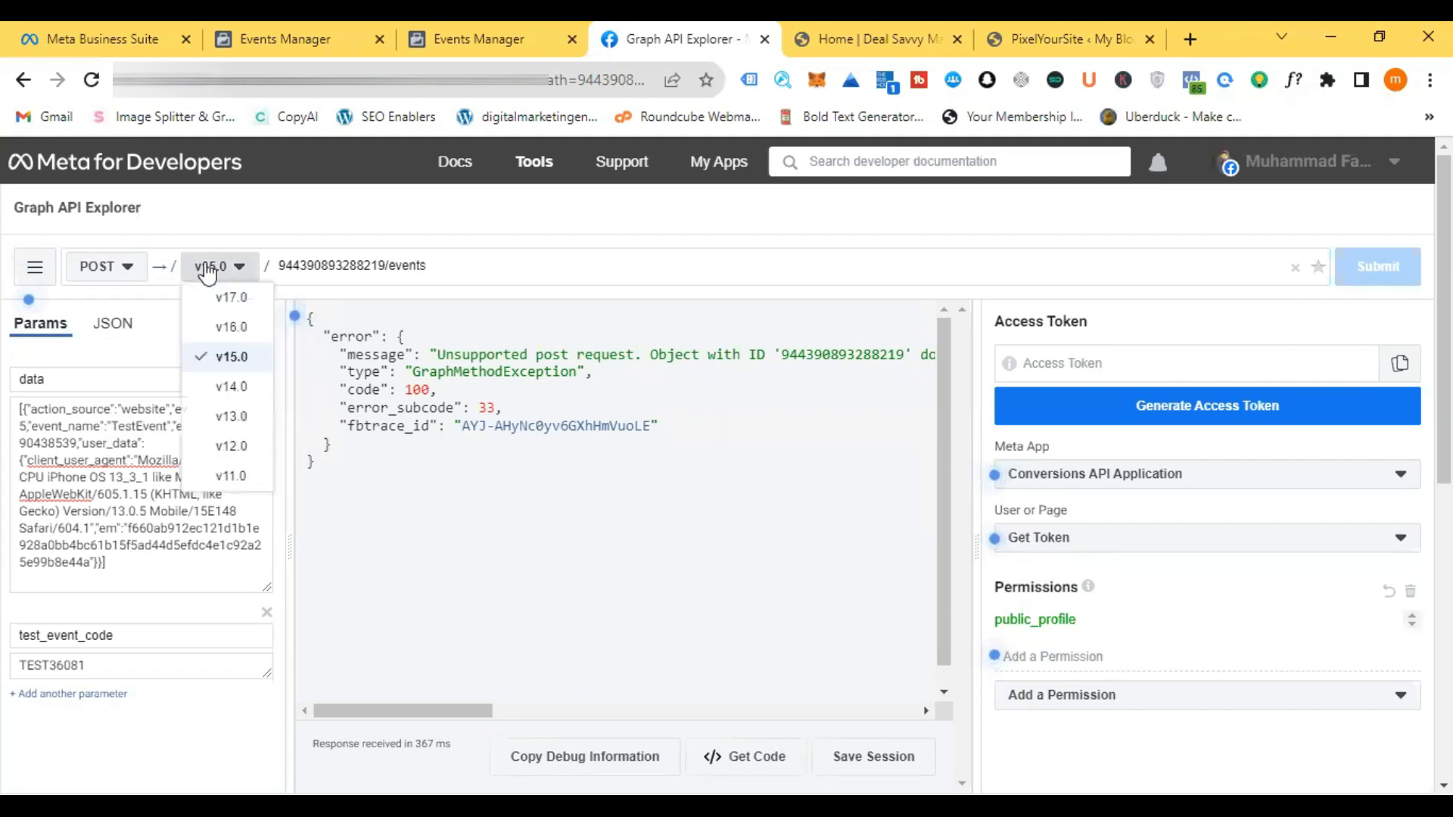
{"action": "left_click", "coordinate": [111, 324]}
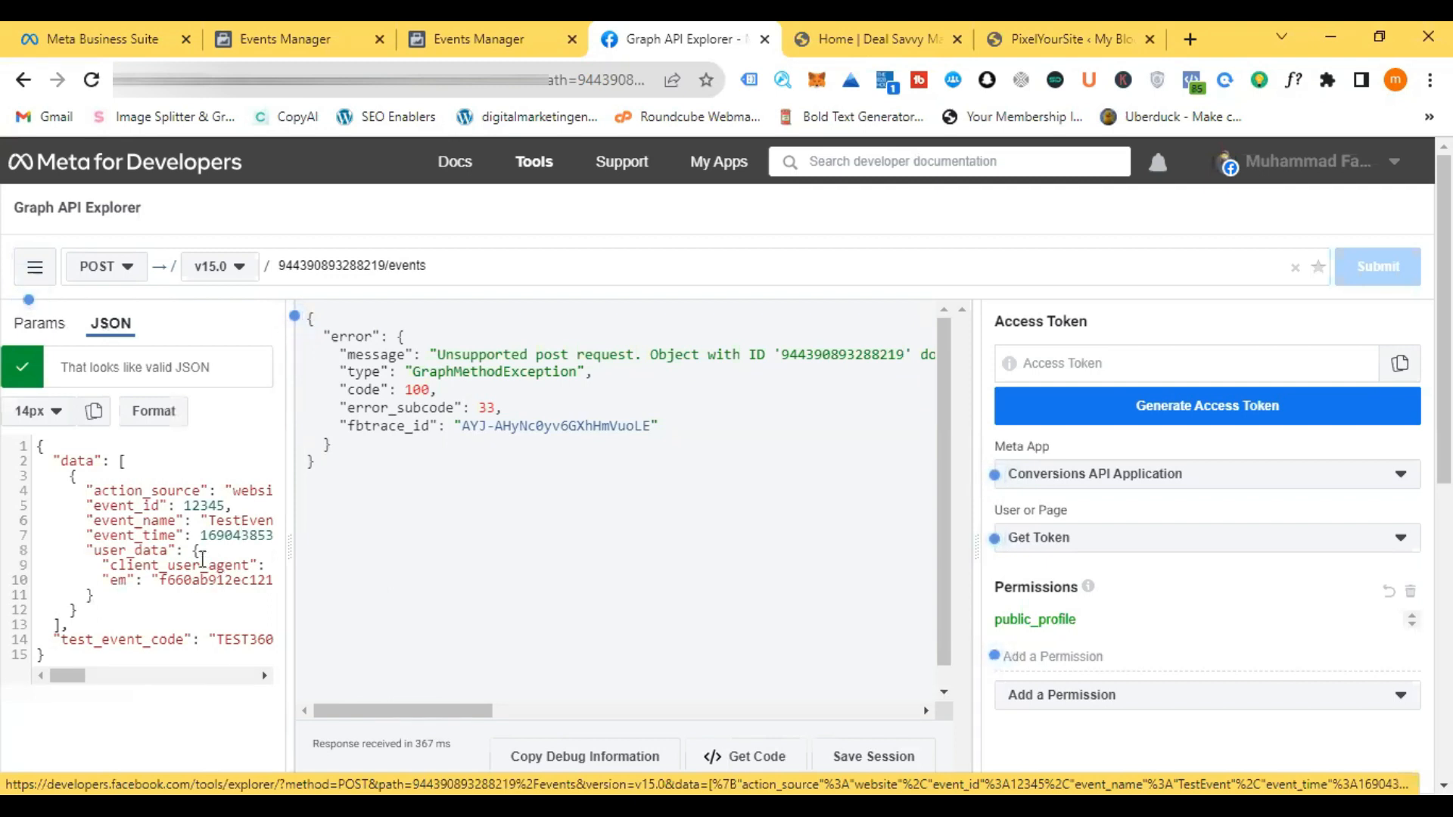
Step: Read through the JSON payload from the event_name line to the end of the test_event_code line
{"action": "left_click", "coordinate": [217, 527]}
{"action": "key", "text": "Right"}
{"action": "key", "text": "Right"}
{"action": "key", "text": "Right"}
{"action": "key", "text": "Right"}
{"action": "key", "text": "Right"}
{"action": "key", "text": "Right"}
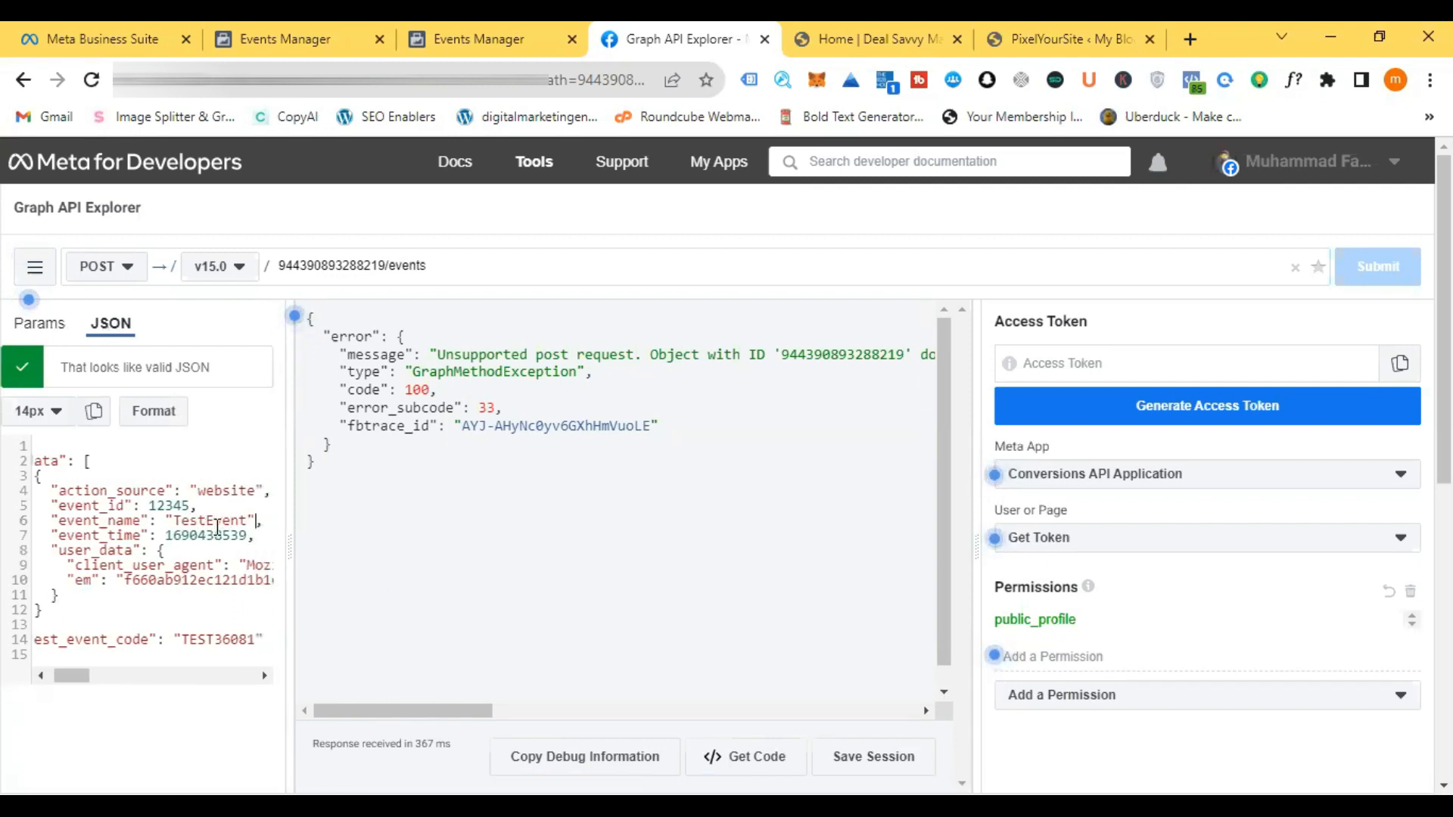
{"action": "key", "text": "Down"}
{"action": "key", "text": "Down"}
{"action": "key", "text": "Down"}
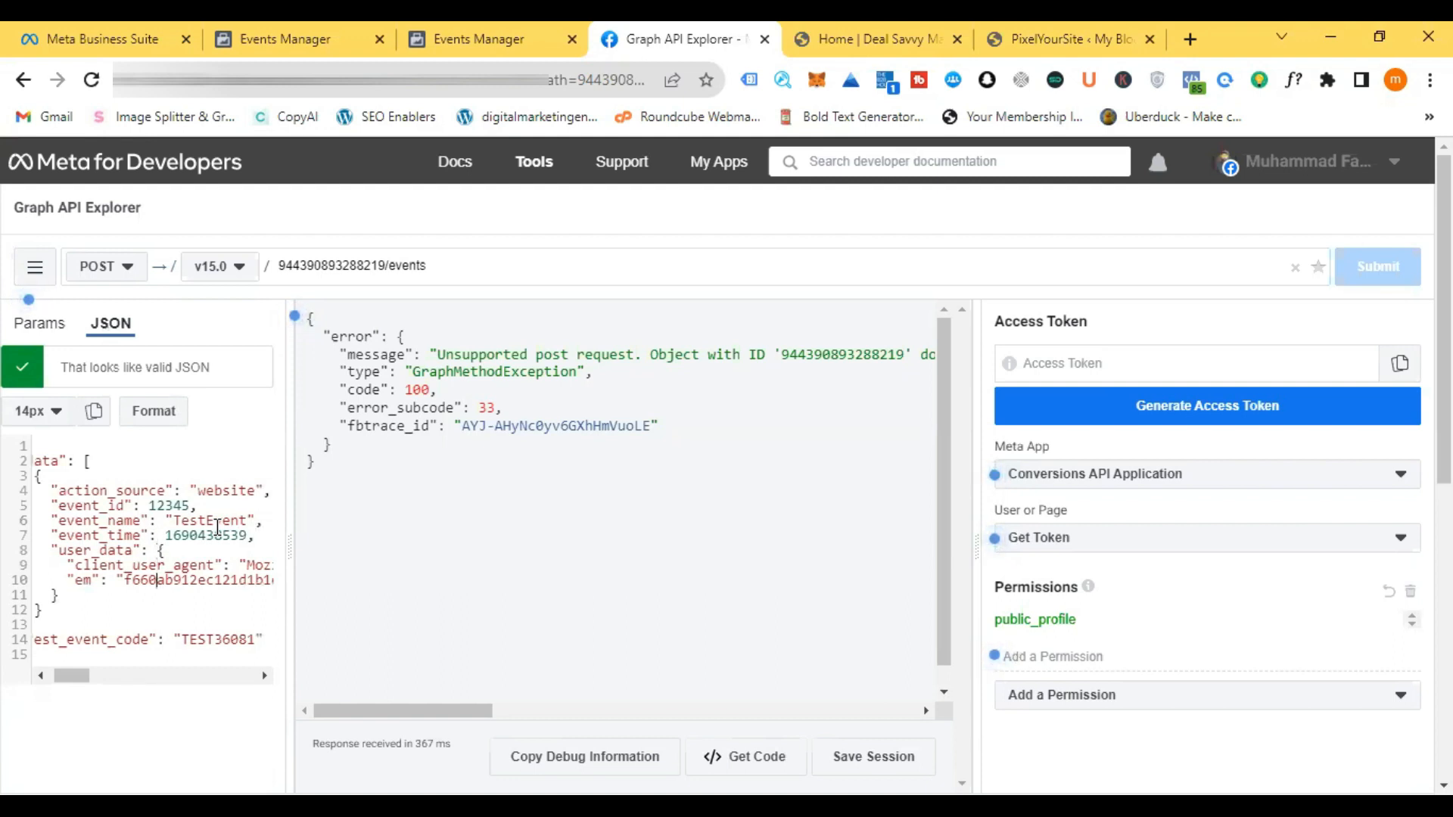
{"action": "key", "text": "Down"}
{"action": "key", "text": "Down"}
{"action": "key", "text": "Down"}
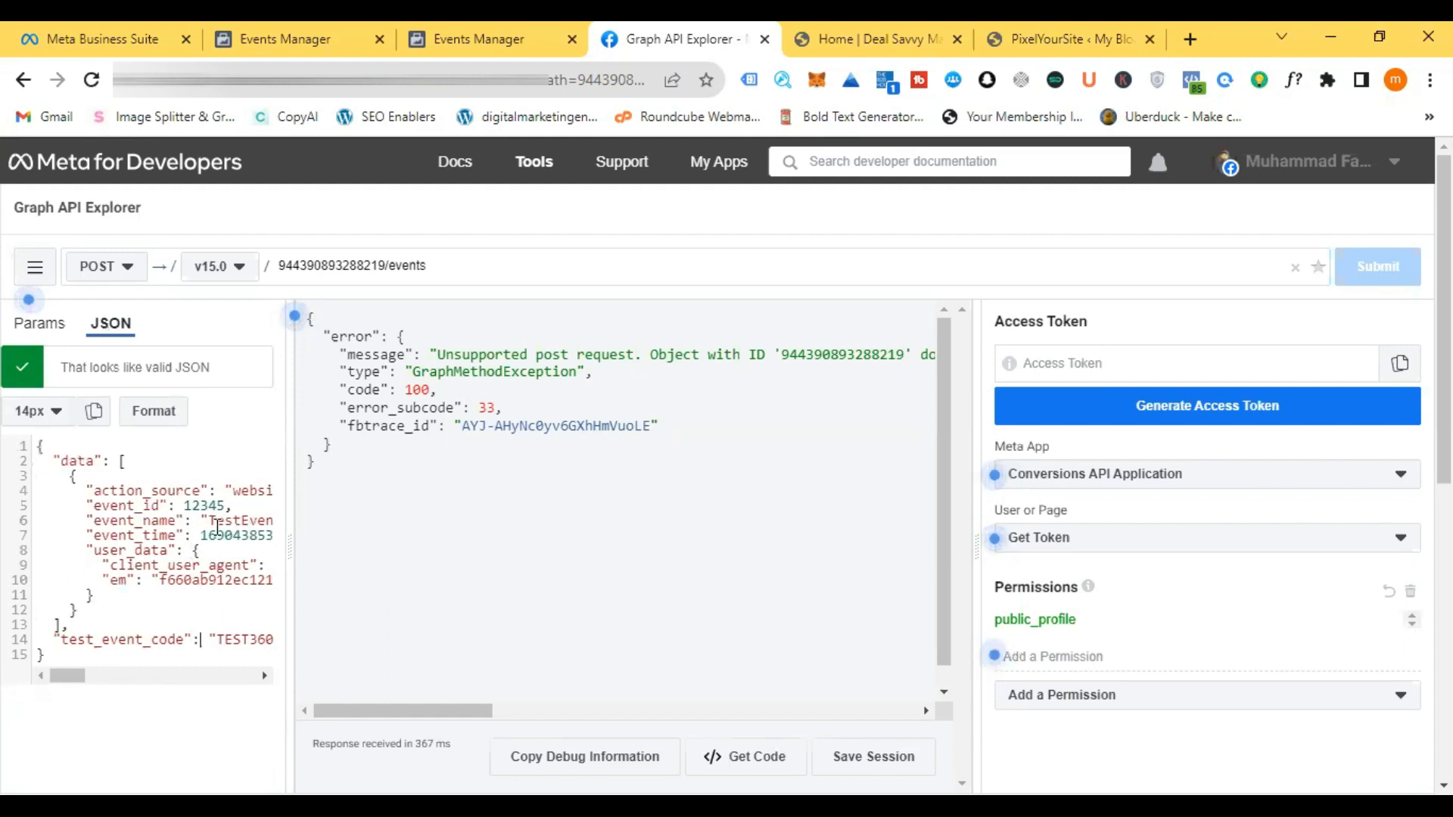
{"action": "key", "text": "Right"}
{"action": "key", "text": "Right"}
{"action": "key", "text": "Right"}
{"action": "key", "text": "Right"}
{"action": "key", "text": "Right"}
{"action": "key", "text": "Right"}
{"action": "key", "text": "Right"}
{"action": "key", "text": "Right"}
{"action": "key", "text": "Right"}
{"action": "key", "text": "Right"}
{"action": "key", "text": "Right"}
{"action": "key", "text": "Right"}
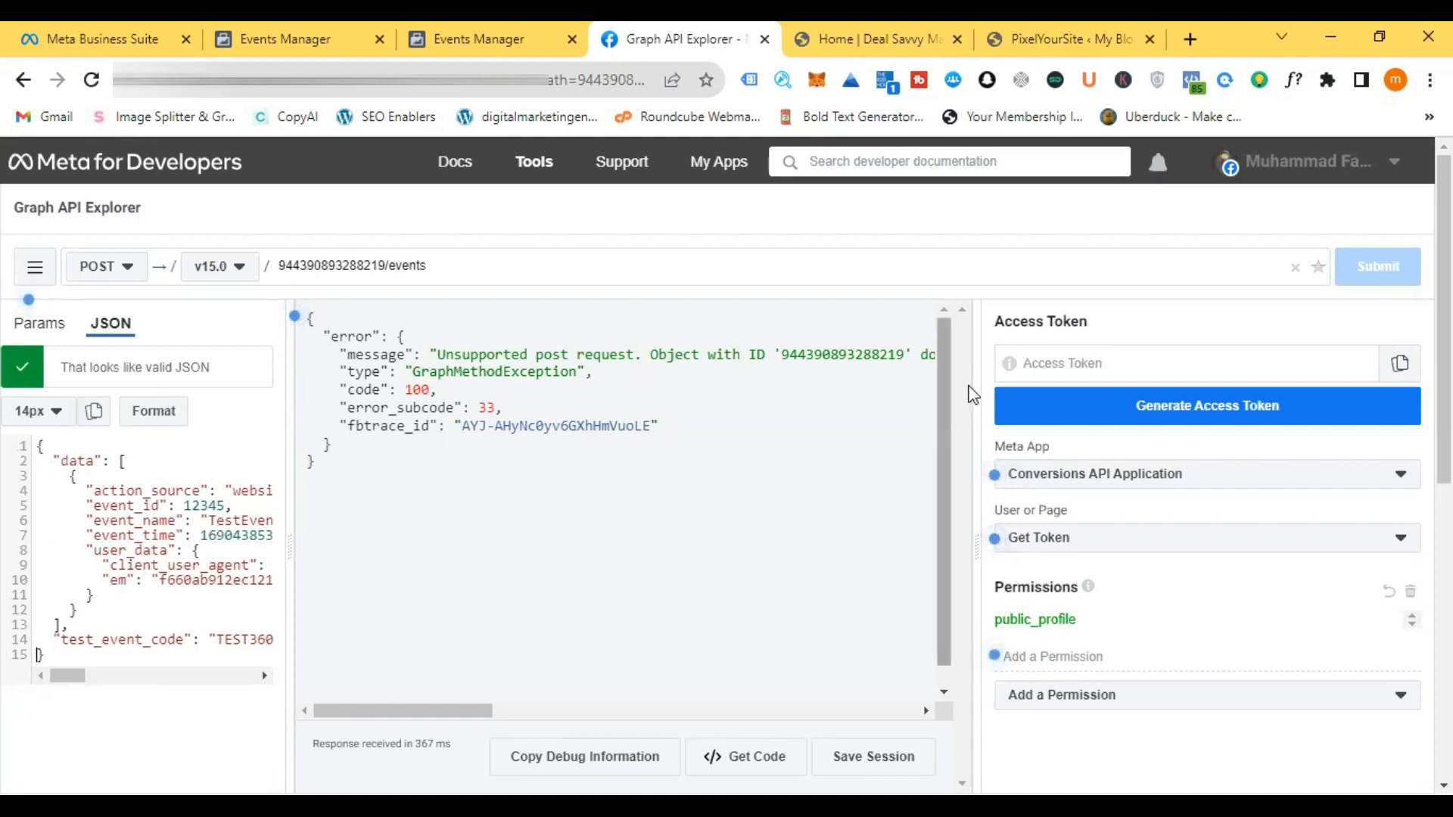
Step: Try generating an access token for the Conversions API Application and resend the test event POST request
{"action": "left_click", "coordinate": [1111, 419]}
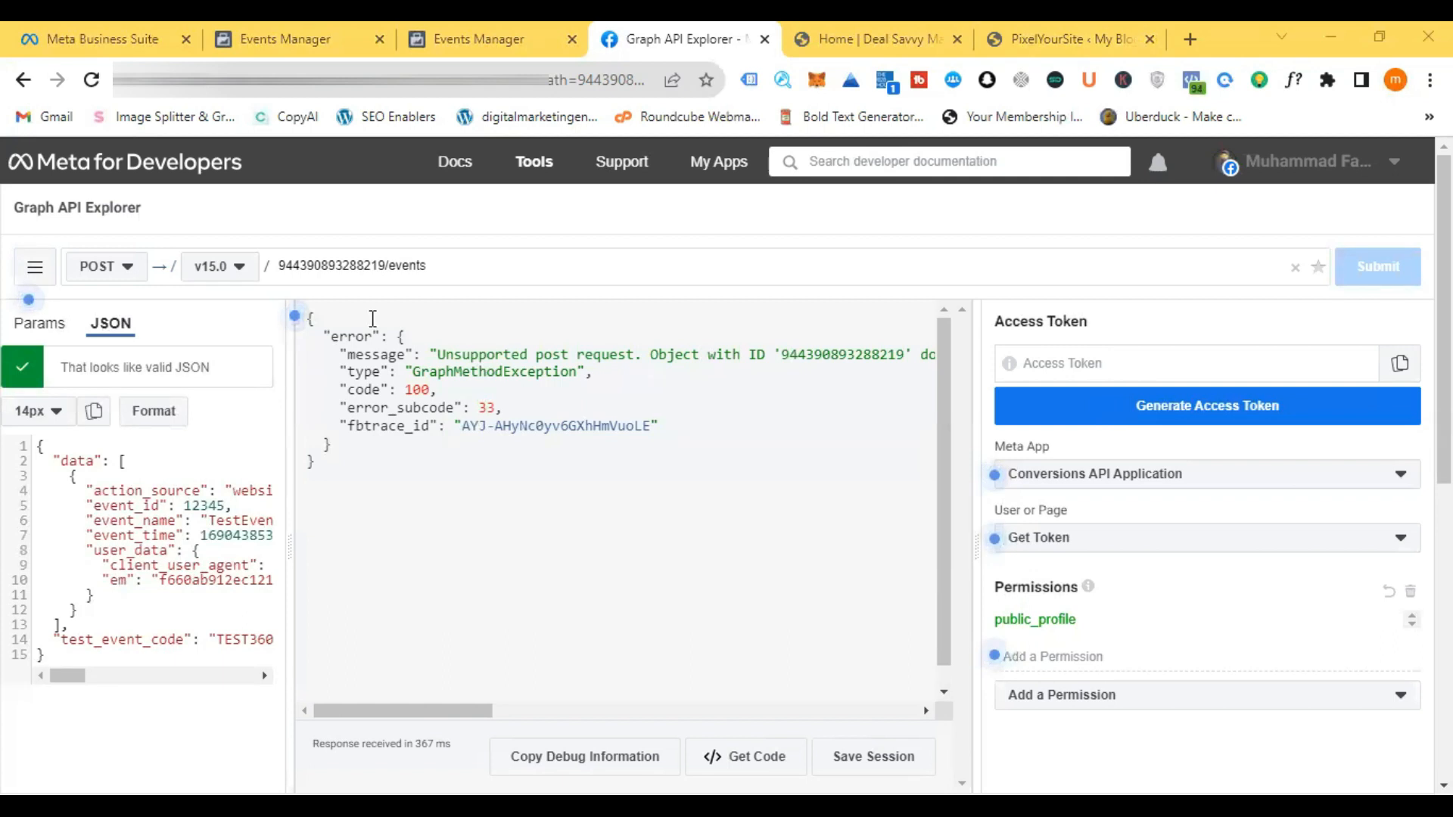
{"action": "key", "text": "Return"}
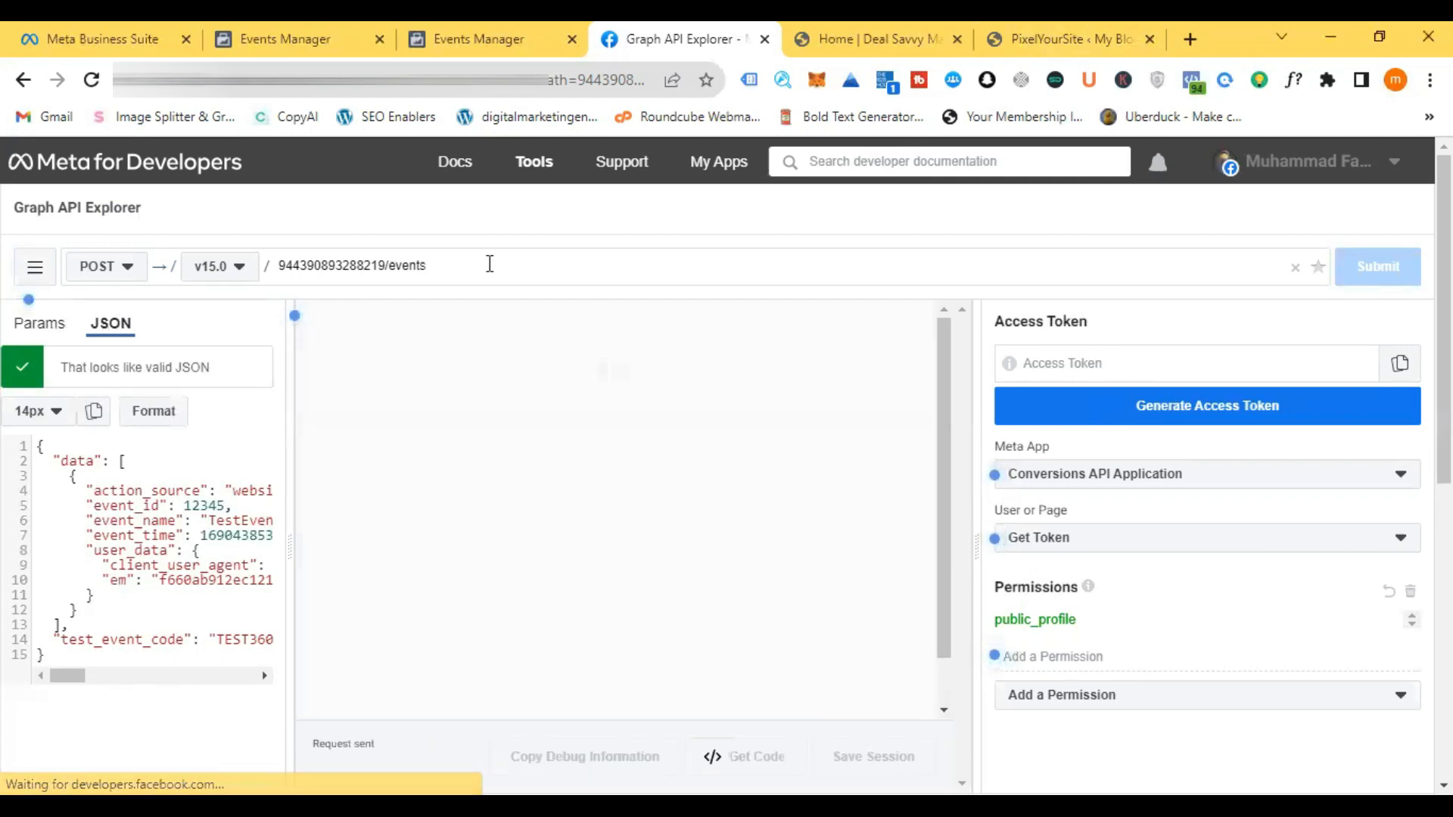
Step: Reload the New Demo Pixel's event test in Events Manager and close the Graph API Explorer
{"action": "left_click", "coordinate": [566, 23]}
{"action": "left_click", "coordinate": [103, 79]}
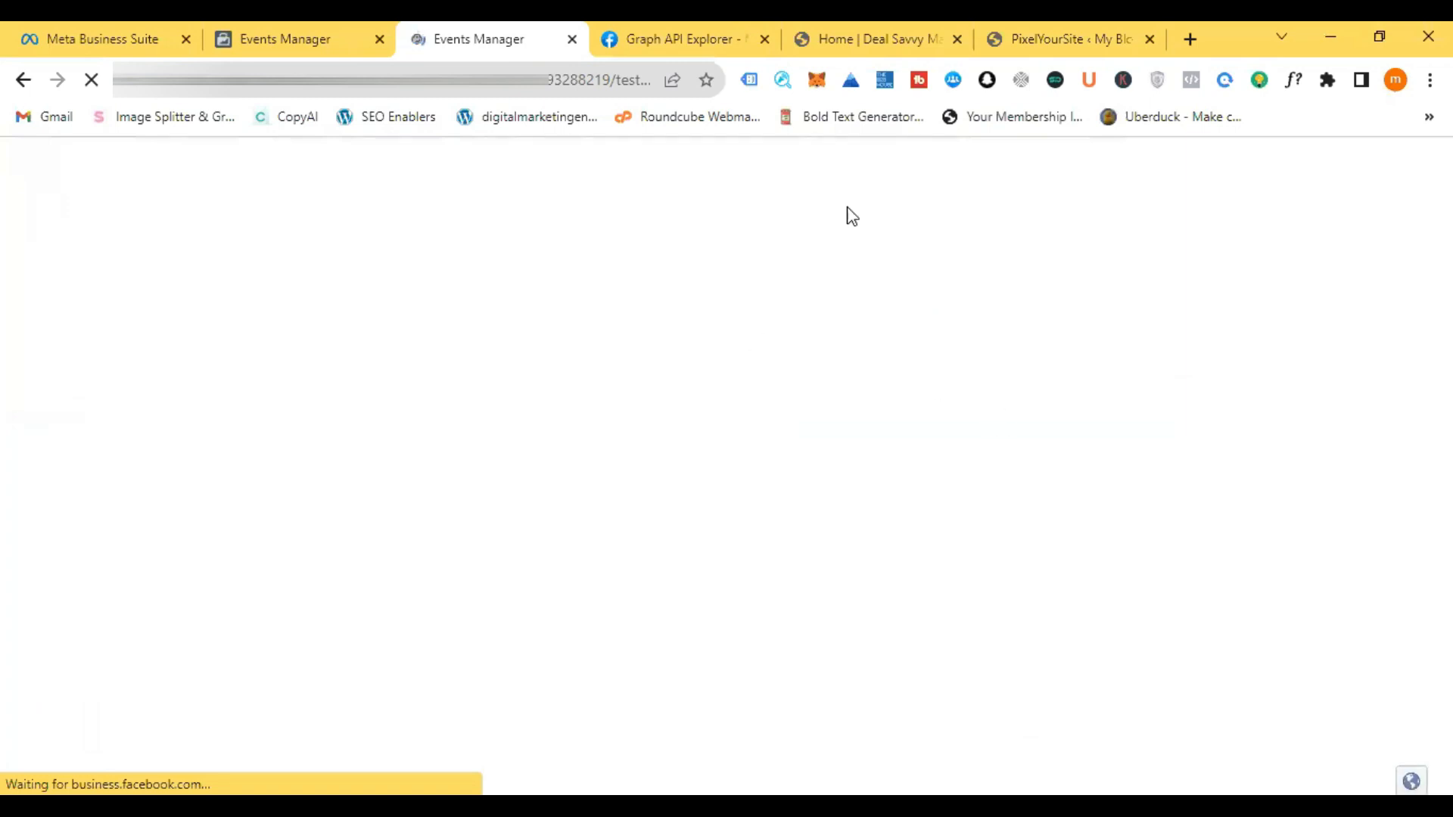
{"action": "left_click", "coordinate": [765, 39]}
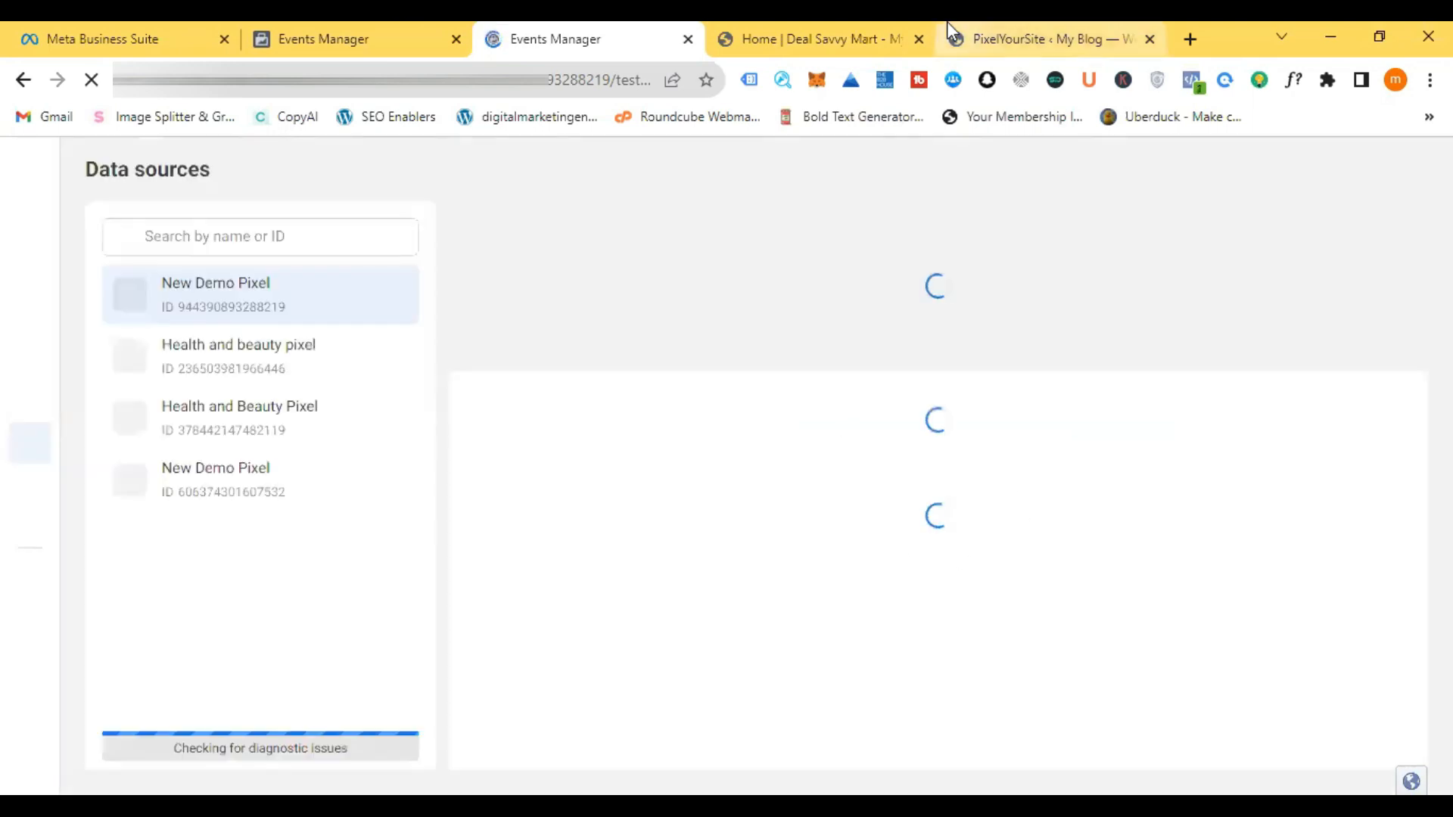
Step: Compare the test_event_code saved in PixelYourSite with the test code shown in the New Demo Pixel's event test
{"action": "left_click", "coordinate": [947, 21]}
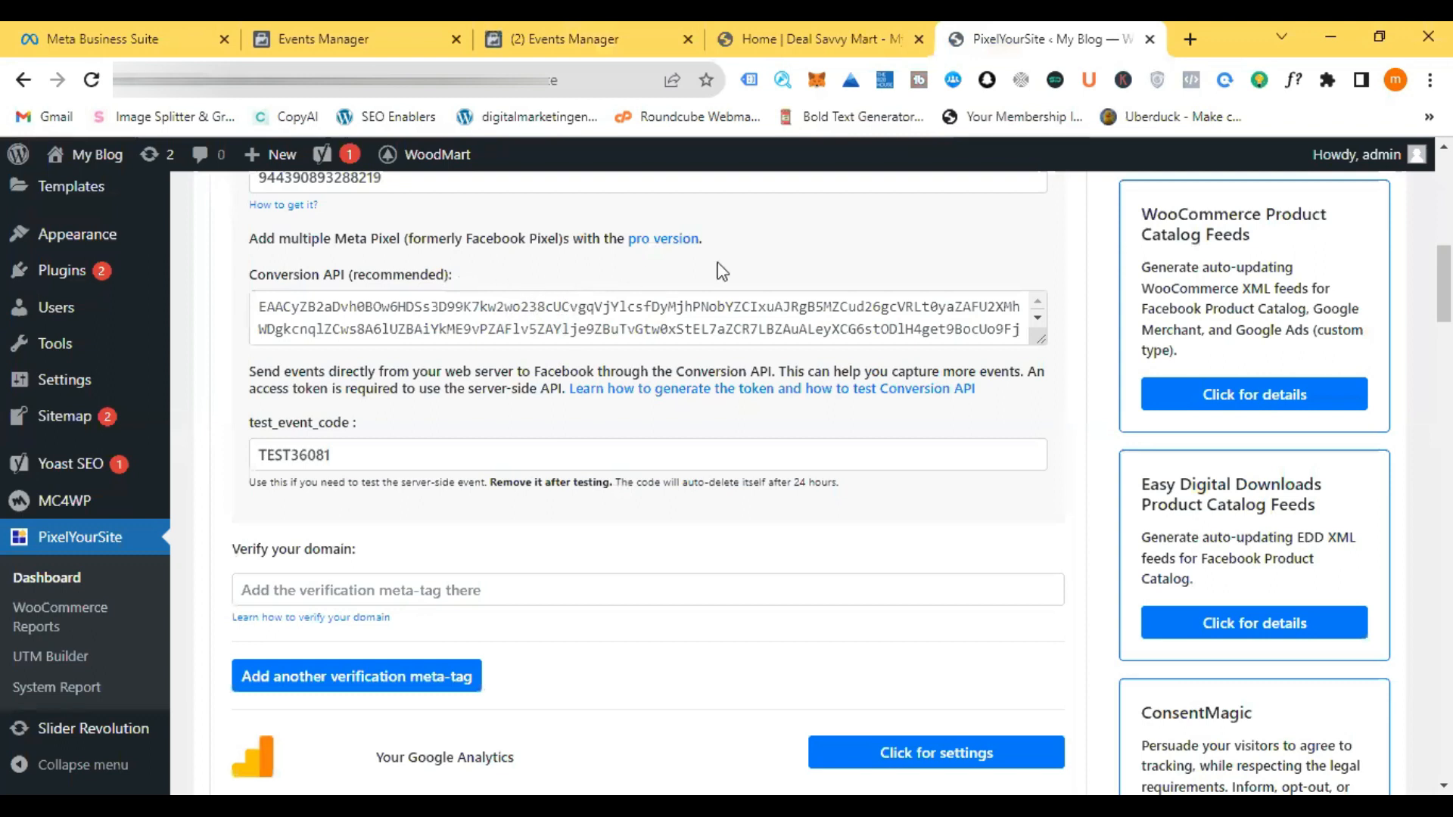
{"action": "left_click", "coordinate": [646, 23]}
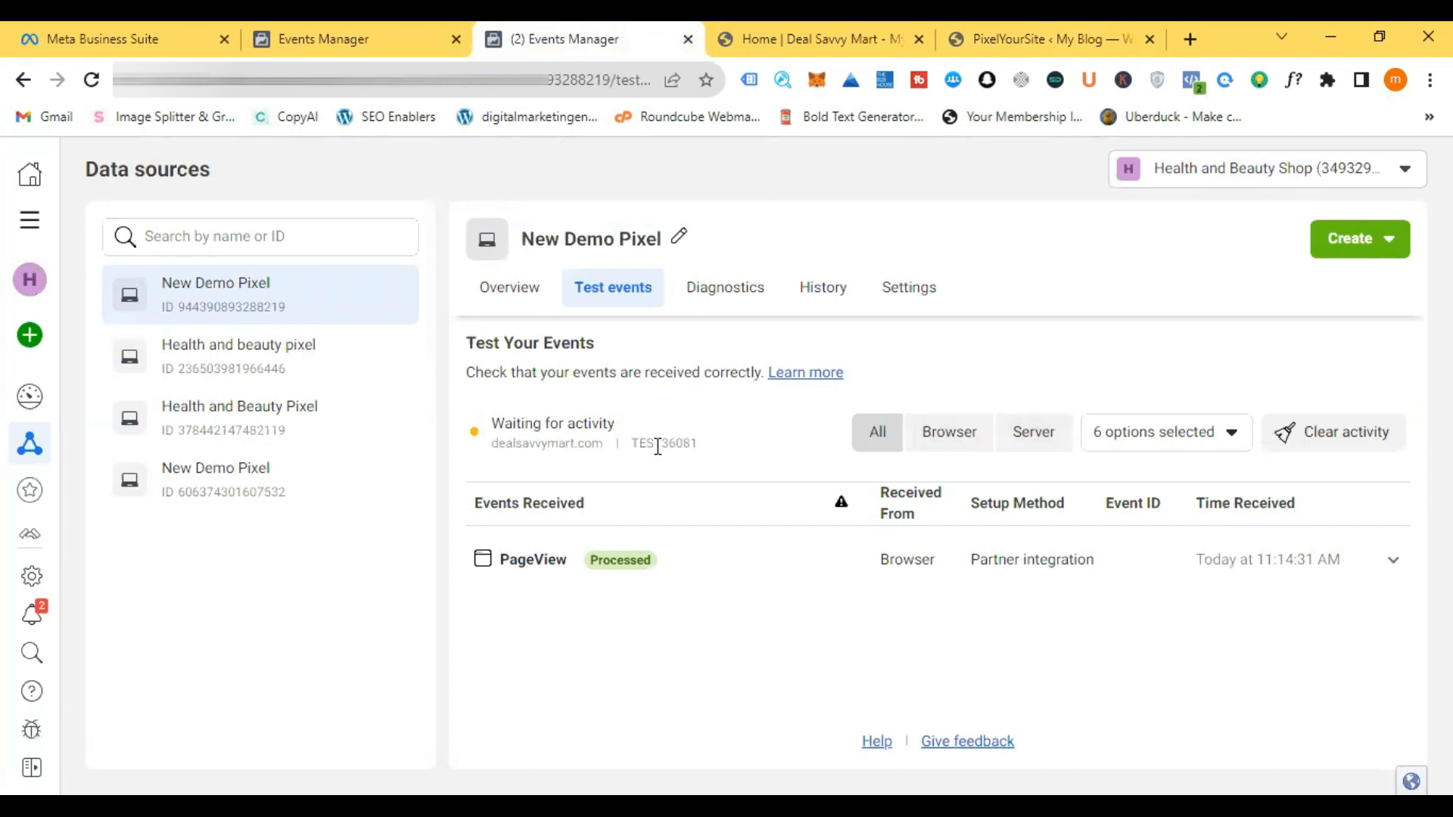
{"action": "left_click_drag", "start_coordinate": [702, 445], "coordinate": [632, 447]}
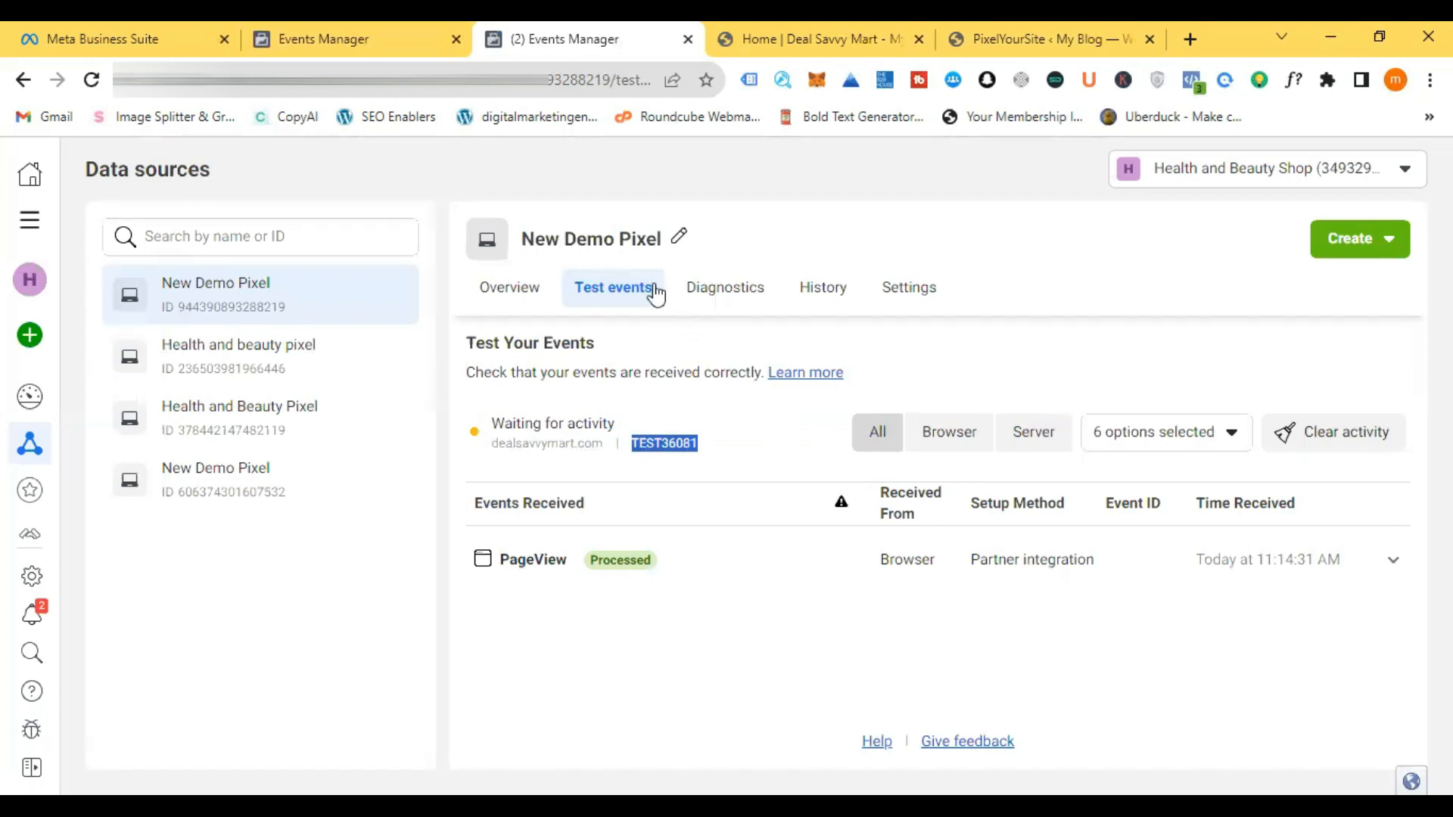
Step: Review the New Demo Pixel's overview, including its activity chart, integrations and events list
{"action": "left_click", "coordinate": [528, 286]}
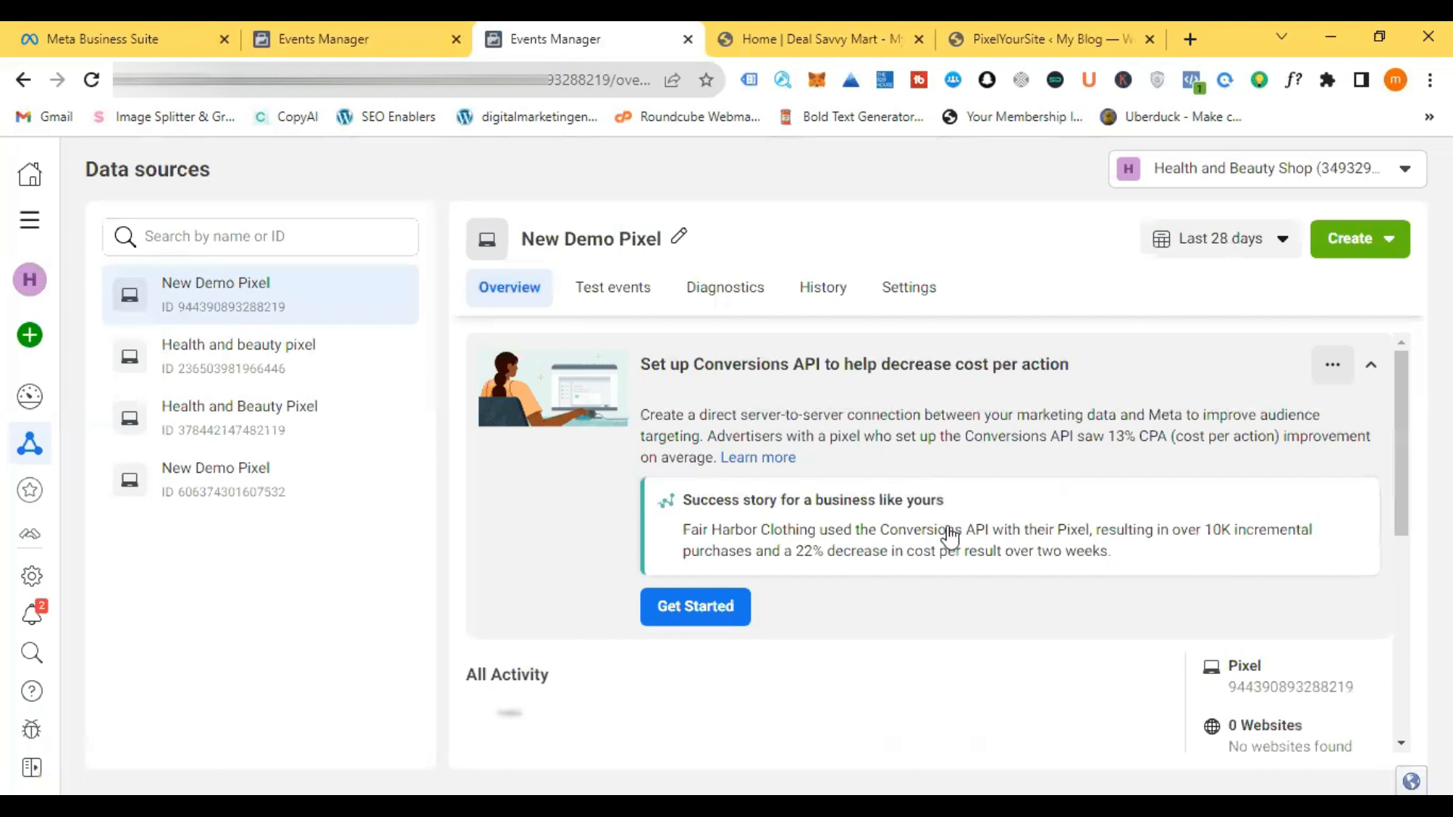
{"action": "scroll", "coordinate": [948, 536], "scroll_direction": "down", "scroll_amount": 3}
{"action": "scroll", "coordinate": [949, 537], "scroll_direction": "down", "scroll_amount": 4}
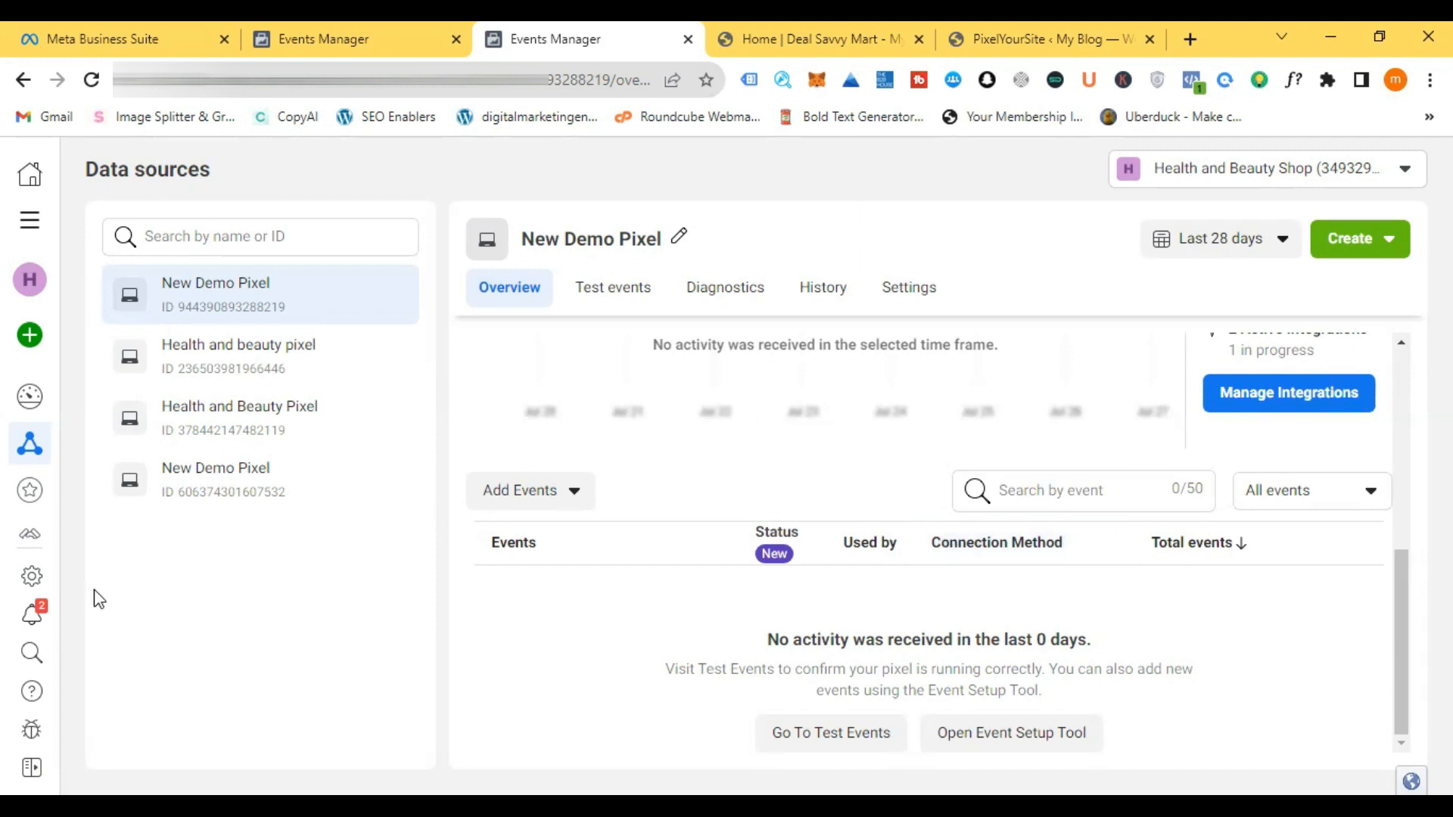
{"action": "mouse_move", "coordinate": [11, 533]}
{"action": "left_click", "coordinate": [603, 303]}
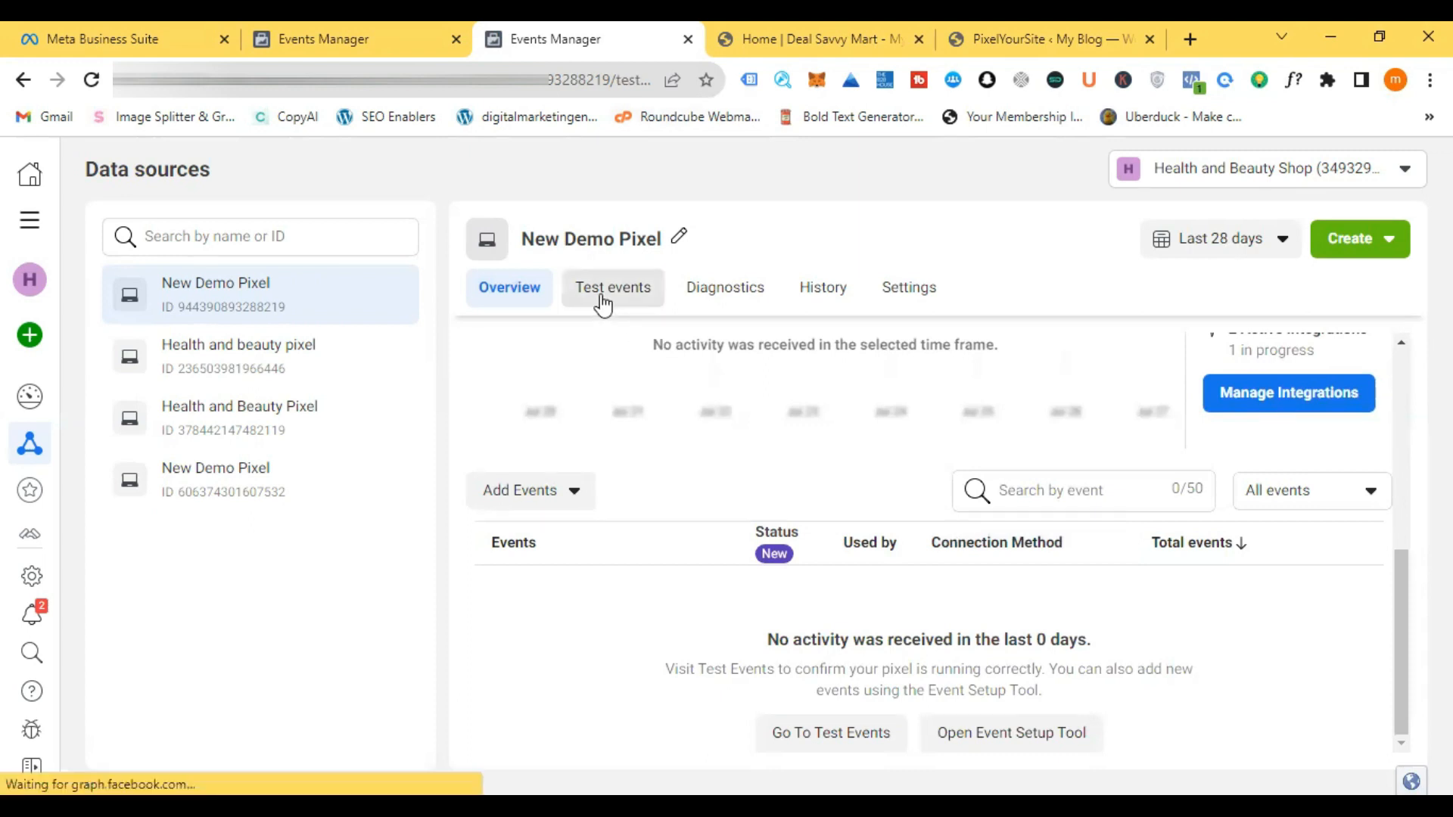
{"action": "left_click", "coordinate": [528, 292]}
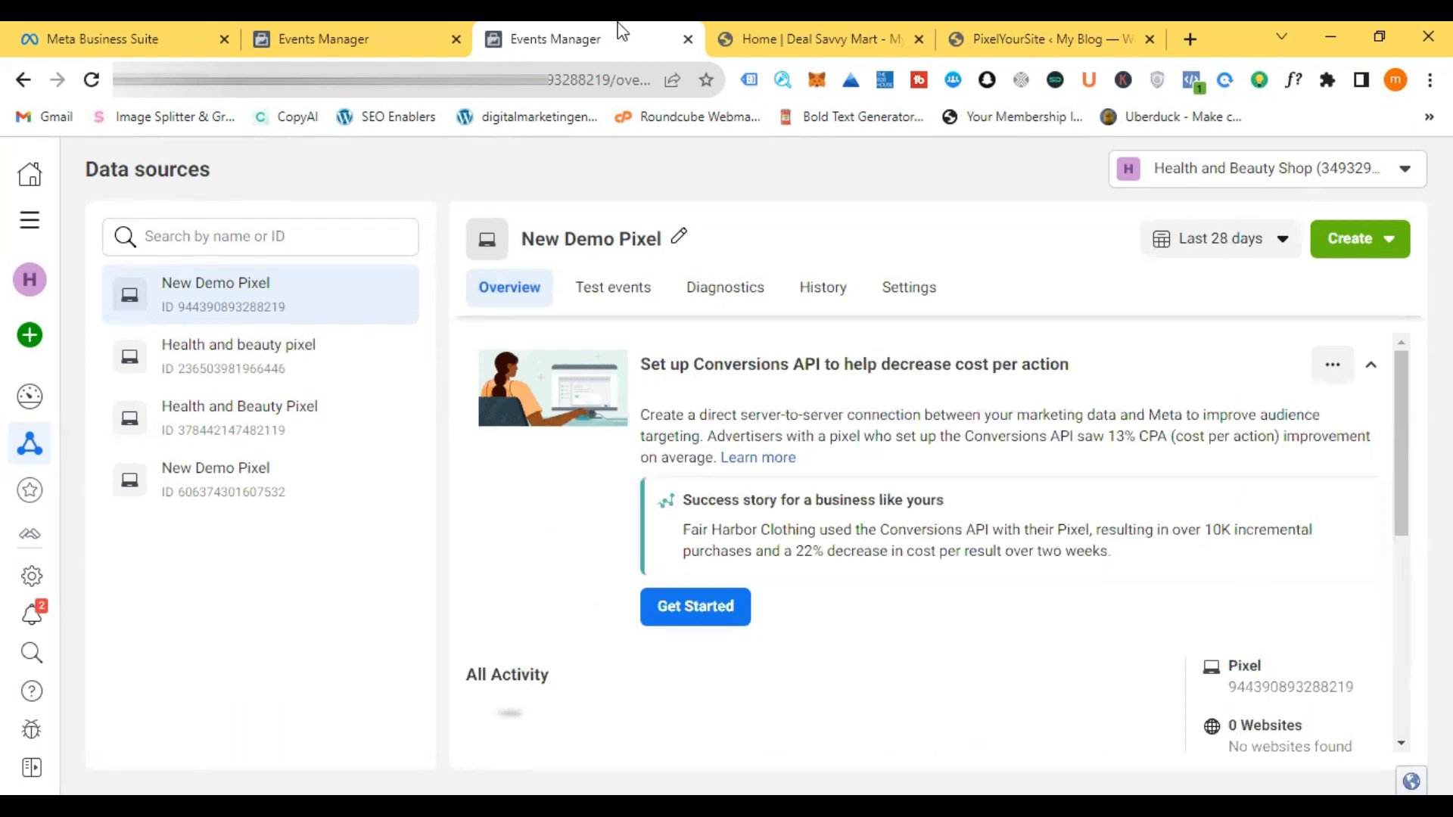
Step: Open the Domains page under Brand Safety and Suitability in the Health and Beauty Shop's business settings
{"action": "mouse_move", "coordinate": [27, 282]}
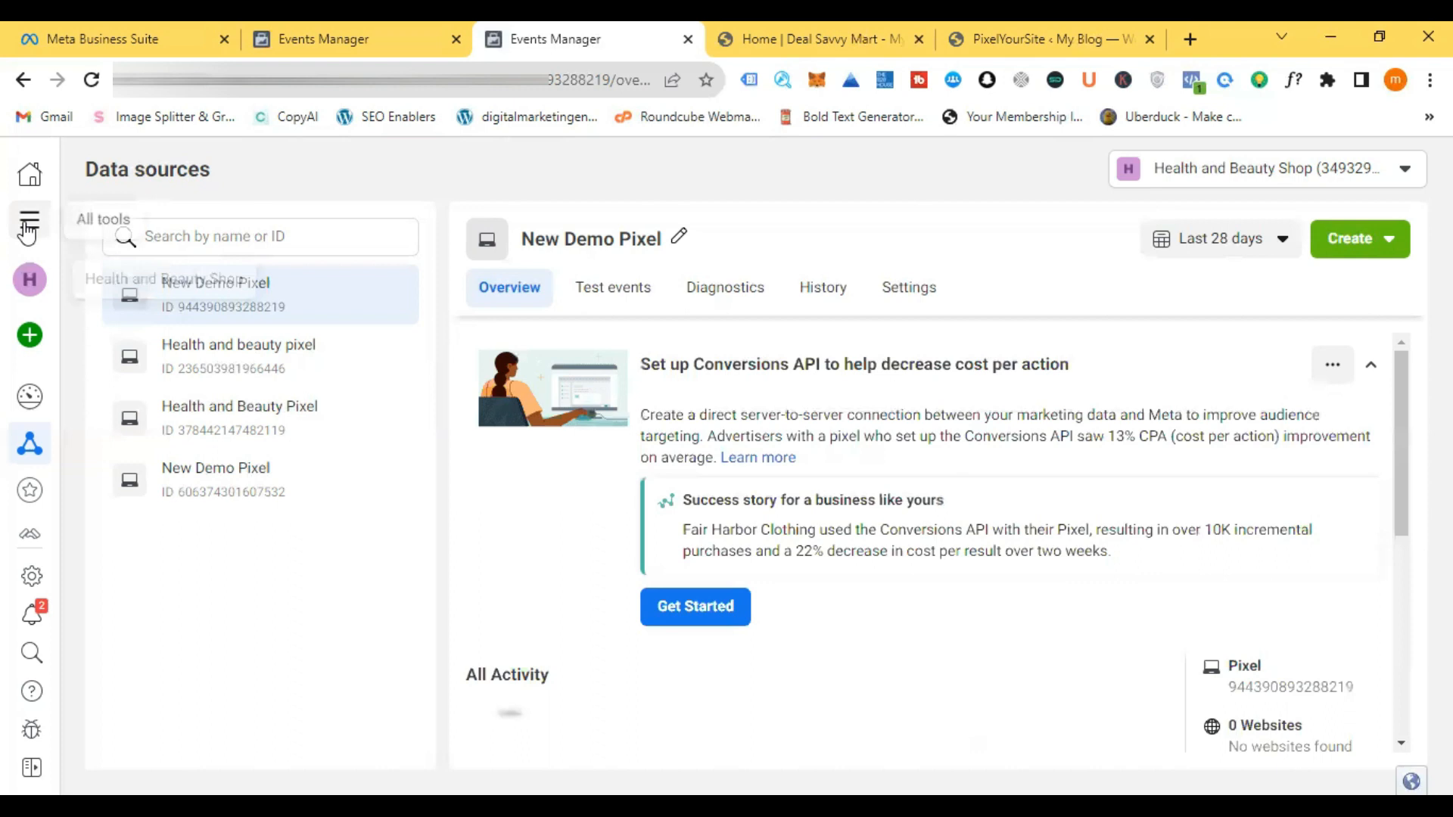
{"action": "left_click", "coordinate": [32, 575]}
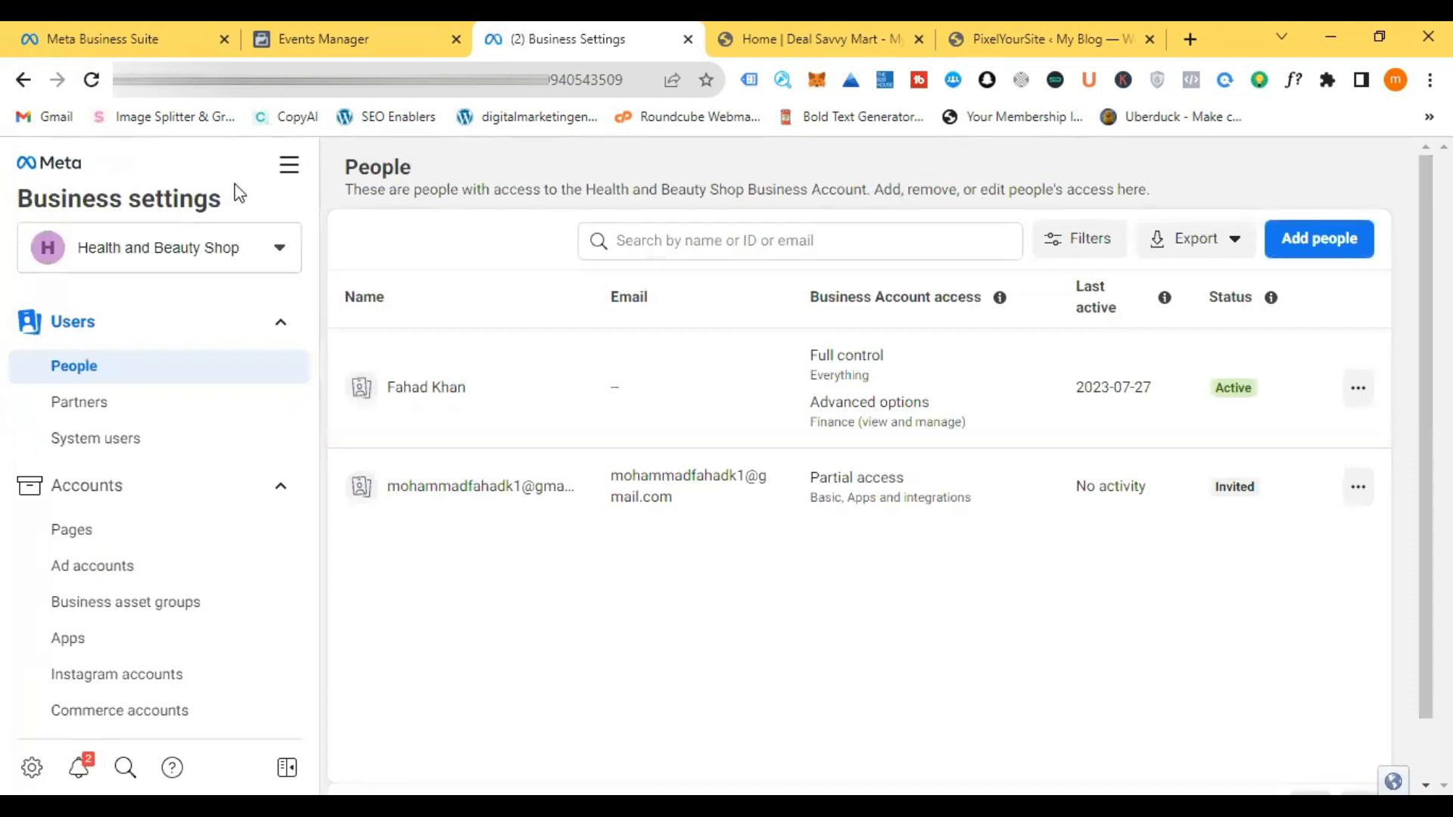
{"action": "scroll", "coordinate": [164, 492], "scroll_direction": "down", "scroll_amount": 5}
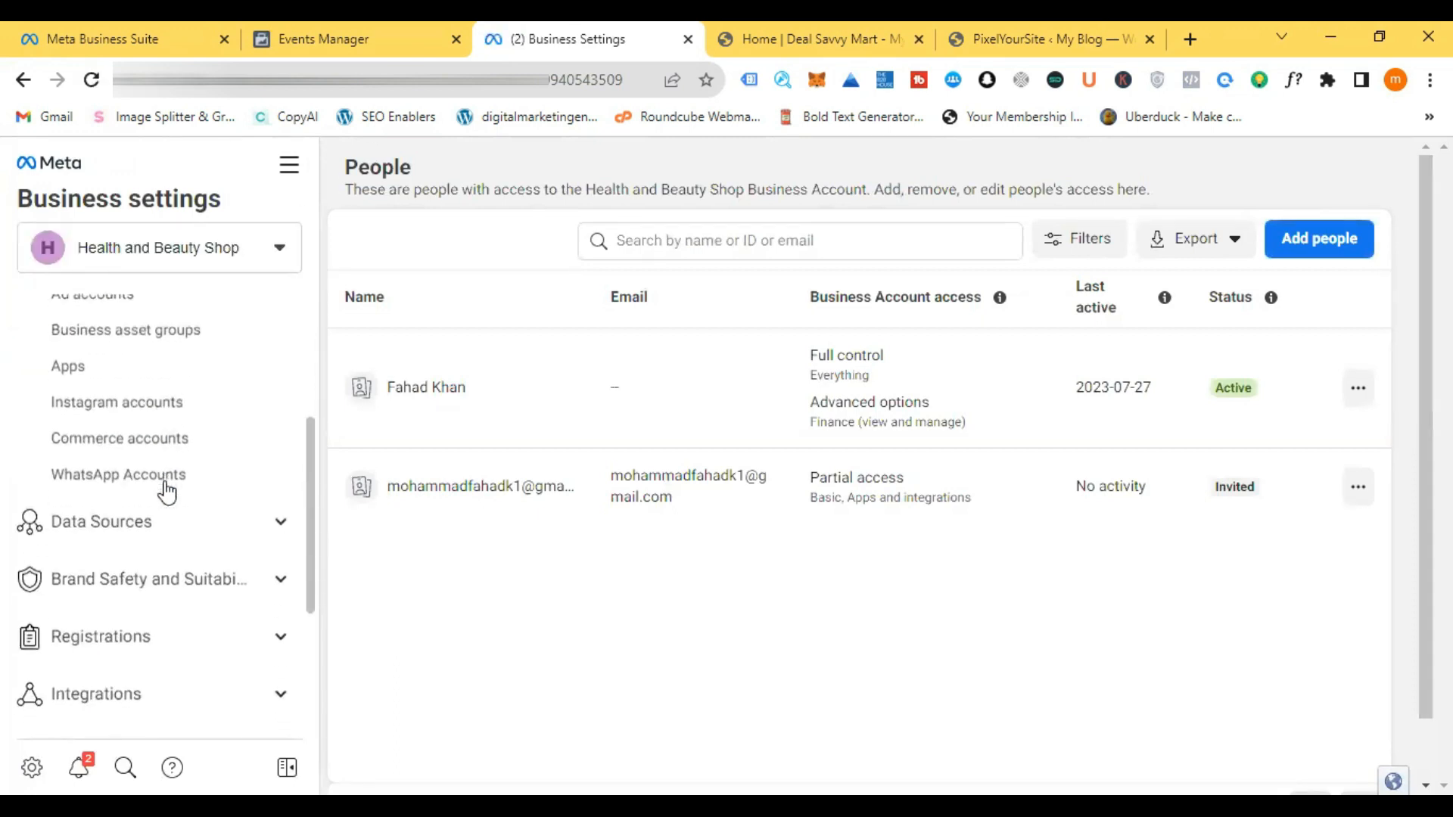
{"action": "scroll", "coordinate": [167, 491], "scroll_direction": "down", "scroll_amount": 1}
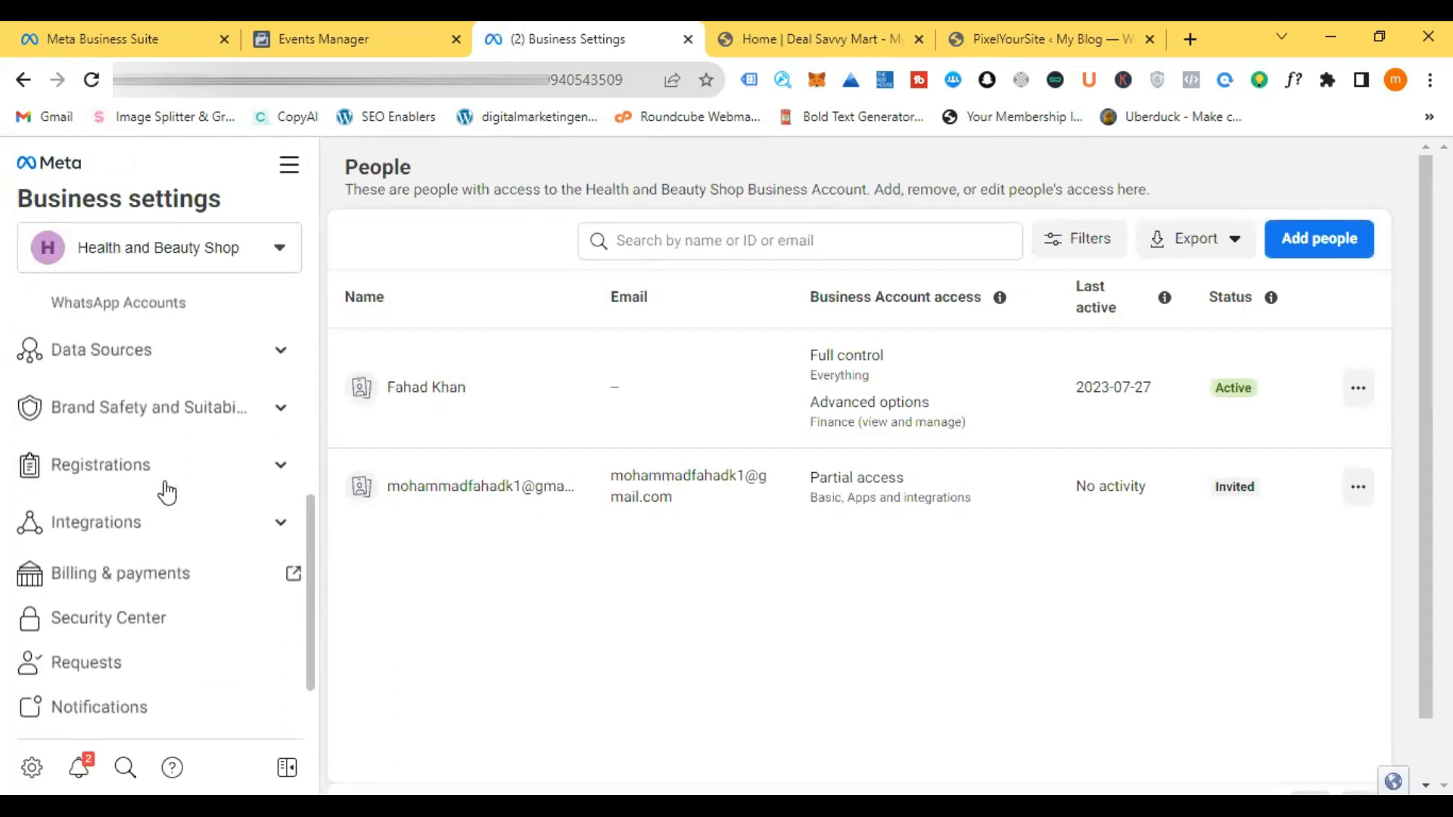
{"action": "left_click", "coordinate": [113, 424]}
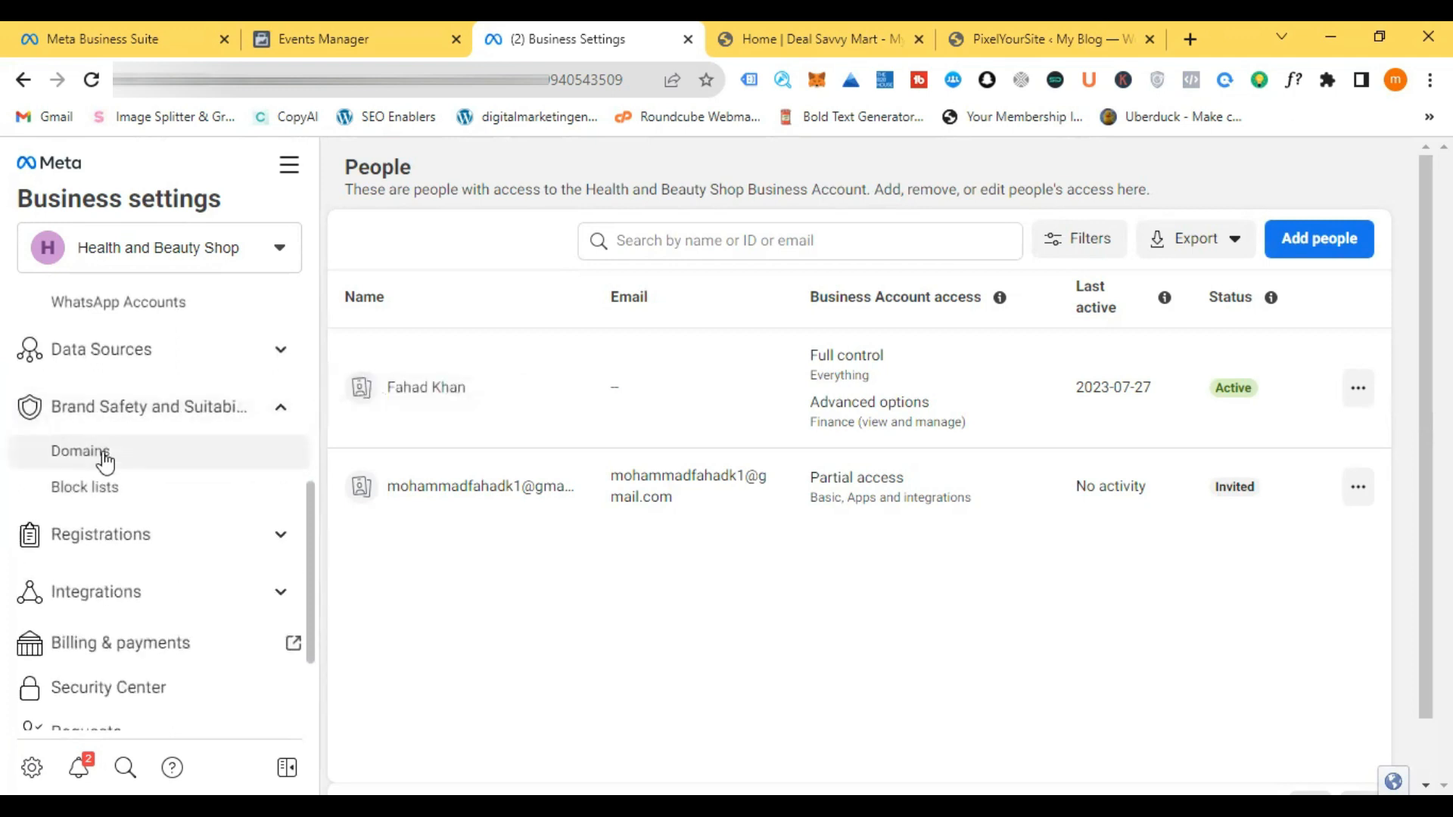
{"action": "left_click", "coordinate": [111, 462]}
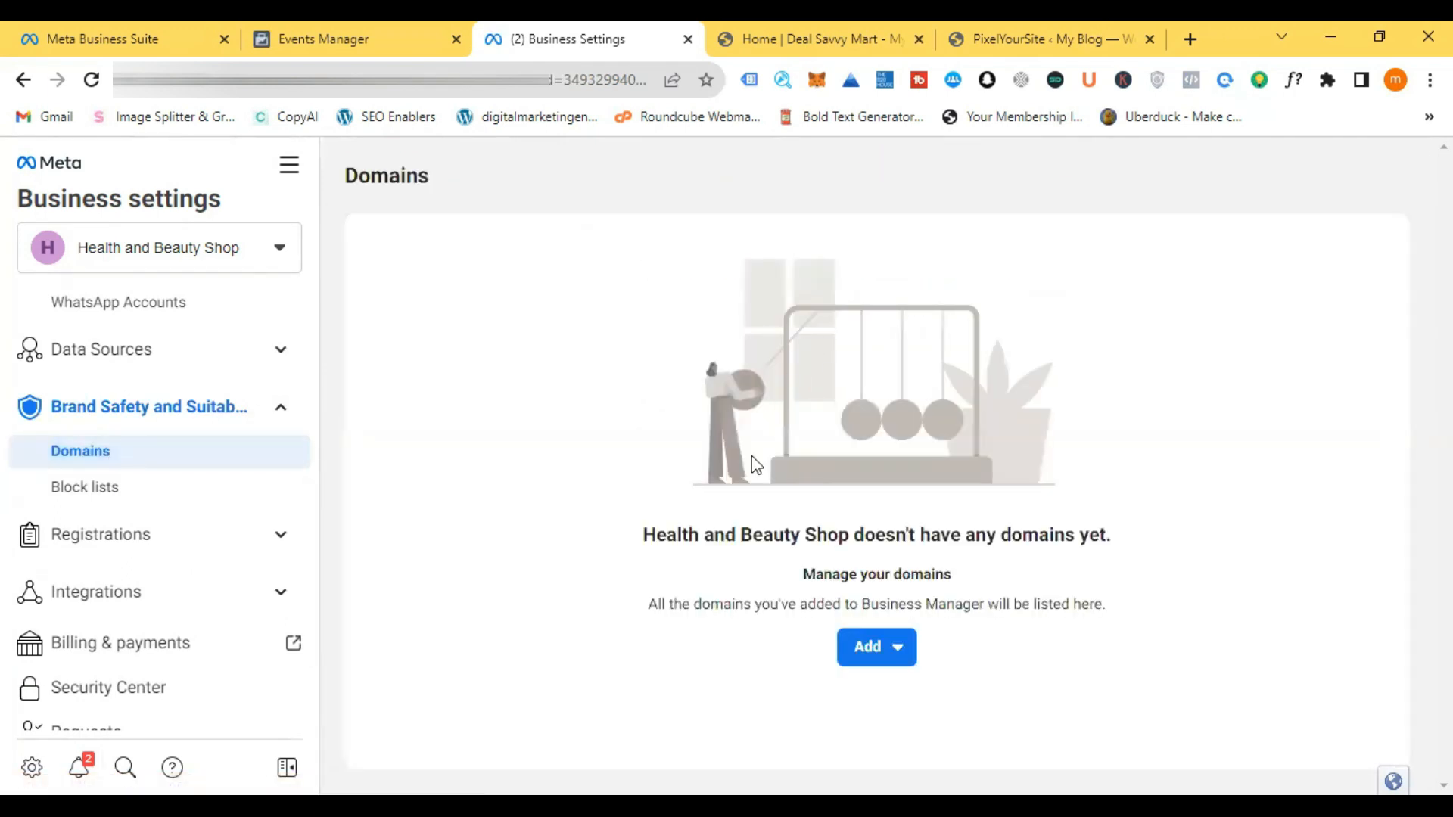
Step: Create a new domain, dealsavvymart.com, for the Health and Beauty Shop business
{"action": "left_click", "coordinate": [899, 649]}
{"action": "scroll", "coordinate": [920, 753], "scroll_direction": "down", "scroll_amount": 1}
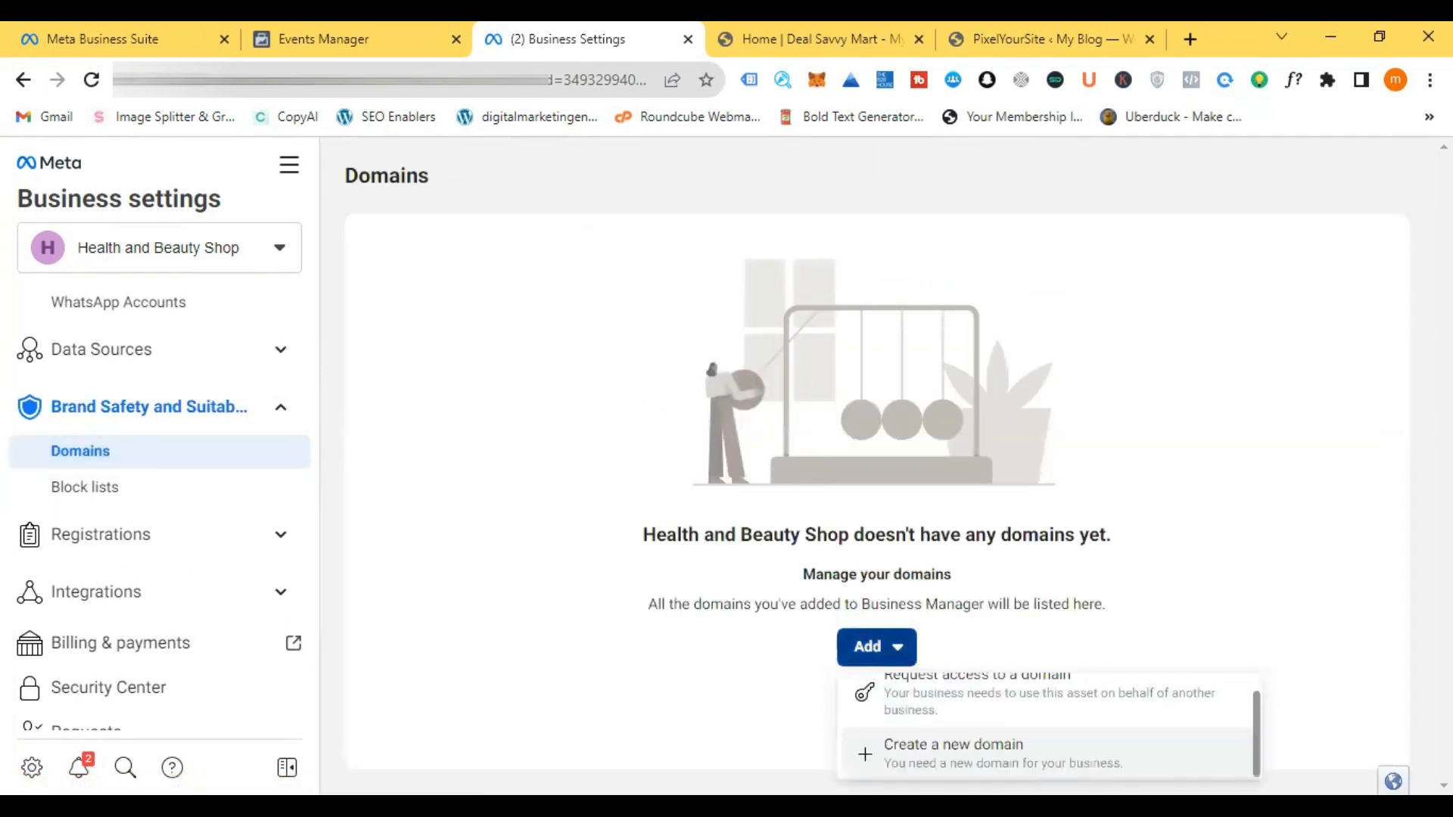
{"action": "left_click", "coordinate": [952, 753]}
{"action": "left_click", "coordinate": [757, 428]}
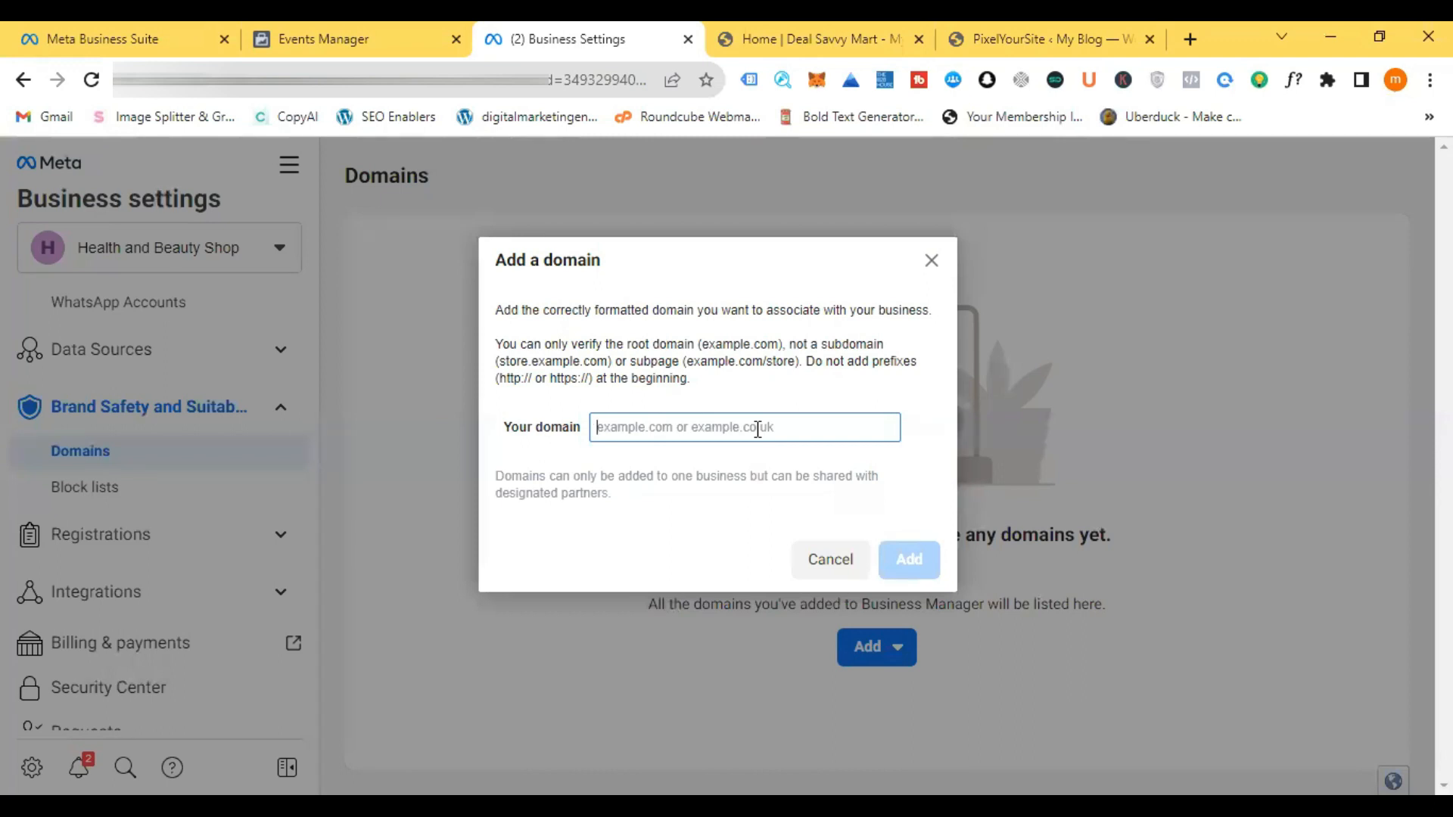
{"action": "key", "text": "ctrl+v"}
{"action": "key", "text": "ctrl+a"}
{"action": "key", "text": "BackSpace"}
{"action": "type", "text": "de"}
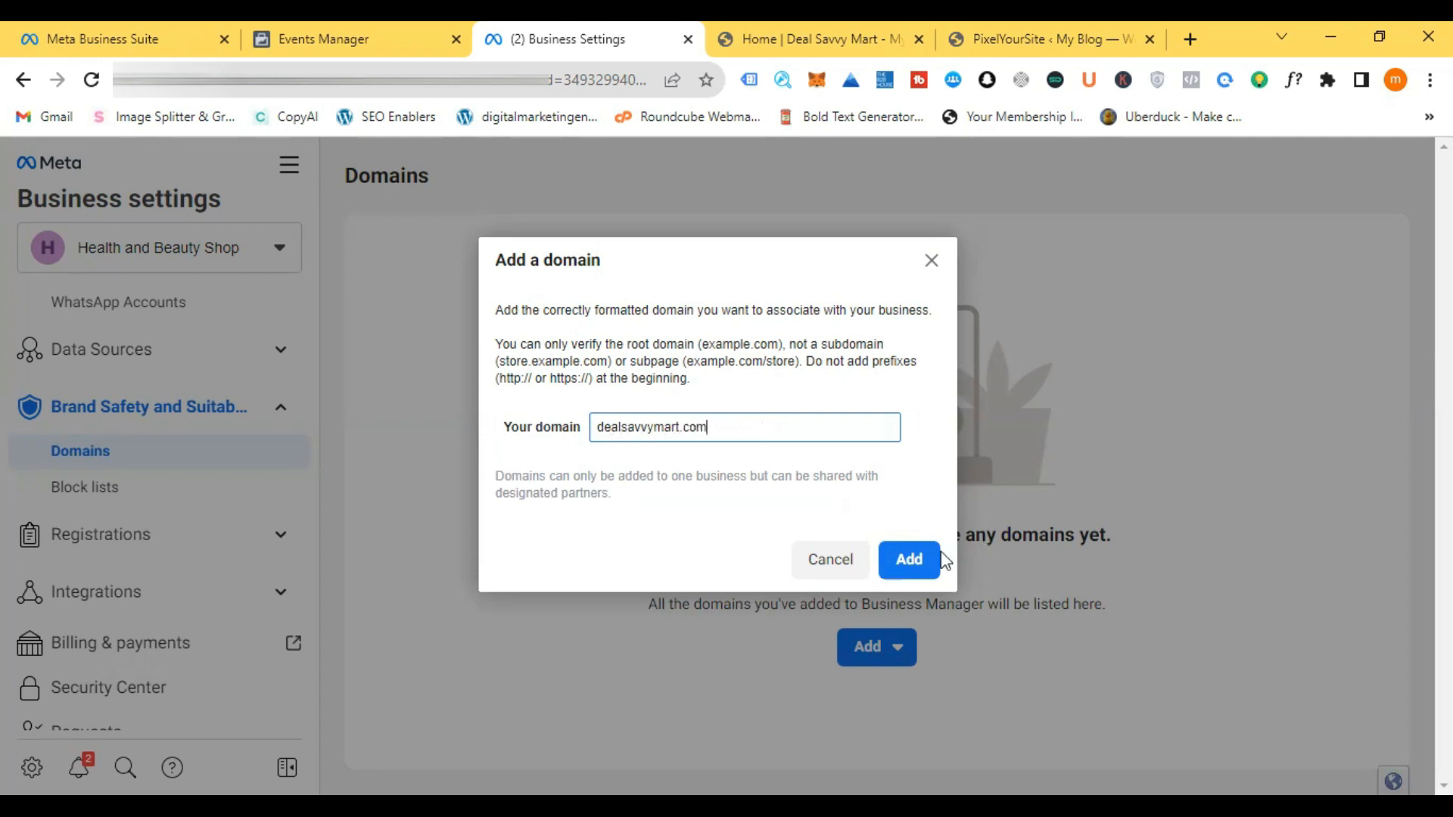
{"action": "left_click", "coordinate": [937, 560]}
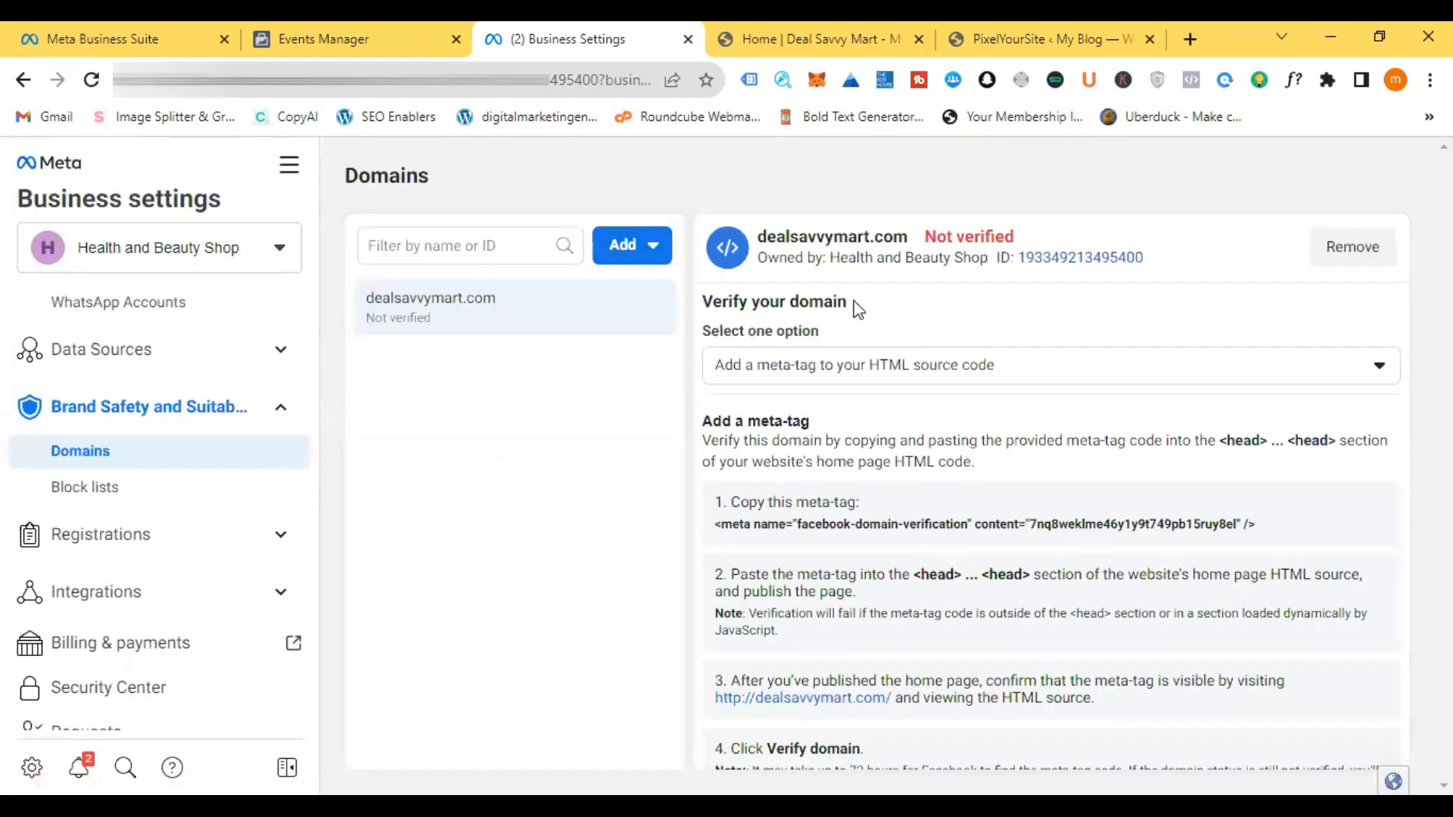
Step: Check the verification status of dealsavvymart.com and copy the meta-tag provided for verifying the domain
{"action": "mouse_move", "coordinate": [1011, 233]}
{"action": "left_click_drag", "start_coordinate": [1011, 232], "coordinate": [934, 230]}
{"action": "left_click", "coordinate": [966, 324]}
{"action": "left_click_drag", "start_coordinate": [726, 503], "coordinate": [896, 502]}
{"action": "left_click", "coordinate": [872, 533]}
Step: Switch to PixelYourSite in WordPress, paste the verification meta-tag into the Verify your domain field and save the settings
{"action": "left_click", "coordinate": [765, 23]}
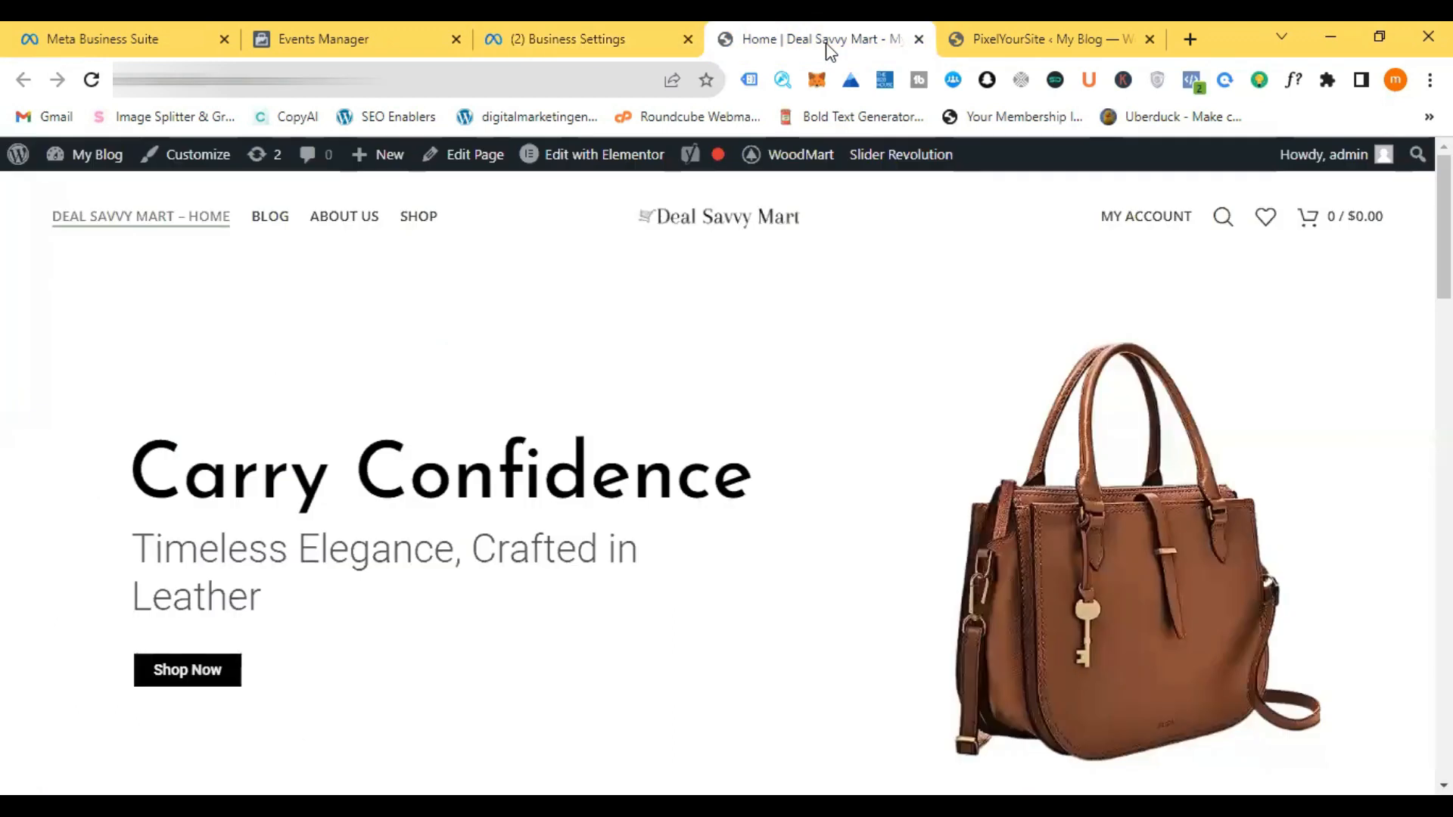
{"action": "left_click", "coordinate": [1031, 36]}
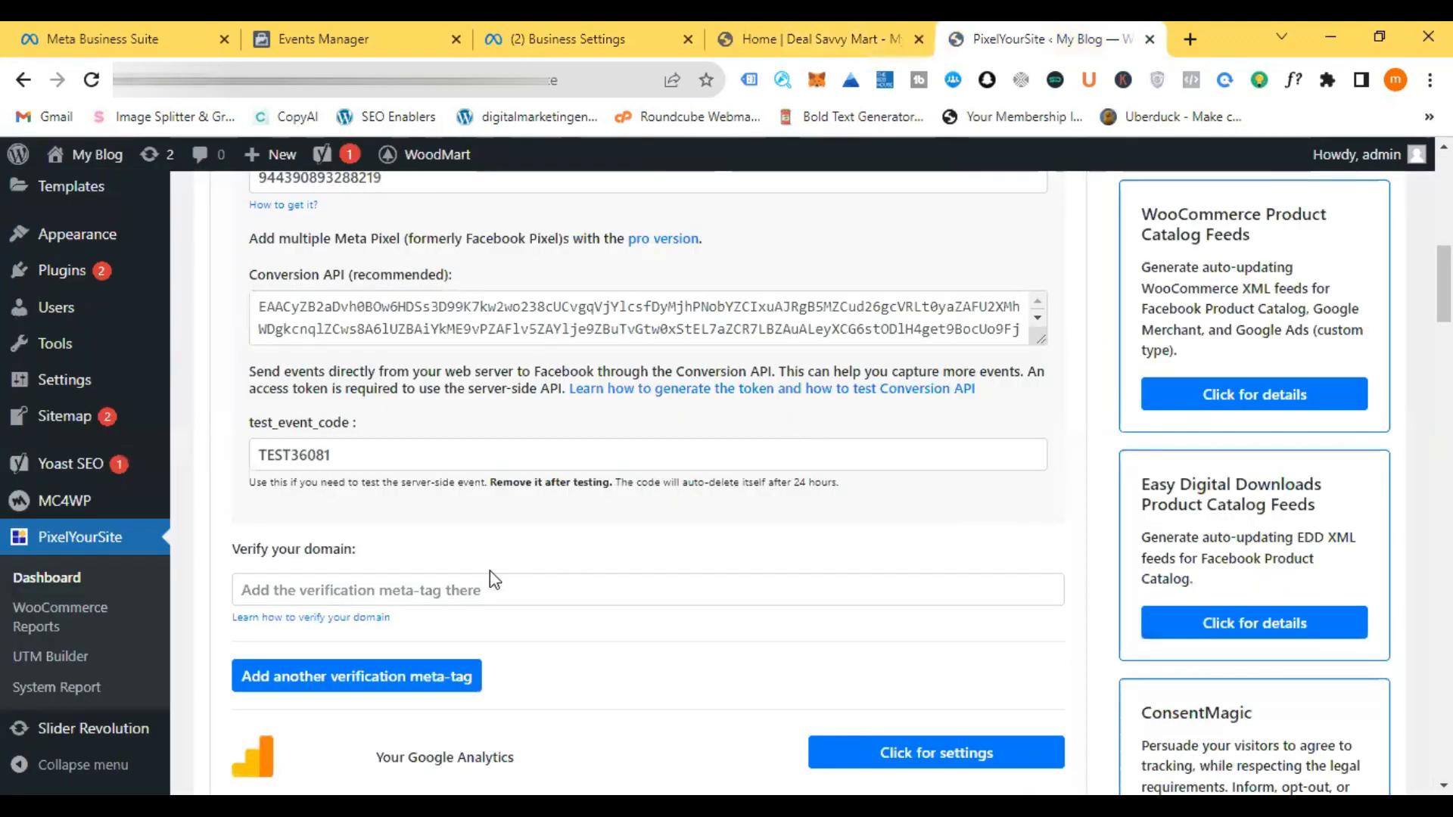
{"action": "left_click_drag", "start_coordinate": [358, 559], "coordinate": [214, 560]}
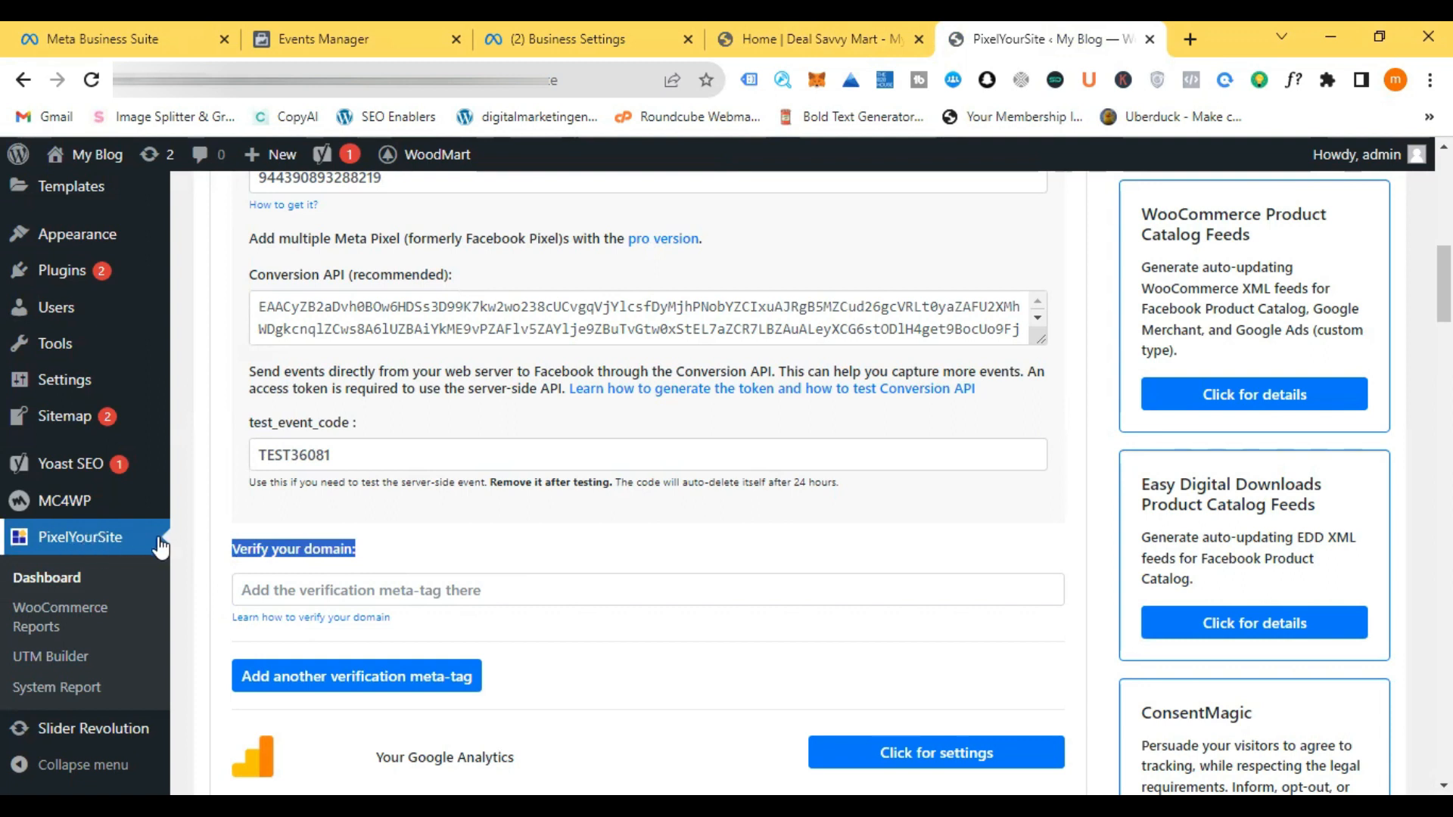
{"action": "left_click", "coordinate": [401, 550]}
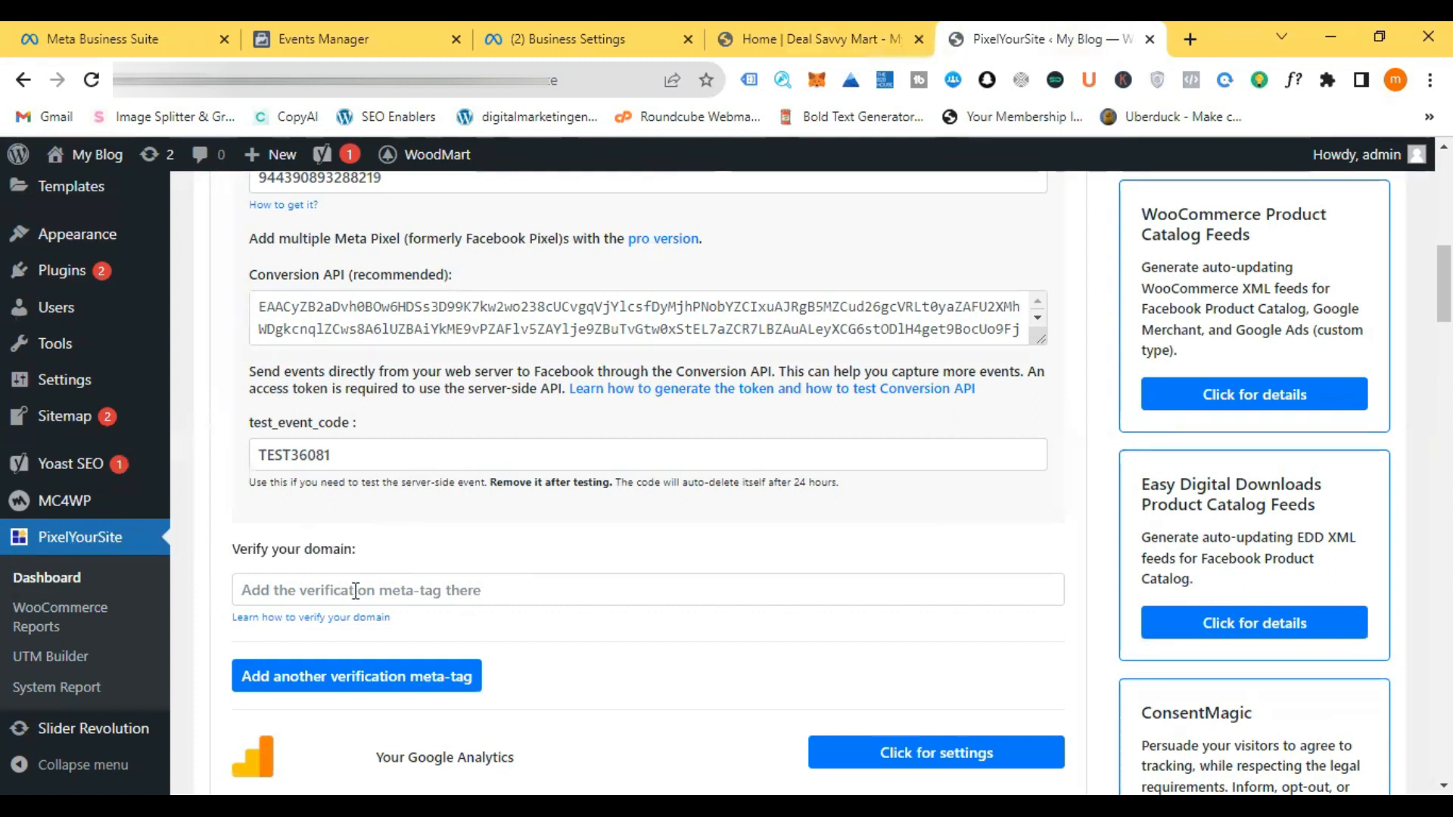
{"action": "left_click_drag", "start_coordinate": [357, 550], "coordinate": [225, 548]}
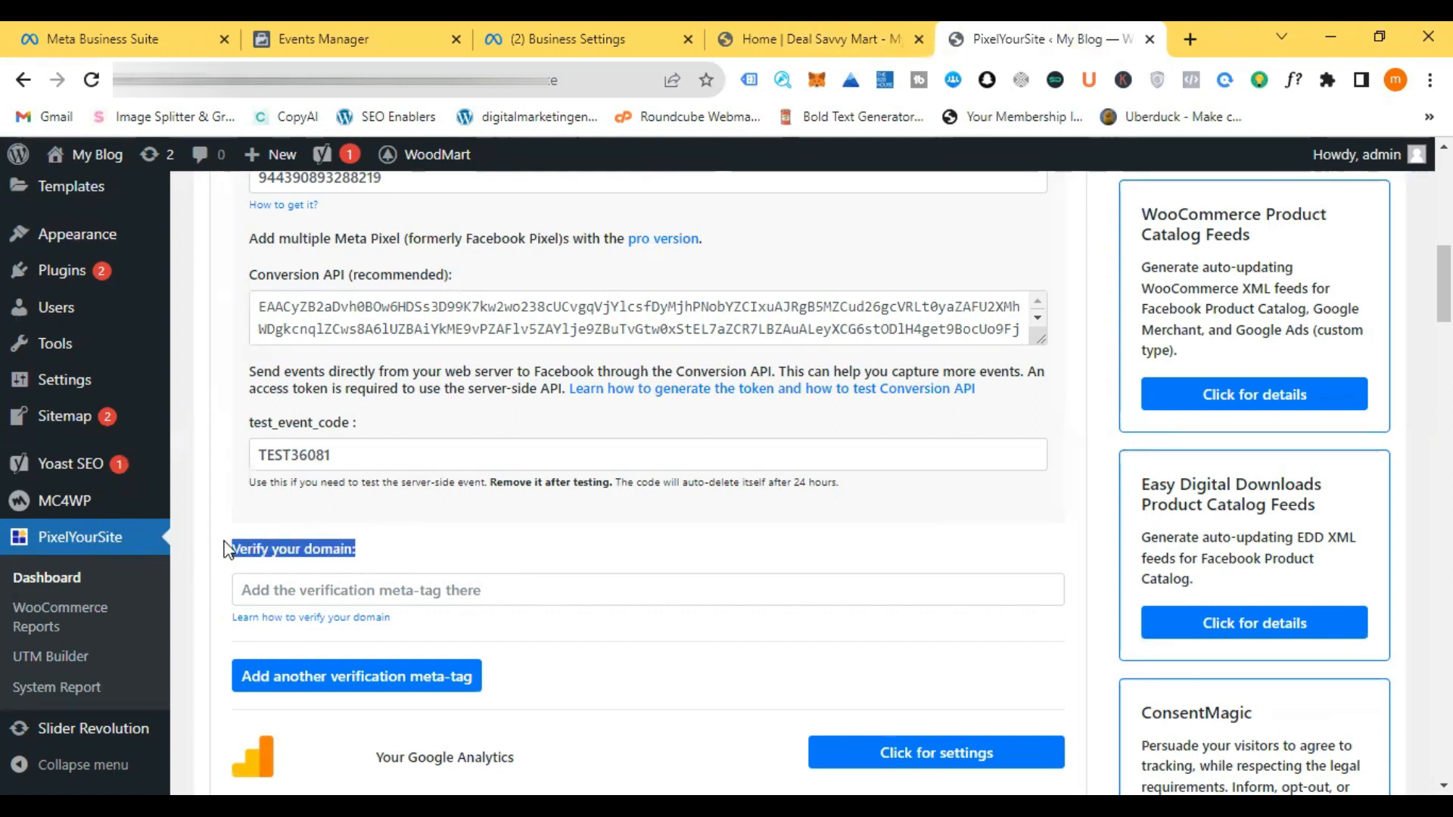
{"action": "left_click", "coordinate": [301, 584]}
{"action": "key", "text": "ctrl+v"}
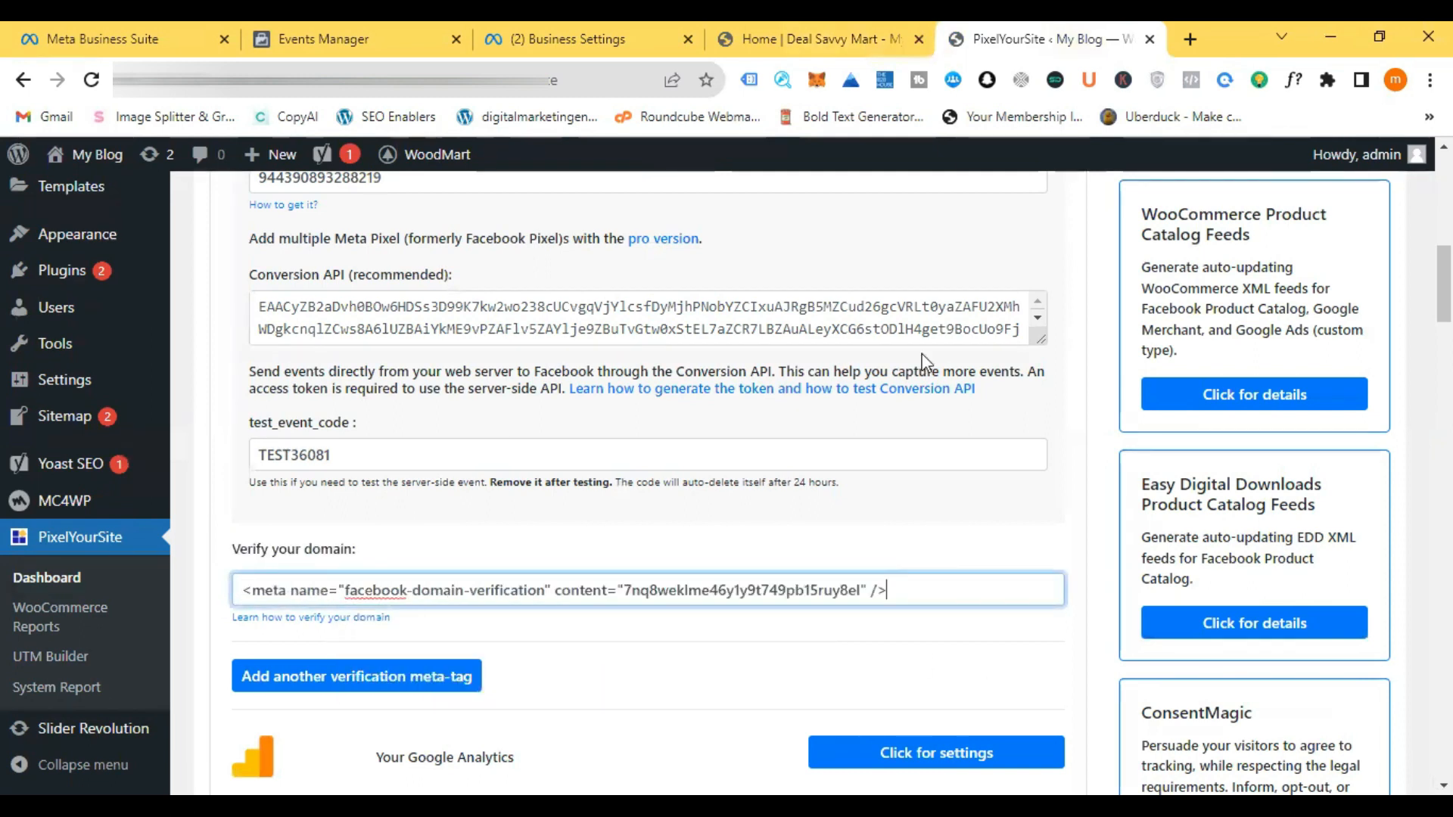
{"action": "scroll", "coordinate": [921, 361], "scroll_direction": "down", "scroll_amount": 20}
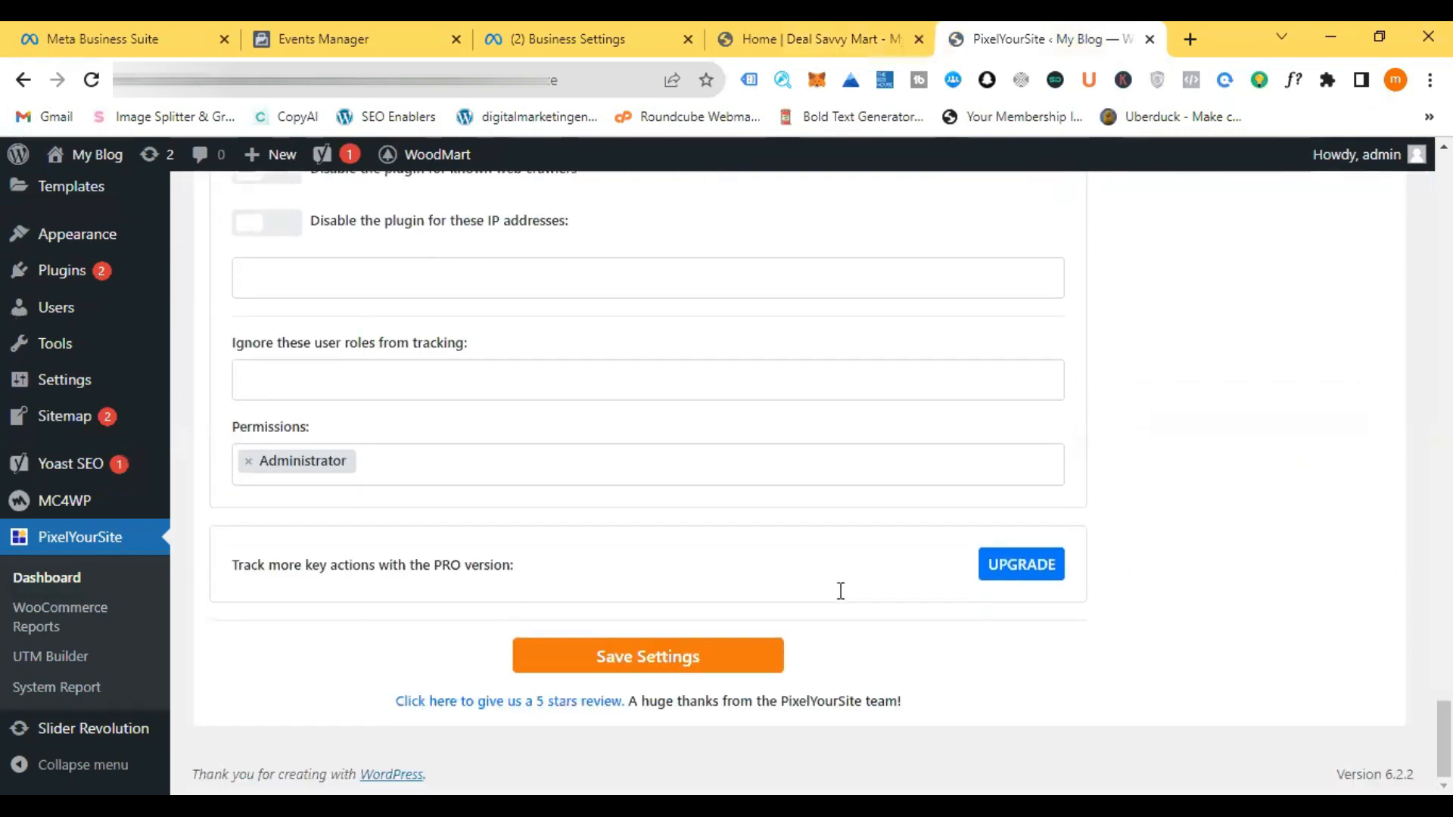
{"action": "left_click", "coordinate": [698, 656]}
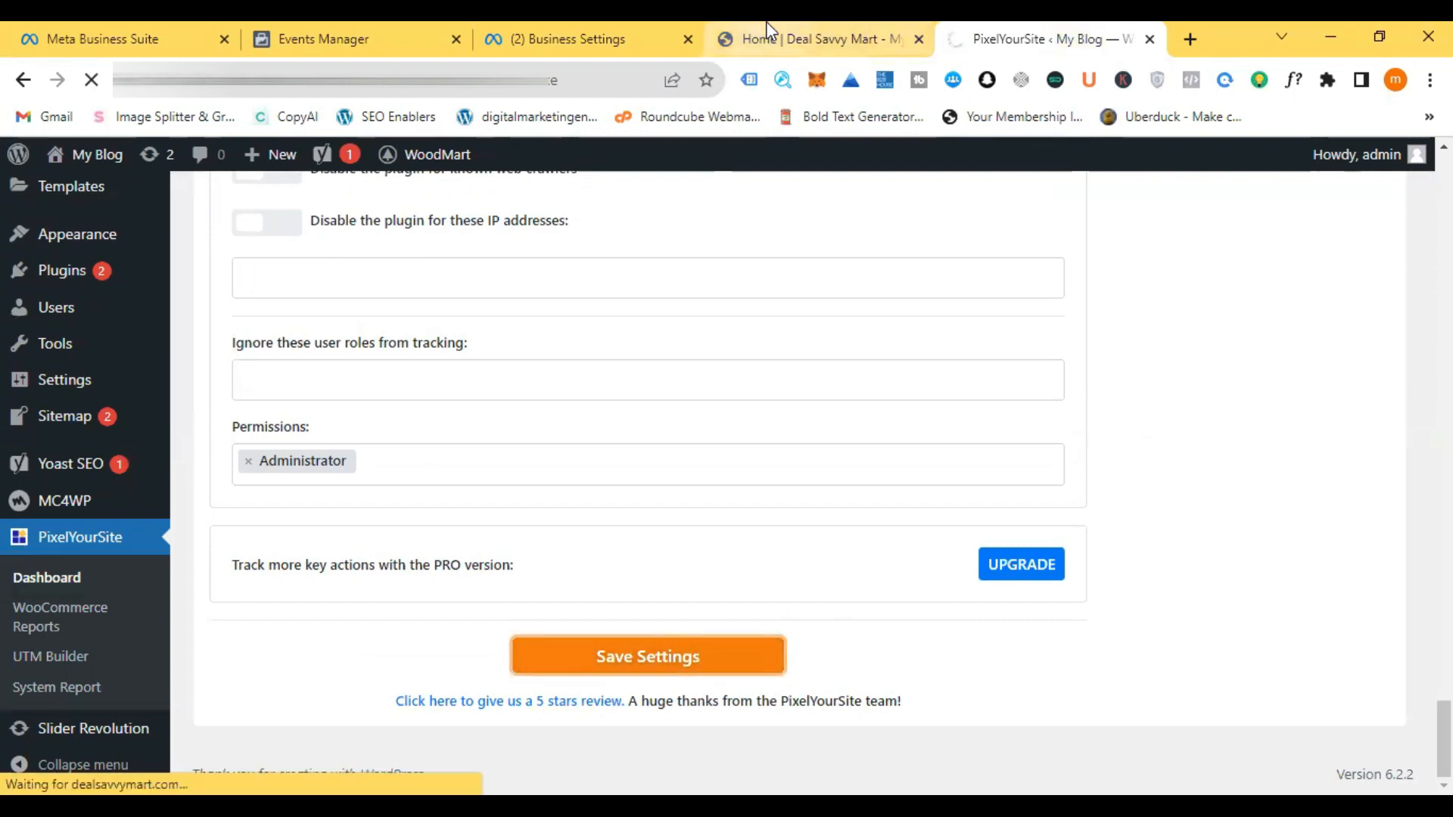
Step: Return to Business Settings, run the domain verification for dealsavvymart.com and check its status
{"action": "left_click", "coordinate": [766, 35]}
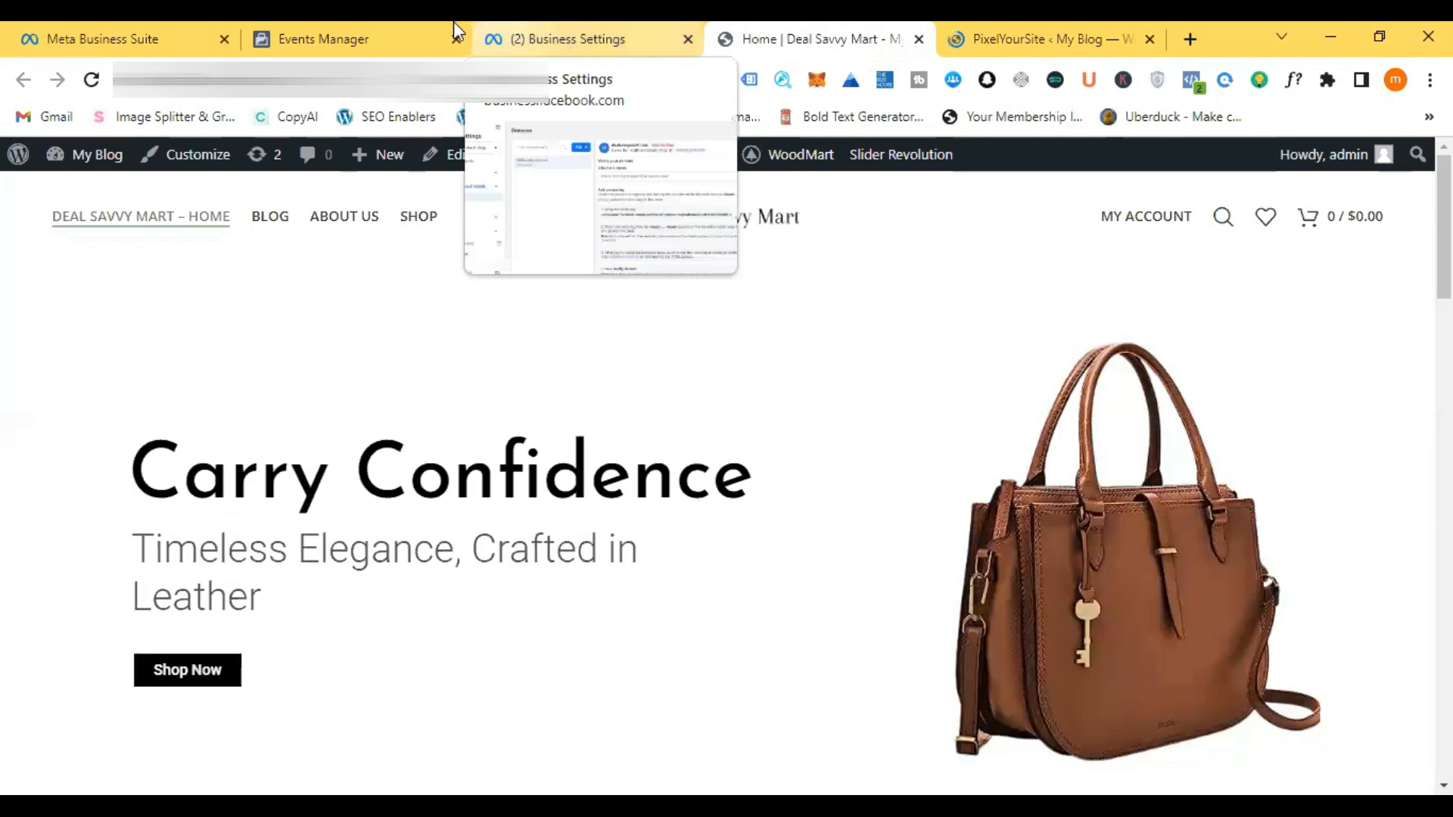
{"action": "left_click", "coordinate": [401, 23]}
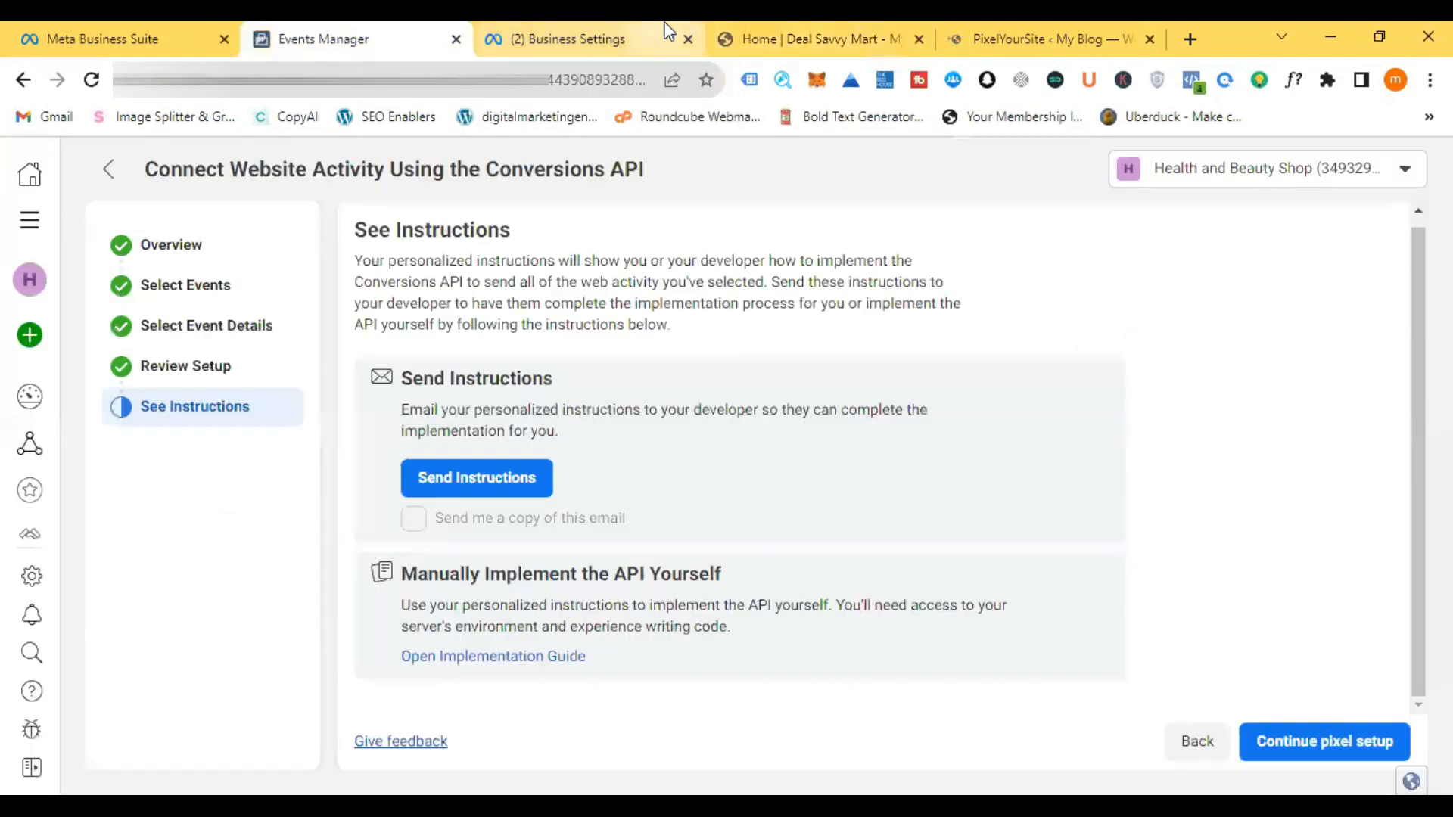
{"action": "left_click", "coordinate": [666, 30]}
{"action": "mouse_move", "coordinate": [1006, 233]}
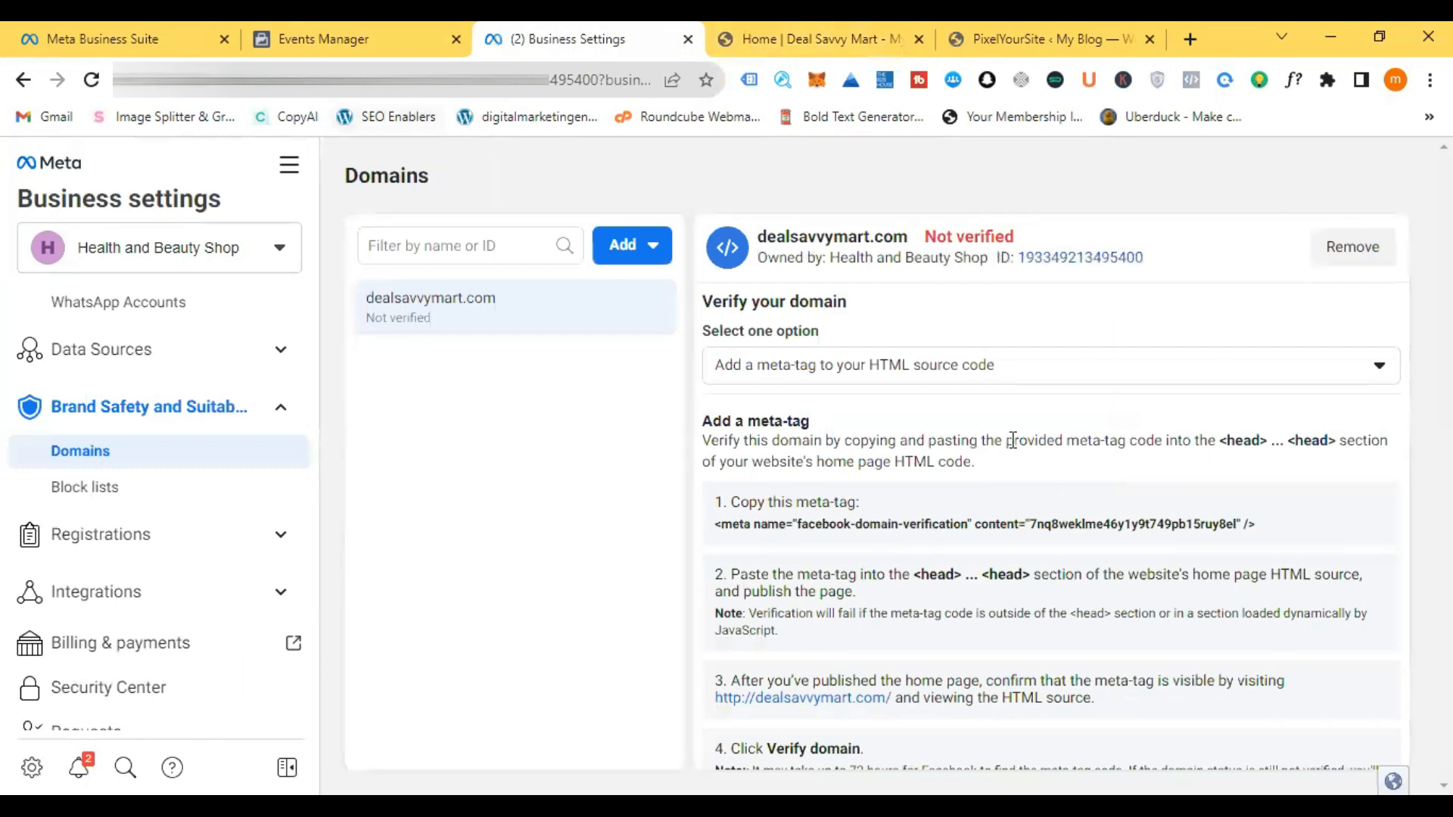
{"action": "key", "text": "ctrl+minus"}
{"action": "key", "text": "ctrl+minus"}
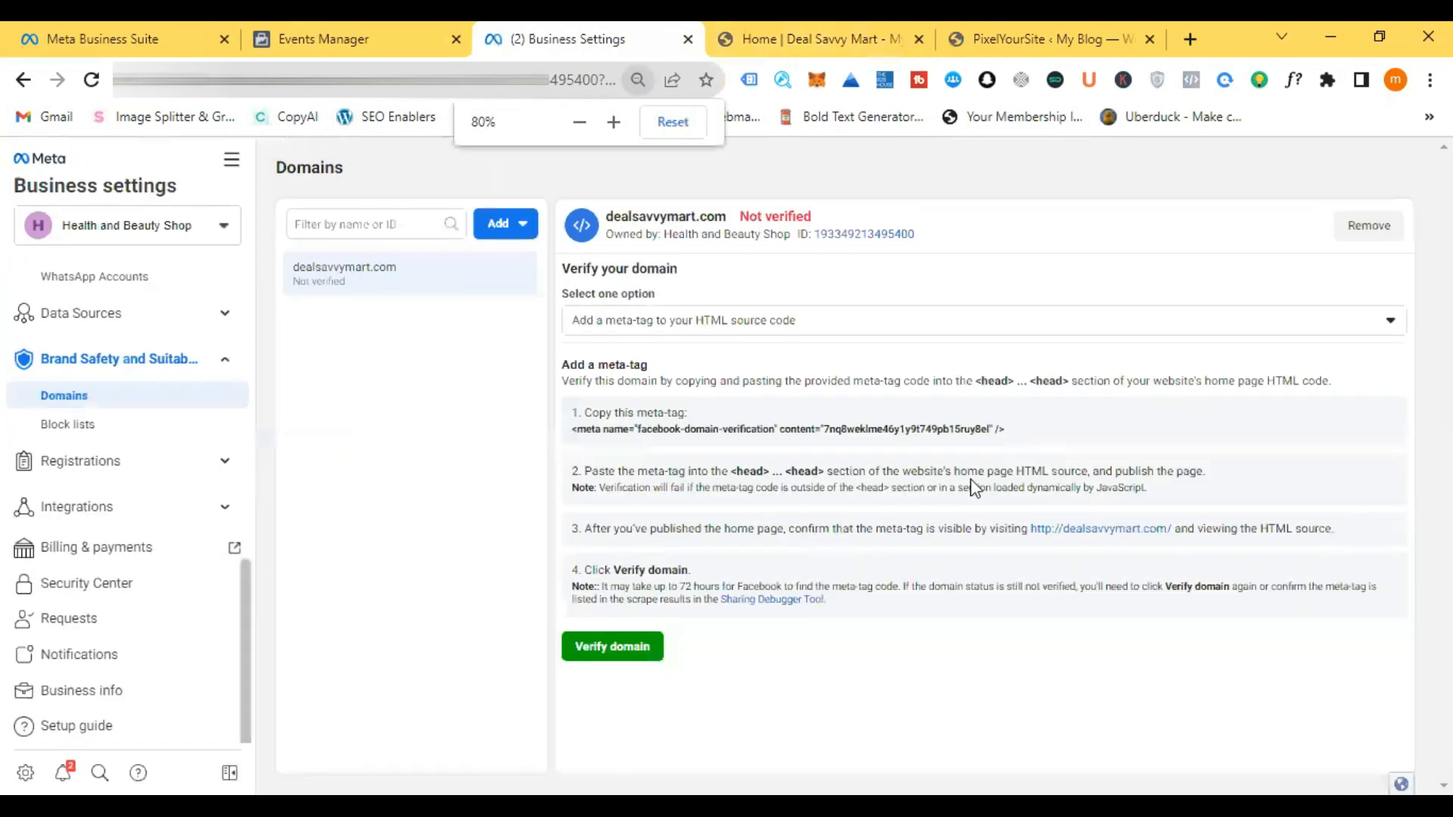
{"action": "left_click", "coordinate": [612, 647]}
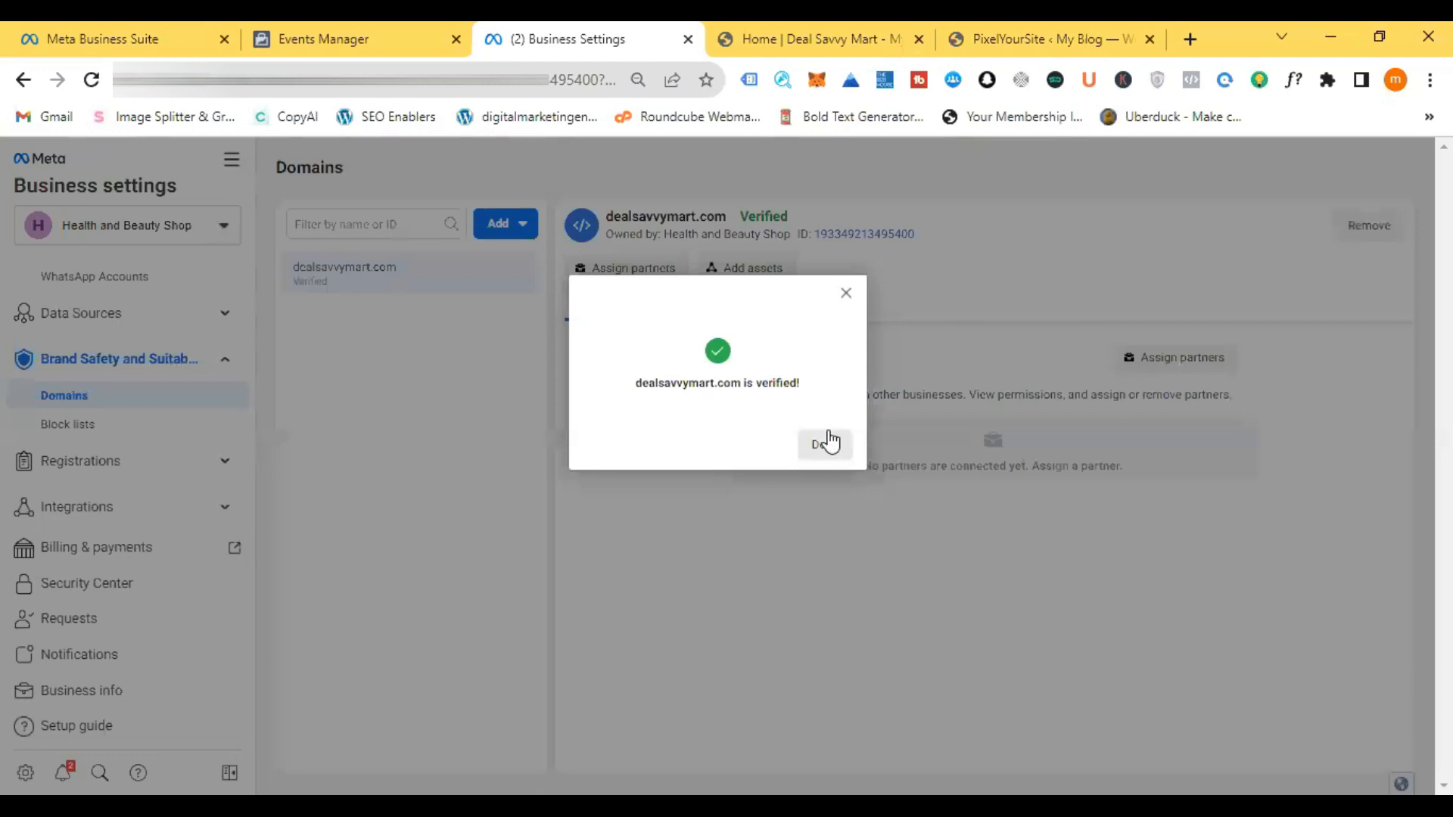
{"action": "left_click", "coordinate": [829, 441]}
{"action": "left_click_drag", "start_coordinate": [793, 208], "coordinate": [740, 208]}
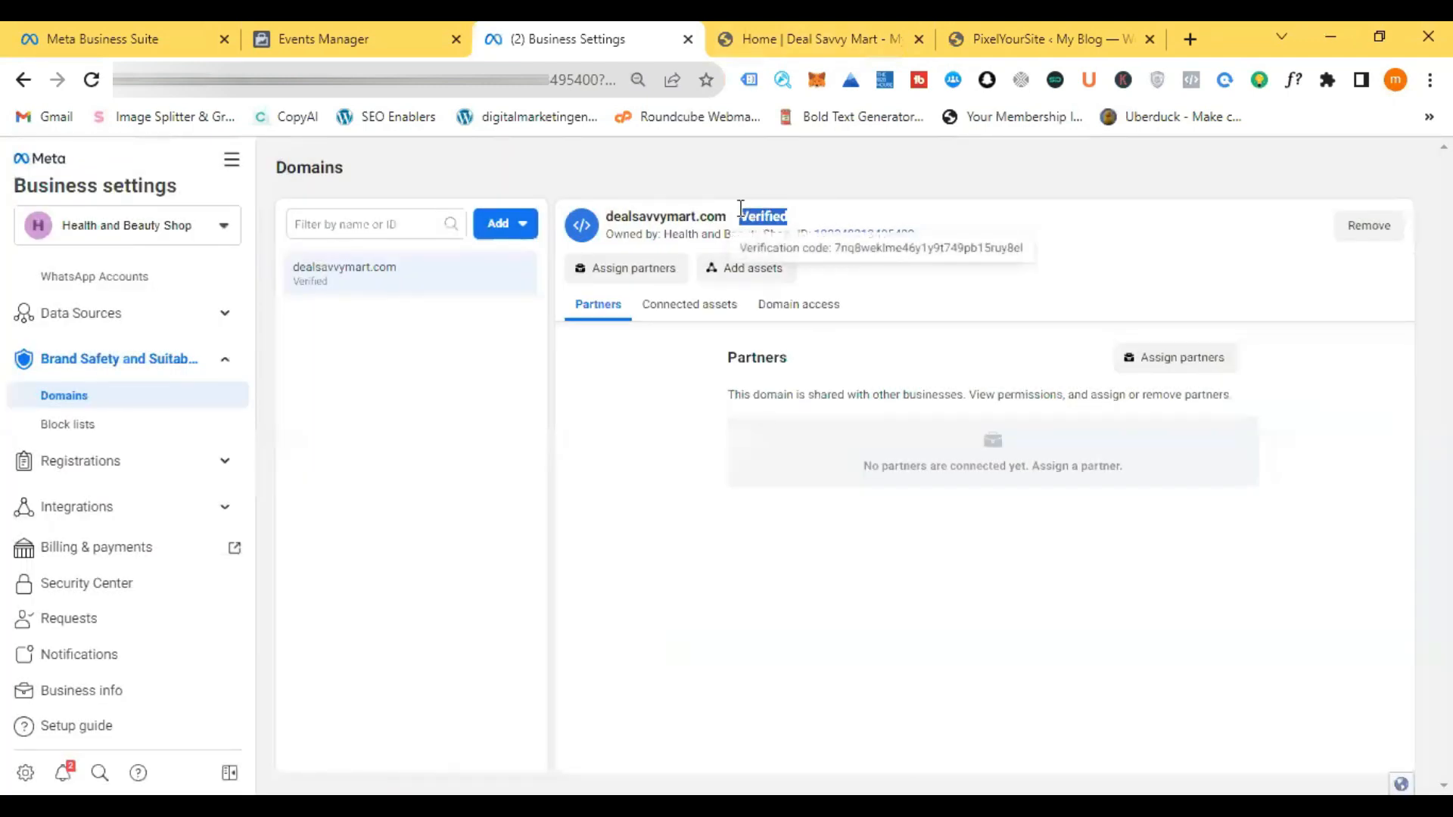
{"action": "key", "text": "ctrl+plus"}
{"action": "key", "text": "ctrl+plus"}
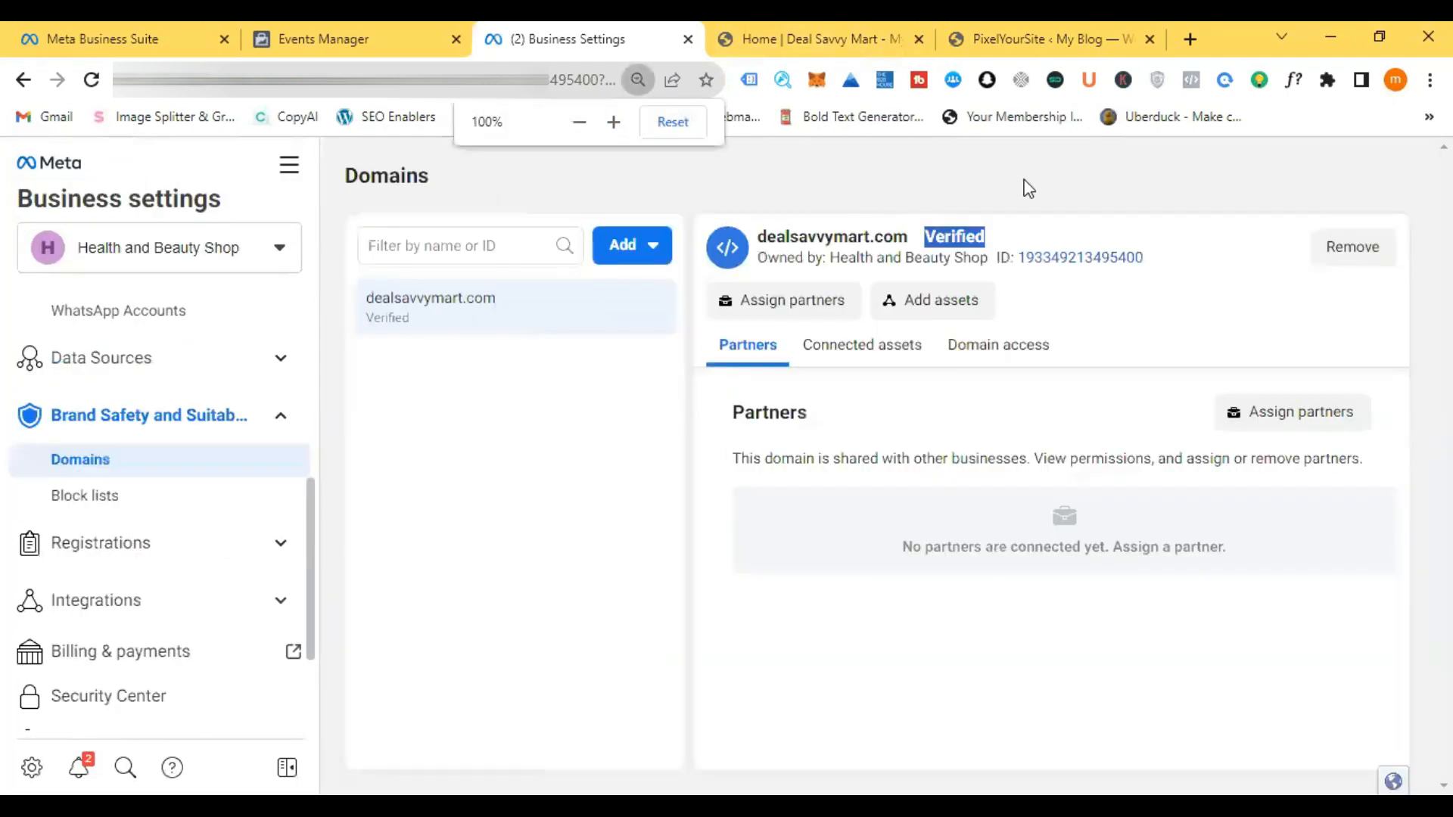
Step: Continue the pixel setup from the Conversions API instructions in Events Manager and dismiss the website activity connection dialog
{"action": "mouse_move", "coordinate": [829, 21]}
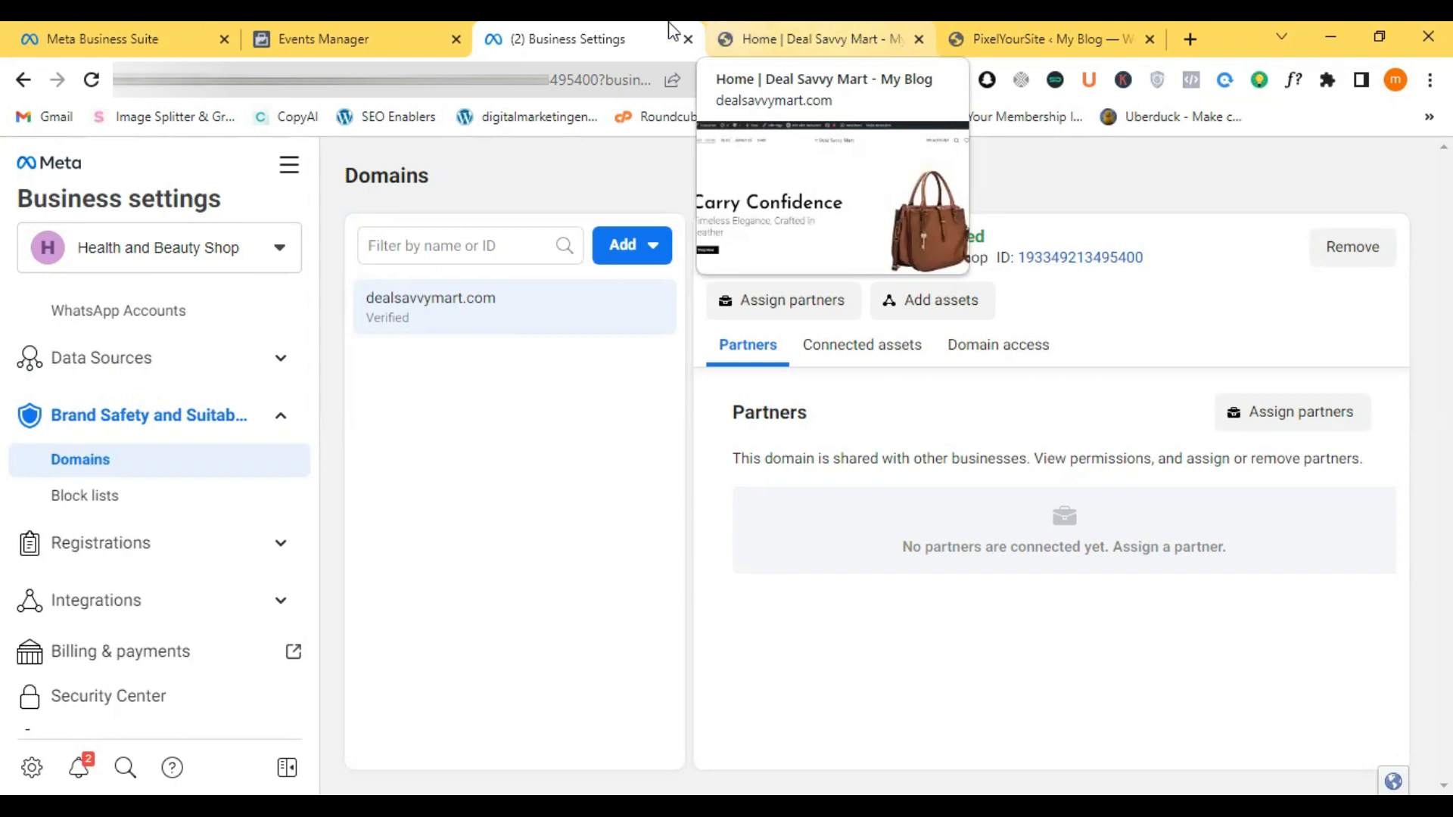
{"action": "left_click", "coordinate": [434, 21]}
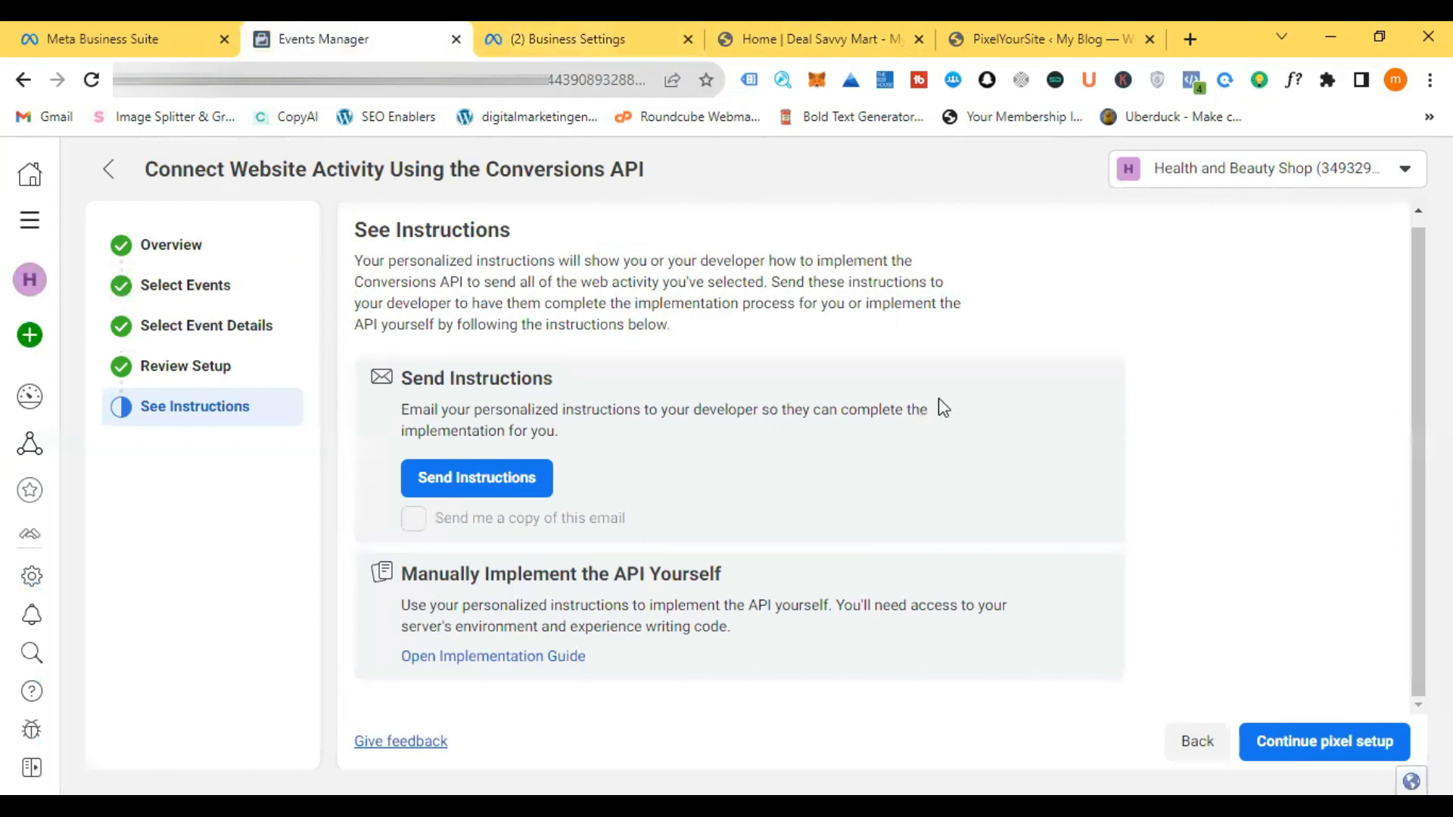
{"action": "left_click", "coordinate": [1274, 742]}
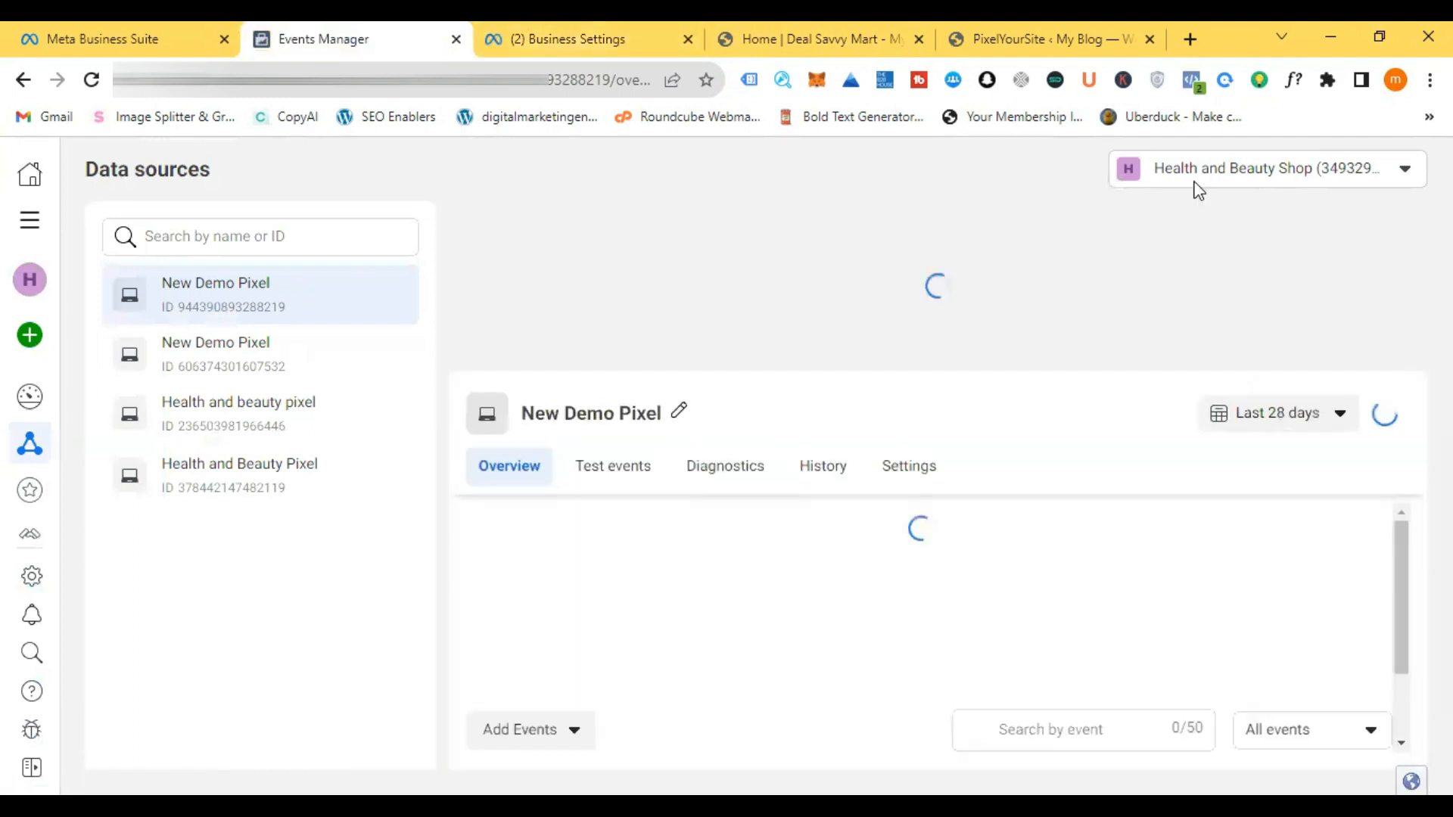
{"action": "left_click", "coordinate": [1219, 178]}
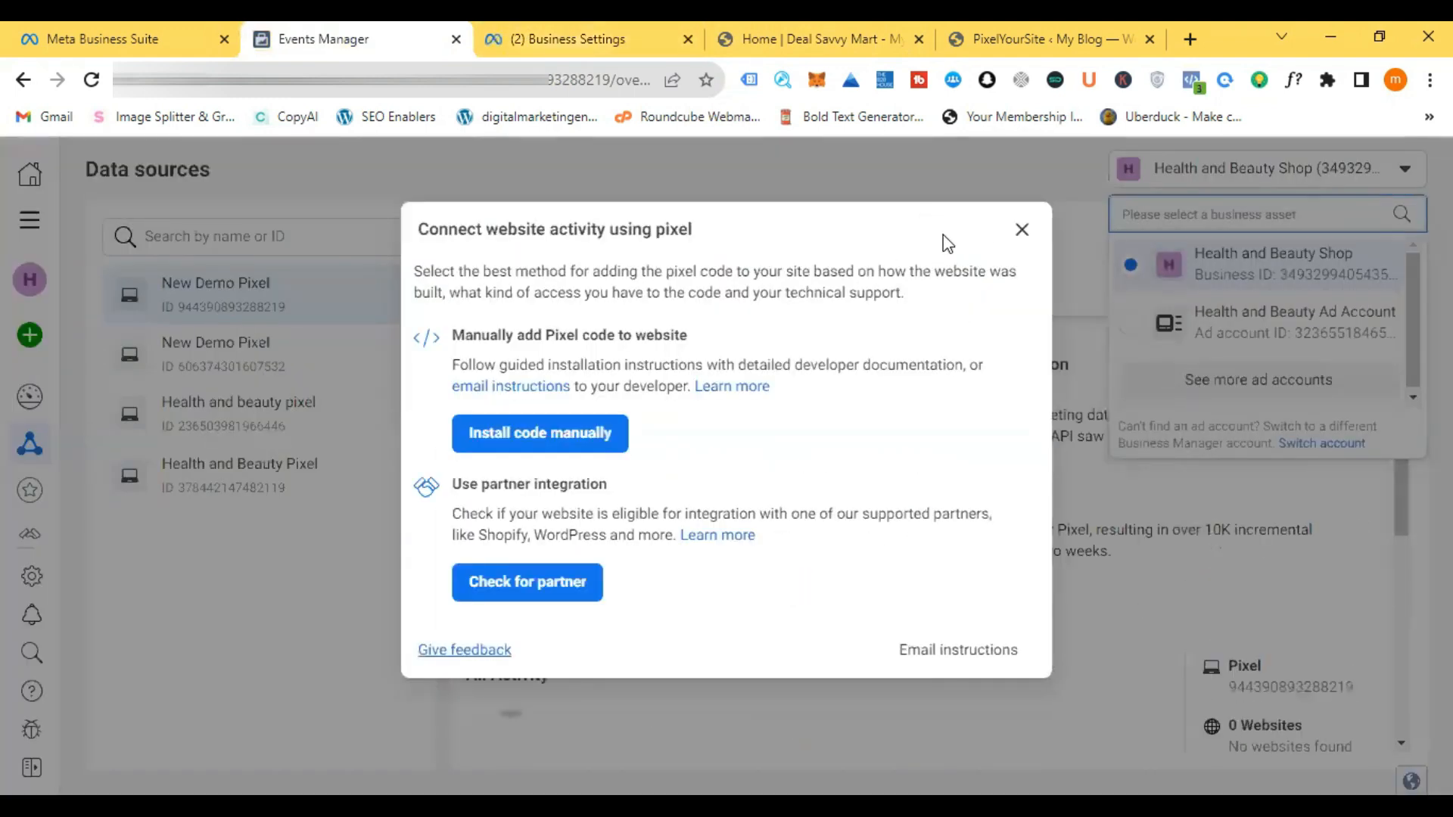
{"action": "left_click", "coordinate": [1021, 230]}
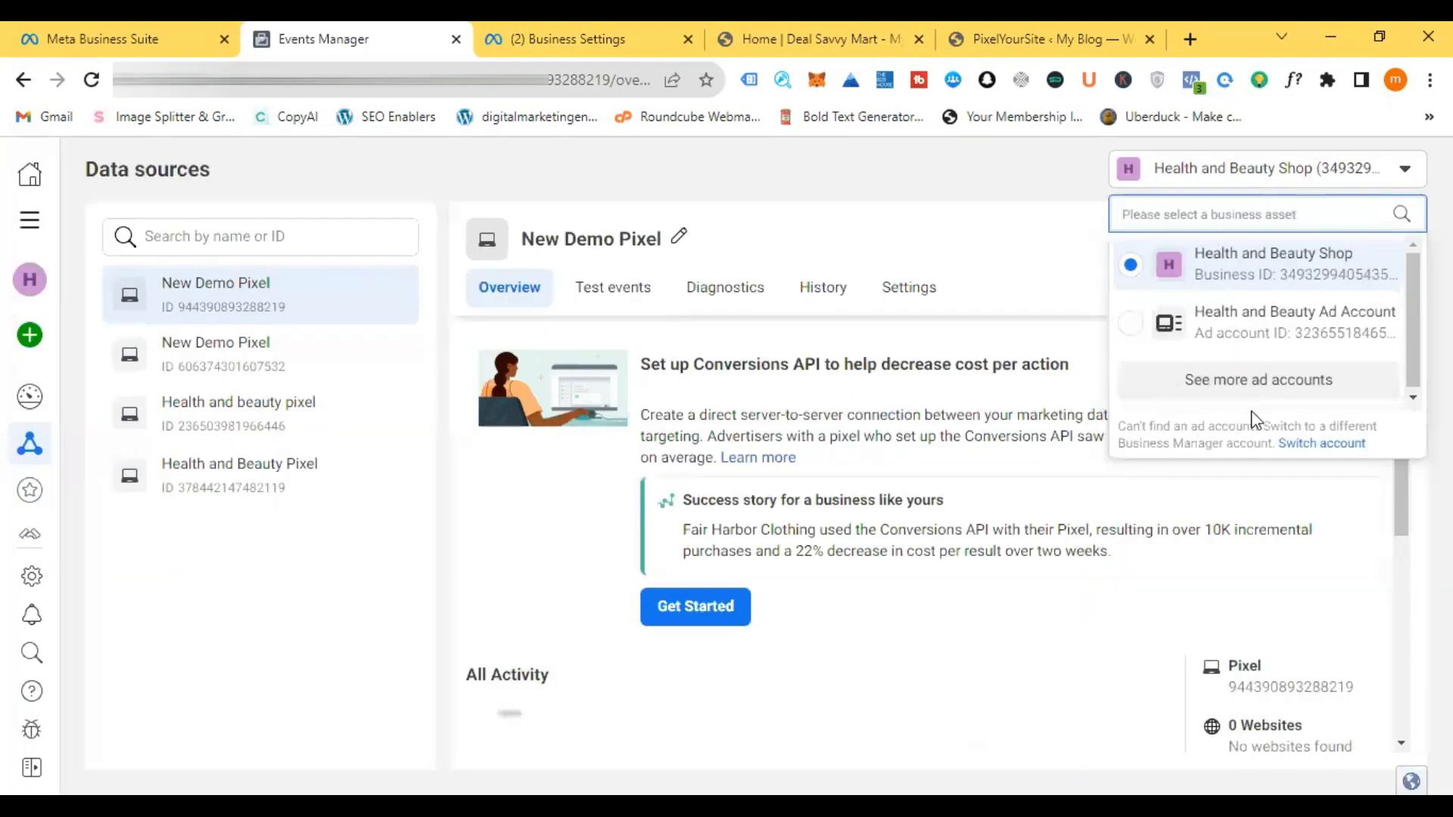
Step: Show more ad accounts in the business asset list and switch to the Black Rose Color Experts business
{"action": "left_click", "coordinate": [1227, 401]}
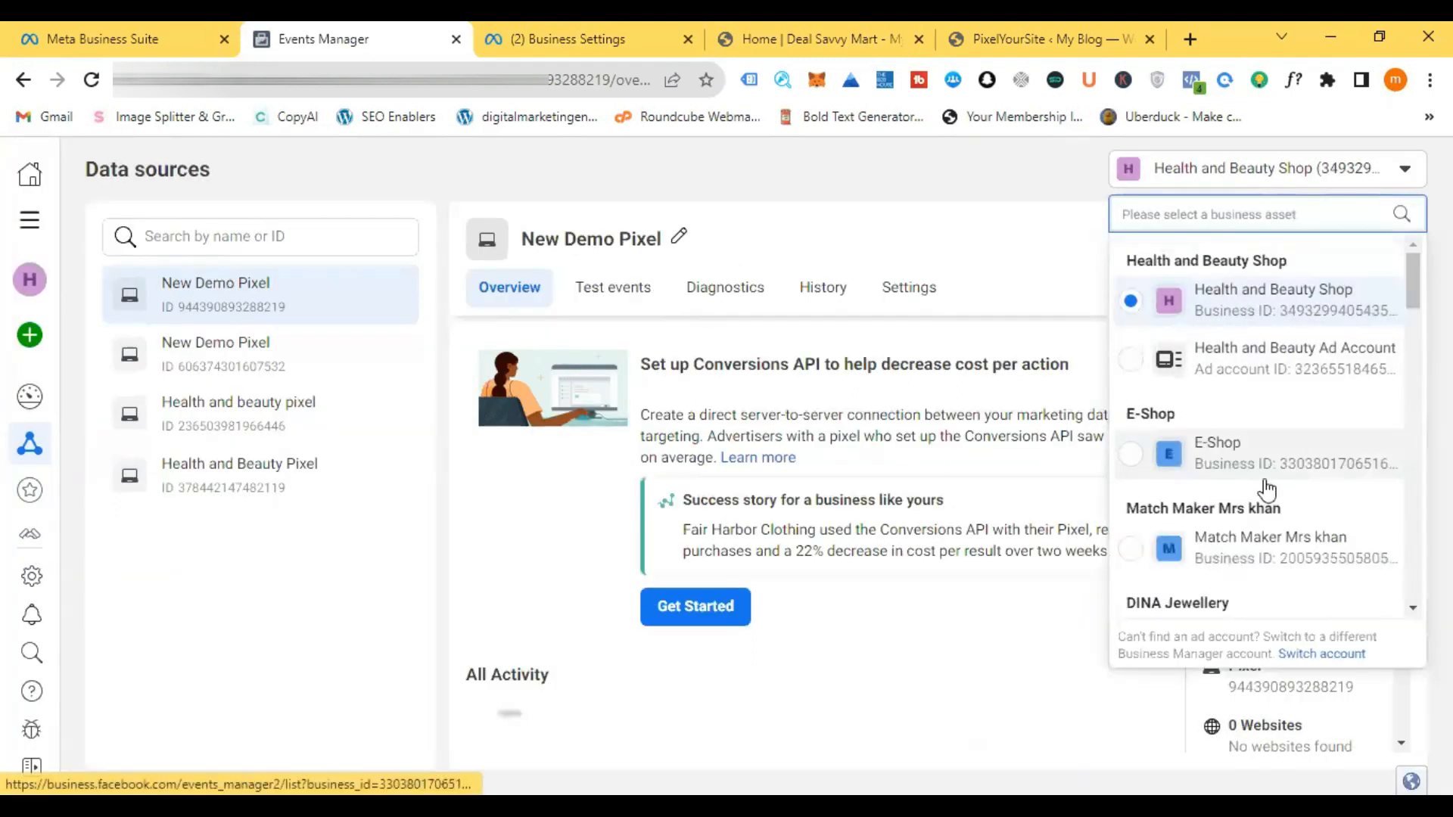
{"action": "scroll", "coordinate": [1268, 488], "scroll_direction": "down", "scroll_amount": 3}
{"action": "scroll", "coordinate": [1267, 488], "scroll_direction": "down", "scroll_amount": 6}
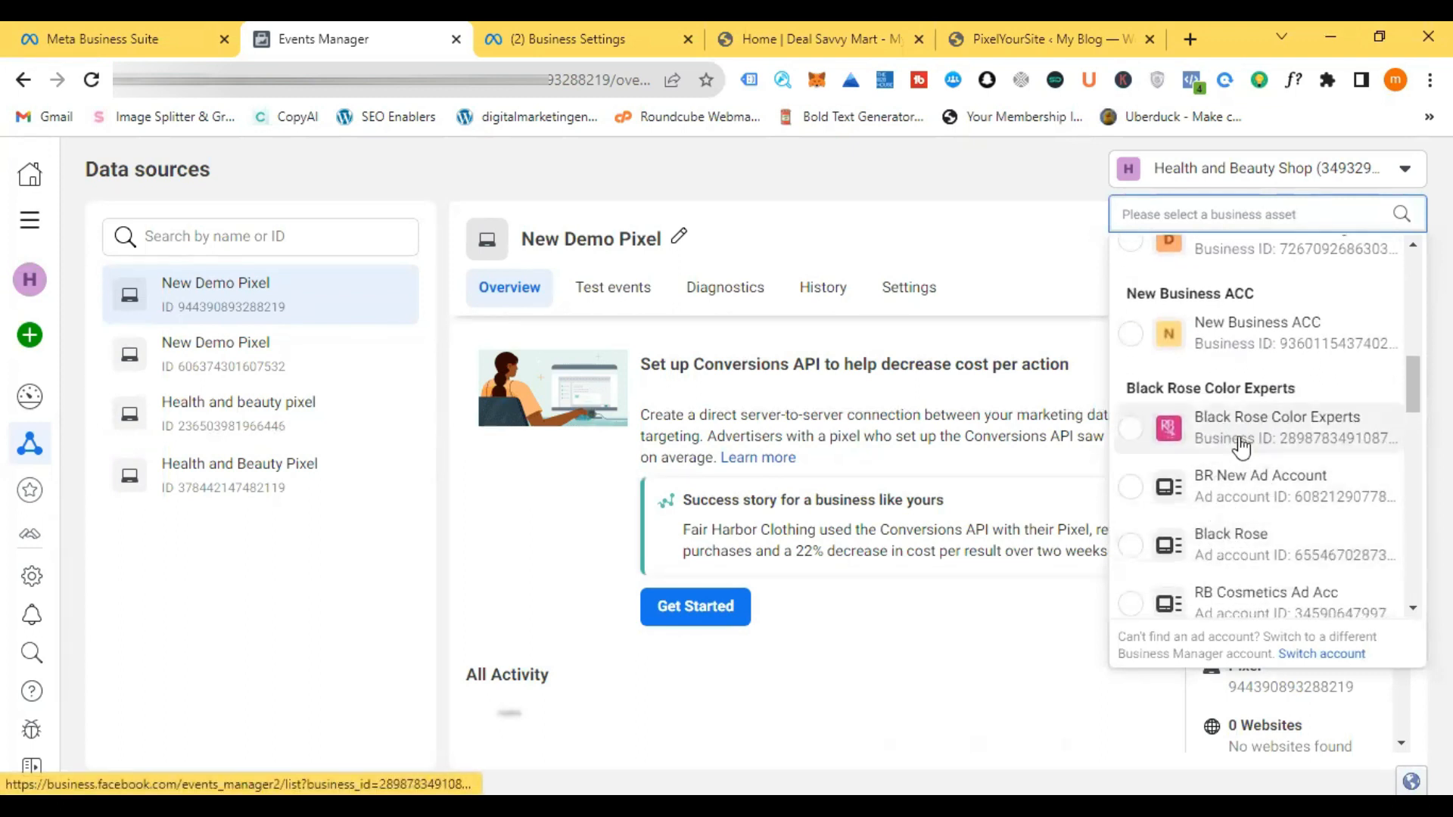
{"action": "left_click", "coordinate": [1241, 448]}
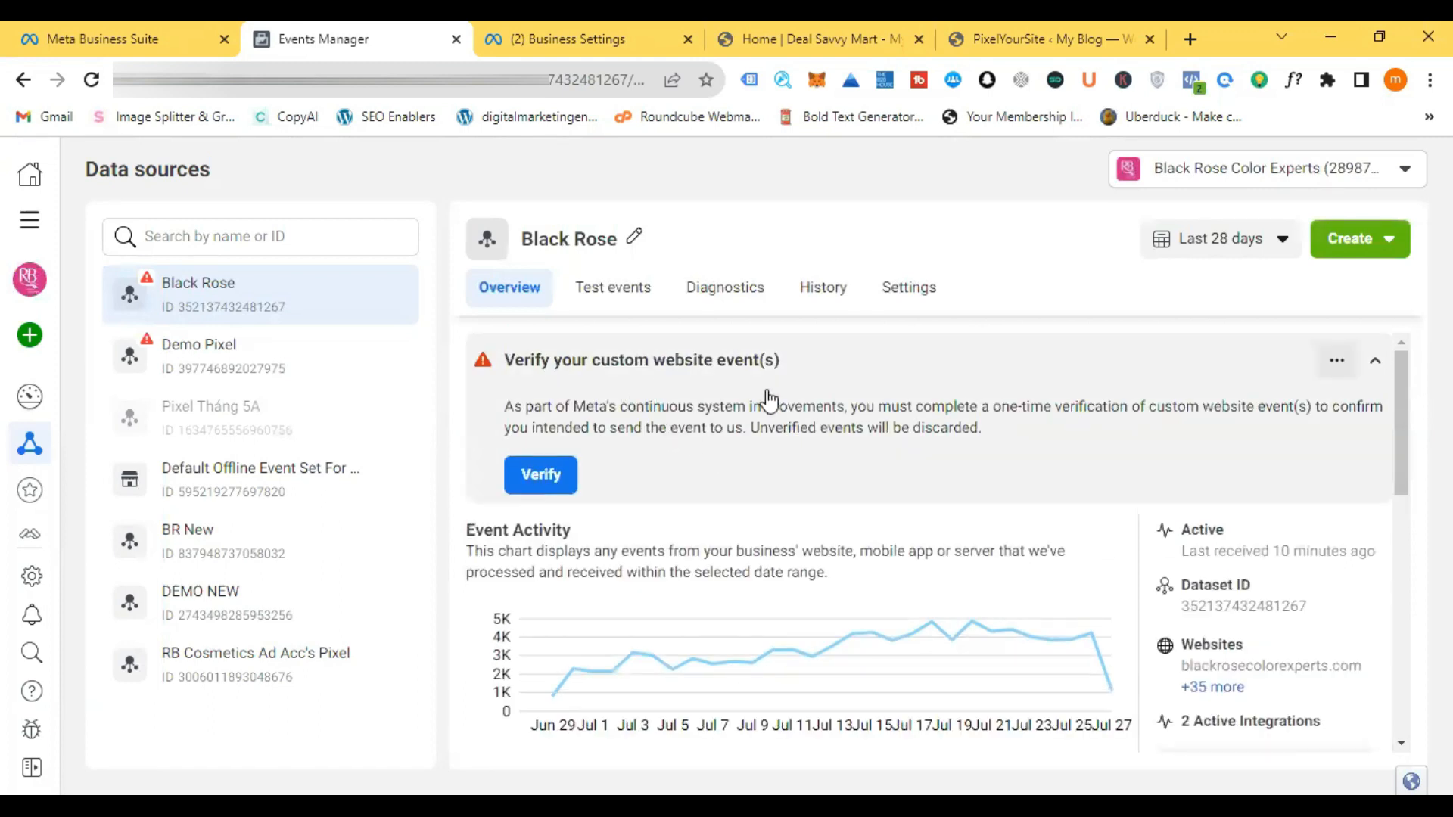
Step: Collapse the custom event verification alert and review the Black Rose dataset's event activity, integrations, event match quality and event totals
{"action": "left_click", "coordinate": [1377, 367]}
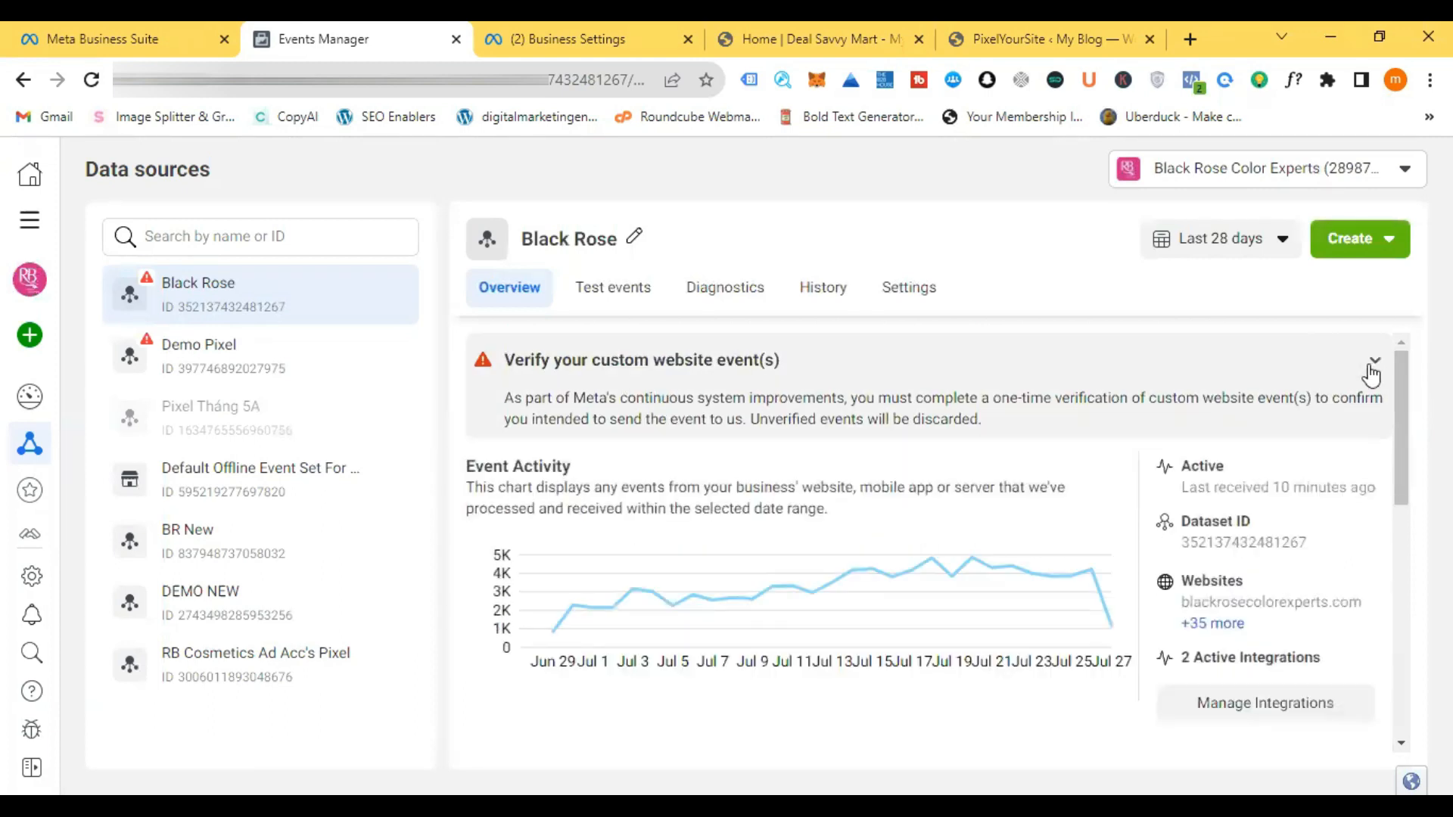
{"action": "scroll", "coordinate": [944, 485], "scroll_direction": "down", "scroll_amount": 4}
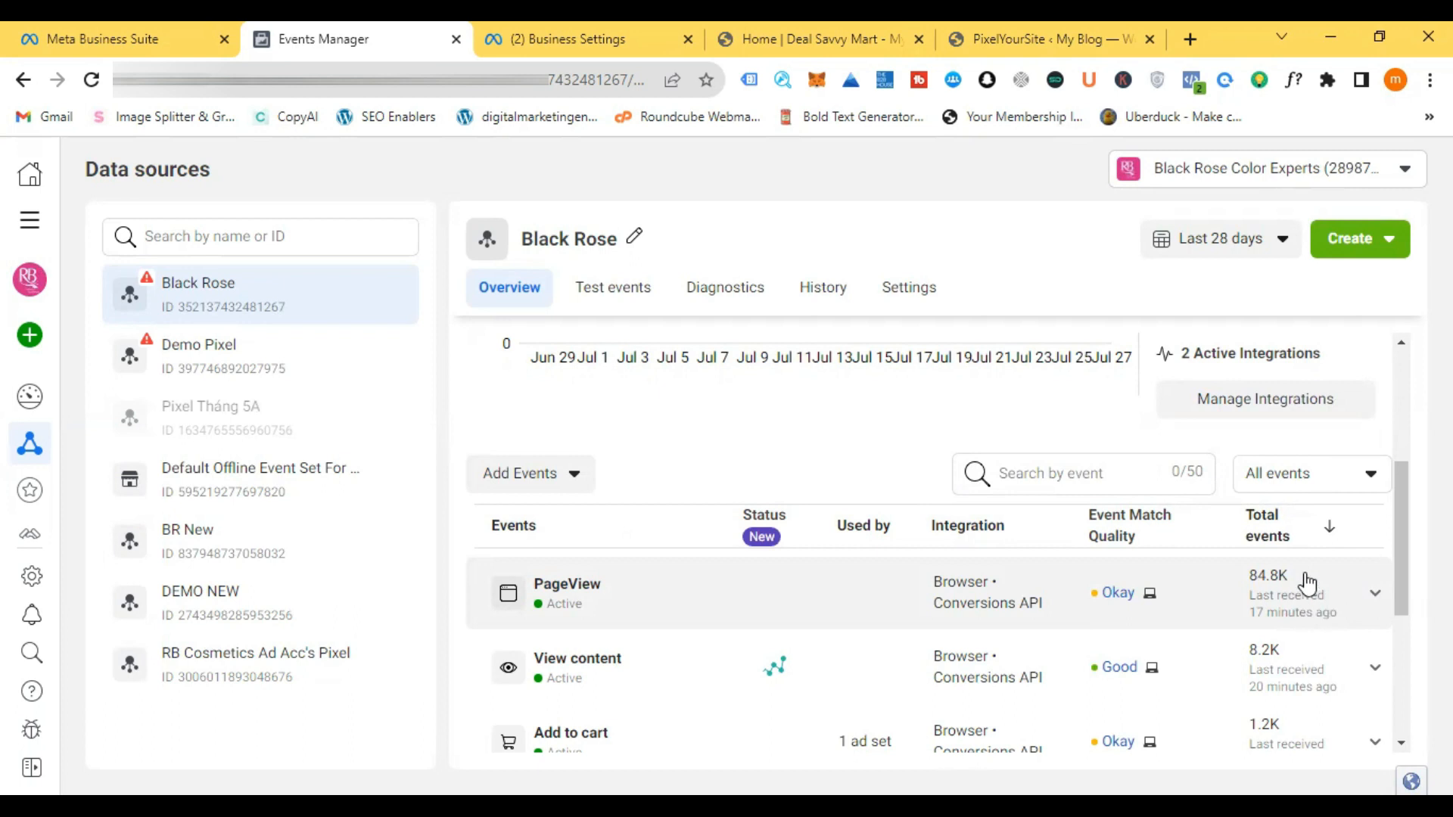
{"action": "mouse_move", "coordinate": [1256, 534]}
{"action": "scroll", "coordinate": [1364, 598], "scroll_direction": "down", "scroll_amount": 2}
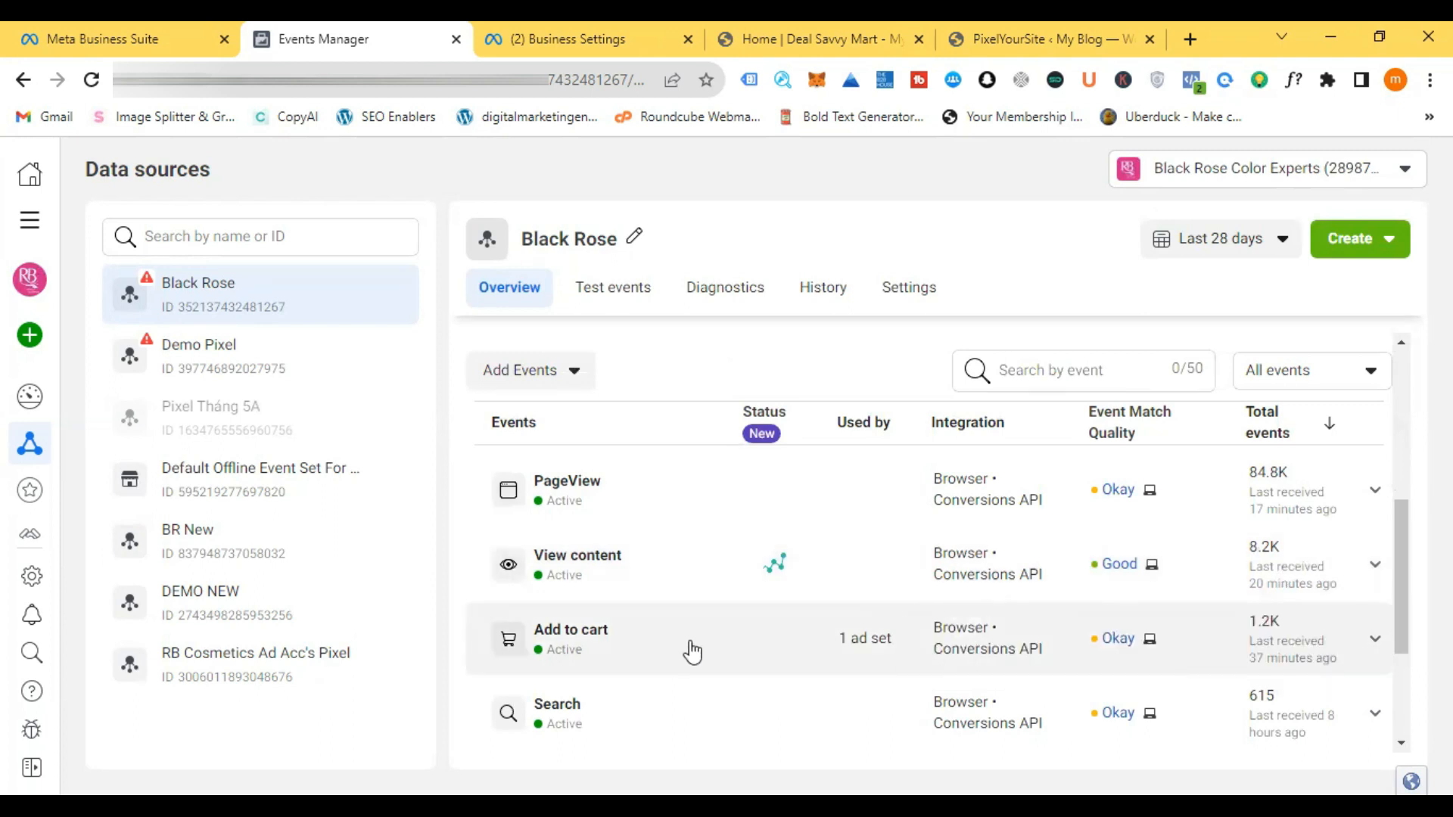
{"action": "scroll", "coordinate": [614, 680], "scroll_direction": "down", "scroll_amount": 1}
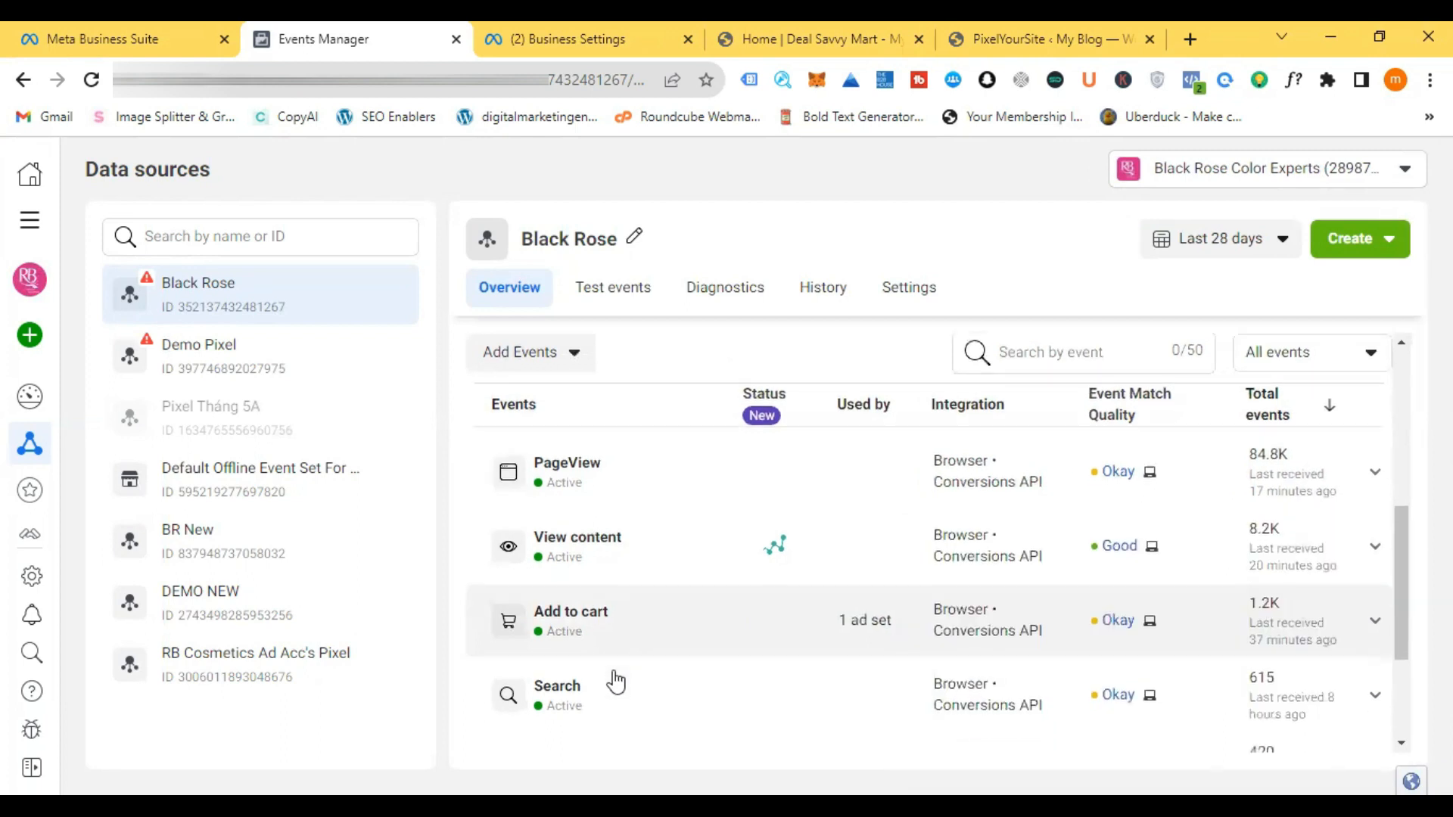
{"action": "scroll", "coordinate": [614, 680], "scroll_direction": "down", "scroll_amount": 3}
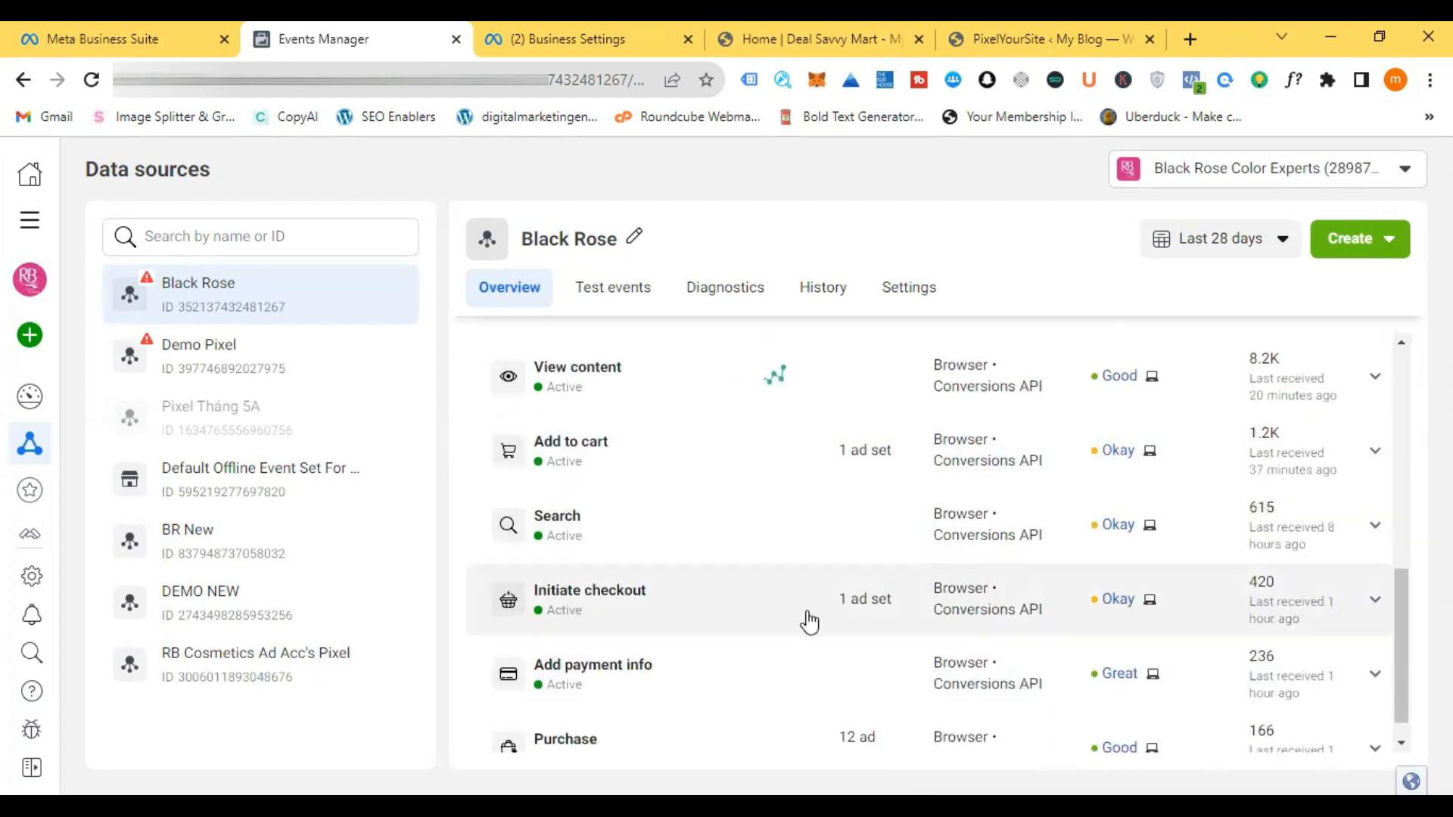
{"action": "scroll", "coordinate": [783, 664], "scroll_direction": "down", "scroll_amount": 1}
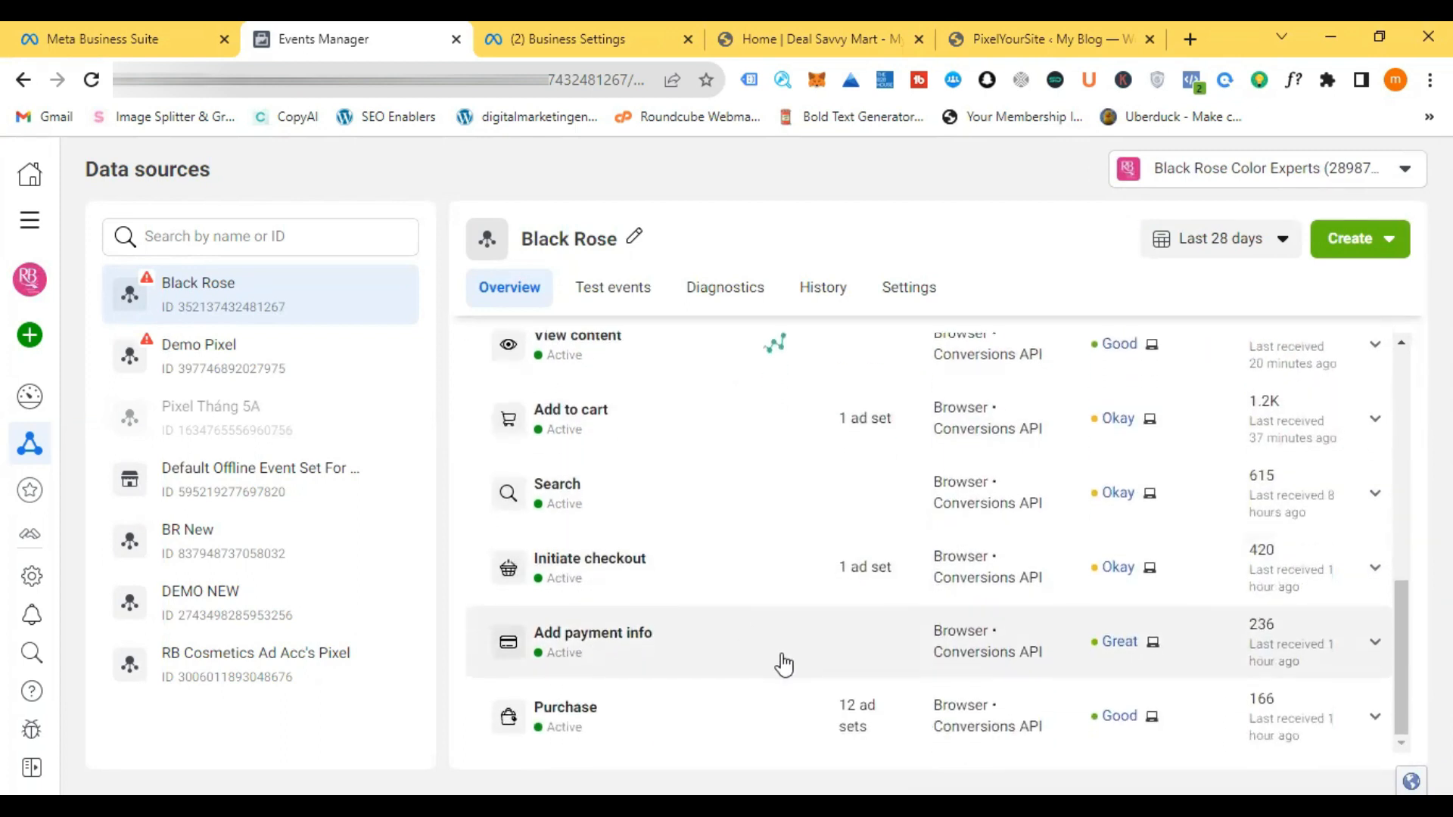
{"action": "scroll", "coordinate": [649, 514], "scroll_direction": "up", "scroll_amount": 2}
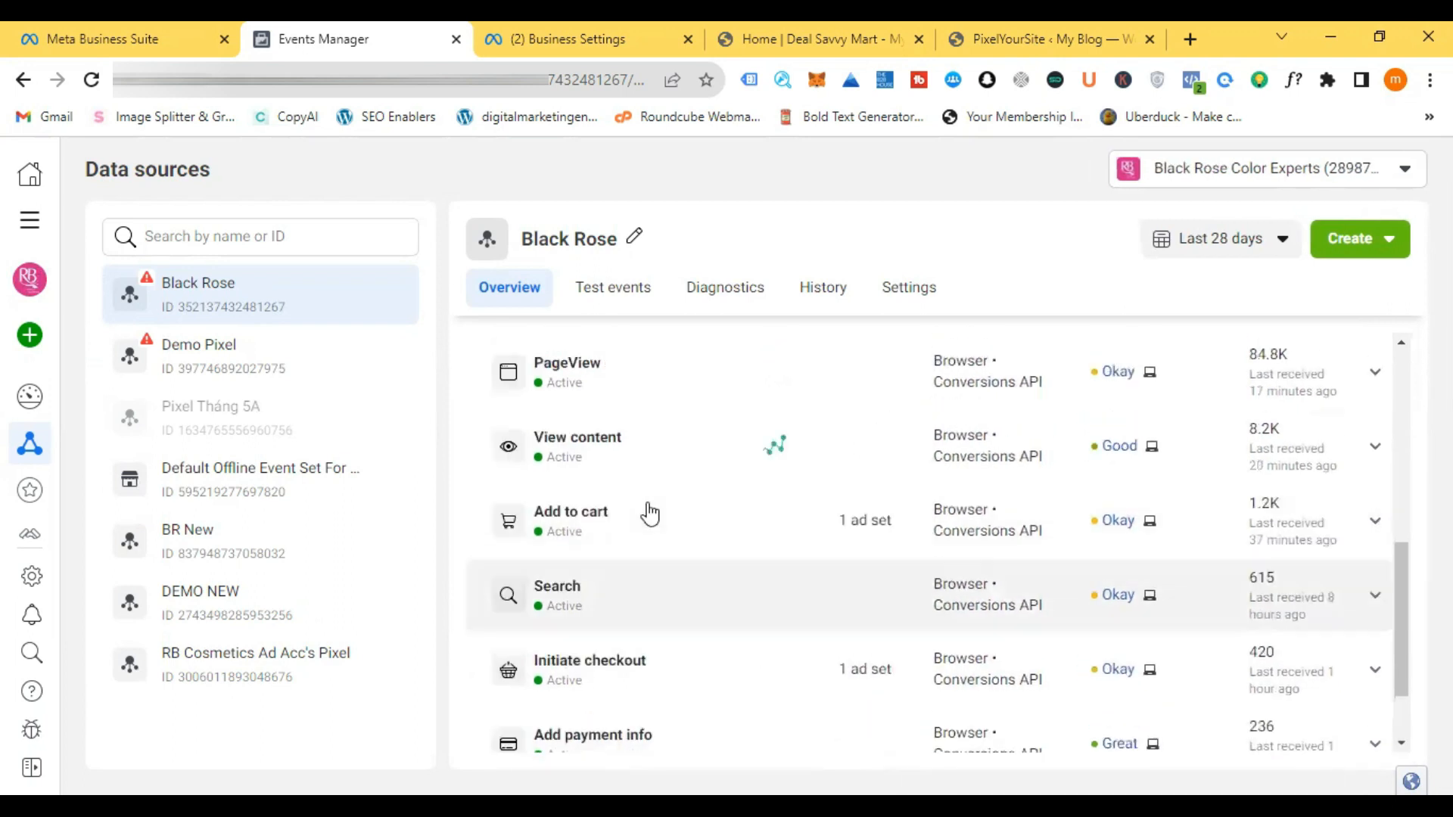
{"action": "scroll", "coordinate": [649, 514], "scroll_direction": "up", "scroll_amount": 5}
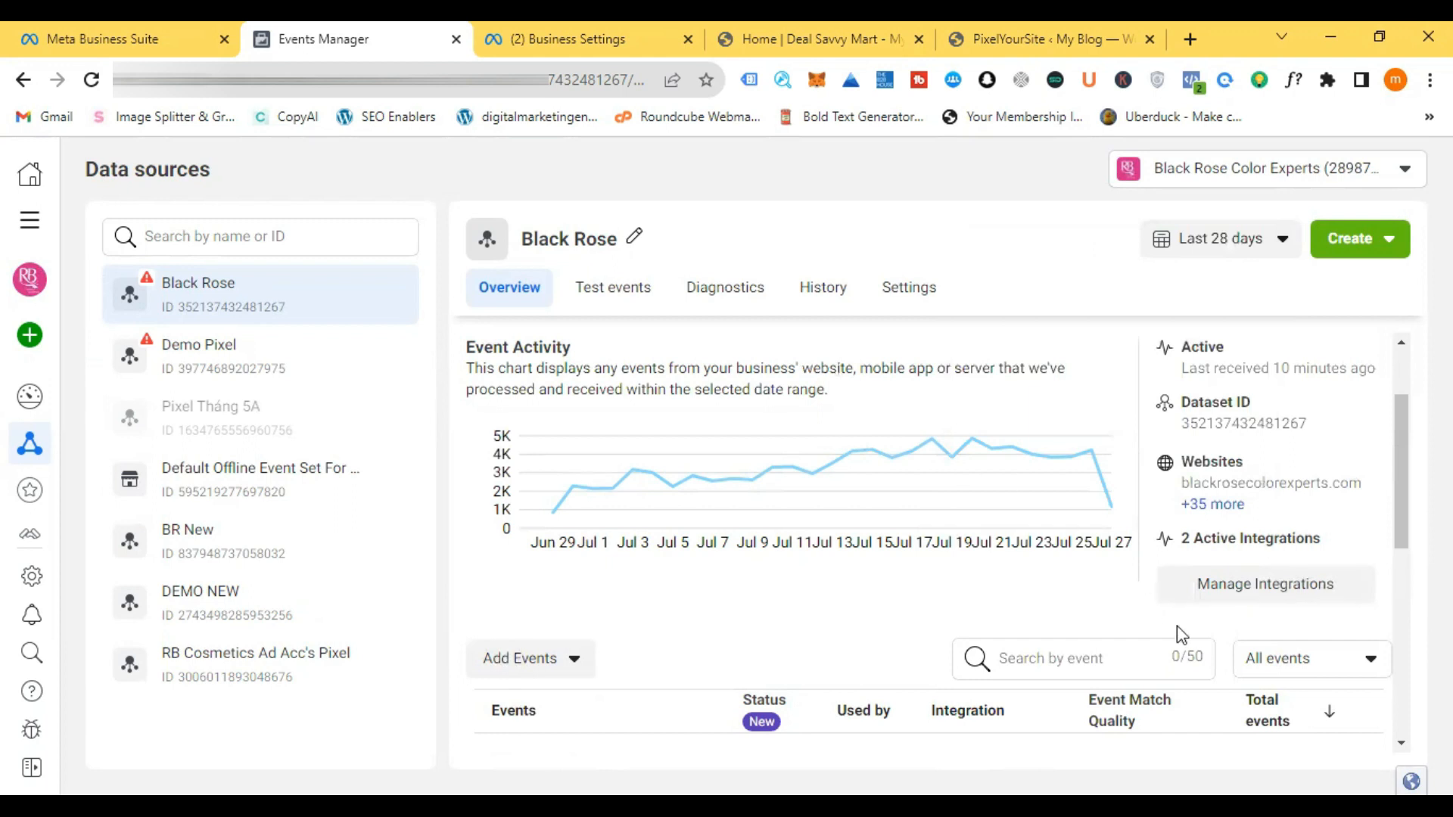
{"action": "scroll", "coordinate": [1177, 625], "scroll_direction": "down", "scroll_amount": 6}
{"action": "scroll", "coordinate": [1126, 557], "scroll_direction": "down", "scroll_amount": 1}
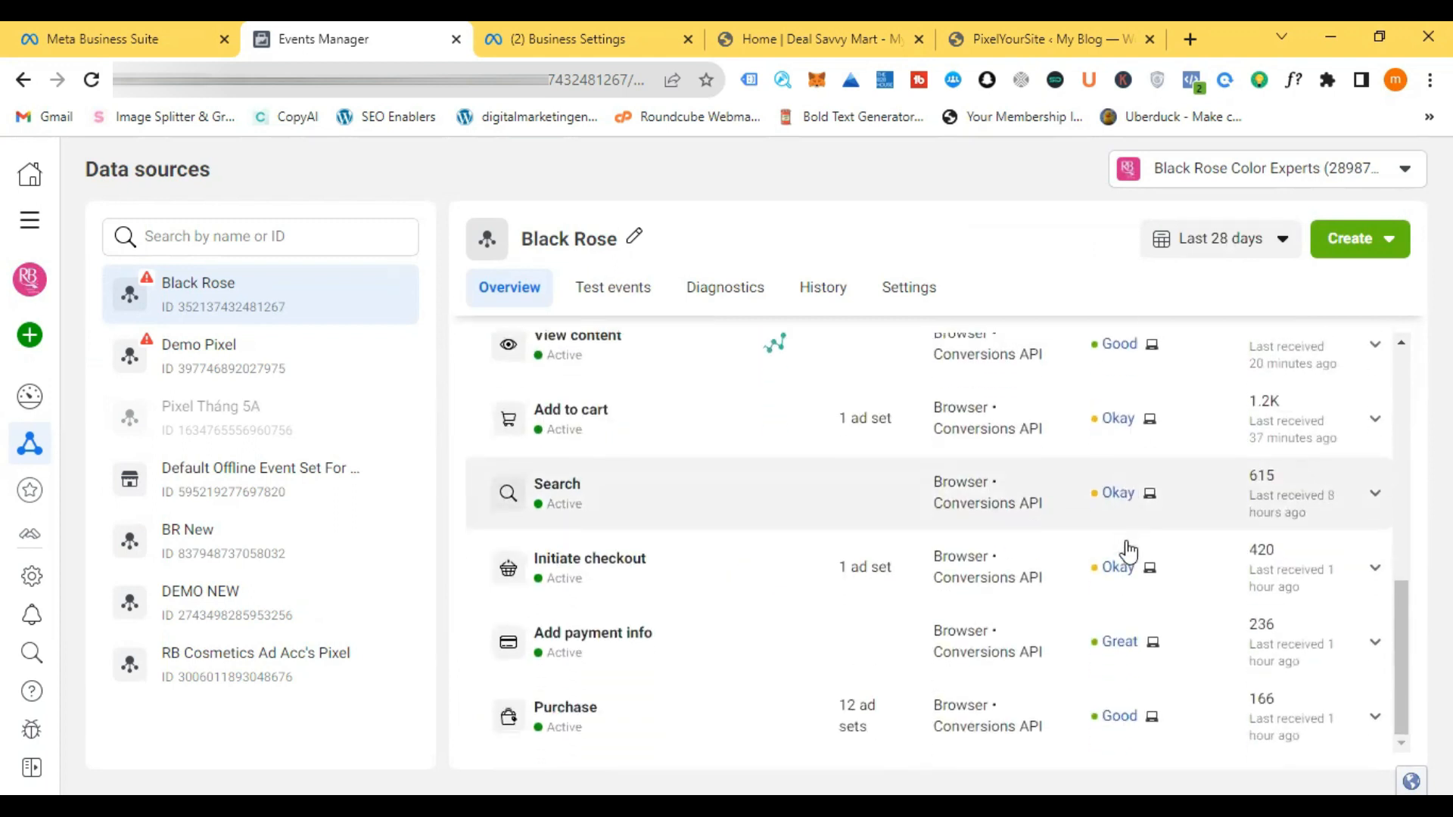